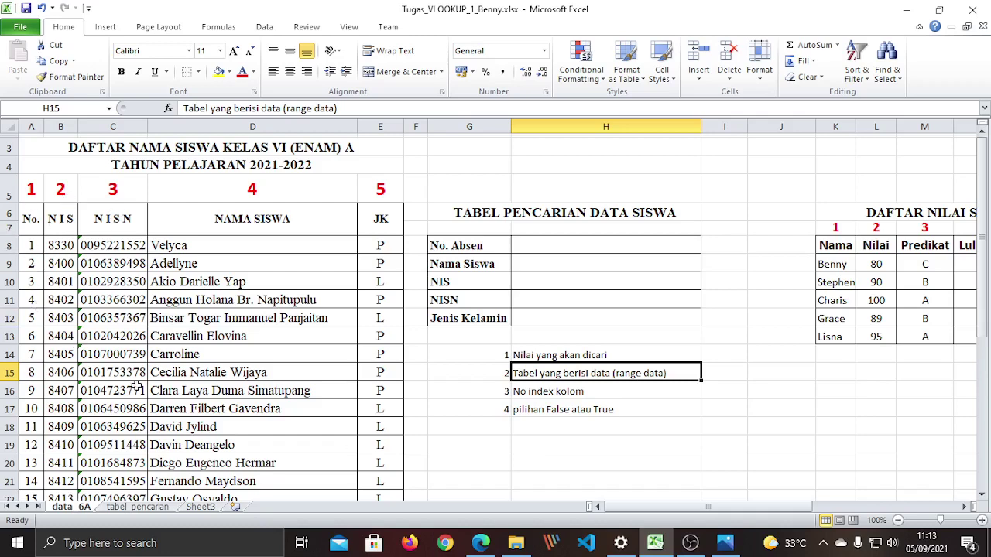
# Step: Examine the columns of the class VI A student list one by one, from column A to column E
pyautogui.click(31, 126)
pyautogui.click(61, 127)
pyautogui.click(113, 125)
pyautogui.moveTo(113, 125); pyautogui.dragTo(263, 179)
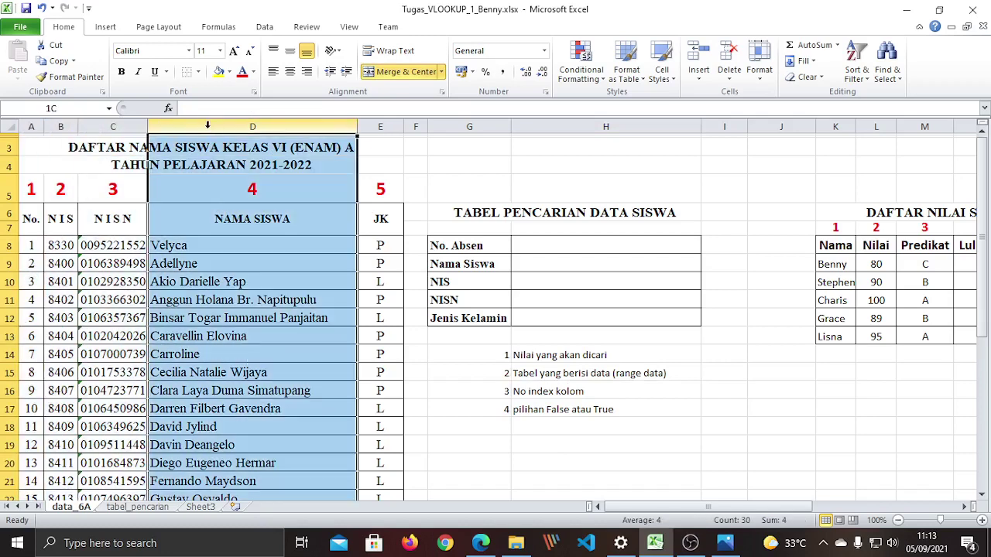
pyautogui.click(194, 337)
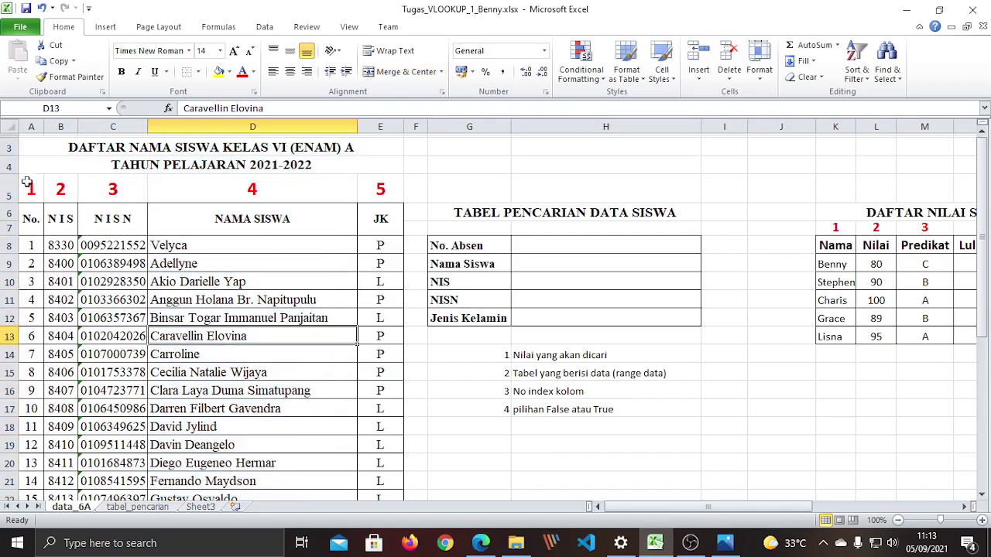
pyautogui.click(31, 126)
pyautogui.click(61, 127)
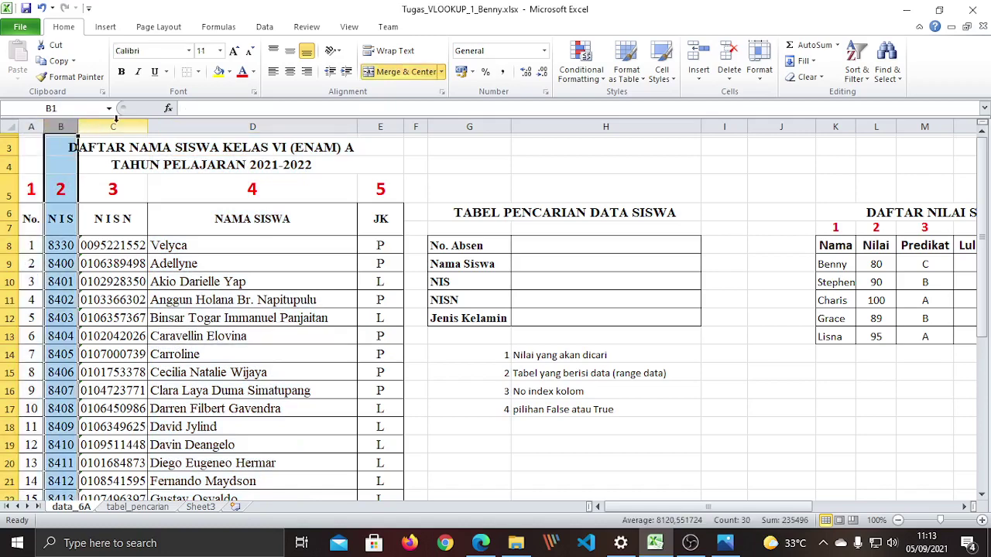
pyautogui.click(113, 126)
pyautogui.click(199, 126)
pyautogui.click(387, 127)
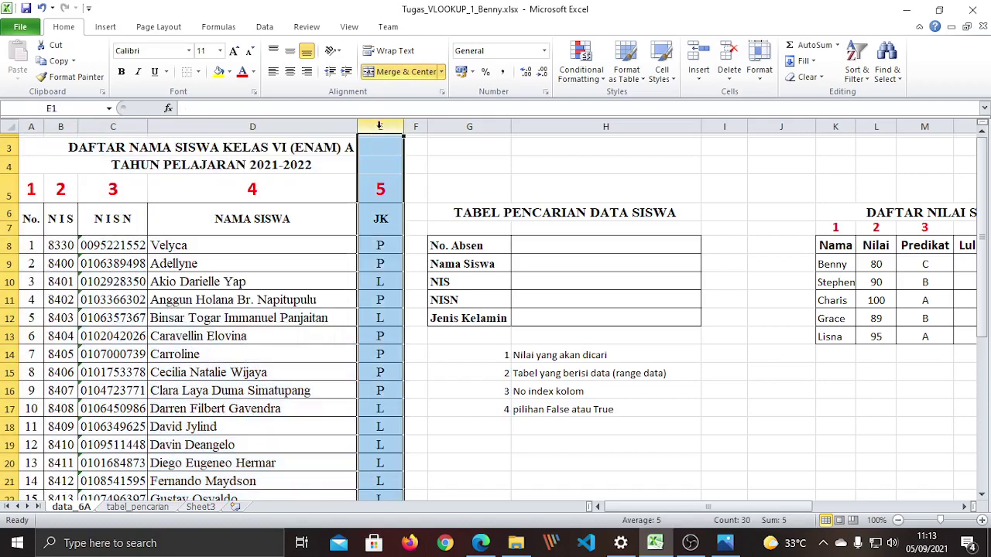
pyautogui.click(31, 126)
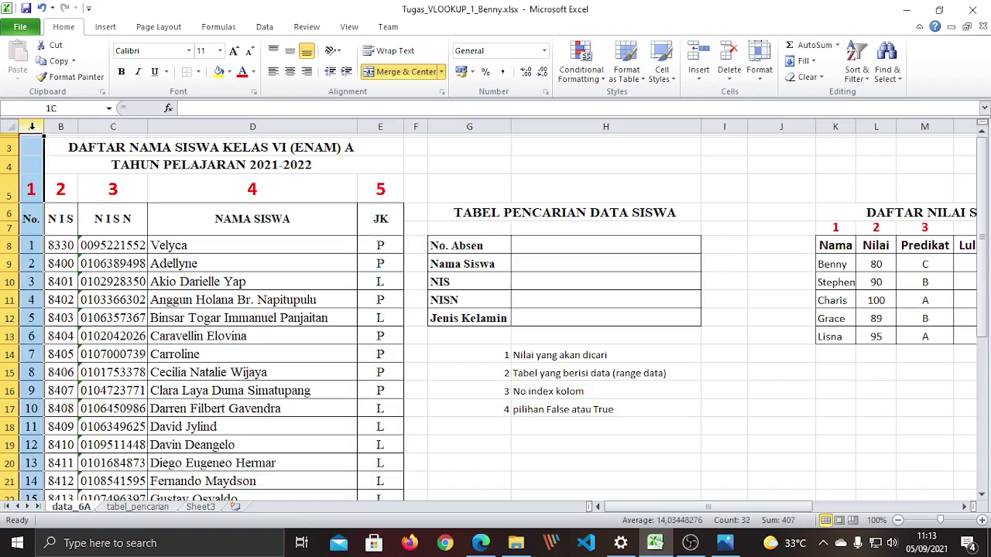
pyautogui.click(61, 126)
pyautogui.click(113, 127)
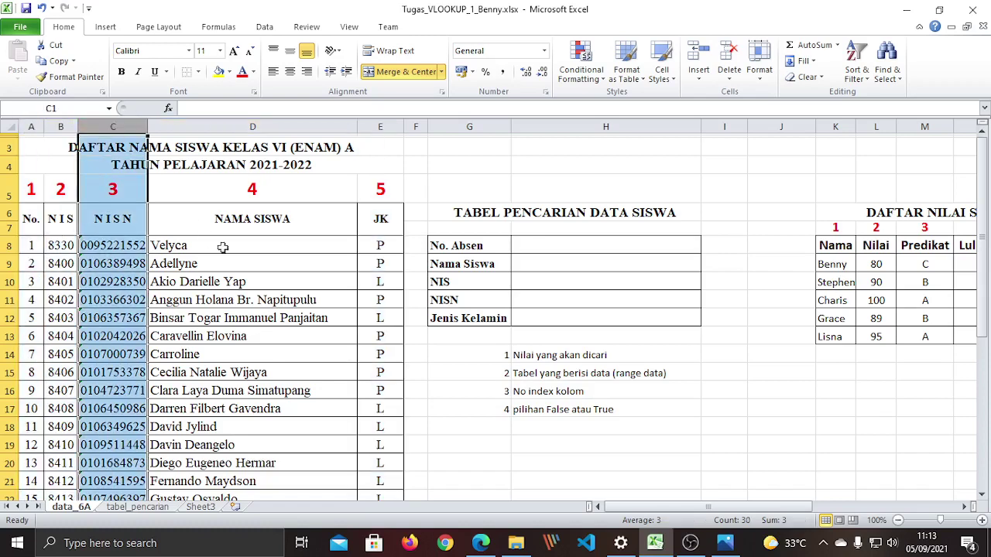
pyautogui.click(240, 281)
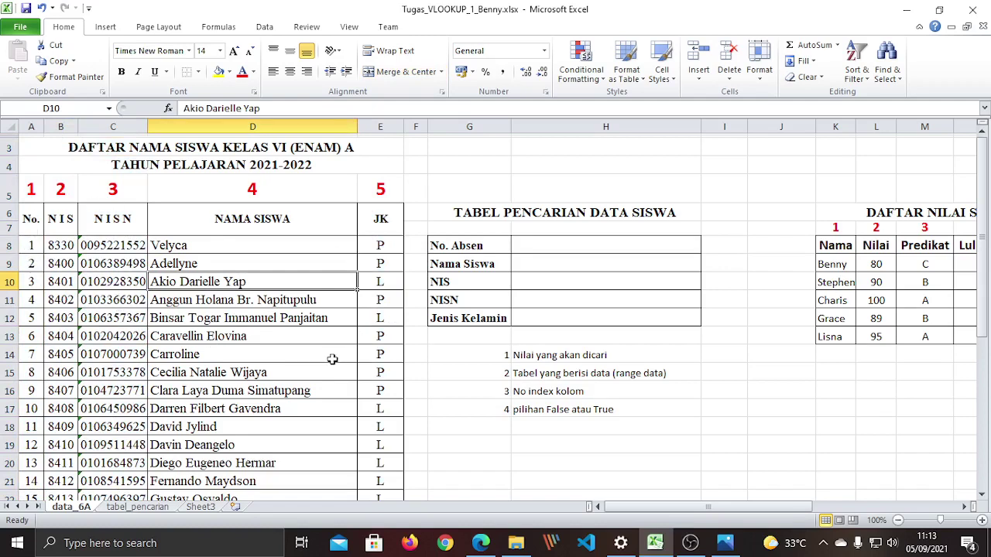
pyautogui.click(32, 126)
pyautogui.click(69, 126)
pyautogui.click(112, 126)
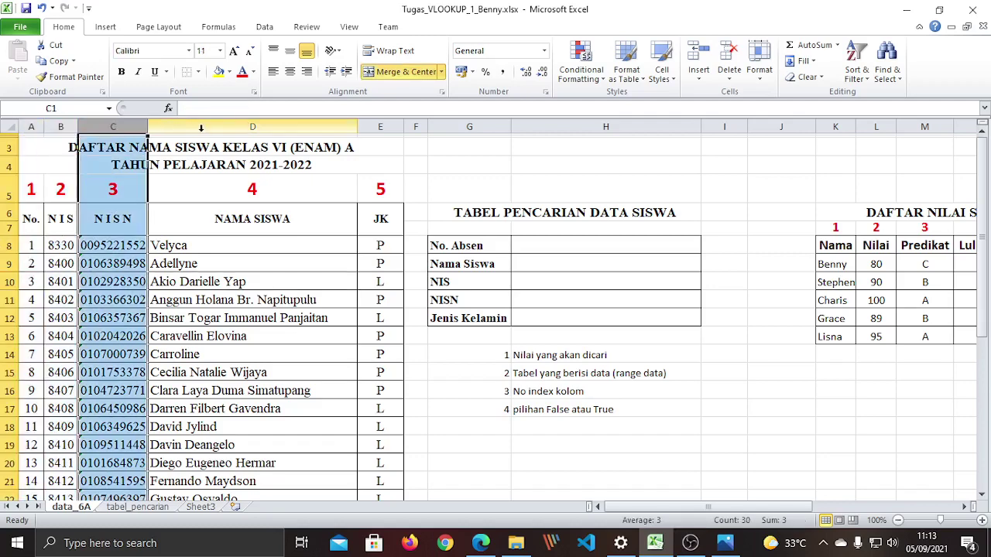
pyautogui.click(252, 126)
pyautogui.click(247, 318)
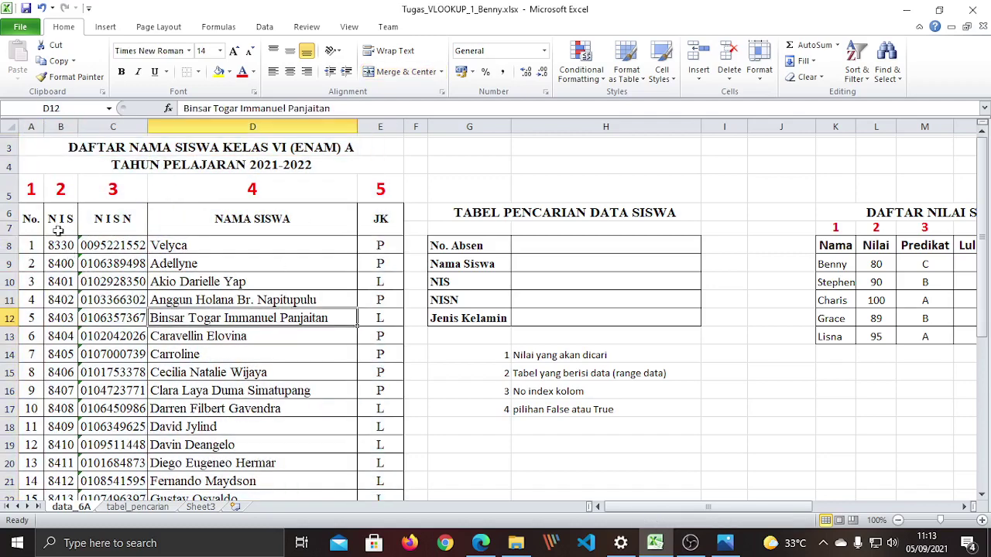
# Step: Review the red column index numbers 1 to 5 above the student list headers
pyautogui.click(29, 190)
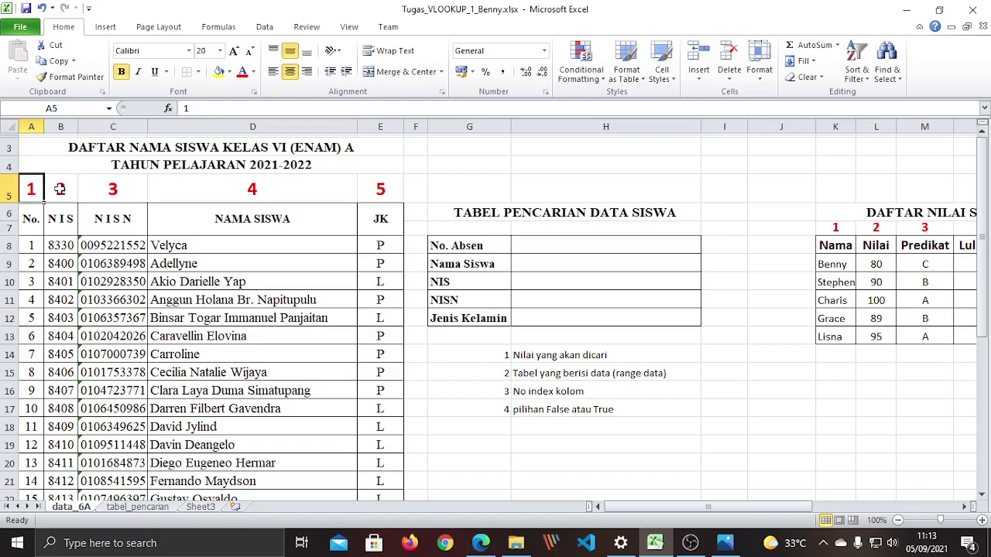
pyautogui.click(64, 189)
pyautogui.click(103, 192)
pyautogui.click(268, 192)
pyautogui.click(376, 192)
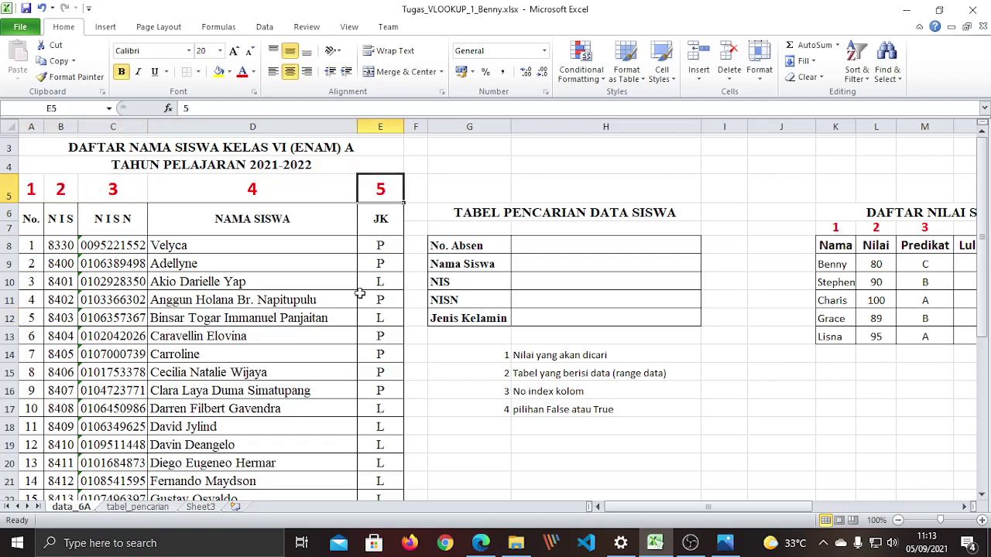
pyautogui.click(304, 334)
pyautogui.click(89, 300)
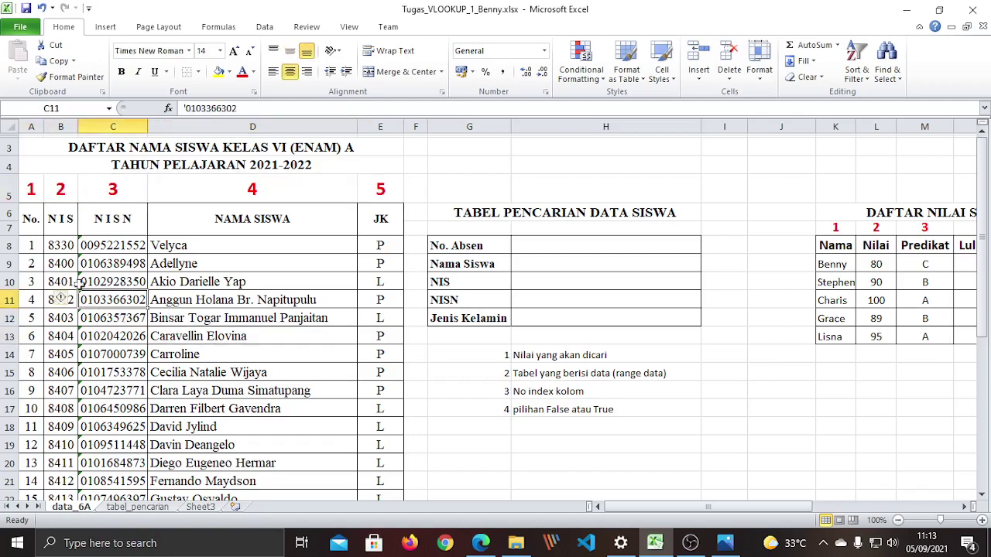
pyautogui.click(27, 190)
pyautogui.click(63, 192)
pyautogui.click(114, 192)
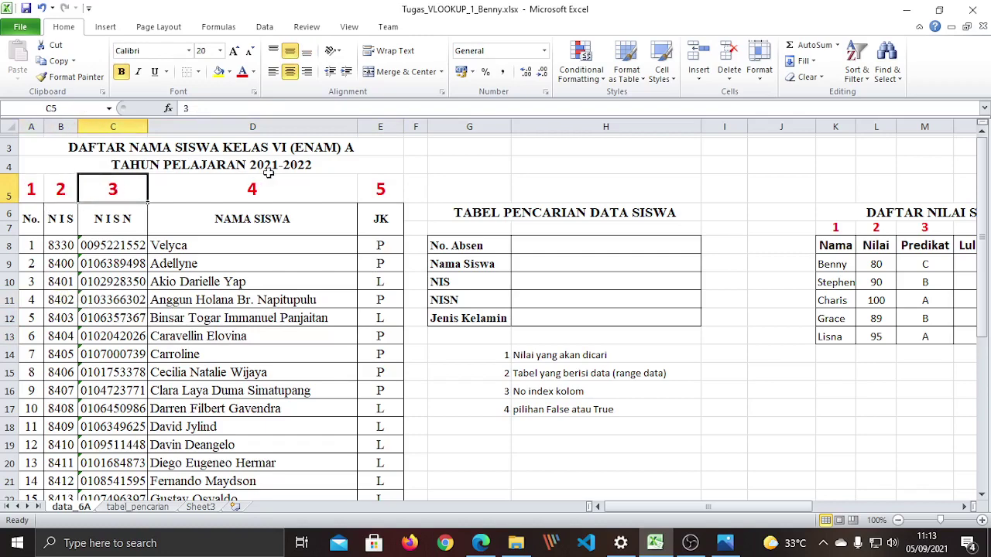
pyautogui.click(259, 188)
pyautogui.click(381, 190)
pyautogui.click(346, 302)
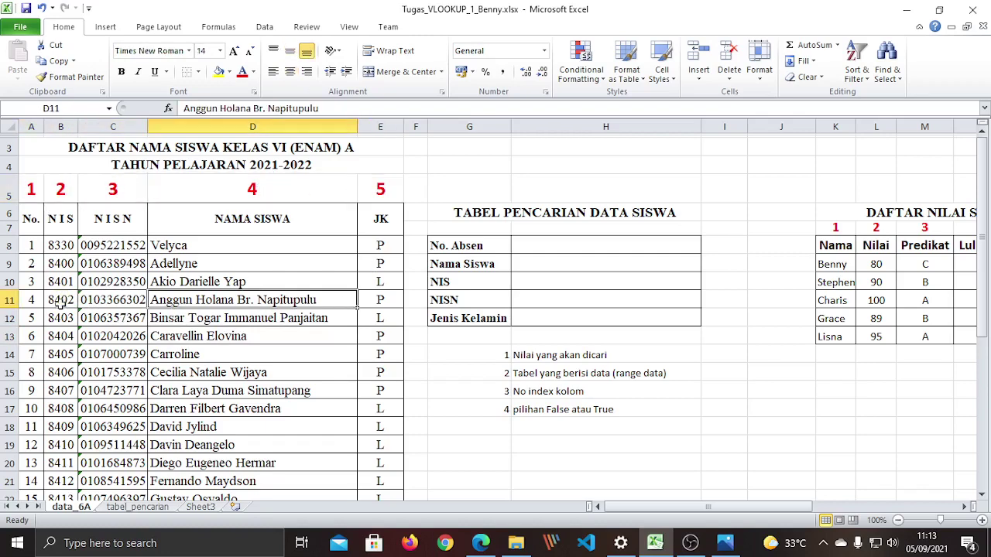
# Step: Compare each index number with its column in the student list: No., NIS, NISN, Nama Siswa and JK
pyautogui.click(32, 188)
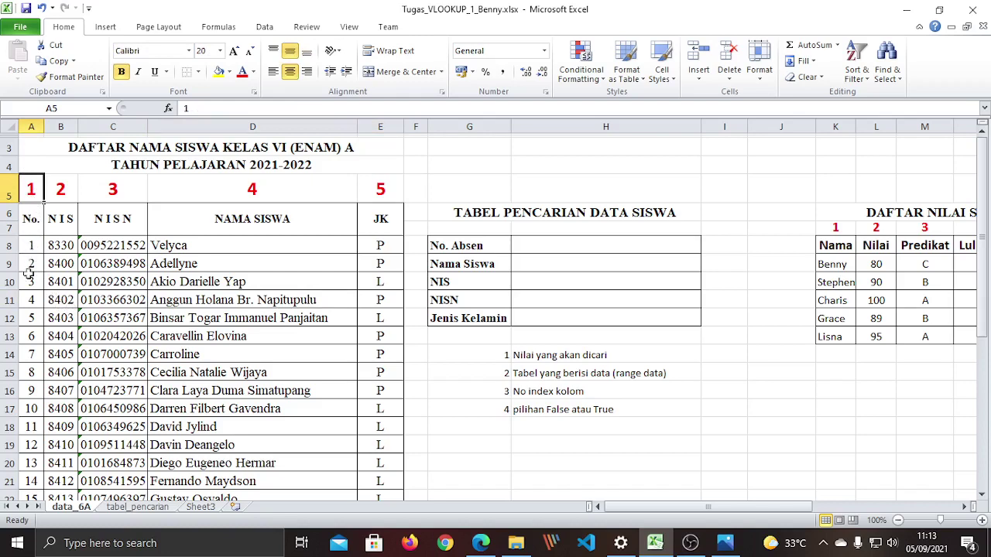
pyautogui.click(568, 248)
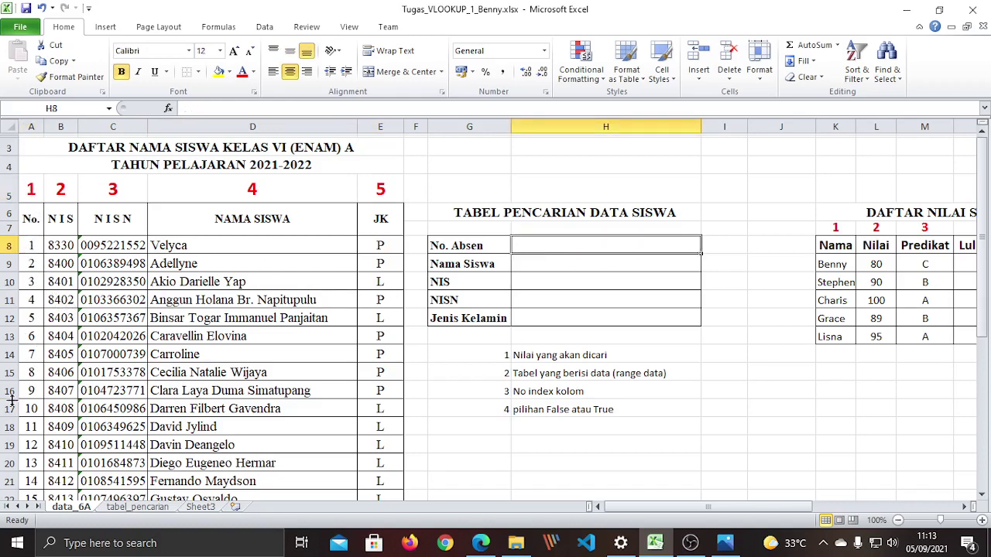
pyautogui.click(85, 388)
pyautogui.click(61, 193)
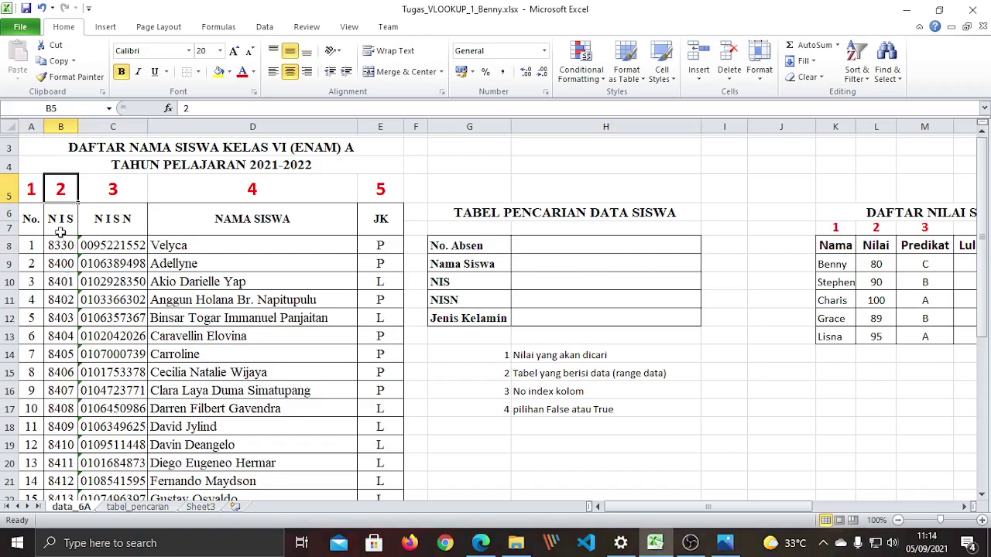
pyautogui.click(116, 197)
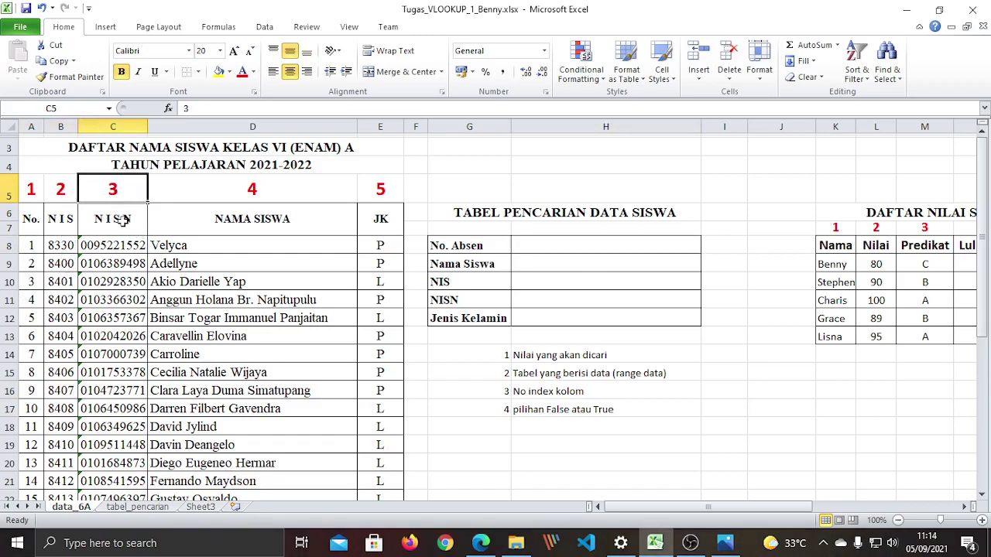
pyautogui.click(123, 128)
pyautogui.click(107, 283)
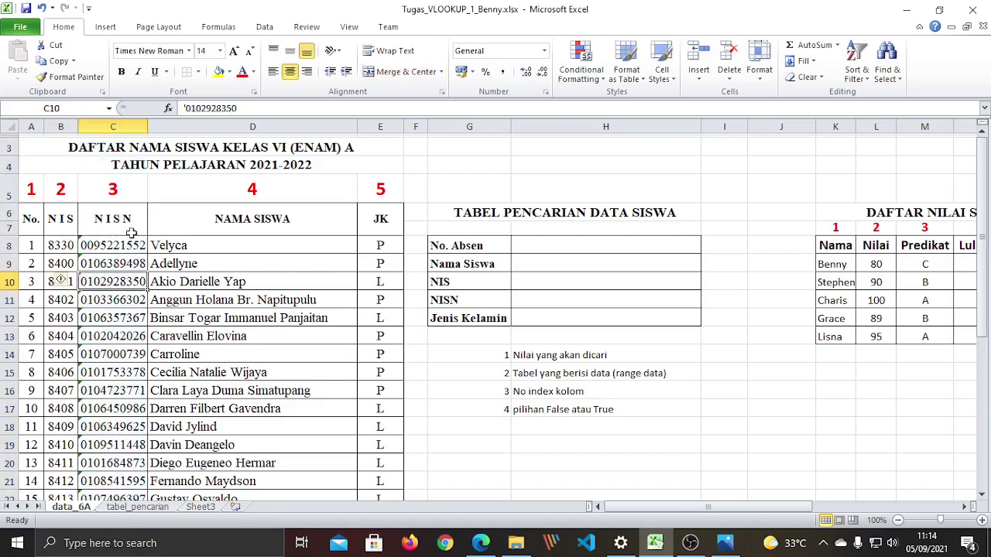
pyautogui.click(269, 126)
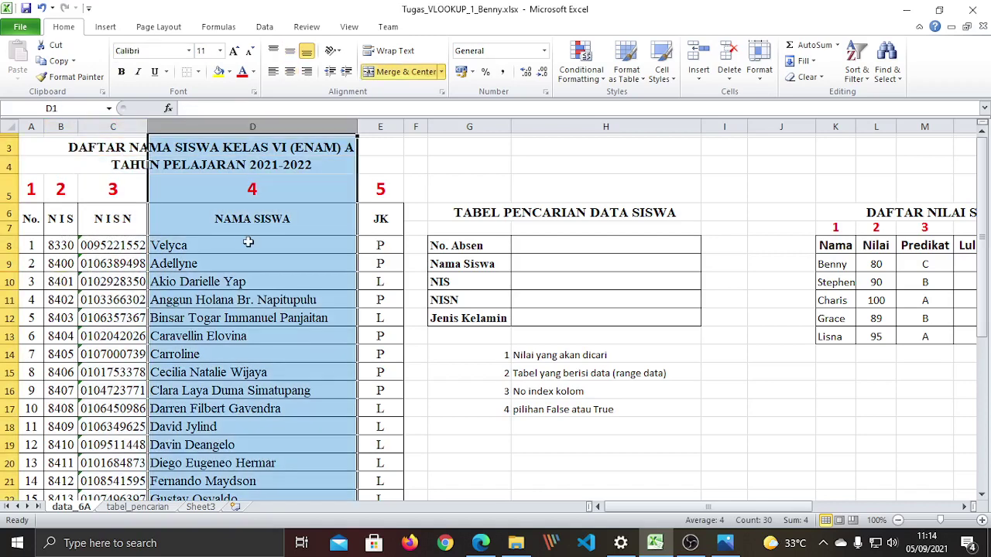
pyautogui.click(260, 301)
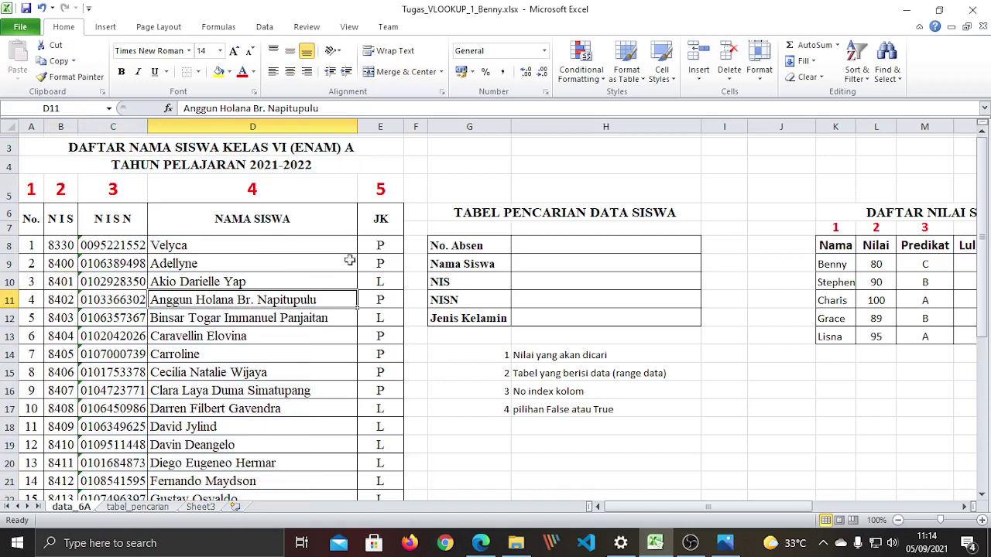
pyautogui.click(380, 128)
pyautogui.click(382, 333)
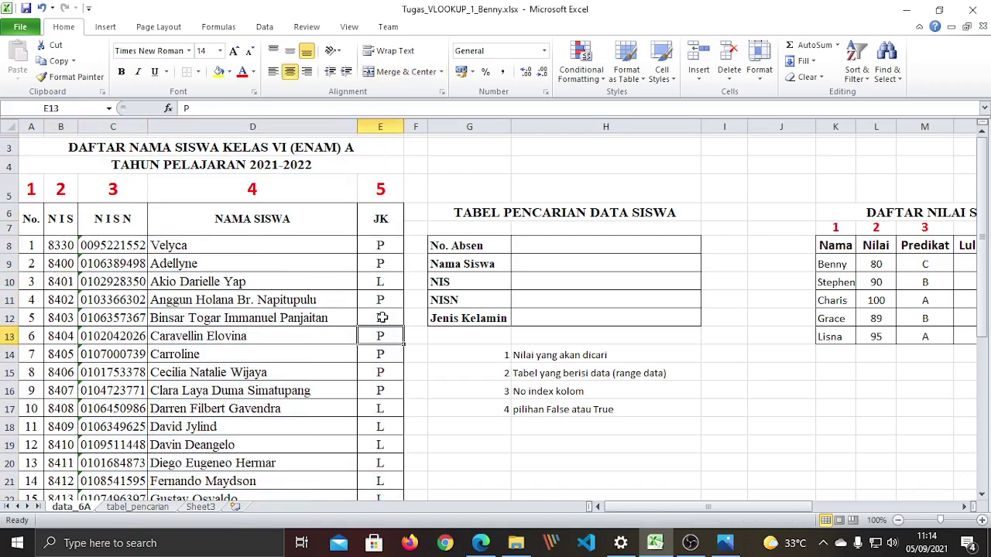
pyautogui.click(152, 333)
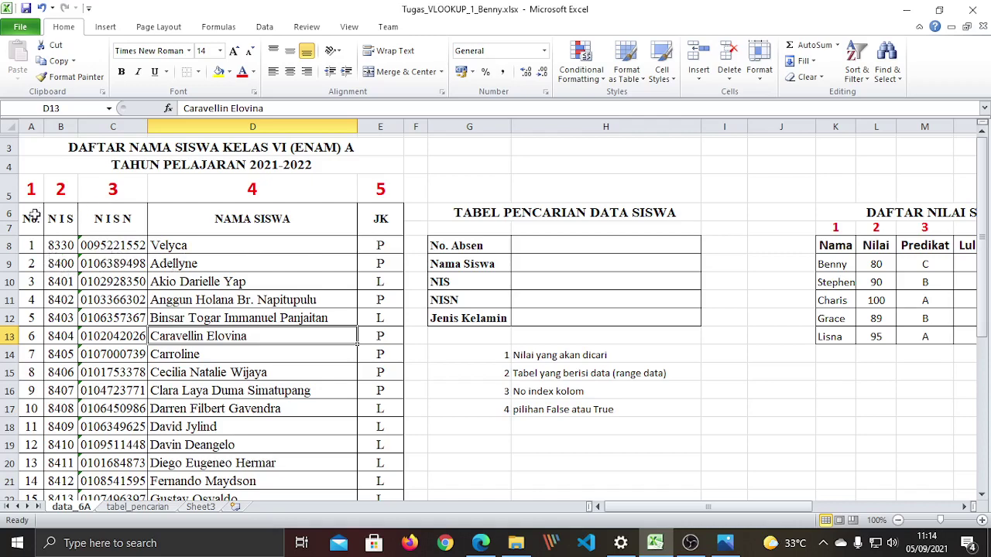
# Step: Select the whole student table A6:E35, including its header row, and examine where the data range starts and ends
pyautogui.moveTo(35, 217); pyautogui.dragTo(256, 463)
pyautogui.click(248, 363)
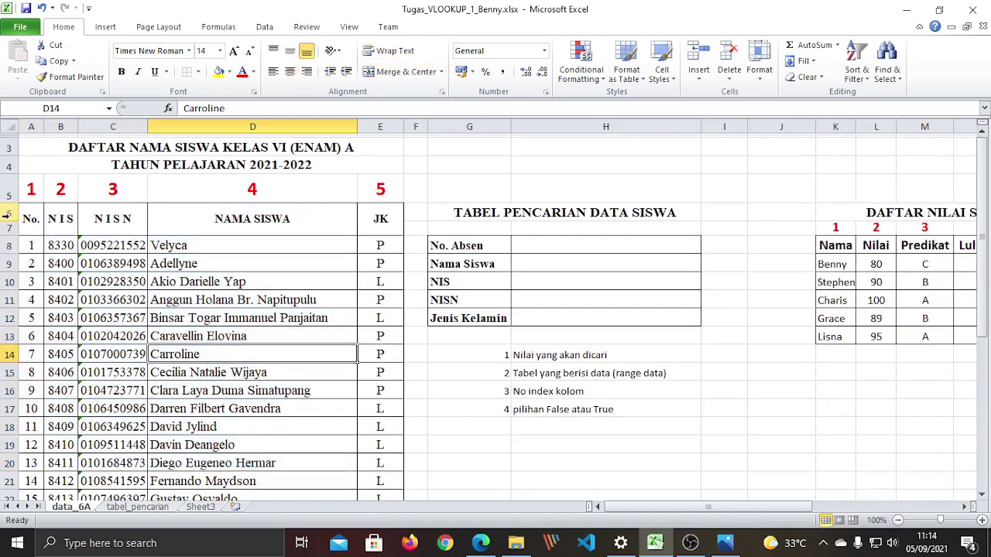
pyautogui.click(34, 219)
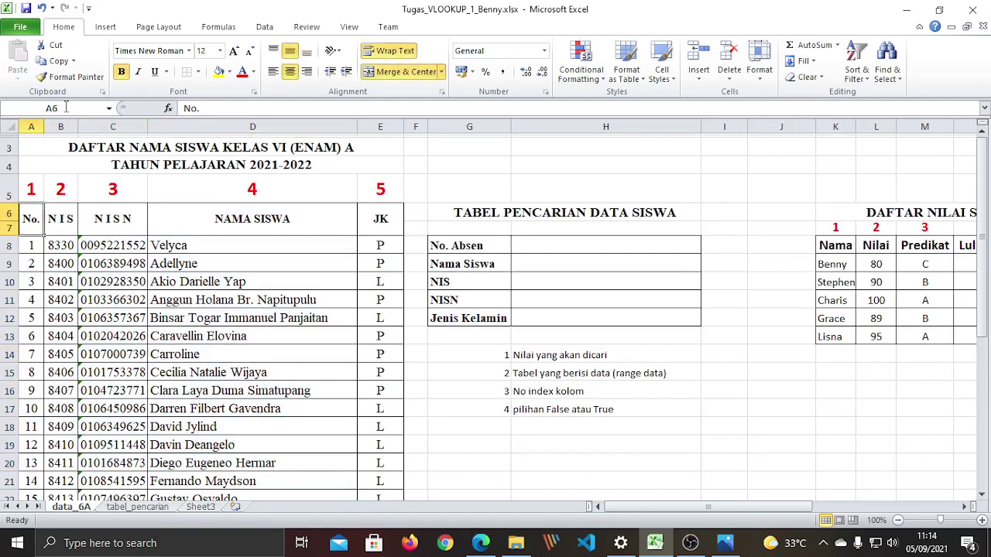
pyautogui.moveTo(31, 221); pyautogui.dragTo(362, 466)
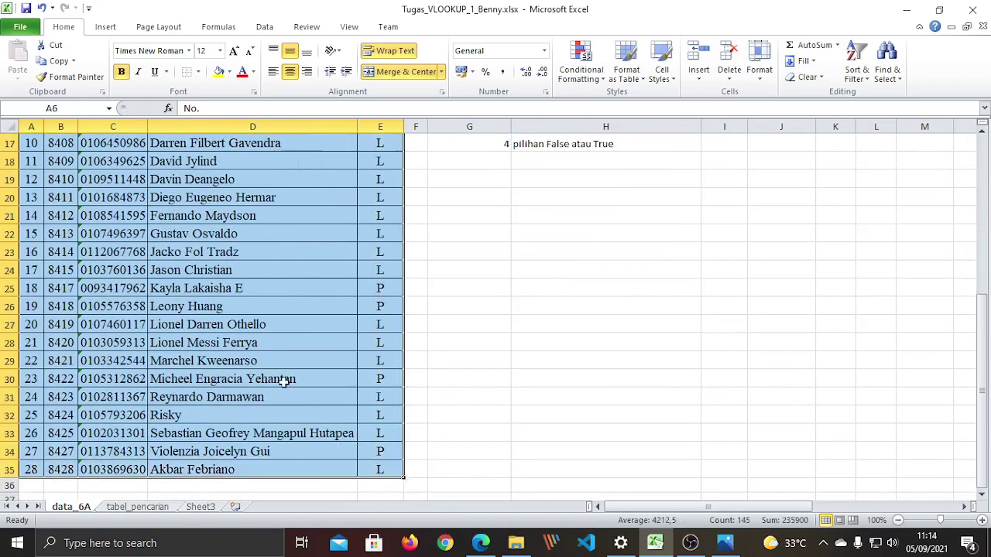
pyautogui.scroll(4, 282, 380)
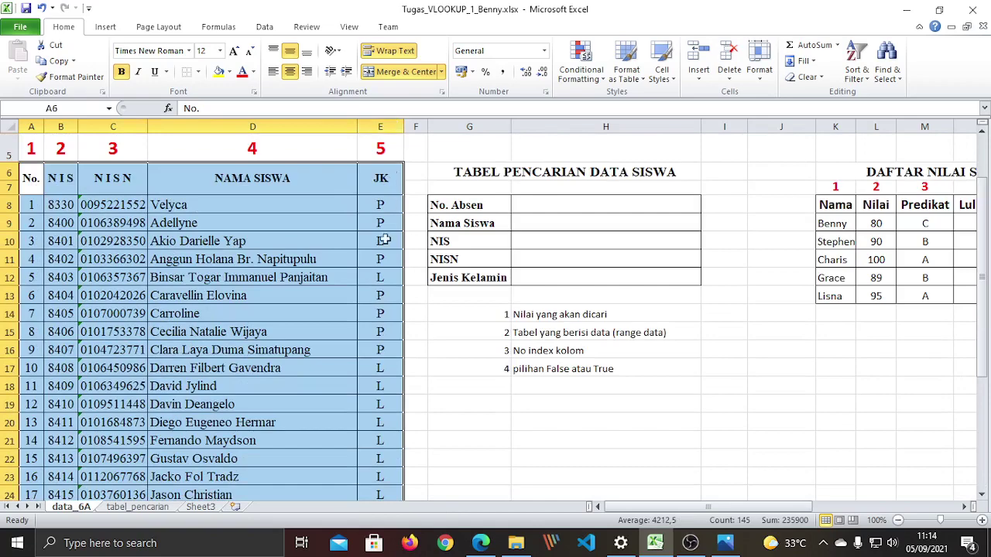
pyautogui.scroll(-5, 132, 458)
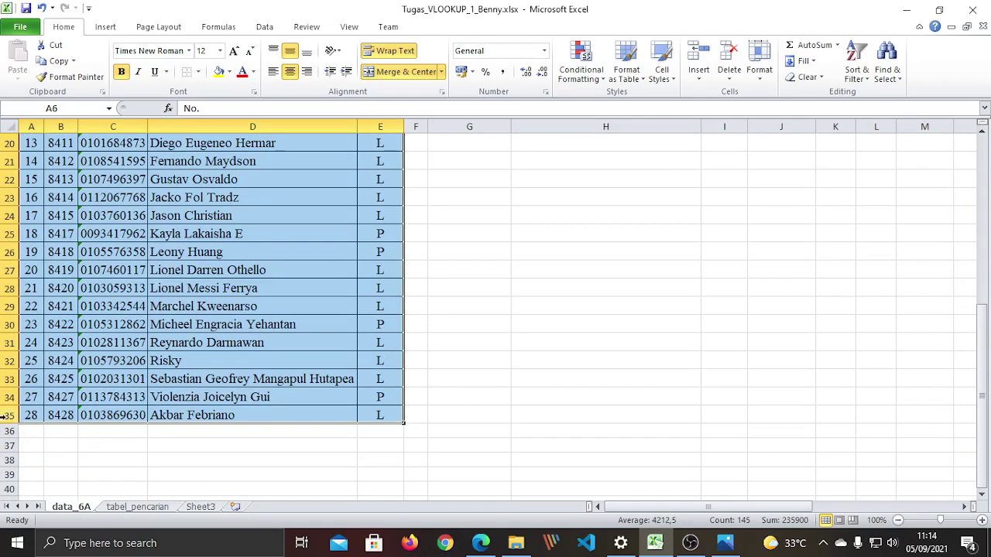
pyautogui.scroll(5, 240, 393)
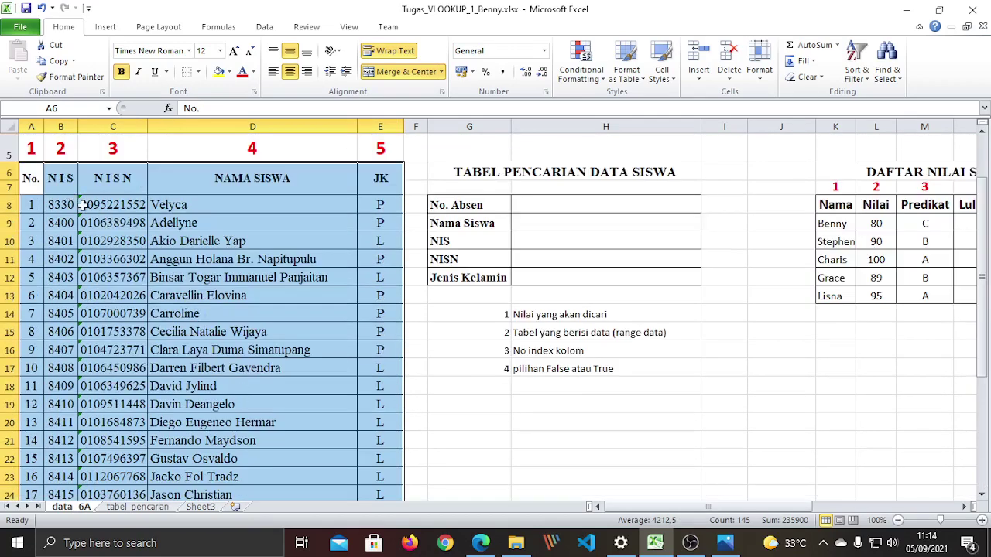
pyautogui.scroll(1, 82, 205)
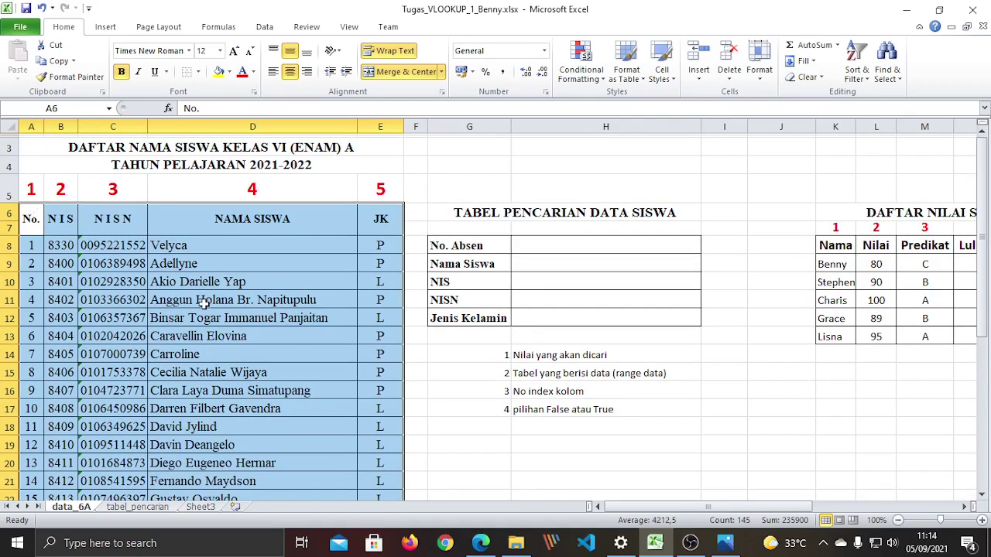
pyautogui.scroll(-5, 325, 272)
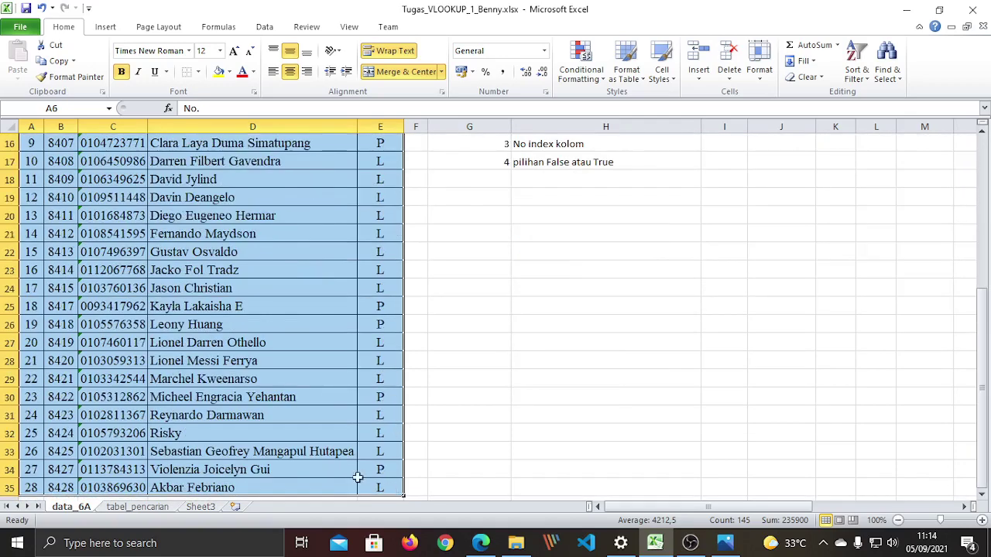
pyautogui.scroll(5, 325, 463)
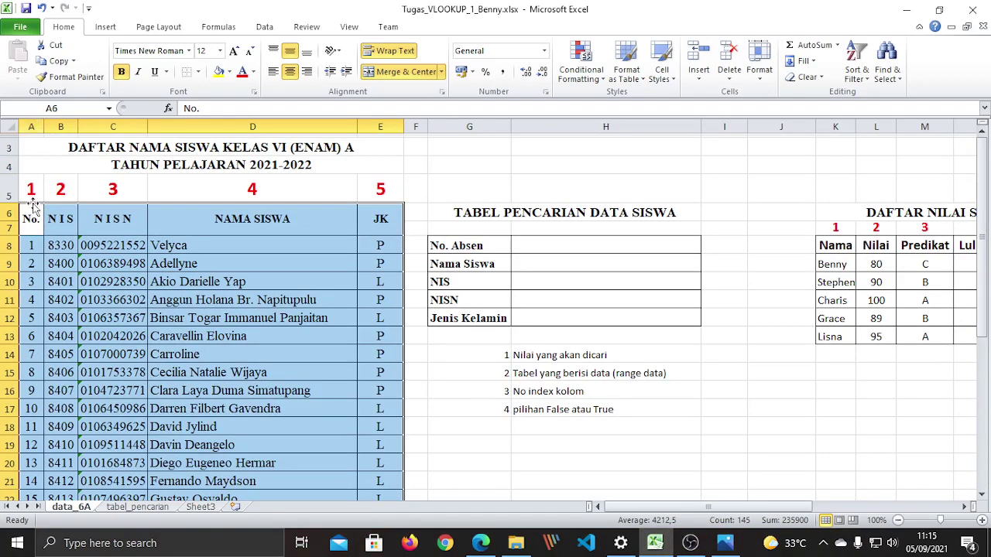
pyautogui.scroll(-7, 214, 272)
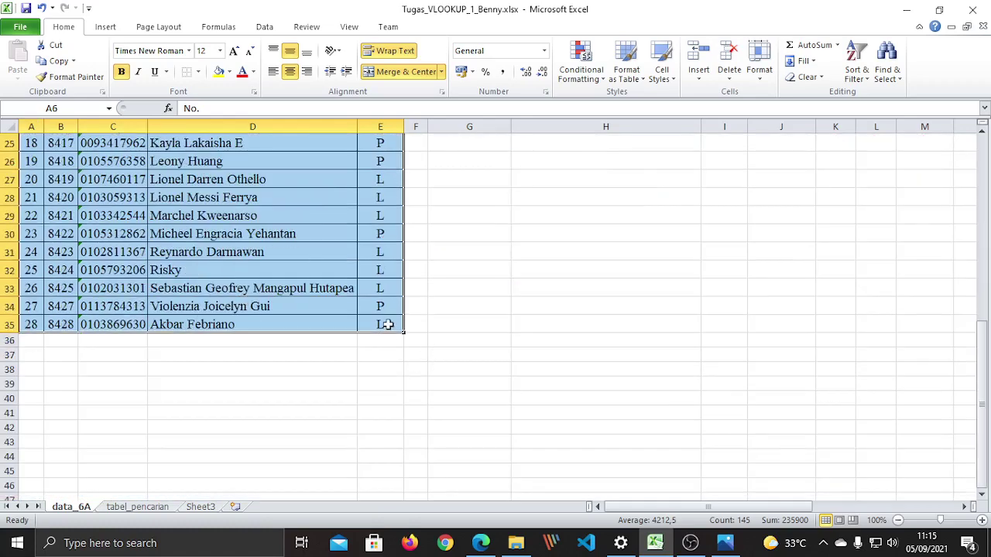
pyautogui.scroll(7, 387, 325)
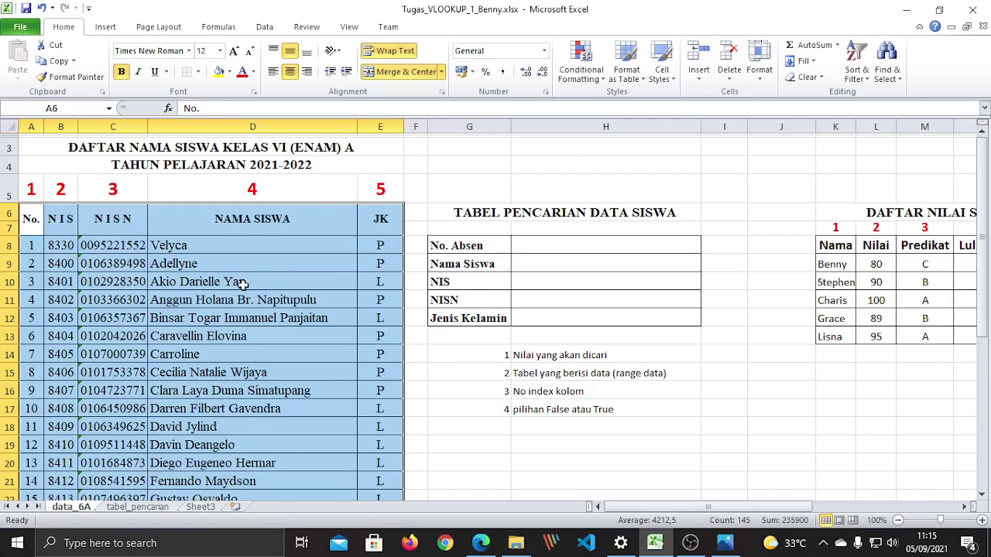
pyautogui.click(288, 321)
pyautogui.click(315, 385)
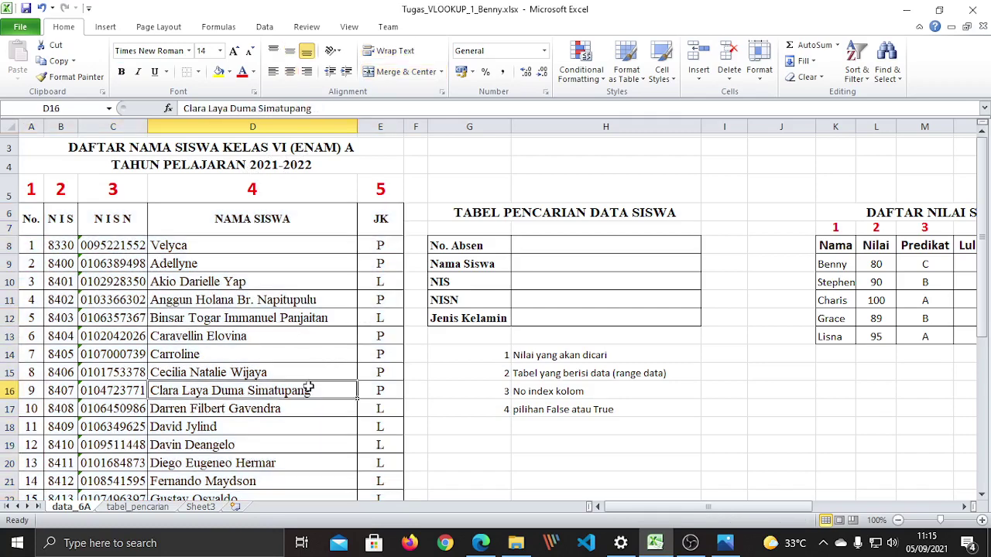
# Step: Compare the column index note (No index kolom) with the data cells of the student list, starting at A8
pyautogui.click(460, 394)
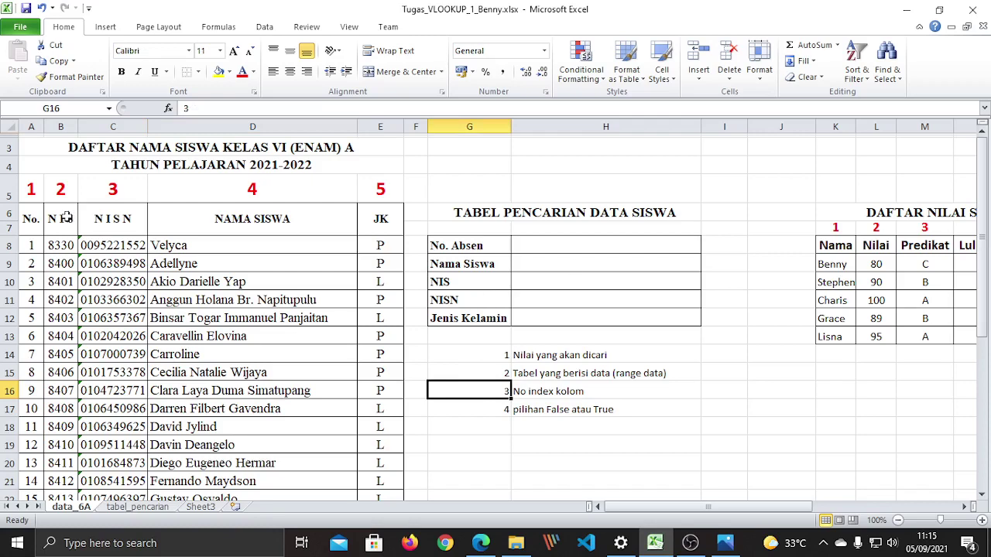
pyautogui.click(36, 244)
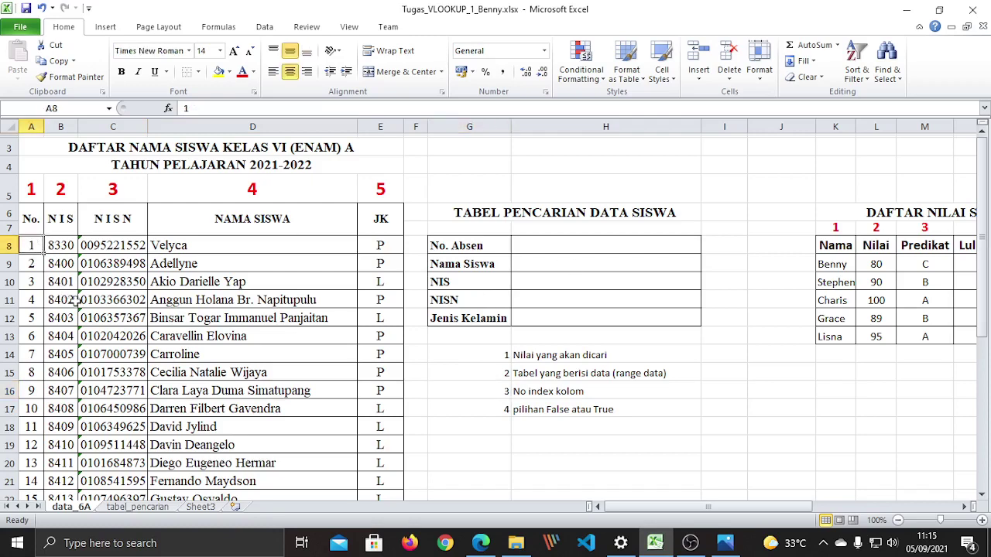
pyautogui.click(112, 320)
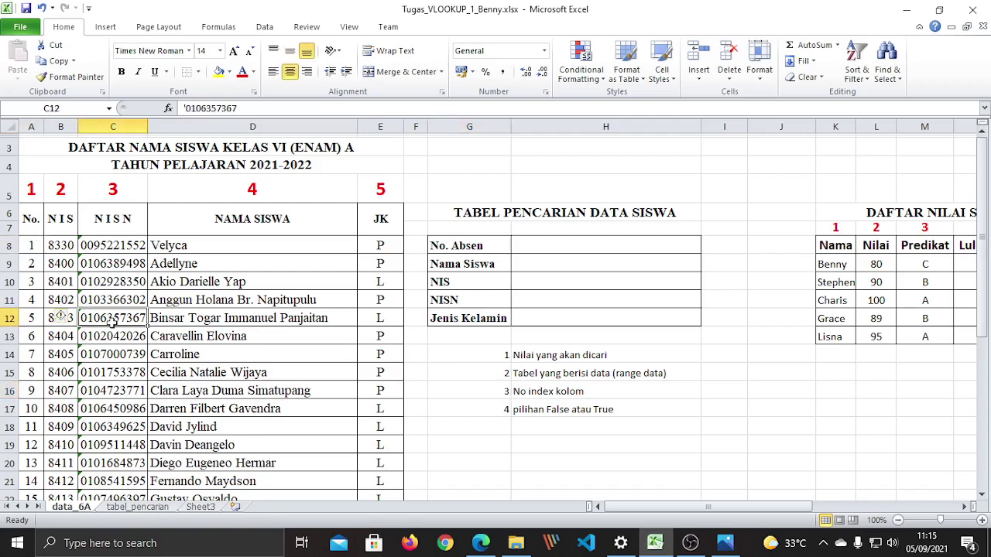
pyautogui.click(28, 247)
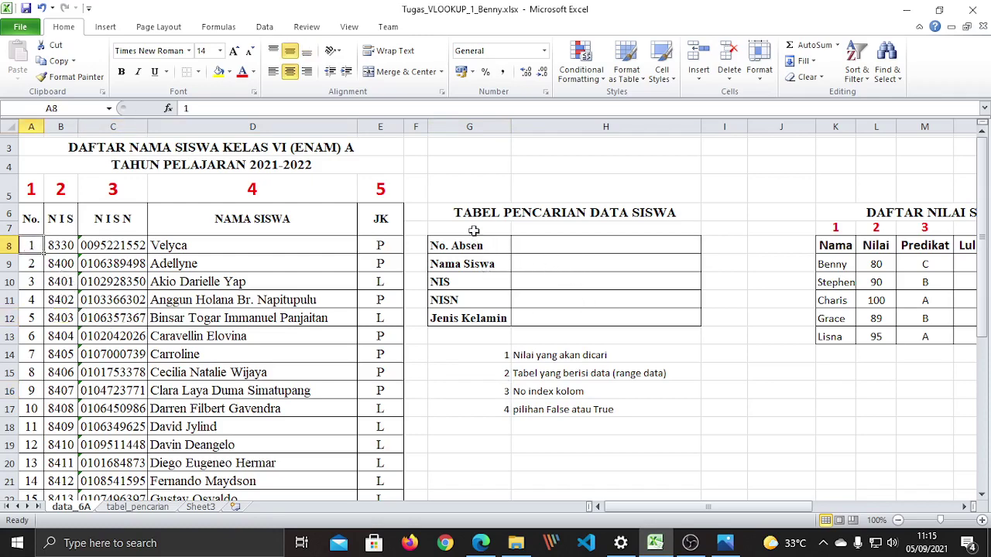
# Step: Examine the empty entry cells H8:H12 of the student search table, from No. Absen to Jenis Kelamin
pyautogui.click(557, 247)
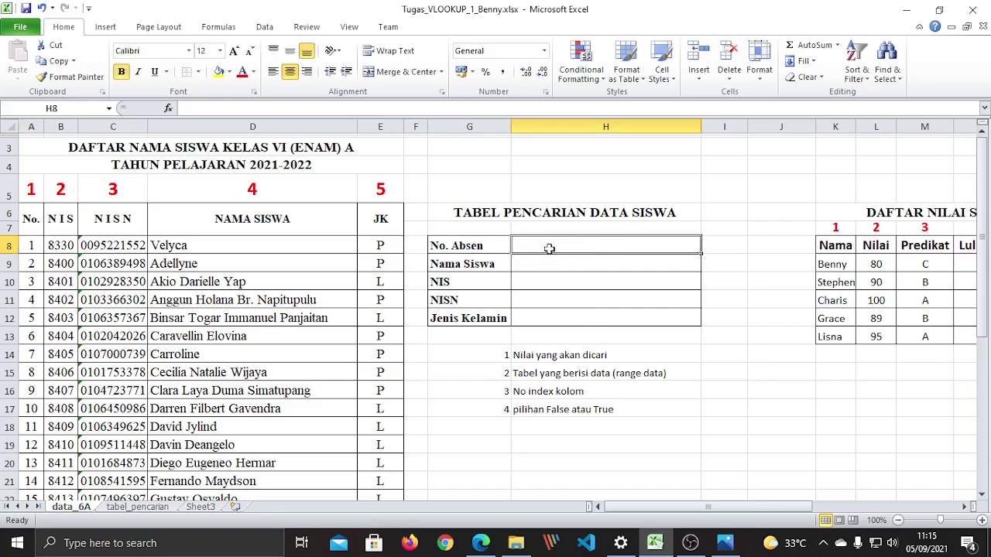
pyautogui.click(553, 266)
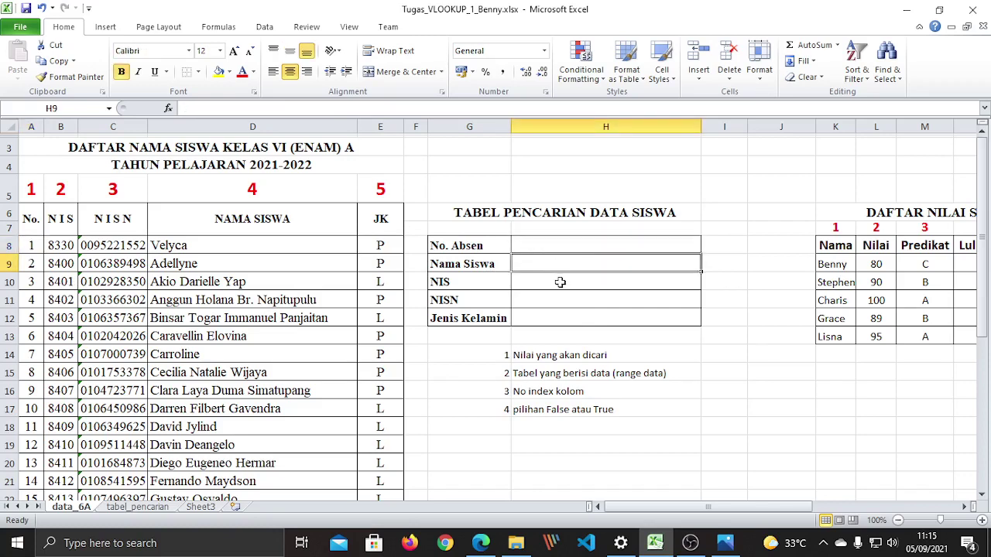
pyautogui.click(562, 283)
pyautogui.click(562, 301)
pyautogui.click(568, 319)
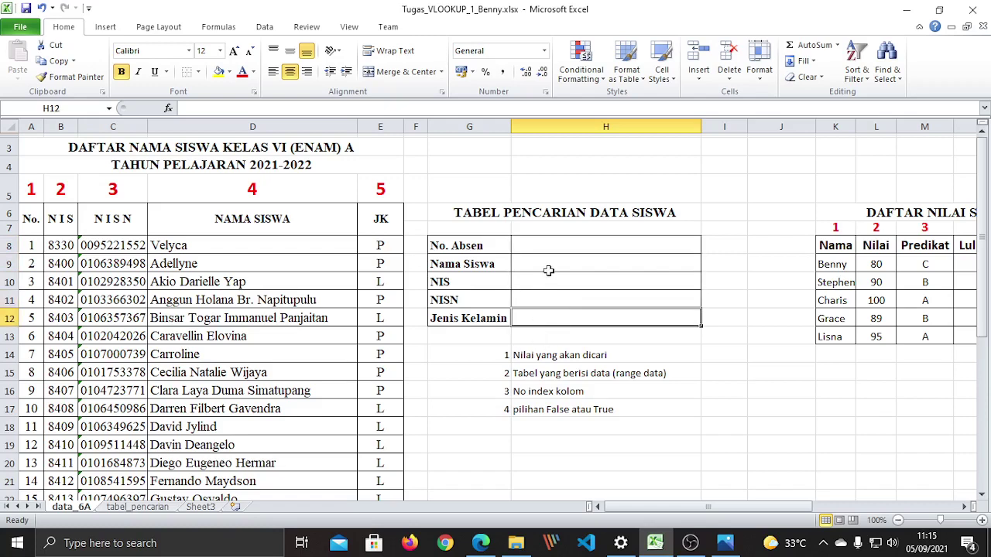
pyautogui.click(548, 267)
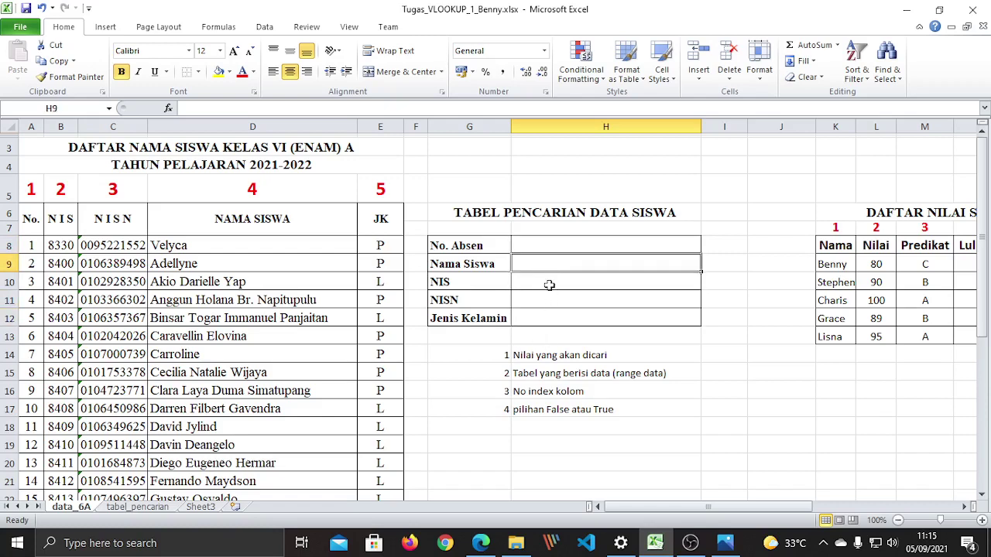
pyautogui.click(549, 285)
pyautogui.click(552, 306)
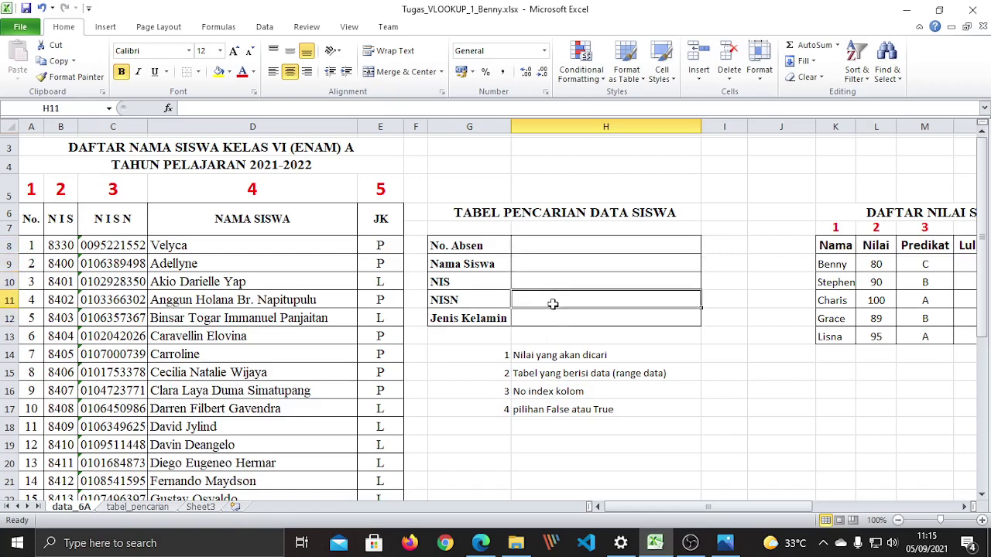
pyautogui.click(563, 323)
pyautogui.click(729, 449)
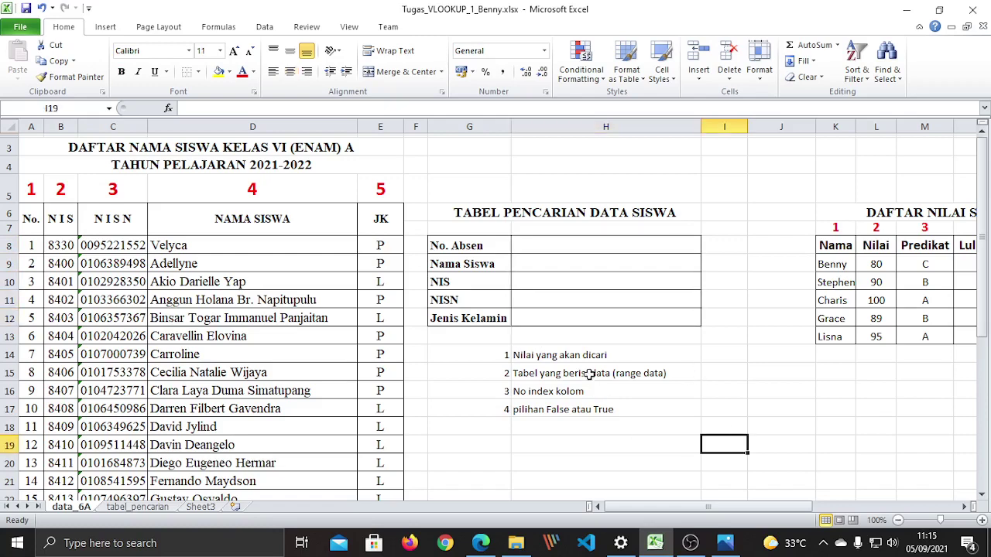
# Step: Relate the search table's Nama Siswa, NIS, NISN and Jenis Kelamin cells to the four numbered notes and the No. Absen input cell
pyautogui.click(561, 267)
pyautogui.click(559, 284)
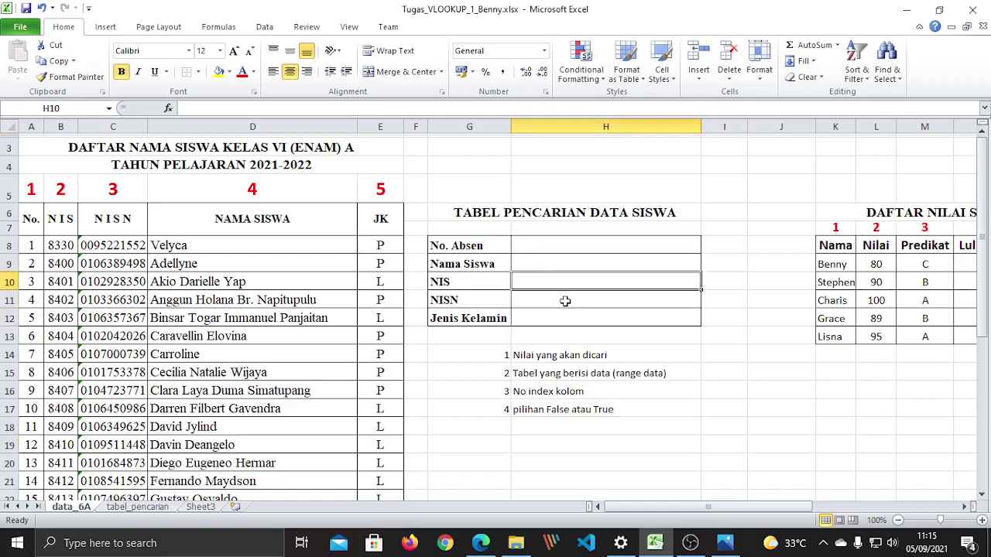
pyautogui.click(565, 301)
pyautogui.click(569, 322)
pyautogui.click(674, 422)
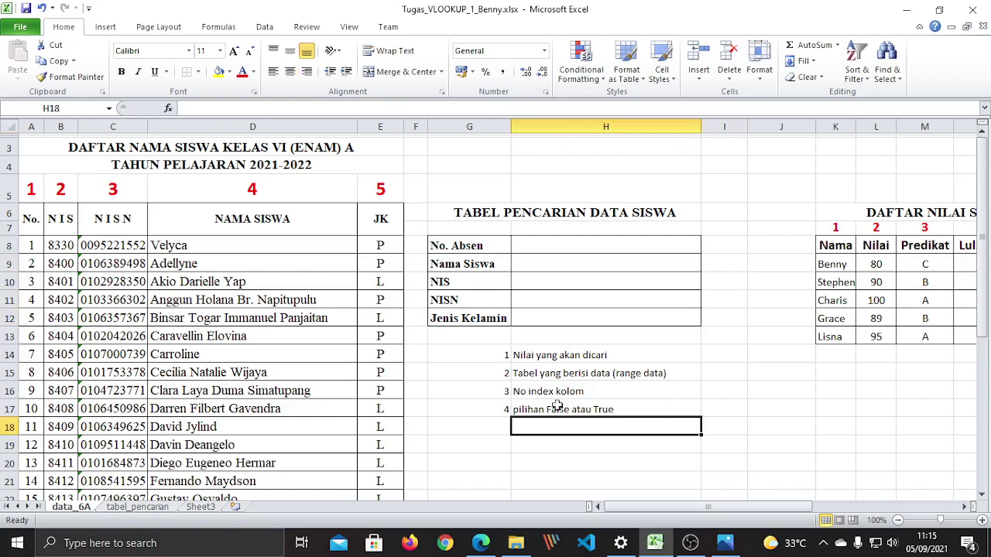
pyautogui.click(504, 375)
pyautogui.click(591, 354)
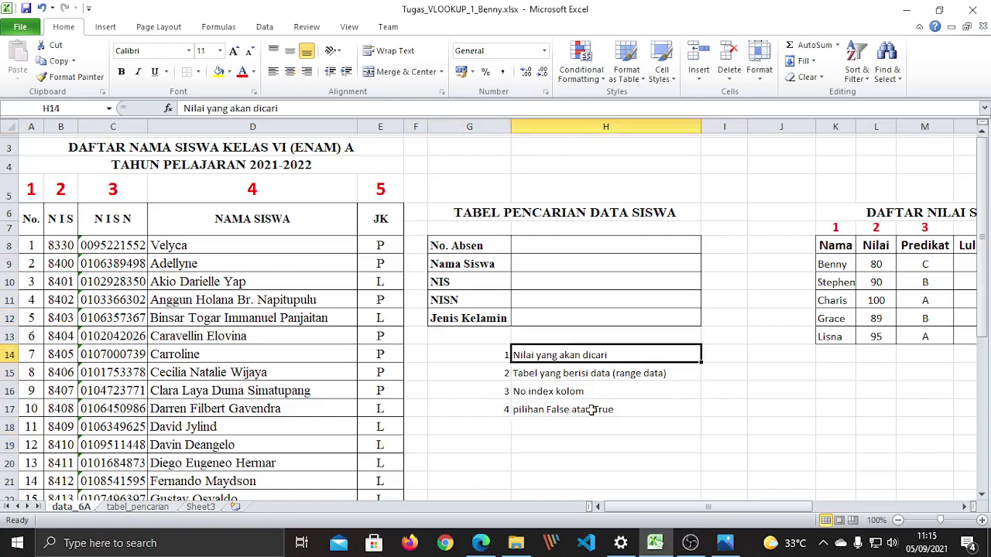
pyautogui.click(592, 410)
pyautogui.click(534, 267)
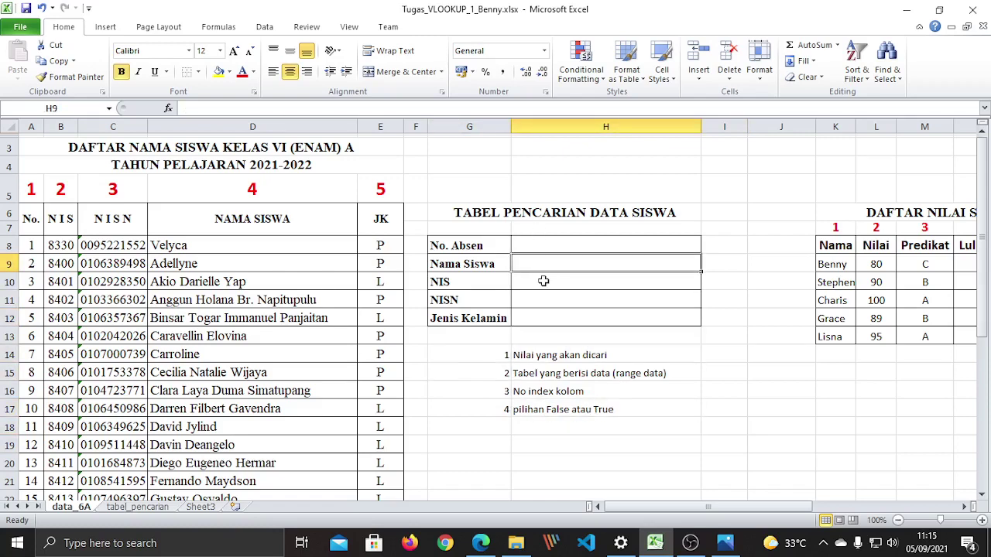
pyautogui.click(542, 283)
pyautogui.click(546, 300)
pyautogui.click(546, 317)
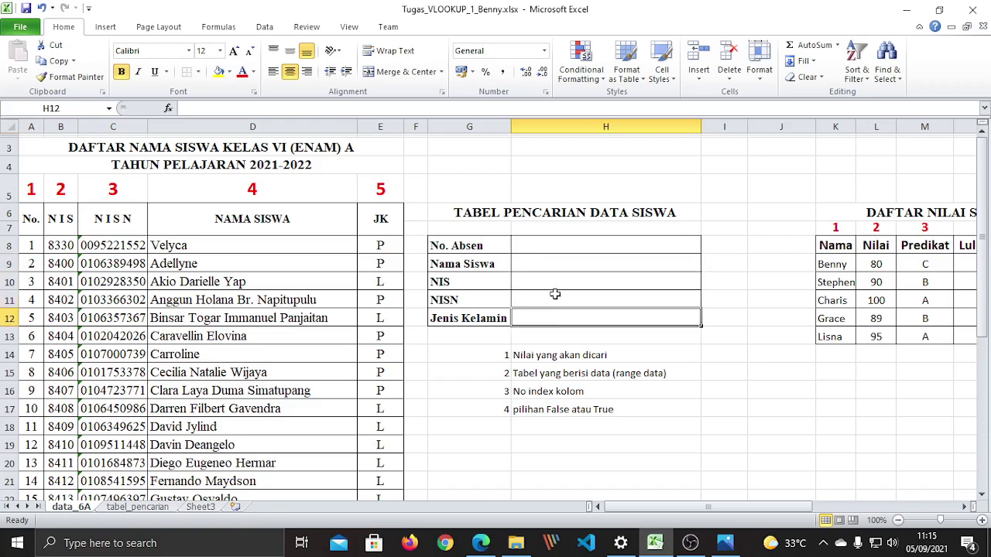
pyautogui.click(562, 247)
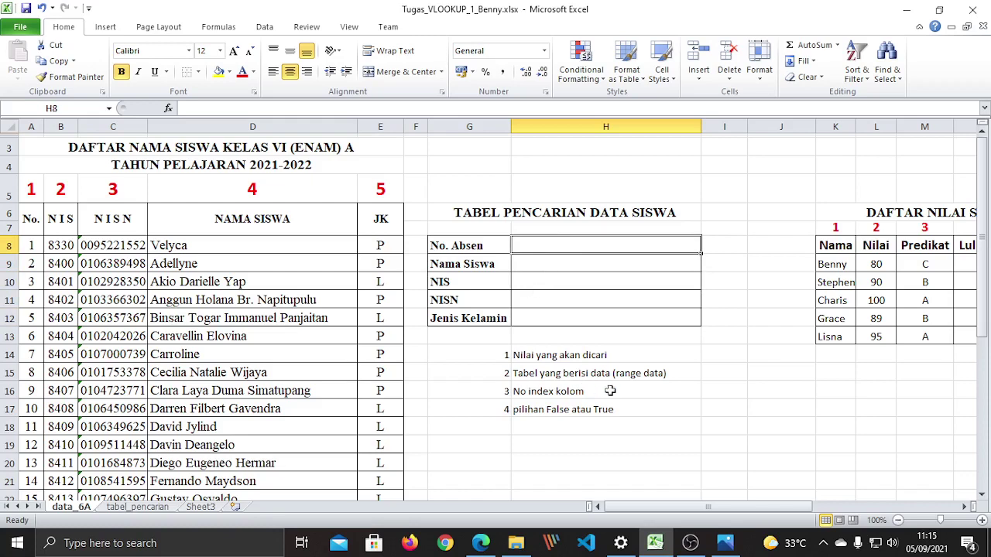
# Step: Set the font size of the four numbered notes in G14:H17 to 14 and widen column H to fit them
pyautogui.click(678, 412)
pyautogui.click(685, 373)
pyautogui.click(719, 395)
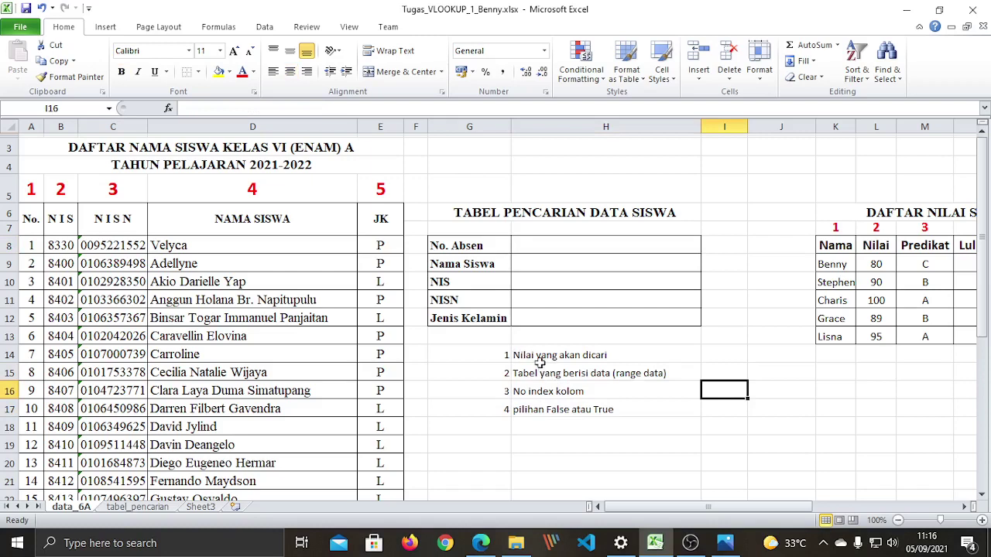
pyautogui.moveTo(505, 352); pyautogui.dragTo(598, 409)
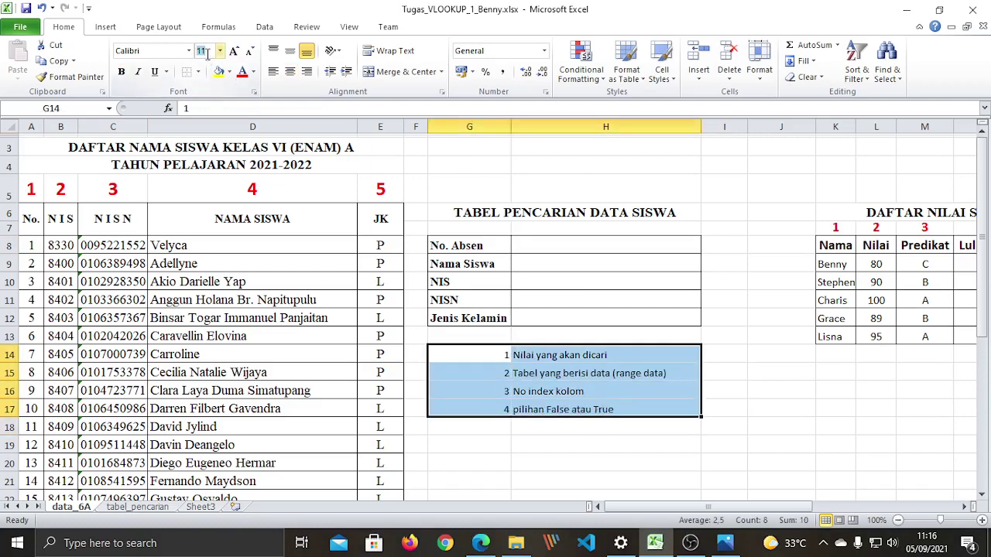
pyautogui.write('14')
pyautogui.press('Return')
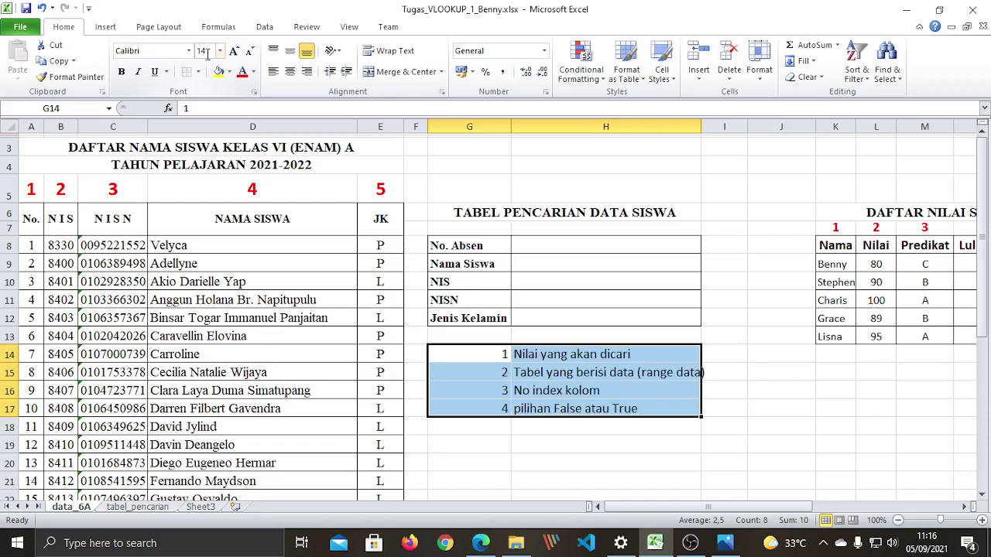
pyautogui.moveTo(703, 130); pyautogui.dragTo(718, 129)
pyautogui.click(610, 389)
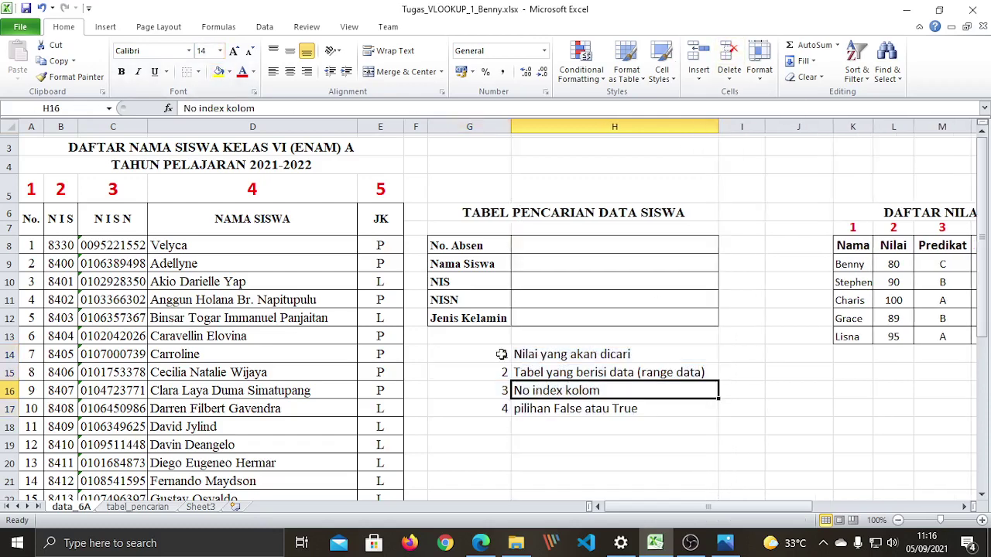
# Step: Read the numbered notes in G14:H17, concentrating on the value to look up and the table containing the data range
pyautogui.moveTo(499, 354); pyautogui.dragTo(596, 407)
pyautogui.click(582, 463)
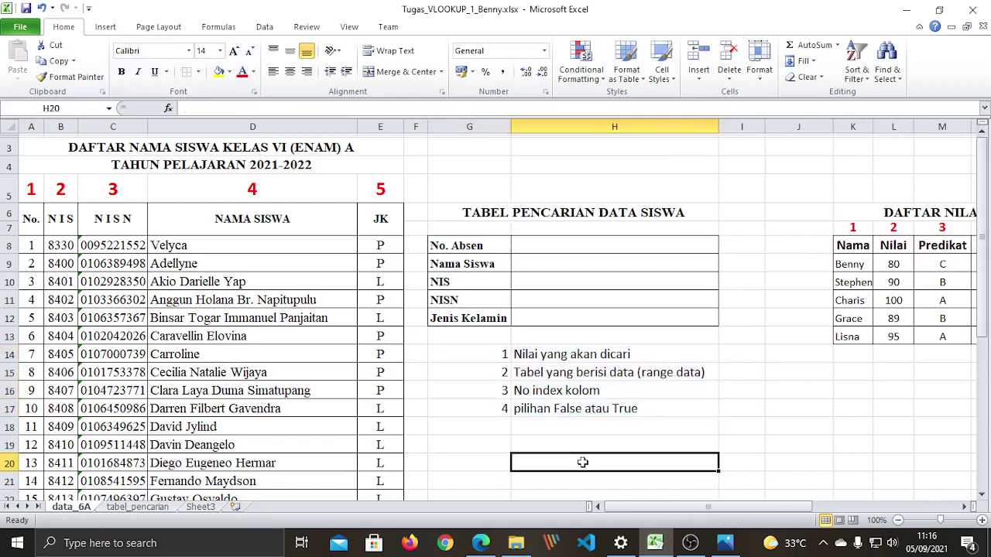
pyautogui.click(540, 354)
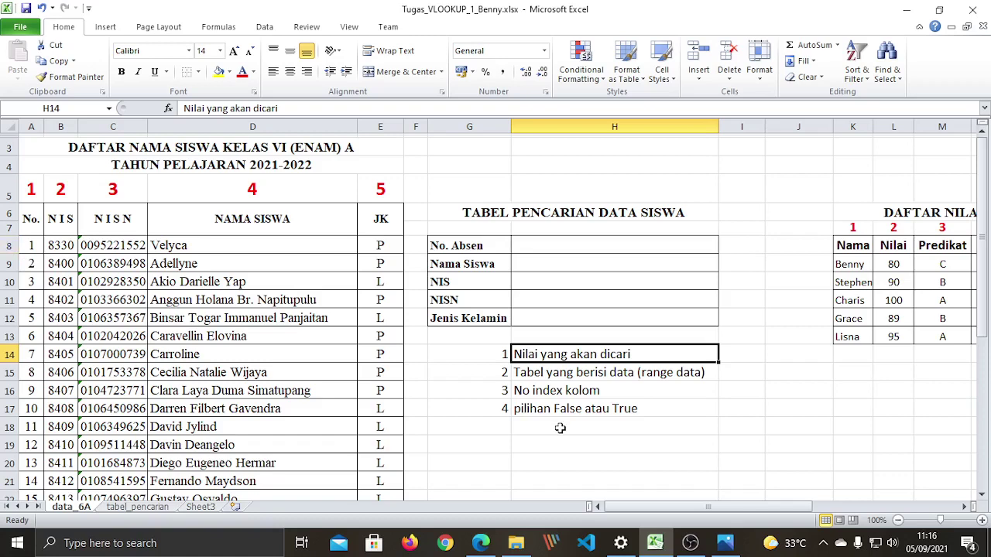
pyautogui.click(539, 373)
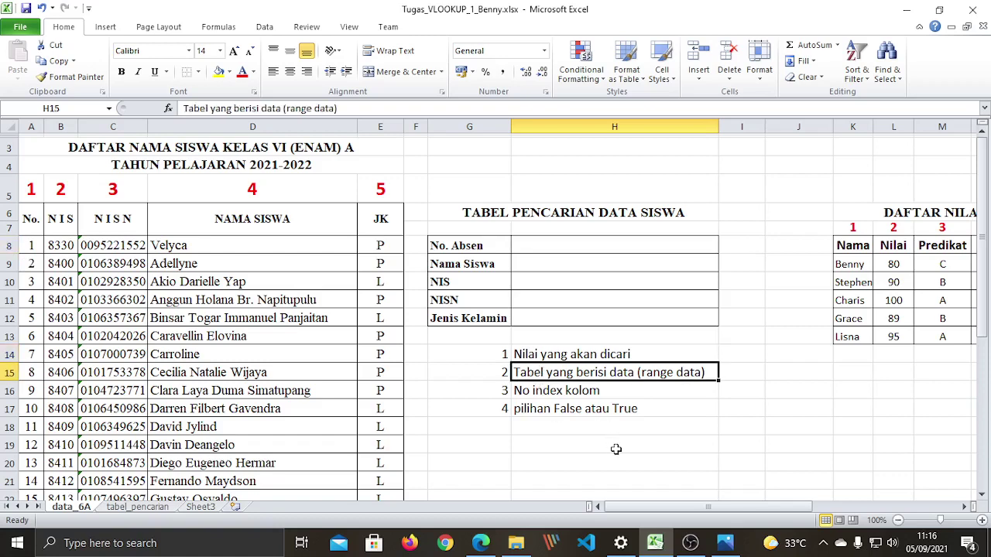
pyautogui.click(549, 353)
pyautogui.click(556, 374)
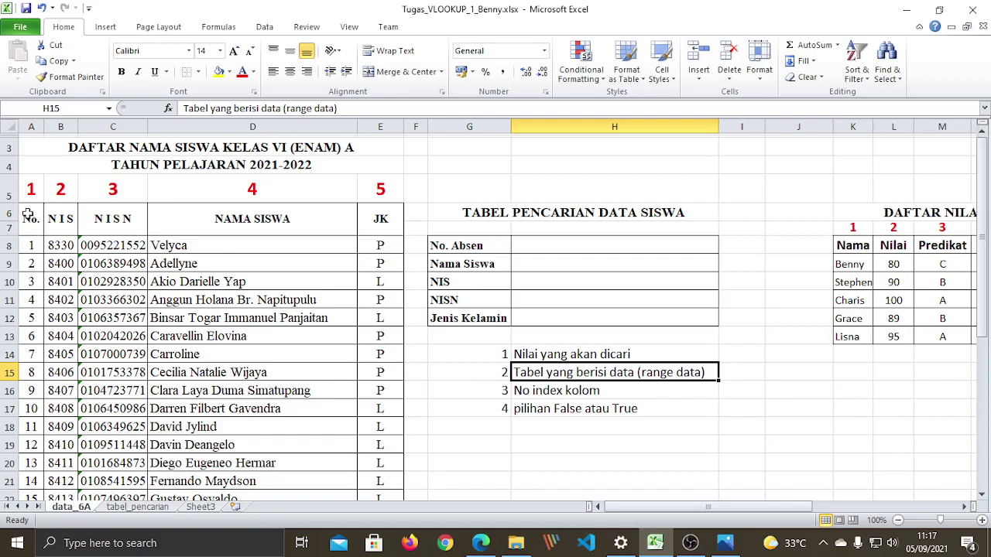
# Step: Select the student table A6:E35 including its headers and check its extent as the lookup data range
pyautogui.moveTo(27, 215); pyautogui.dragTo(365, 432)
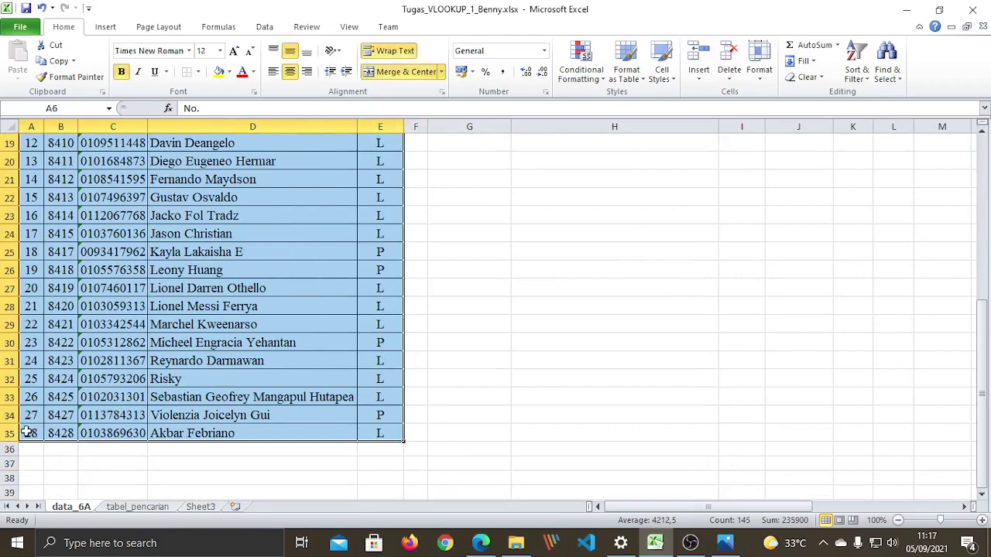
pyautogui.scroll(5, 255, 366)
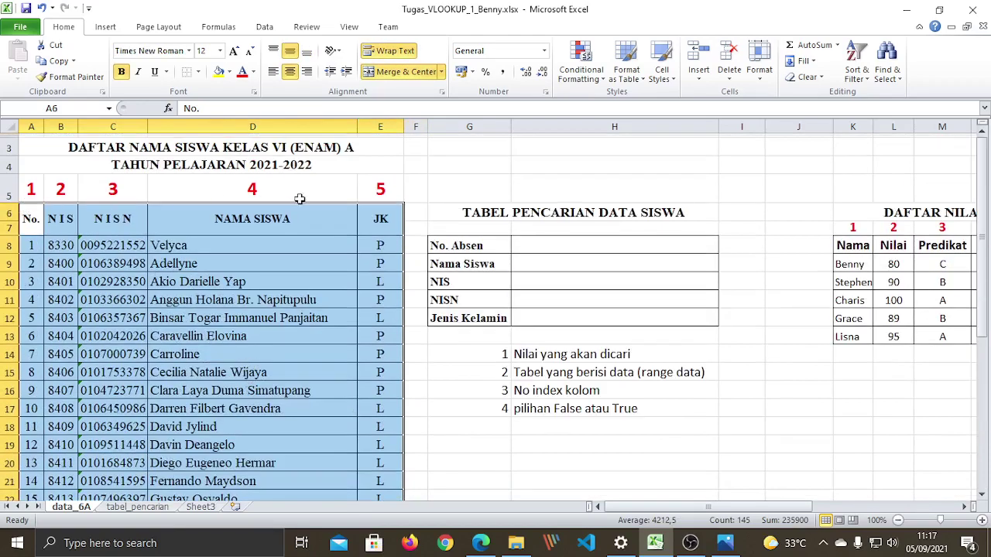
pyautogui.scroll(-7, 119, 368)
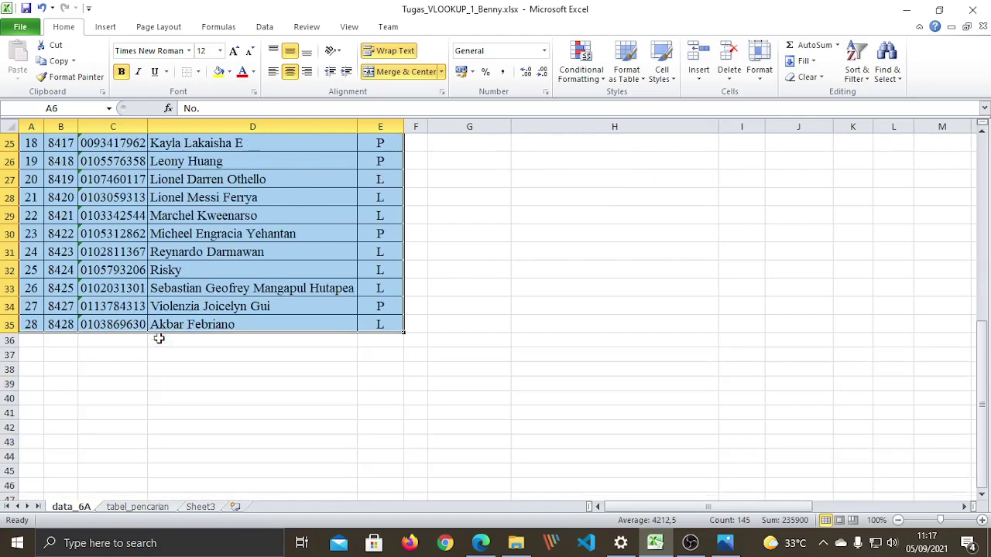
pyautogui.scroll(3, 157, 338)
pyautogui.scroll(2, 186, 357)
pyautogui.scroll(-5, 188, 354)
pyautogui.scroll(7, 230, 354)
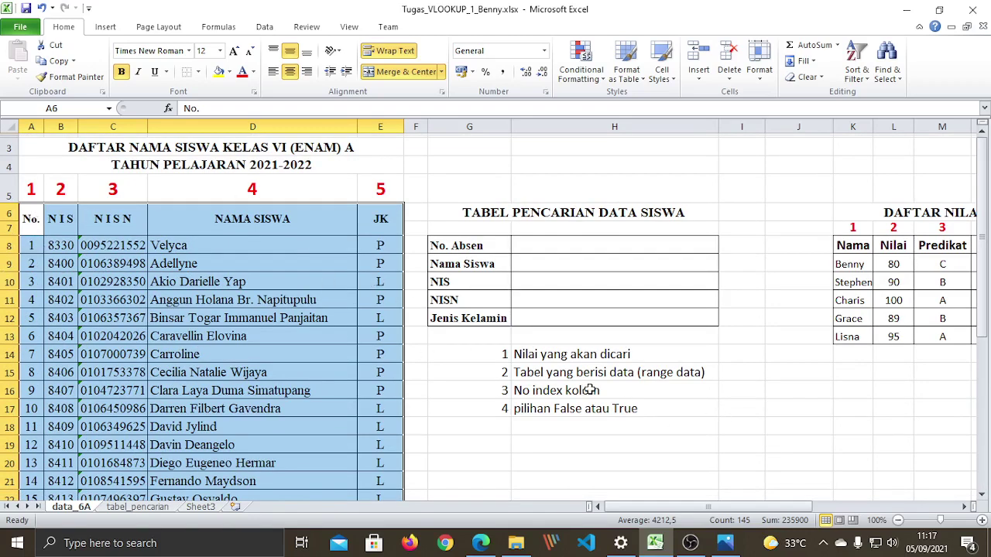
pyautogui.click(680, 432)
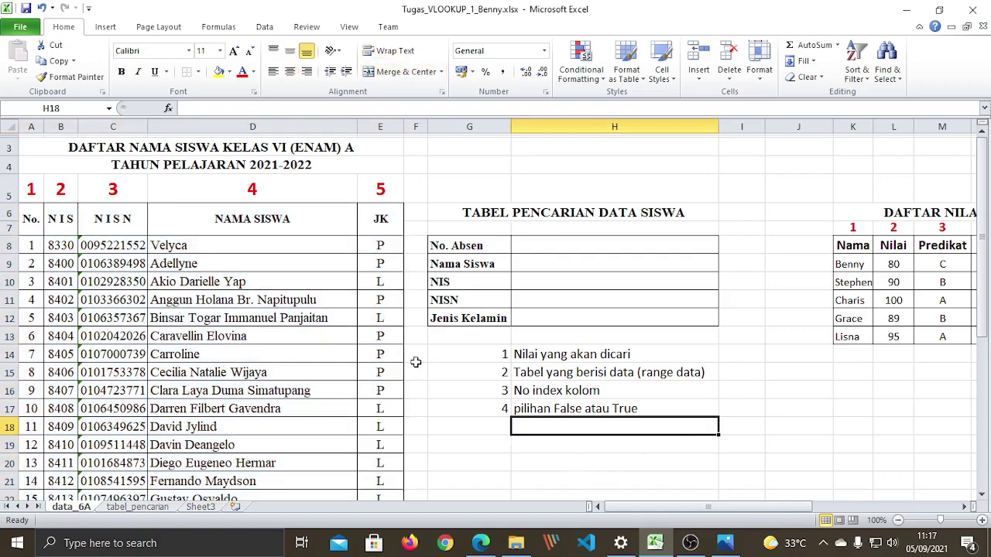
# Step: Relate the column index note in H16 to column number 4 for Nama Siswa and column number 2 for NIS
pyautogui.click(595, 394)
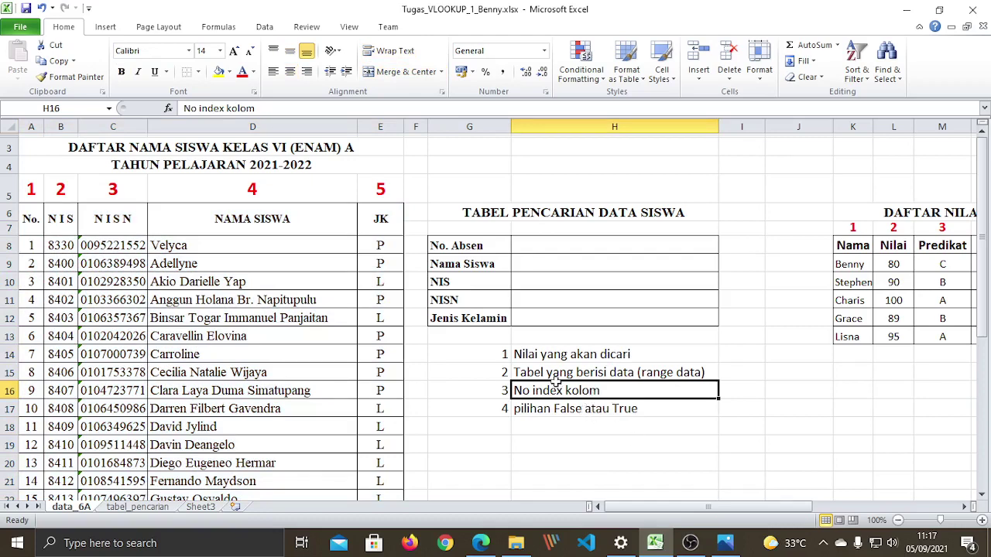
pyautogui.click(530, 263)
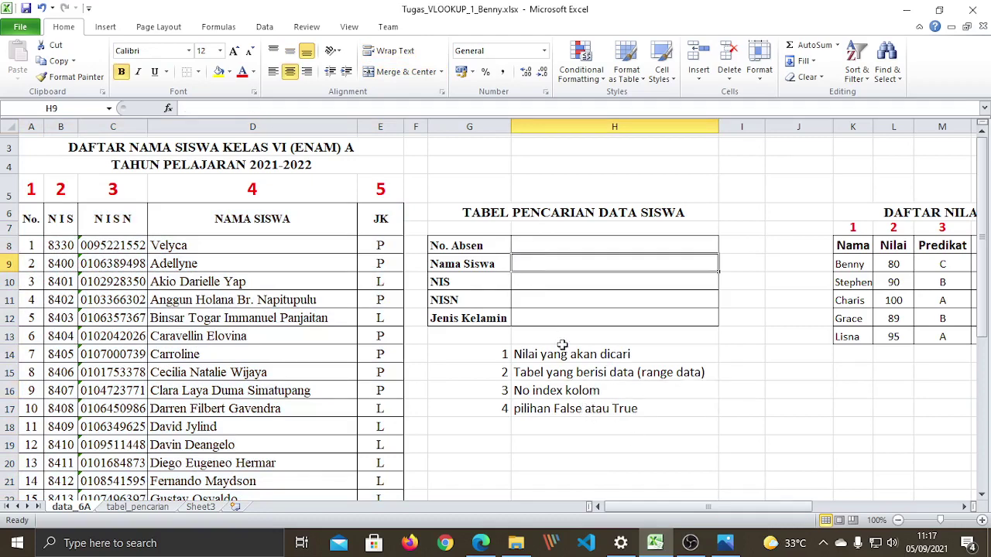
pyautogui.click(573, 396)
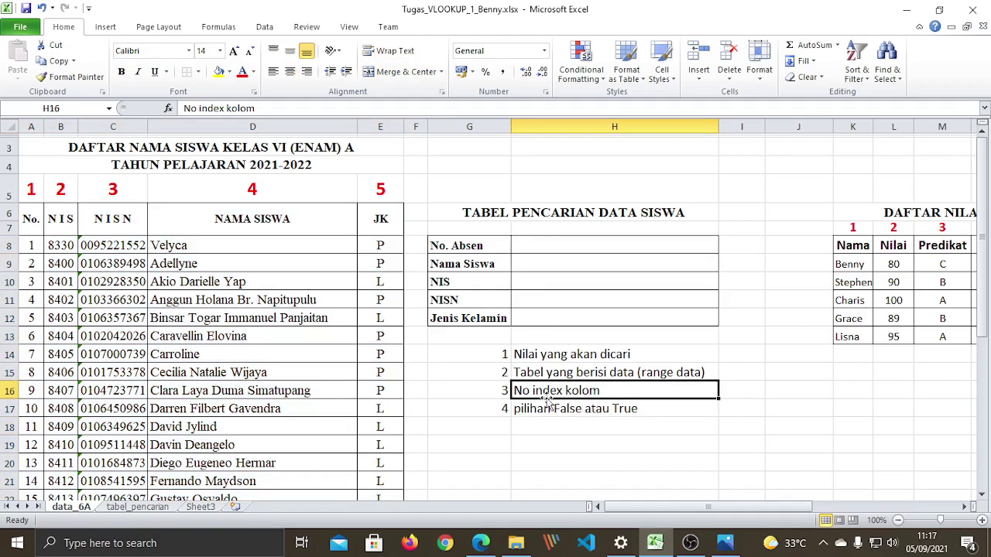
pyautogui.click(265, 198)
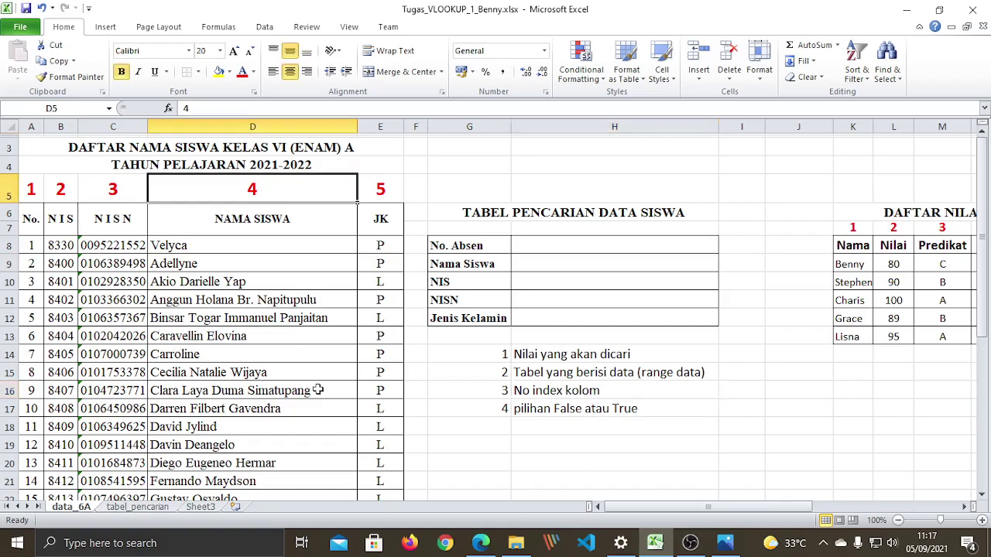
pyautogui.click(526, 265)
pyautogui.click(537, 287)
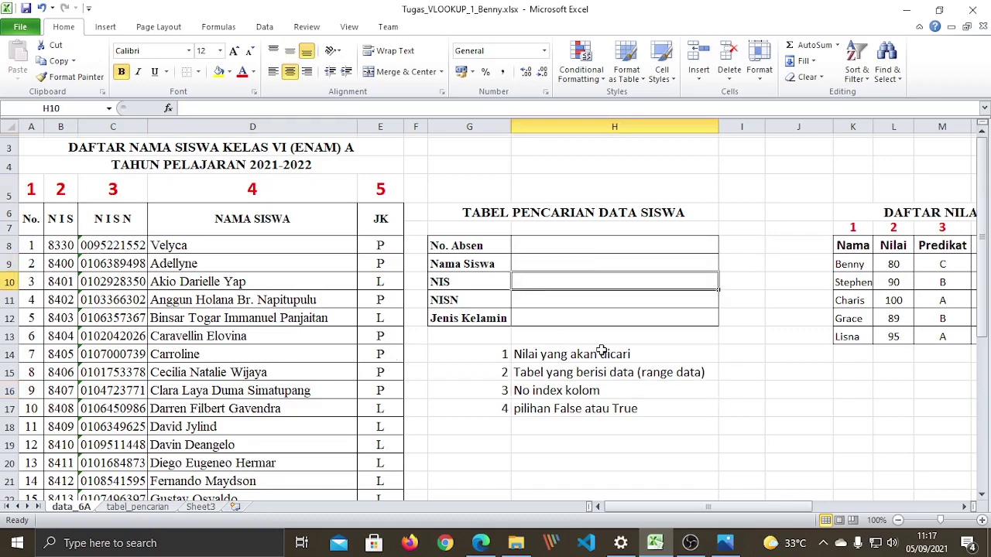
pyautogui.click(484, 285)
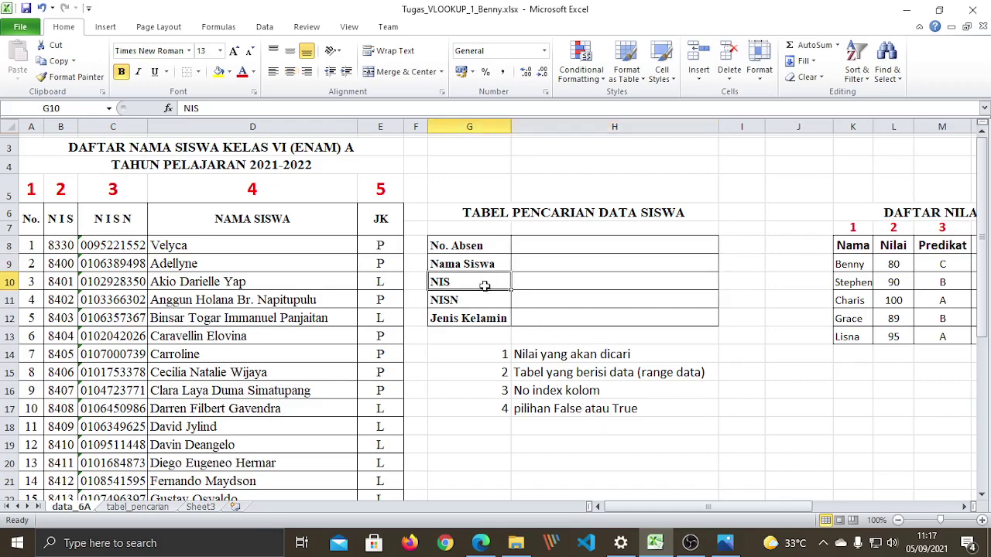
pyautogui.click(605, 395)
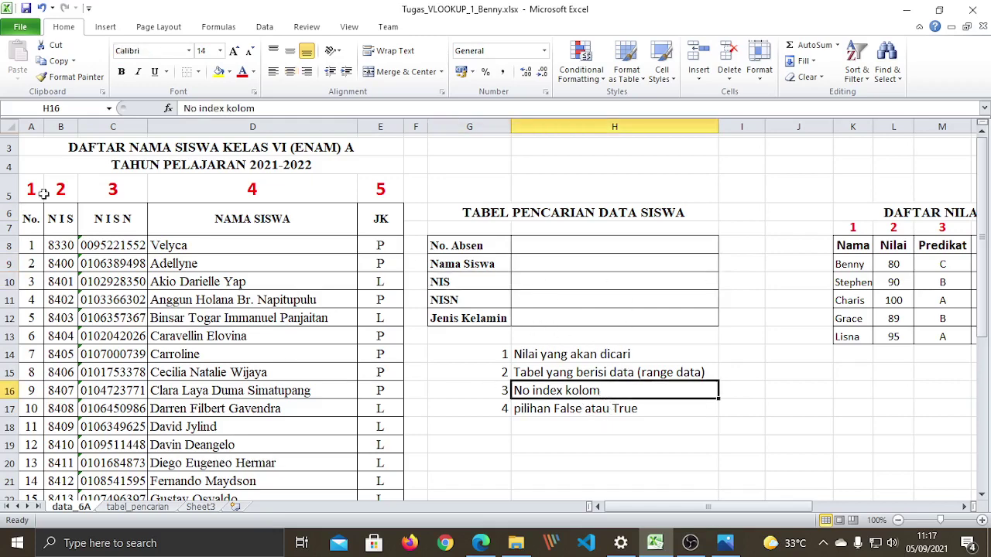
pyautogui.click(67, 191)
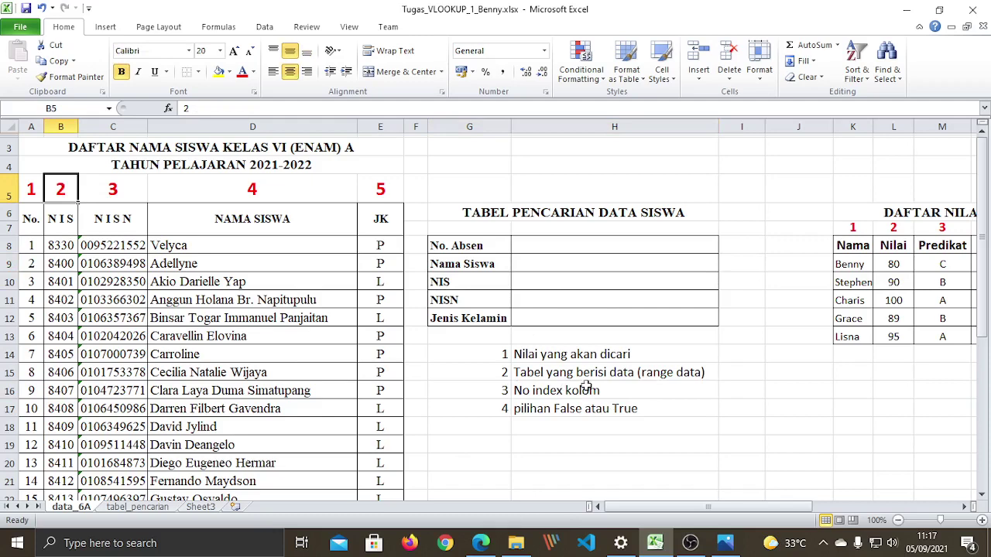
pyautogui.click(572, 284)
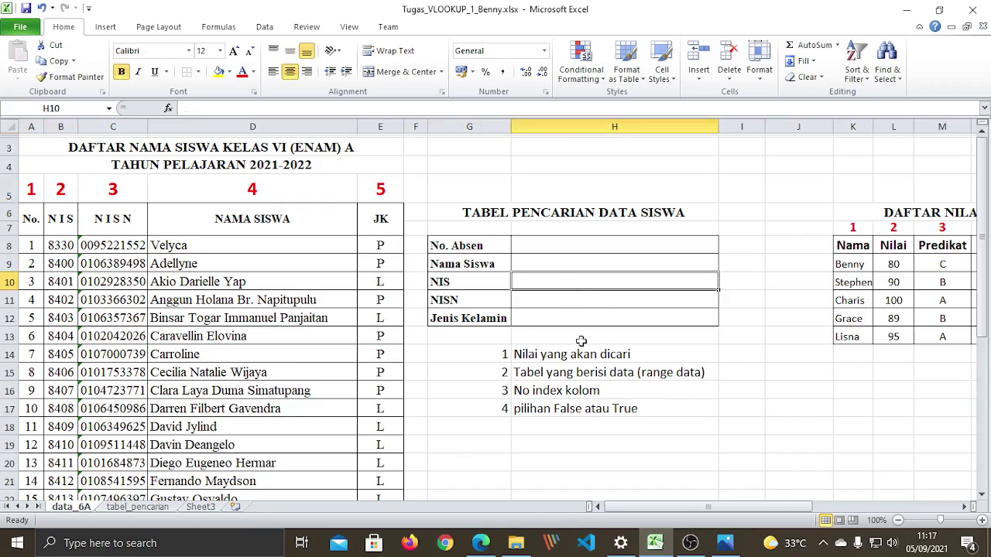
pyautogui.click(572, 392)
pyautogui.click(58, 189)
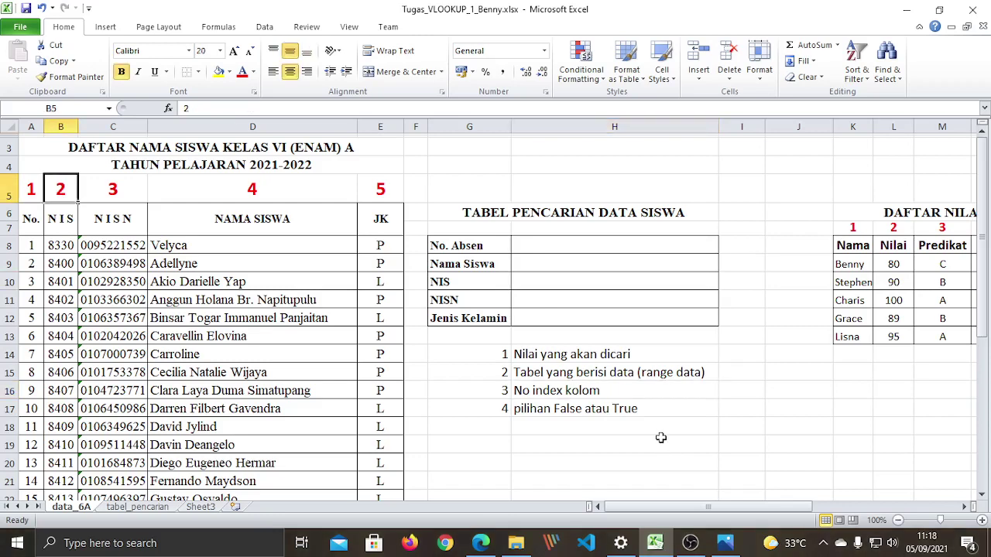
# Step: Match the search table's NISN cell to column number 3 and its Jenis Kelamin cell to column number 5
pyautogui.click(658, 430)
pyautogui.click(564, 299)
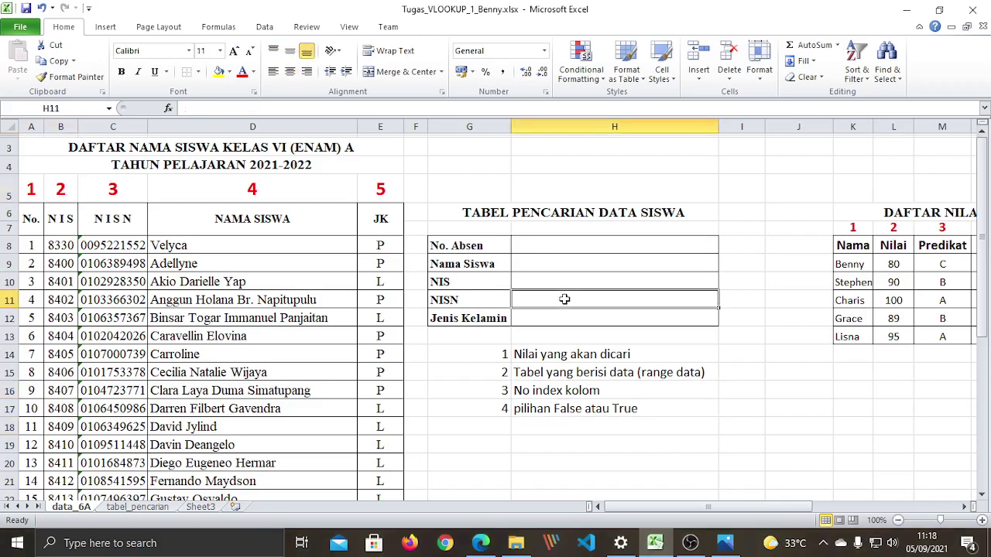
pyautogui.click(582, 393)
pyautogui.click(127, 193)
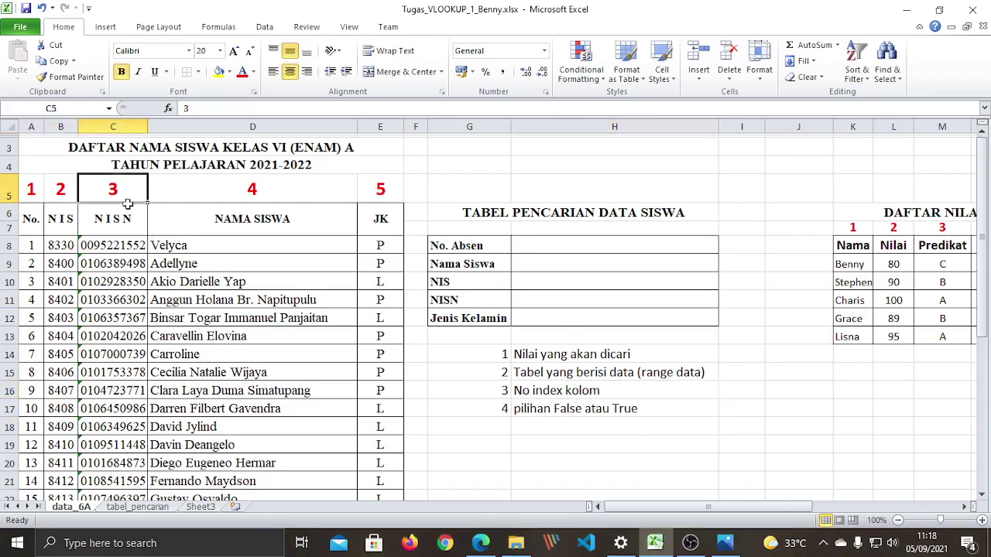
pyautogui.click(563, 318)
pyautogui.click(577, 394)
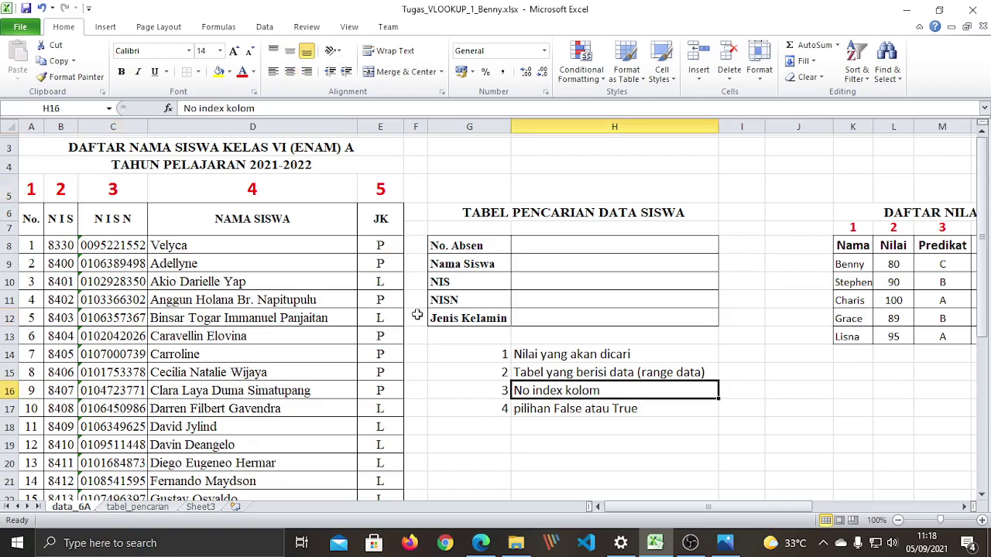
pyautogui.click(377, 193)
# Step: Compare the column numbers in A5:E5 with the student table's headers in A6:E7
pyautogui.moveTo(31, 190); pyautogui.dragTo(367, 189)
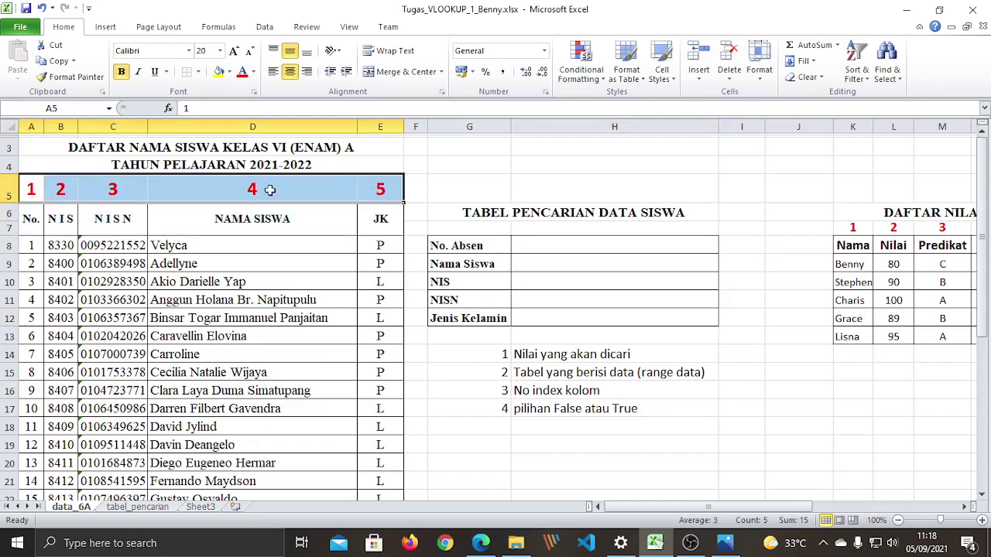
pyautogui.click(183, 283)
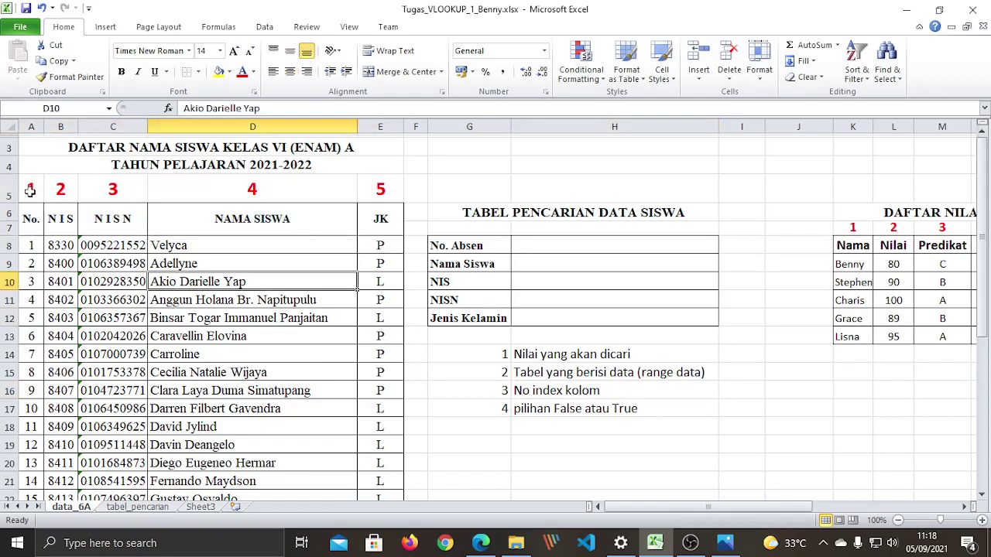
pyautogui.moveTo(31, 190); pyautogui.dragTo(373, 194)
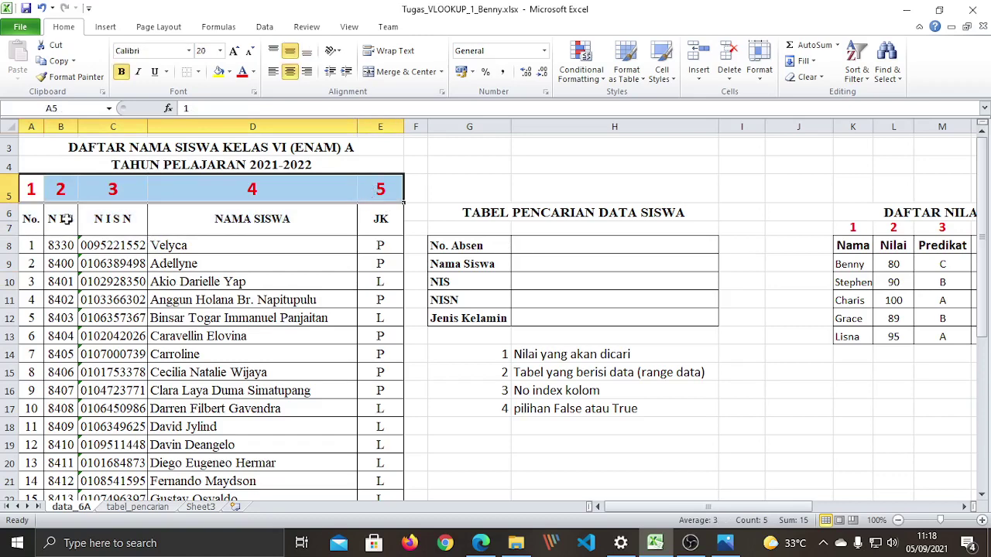
pyautogui.click(158, 298)
pyautogui.moveTo(35, 219); pyautogui.dragTo(394, 218)
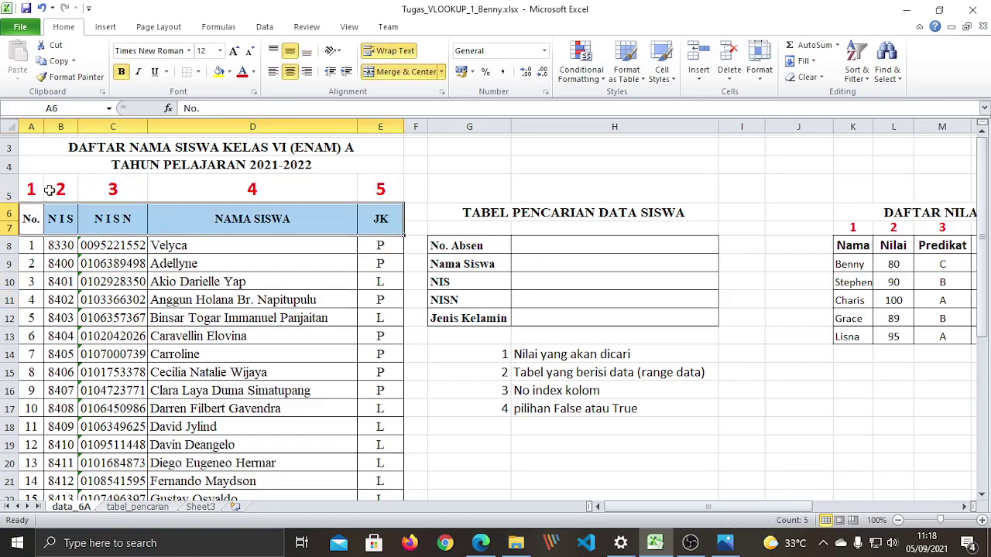
pyautogui.moveTo(28, 190); pyautogui.dragTo(364, 196)
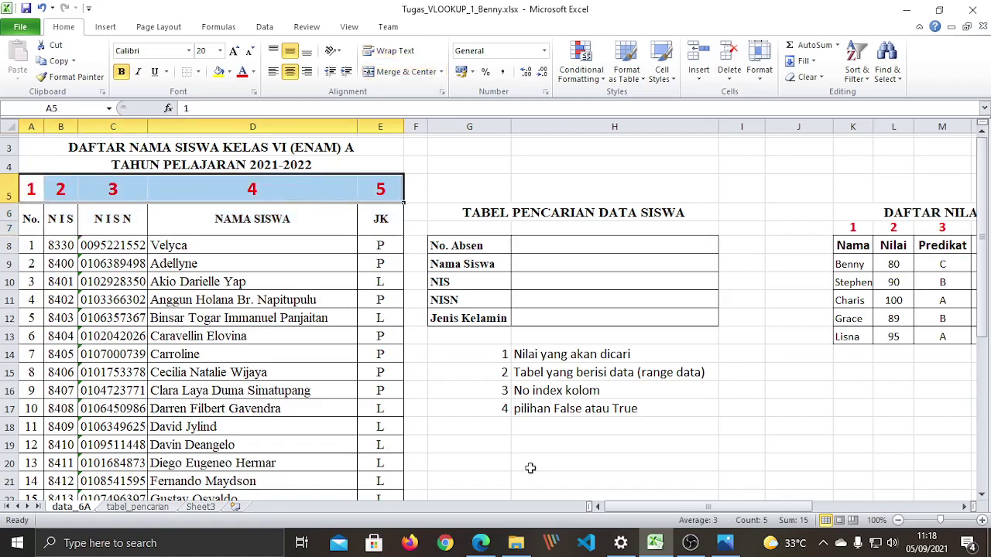
pyautogui.click(516, 444)
# Step: Examine the False/True note in H17 alongside the DAFTAR NILAI SISWA table and the Nama Siswa input cell Q8
pyautogui.click(563, 412)
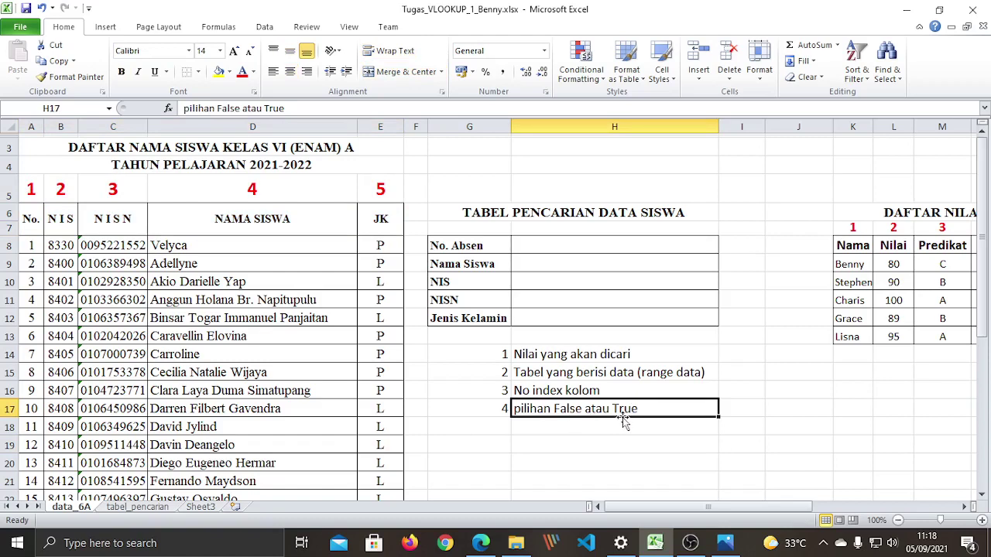
pyautogui.click(596, 445)
pyautogui.click(572, 408)
pyautogui.moveTo(701, 511); pyautogui.dragTo(844, 507)
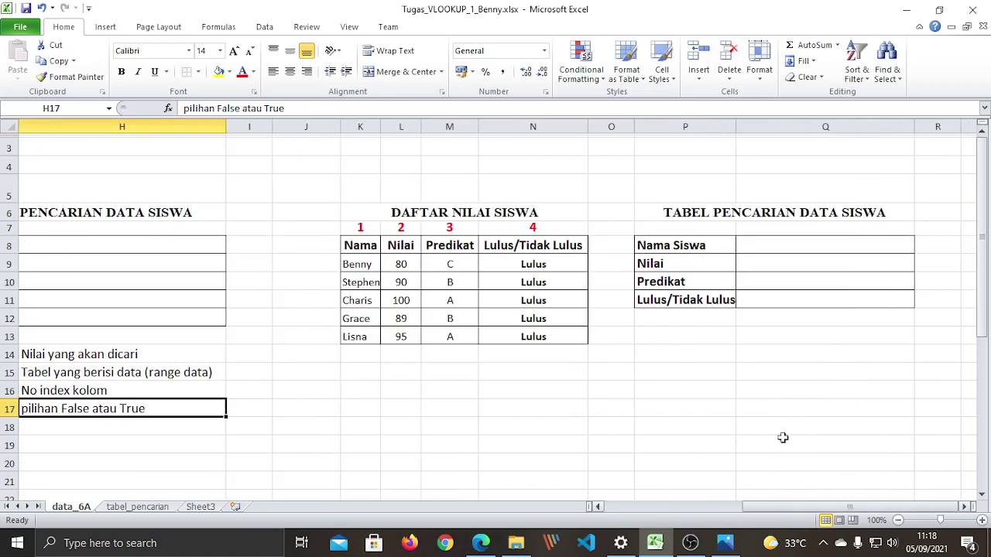
pyautogui.click(814, 248)
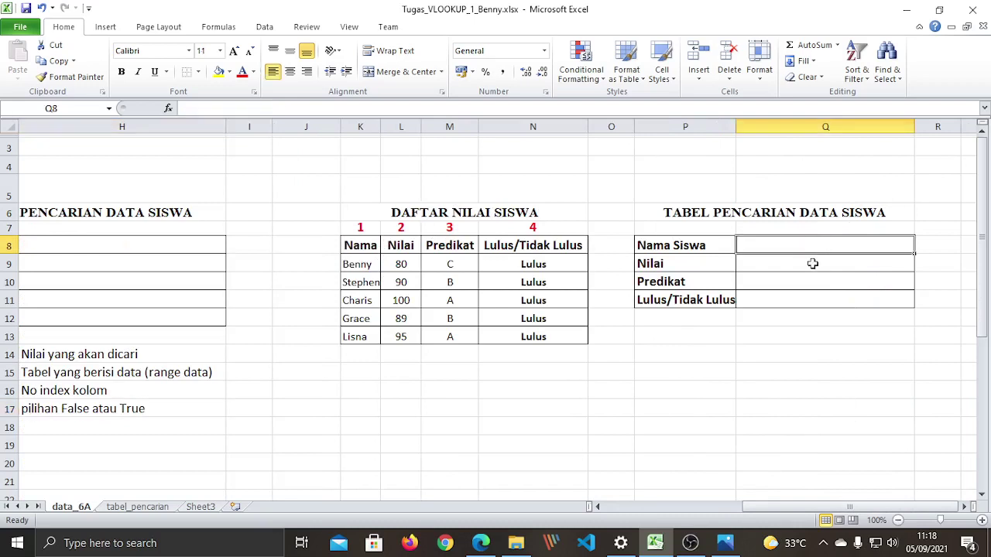
pyautogui.click(356, 264)
pyautogui.click(797, 246)
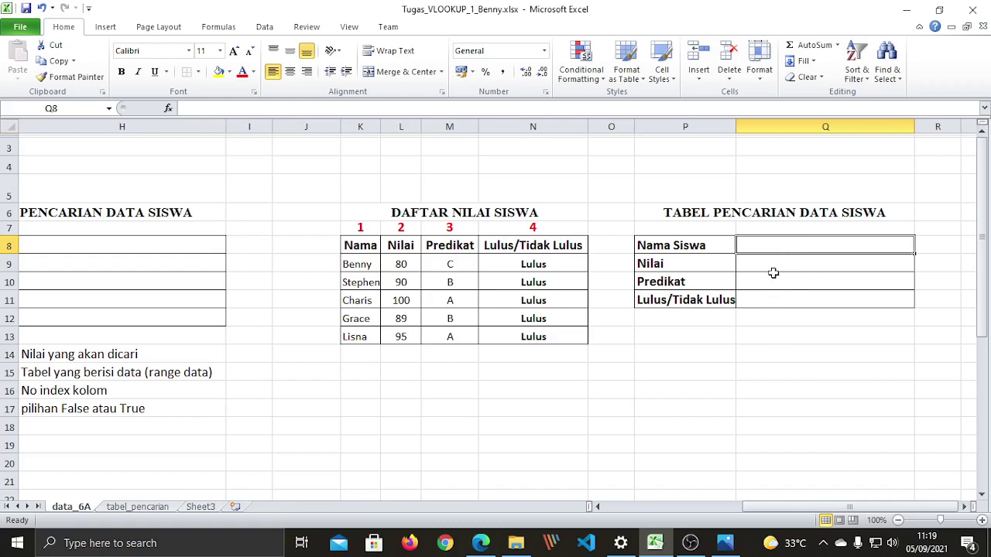
pyautogui.moveTo(772, 270); pyautogui.dragTo(778, 302)
pyautogui.click(55, 408)
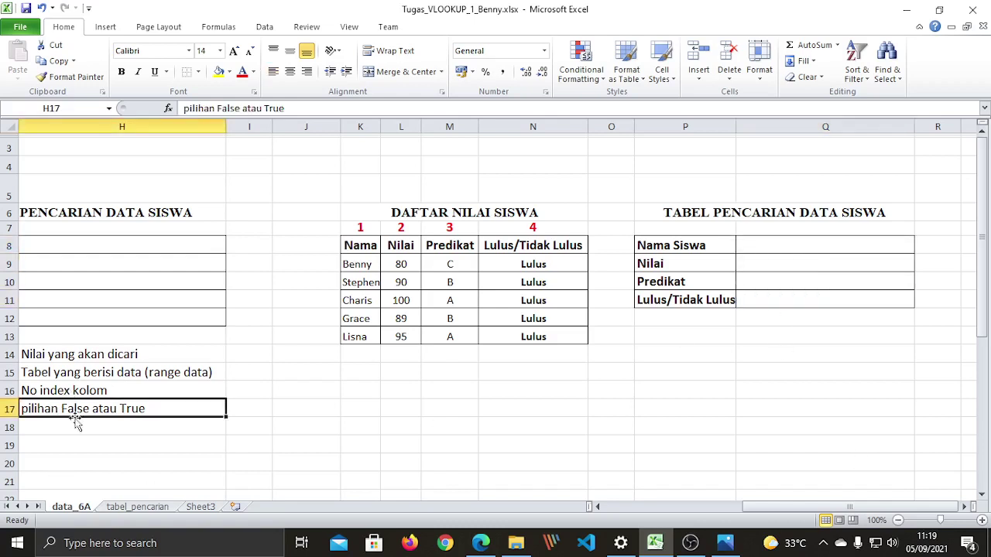
# Step: Check the grade data range K9:N13 and relate its first name to input cell Q8 and result cells Q9:Q11
pyautogui.moveTo(805, 507)
pyautogui.mouseDown()
pyautogui.moveTo(770, 507)
pyautogui.moveTo(805, 511)
pyautogui.mouseUp()
pyautogui.moveTo(369, 268); pyautogui.dragTo(520, 333)
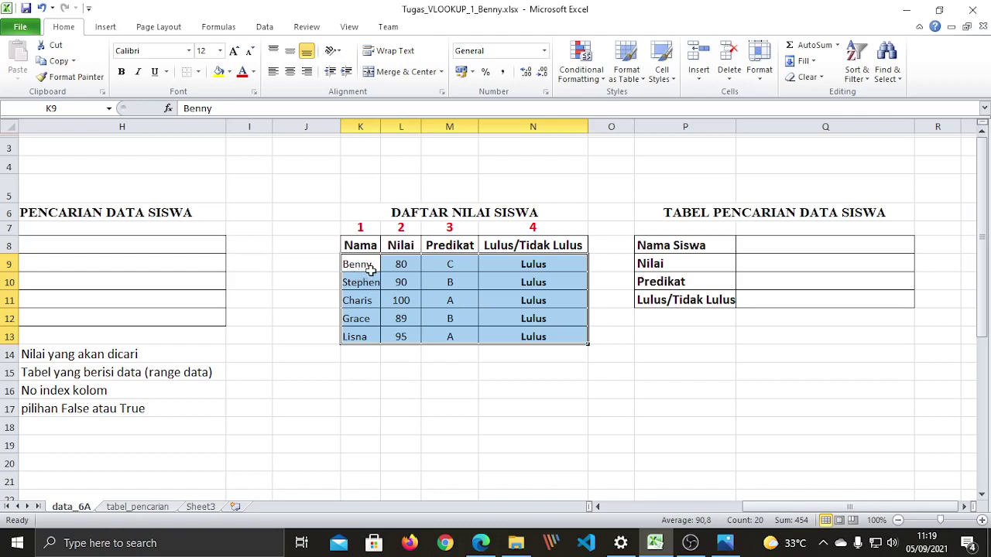
pyautogui.click(424, 285)
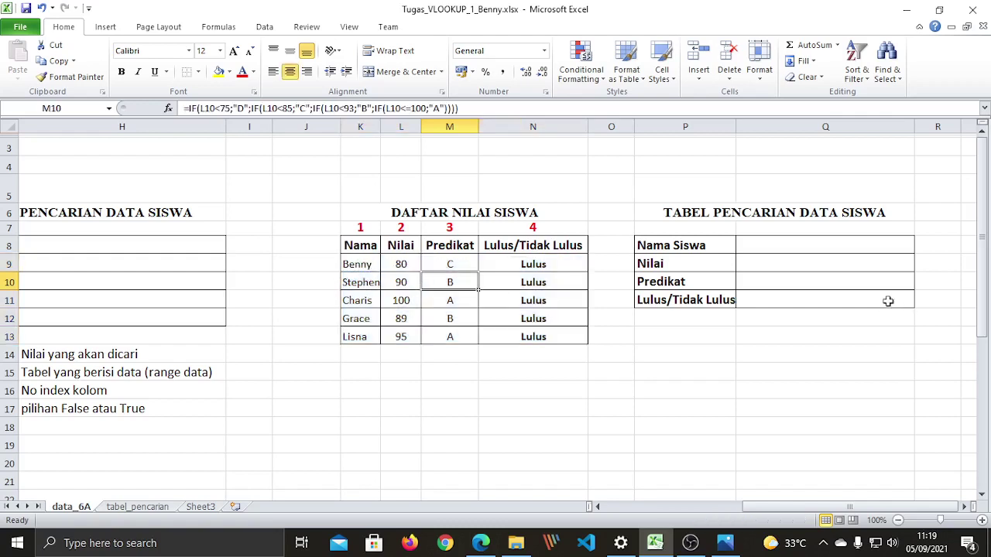
pyautogui.click(360, 266)
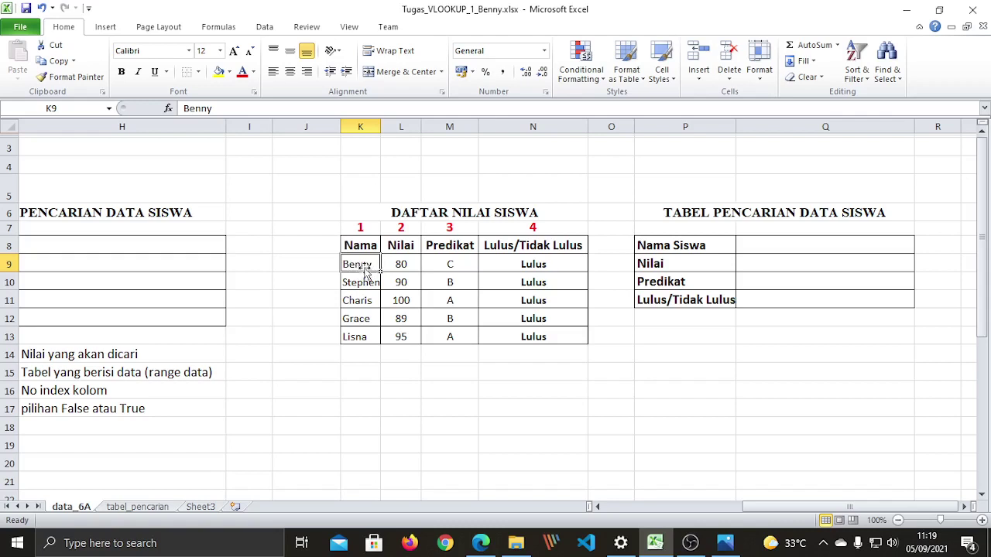
pyautogui.click(781, 246)
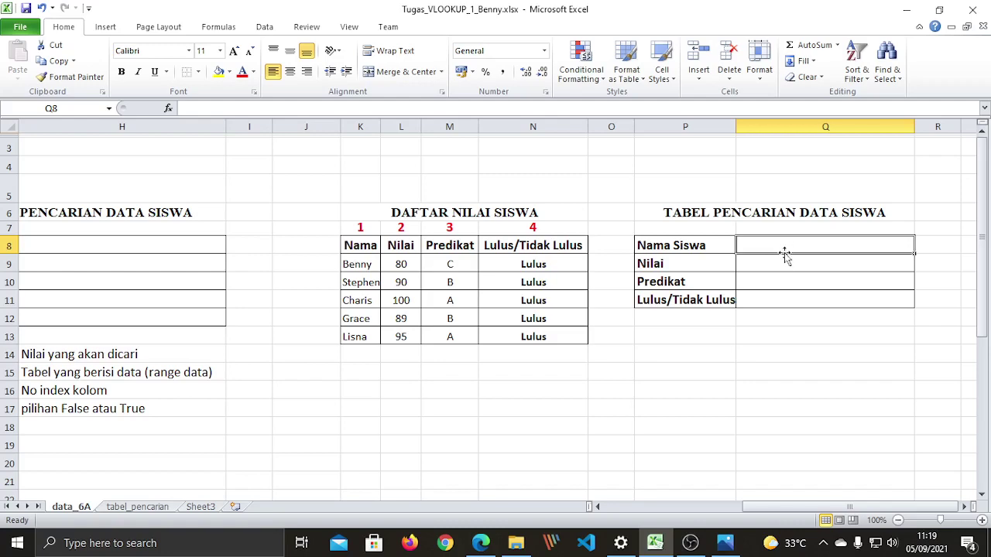
pyautogui.moveTo(766, 268); pyautogui.dragTo(774, 303)
pyautogui.click(635, 437)
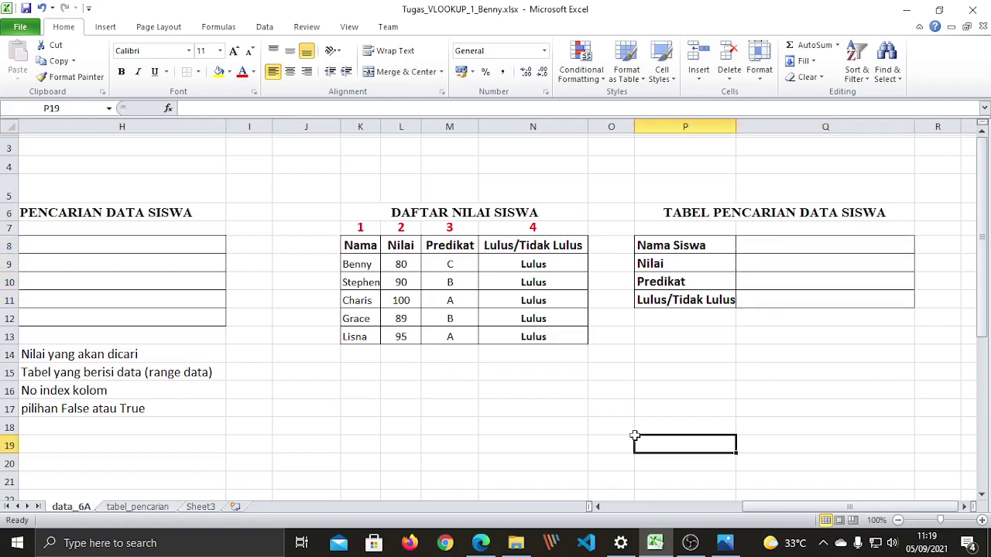
# Step: Revisit the False/True note in H17 and go through the names in K9:K13 as lookup values for the grade search table
pyautogui.moveTo(802, 508); pyautogui.dragTo(671, 527)
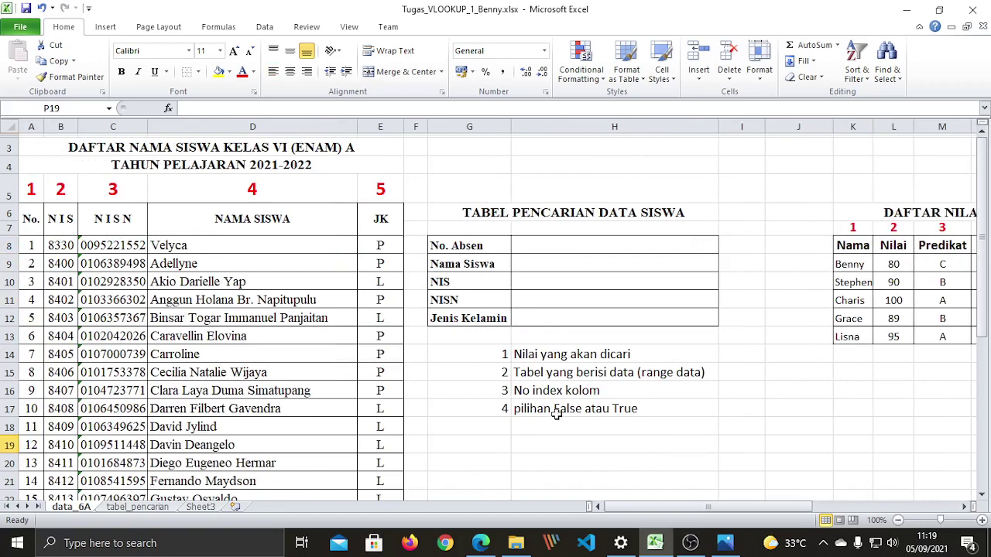
pyautogui.click(577, 411)
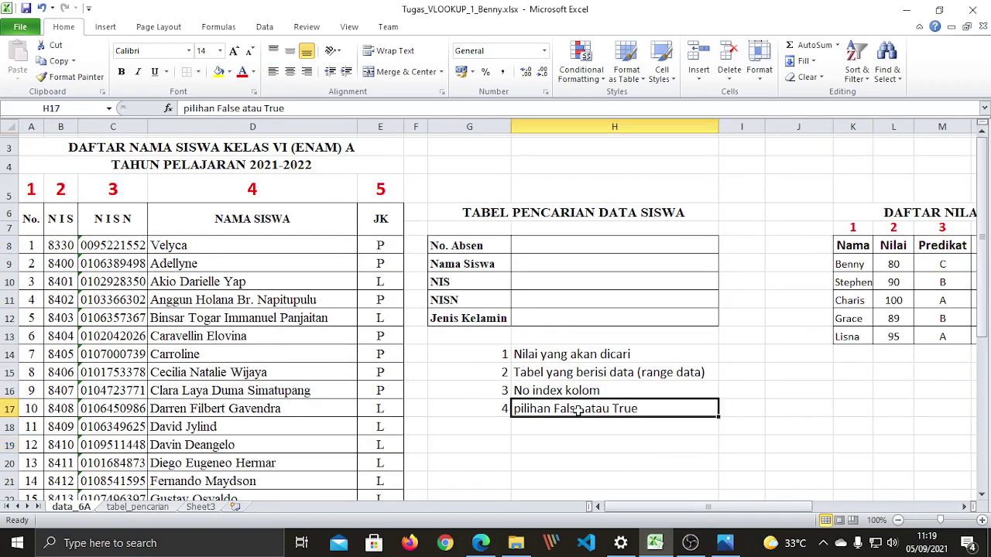
pyautogui.click(619, 441)
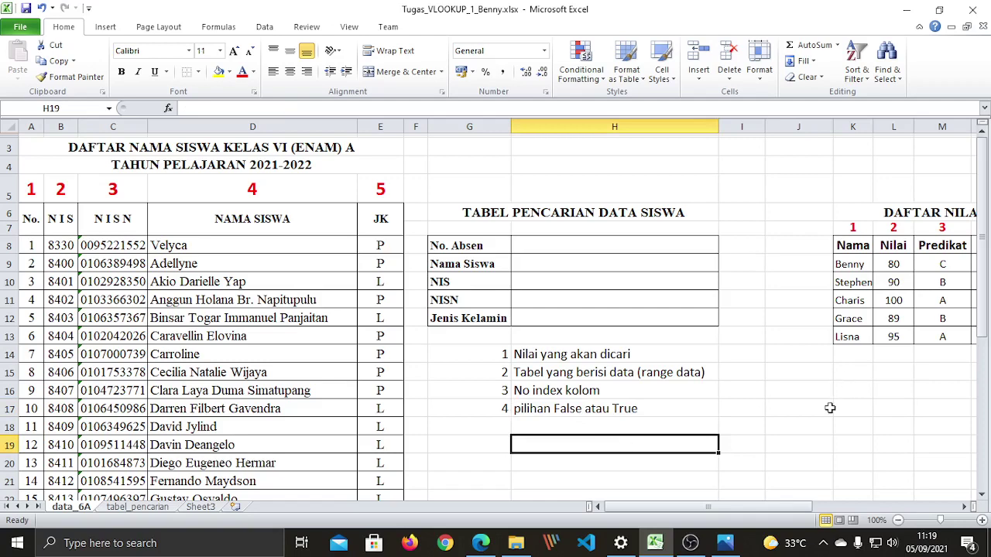
pyautogui.moveTo(762, 507); pyautogui.dragTo(851, 507)
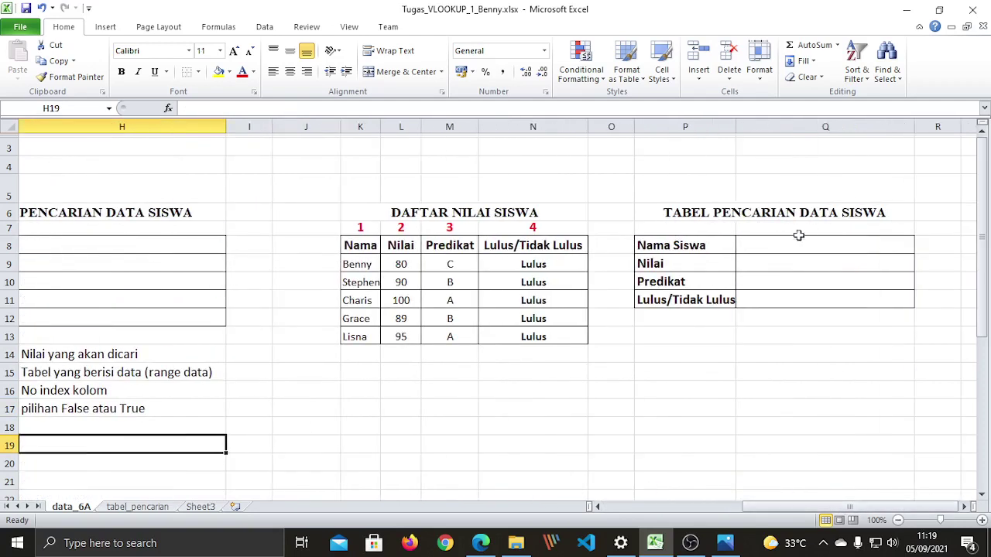
pyautogui.click(746, 246)
pyautogui.click(363, 266)
pyautogui.click(367, 283)
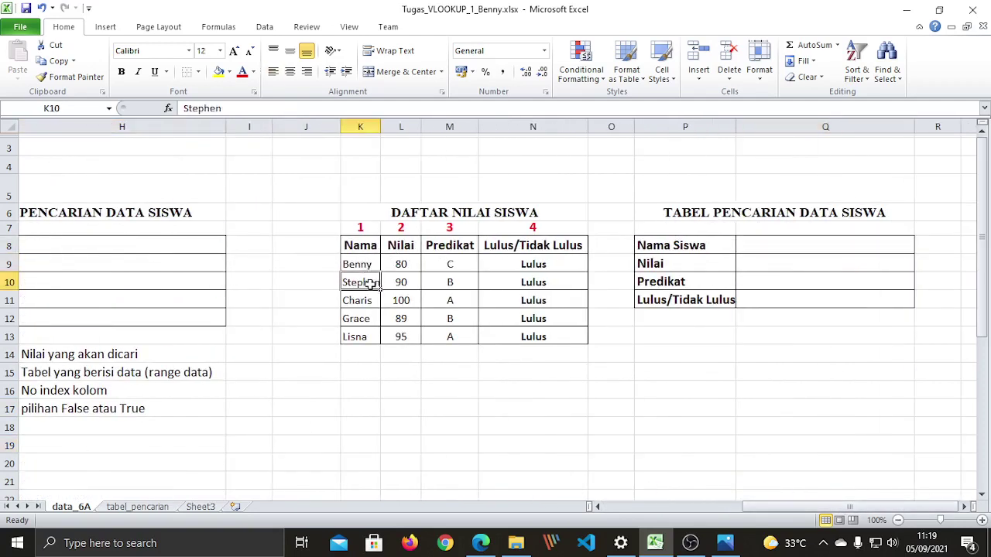
pyautogui.click(370, 303)
pyautogui.click(361, 321)
pyautogui.click(356, 338)
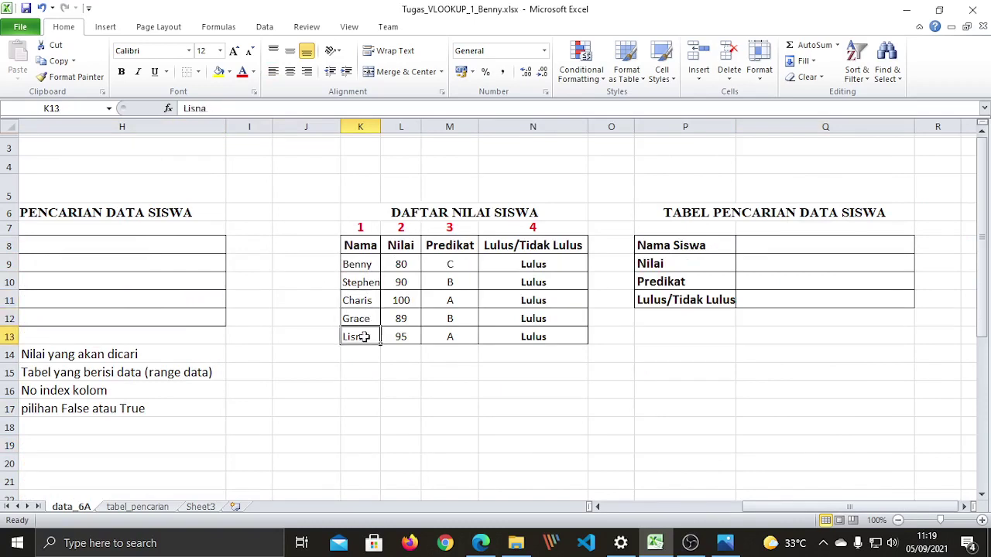
pyautogui.click(360, 265)
pyautogui.moveTo(828, 263); pyautogui.dragTo(823, 298)
pyautogui.click(765, 367)
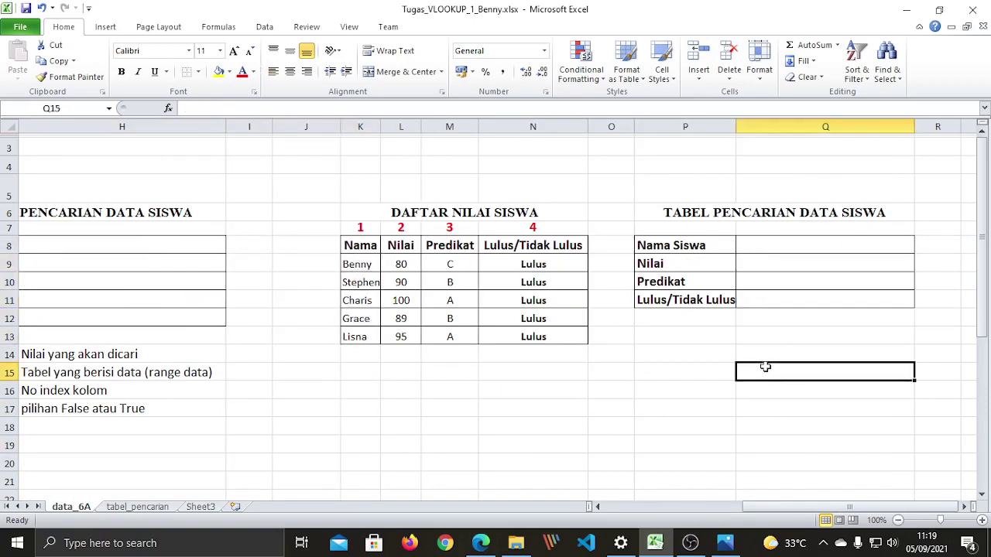
# Step: Compare the grade search table's result cells Q9:Q11 with the student search table's result cells H9:H12 and input cell H8
pyautogui.moveTo(780, 264); pyautogui.dragTo(790, 292)
pyautogui.click(712, 351)
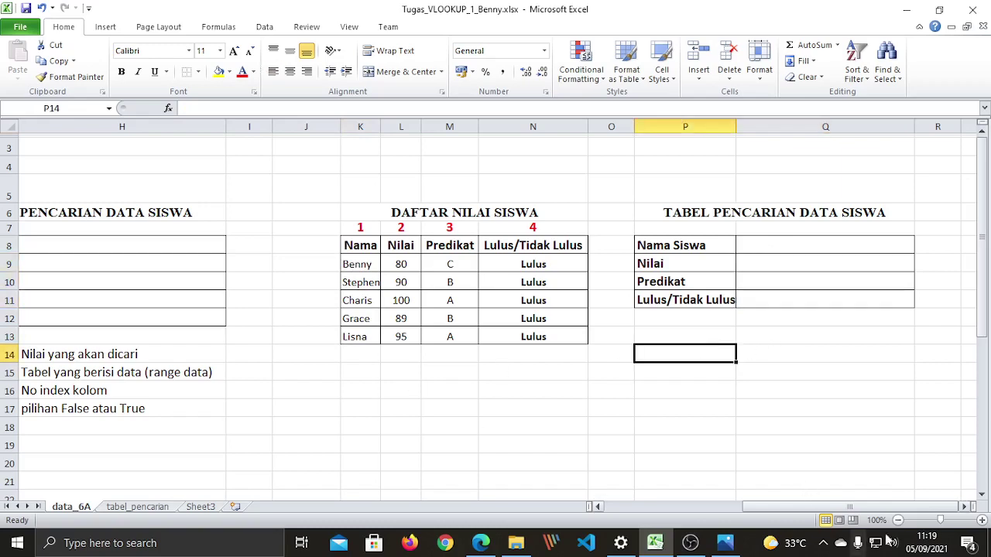
pyautogui.moveTo(866, 508); pyautogui.dragTo(662, 522)
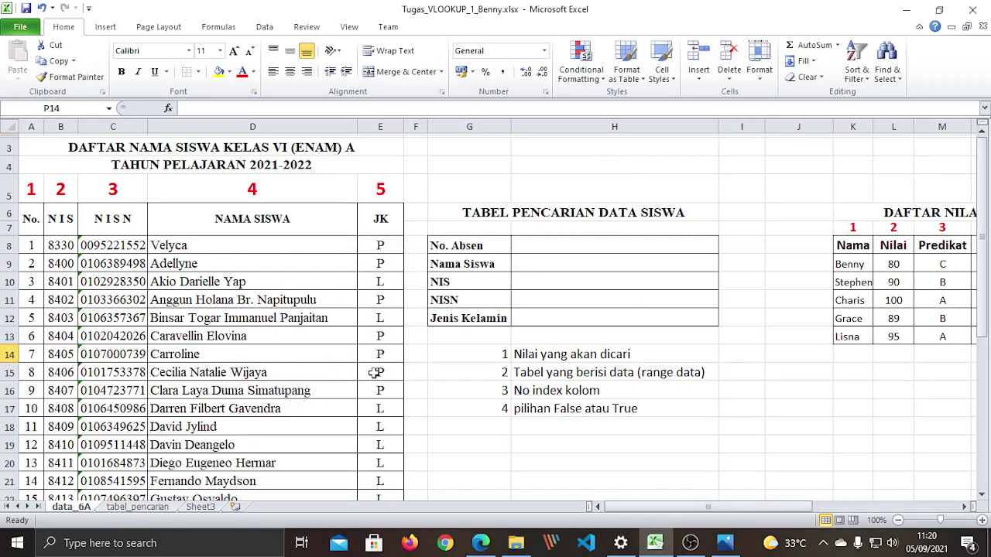
pyautogui.click(582, 445)
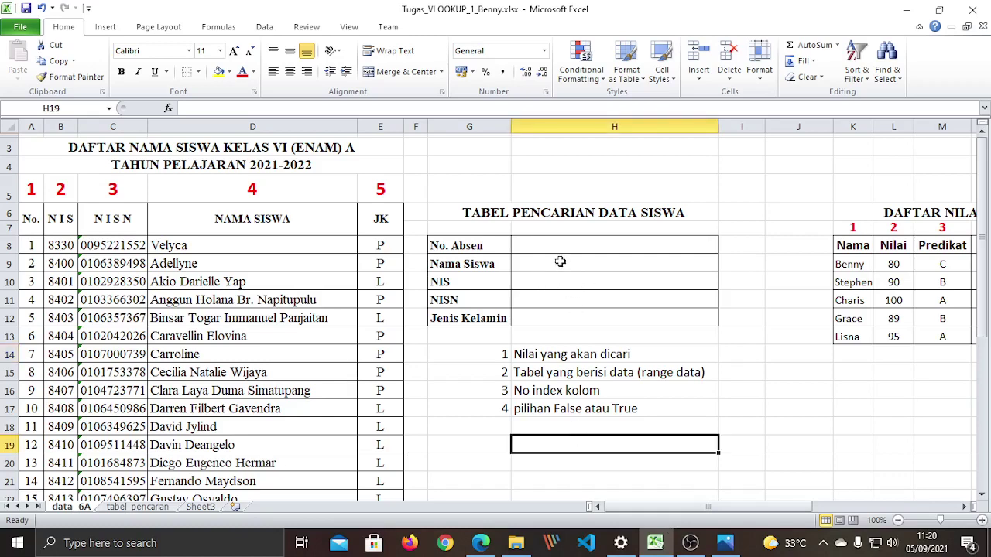
pyautogui.moveTo(559, 262); pyautogui.dragTo(575, 316)
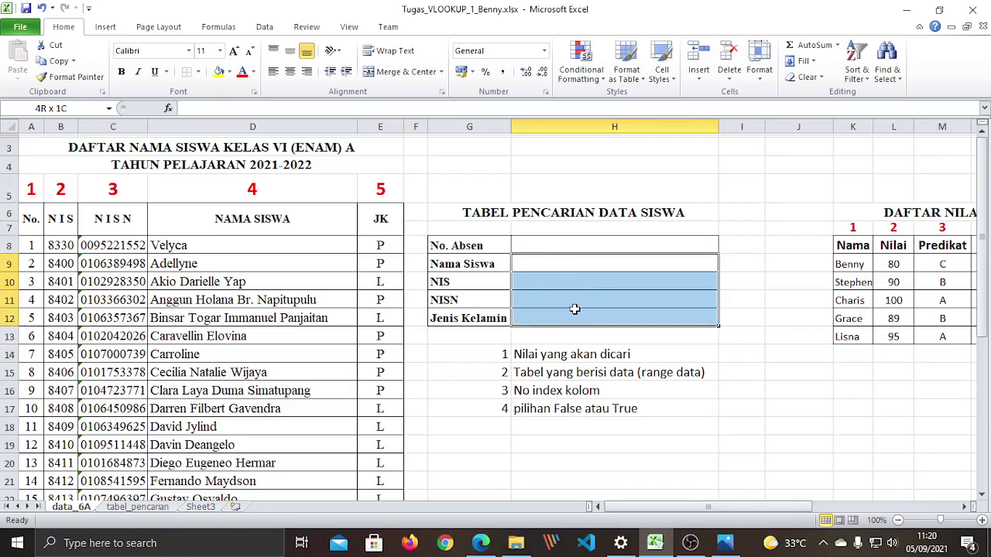
pyautogui.click(741, 408)
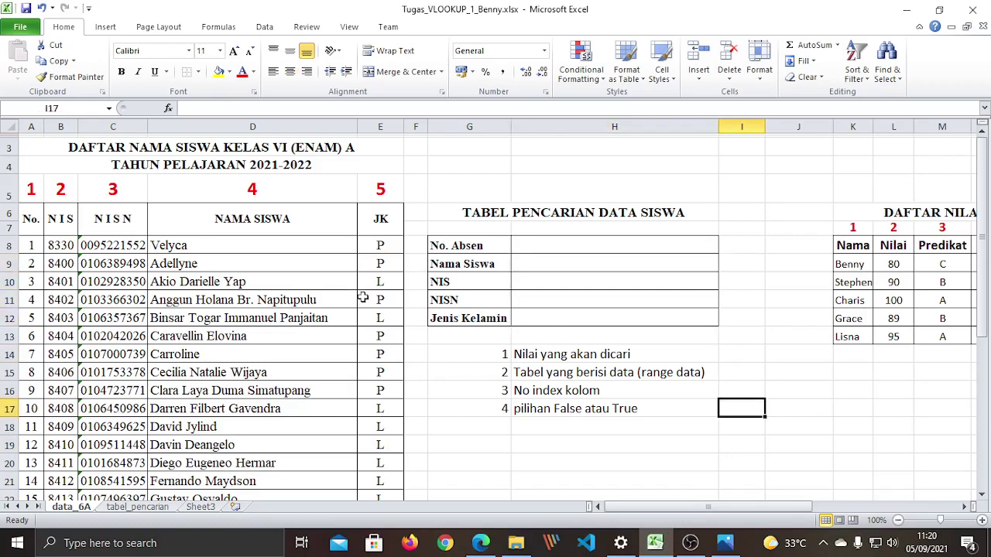
pyautogui.click(612, 249)
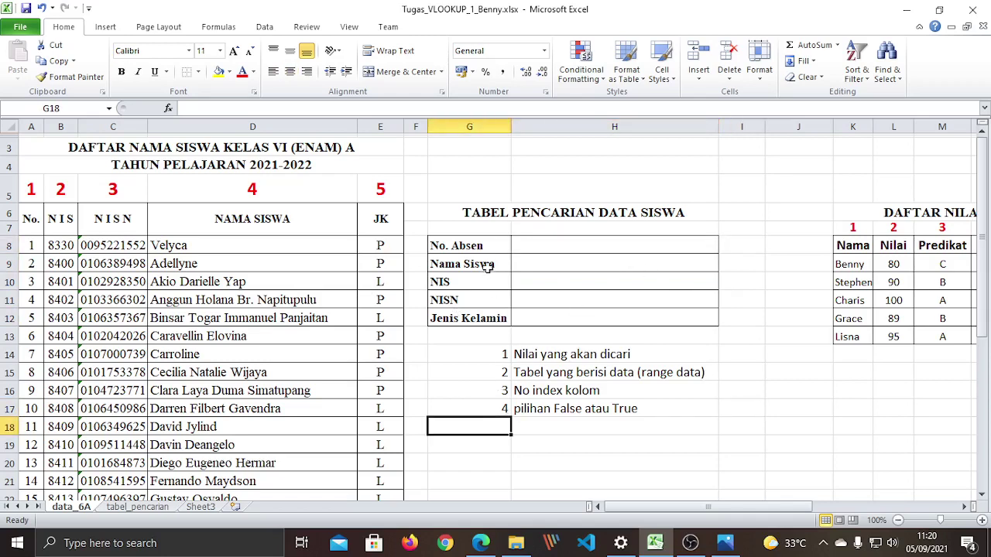
# Step: Examine the student search table G6:H12 alongside the False/True note in H17 and the lookup value note in H14
pyautogui.moveTo(483, 209); pyautogui.dragTo(511, 319)
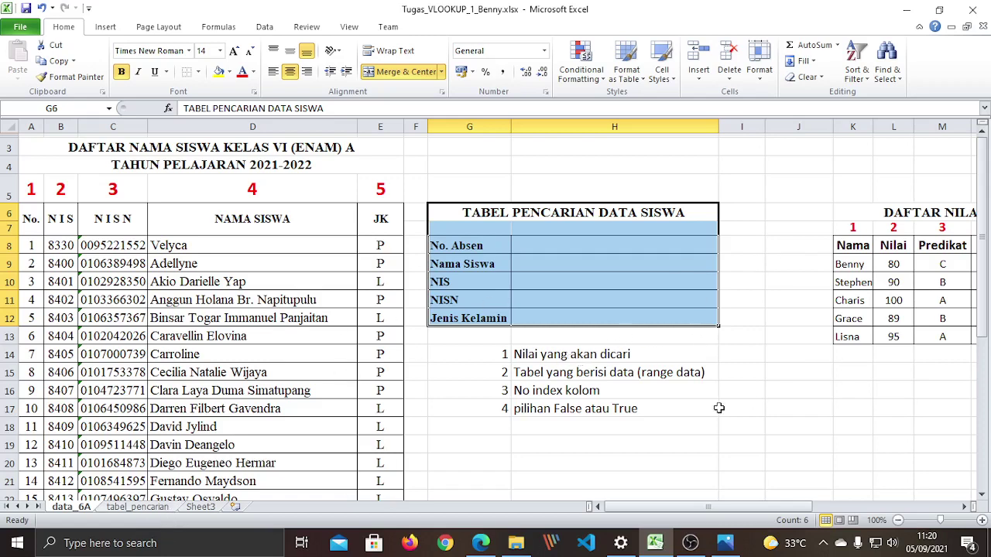
pyautogui.click(673, 422)
pyautogui.moveTo(439, 216); pyautogui.dragTo(681, 318)
pyautogui.click(672, 407)
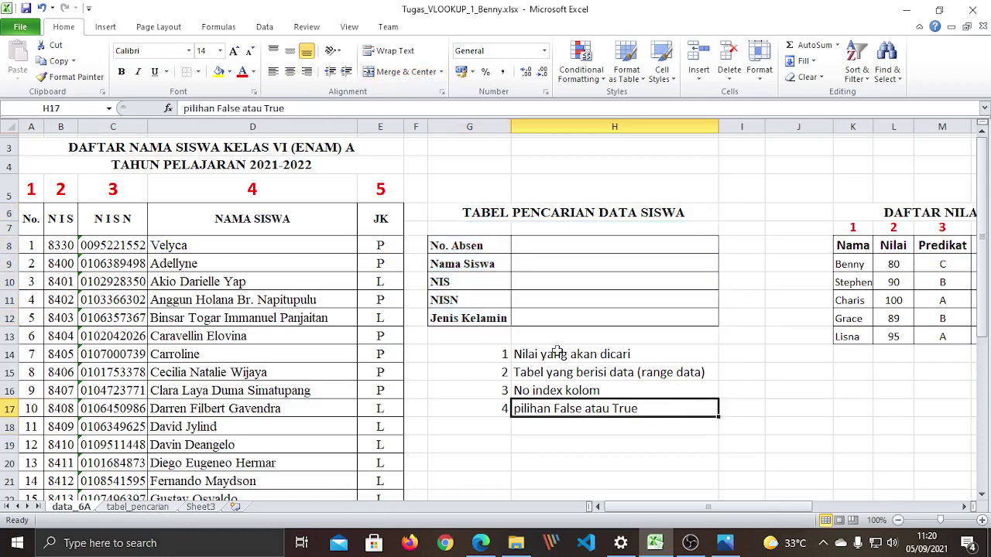
pyautogui.click(415, 353)
pyautogui.click(518, 356)
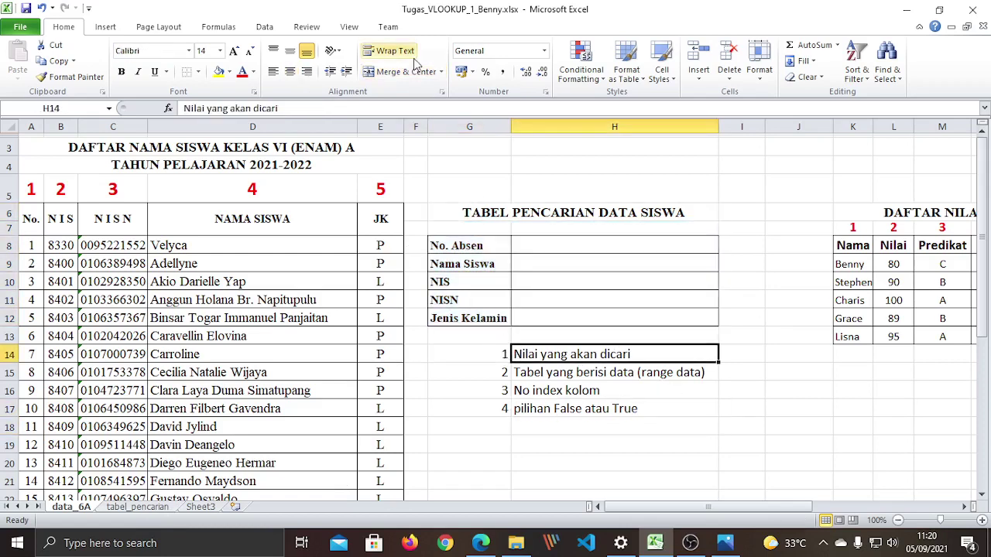
pyautogui.click(571, 259)
pyautogui.click(770, 392)
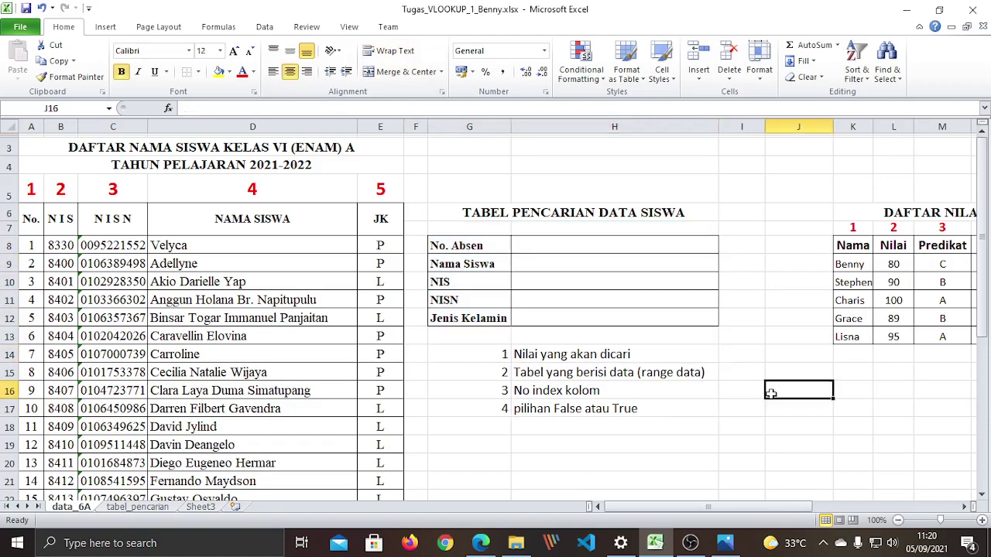
# Step: Go through the No. Absen input cell H8 and the result cells for Nama Siswa, NIS, NISN and Jenis Kelamin in H9:H12
pyautogui.click(484, 265)
pyautogui.click(624, 262)
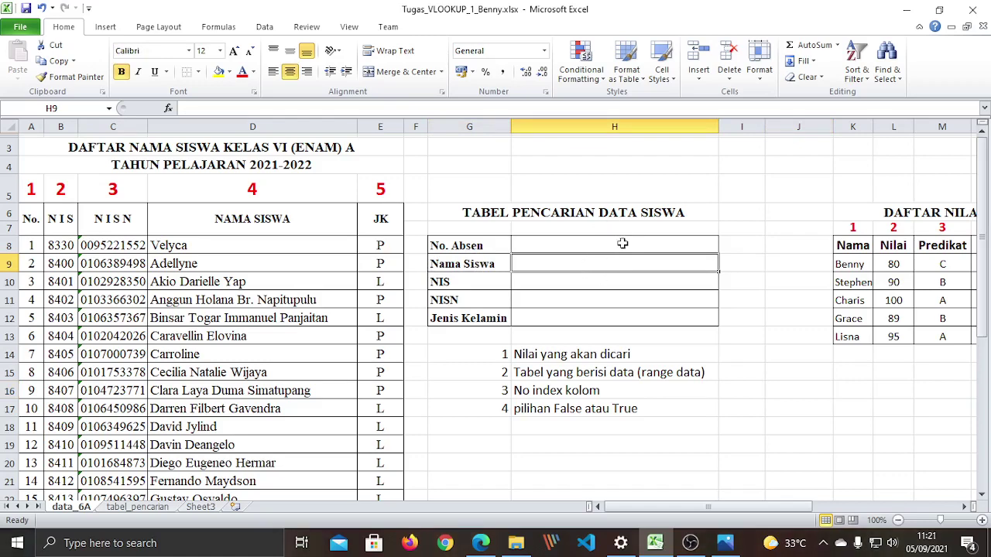
pyautogui.click(591, 284)
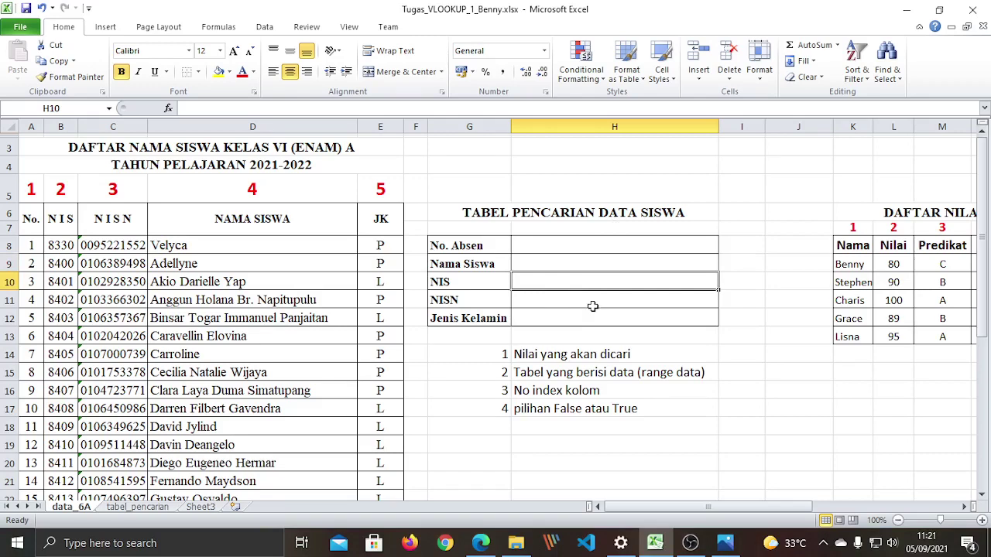
pyautogui.click(593, 304)
pyautogui.click(601, 323)
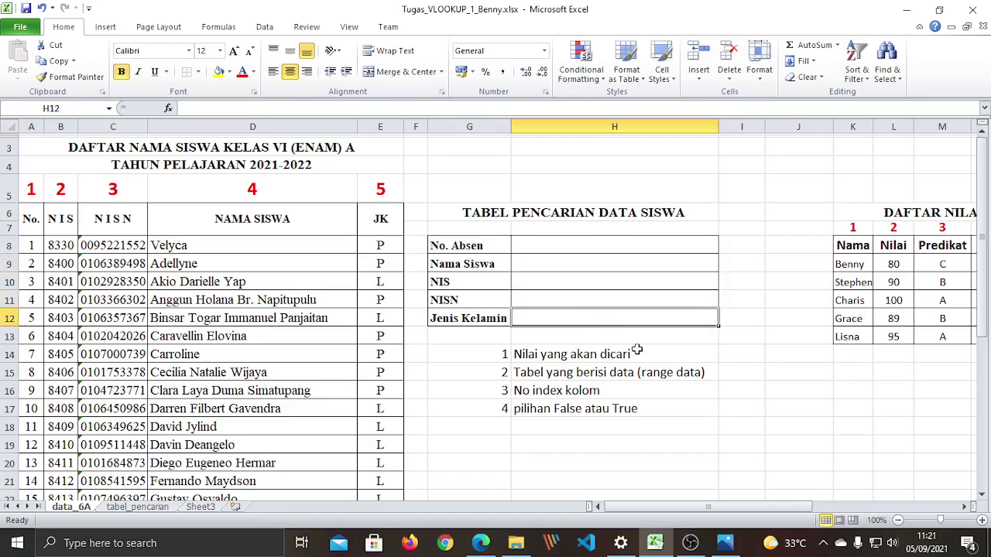
pyautogui.click(705, 360)
pyautogui.click(641, 245)
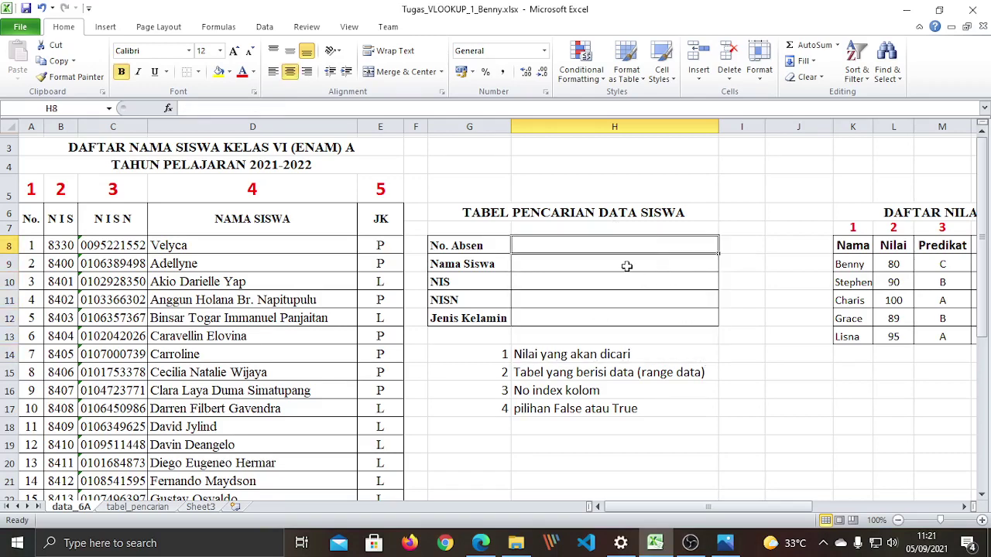
pyautogui.click(625, 266)
pyautogui.click(611, 285)
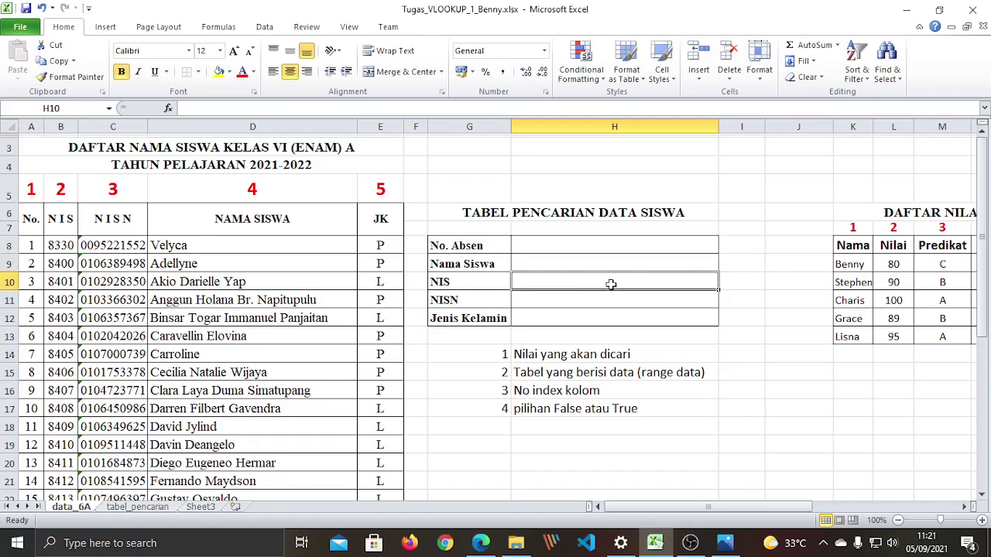
pyautogui.click(606, 303)
pyautogui.click(619, 318)
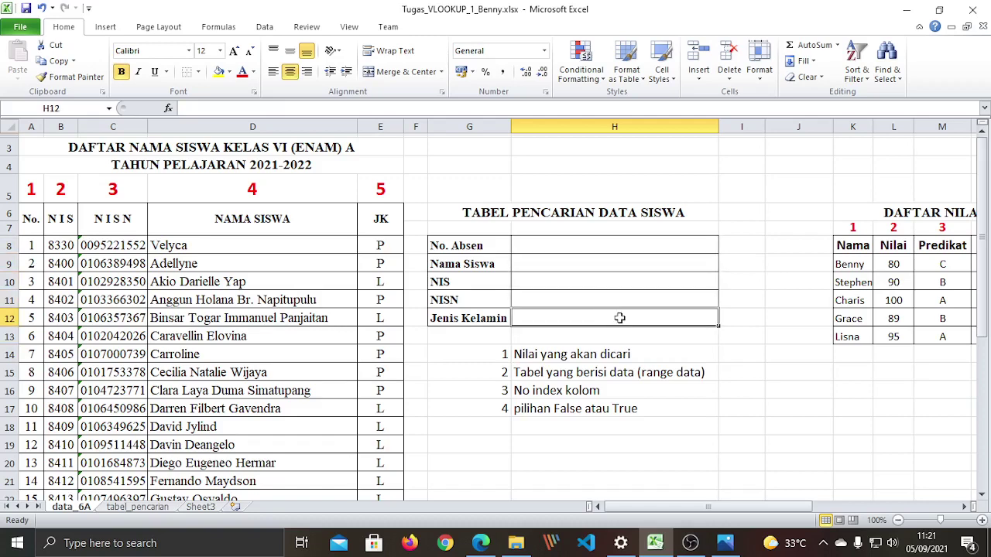
pyautogui.click(710, 387)
pyautogui.click(697, 425)
pyautogui.click(609, 263)
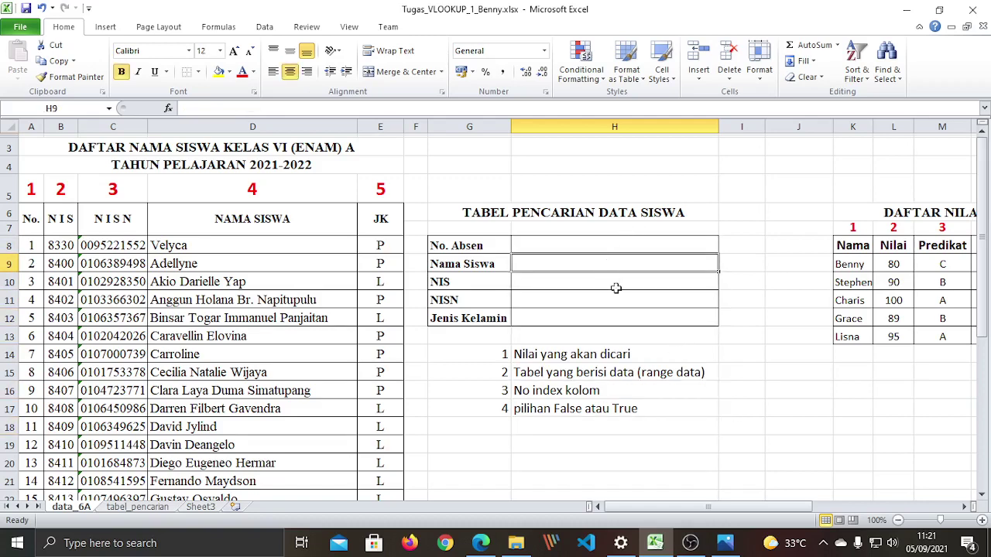
pyautogui.click(612, 283)
pyautogui.click(612, 299)
pyautogui.click(585, 265)
pyautogui.click(737, 408)
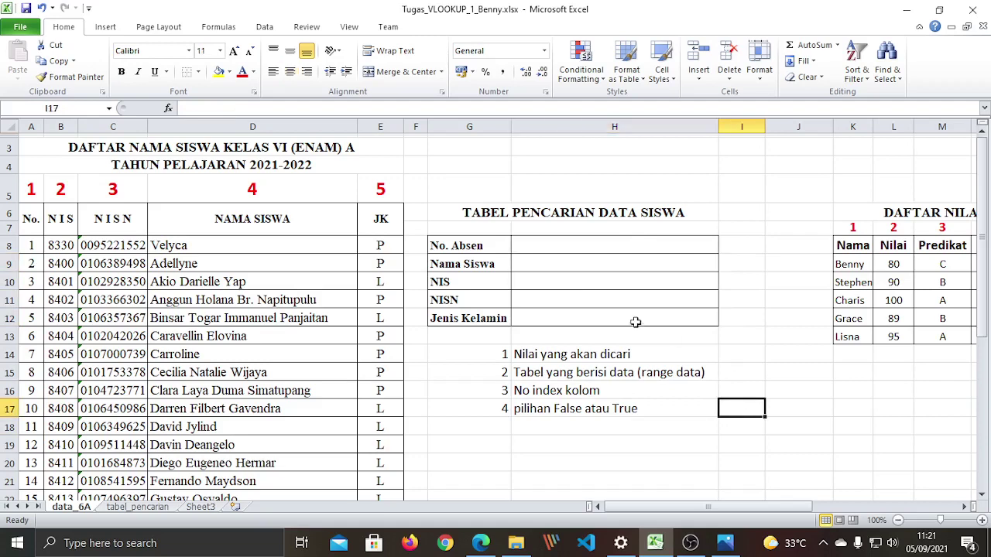
# Step: Start a VLOOKUP formula in the Nama Siswa cell H9 with the No. Absen cell H8 as its lookup value
pyautogui.click(616, 262)
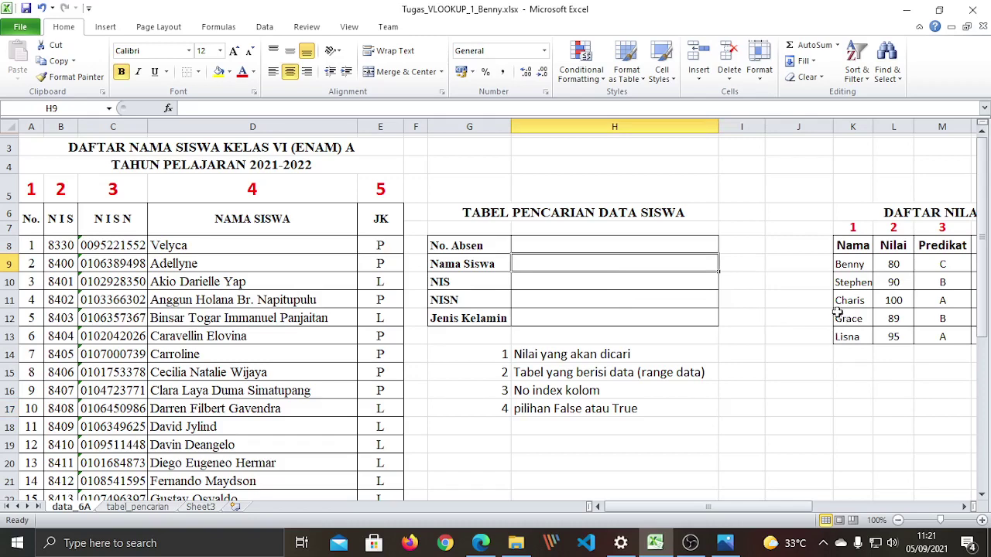
pyautogui.write('=')
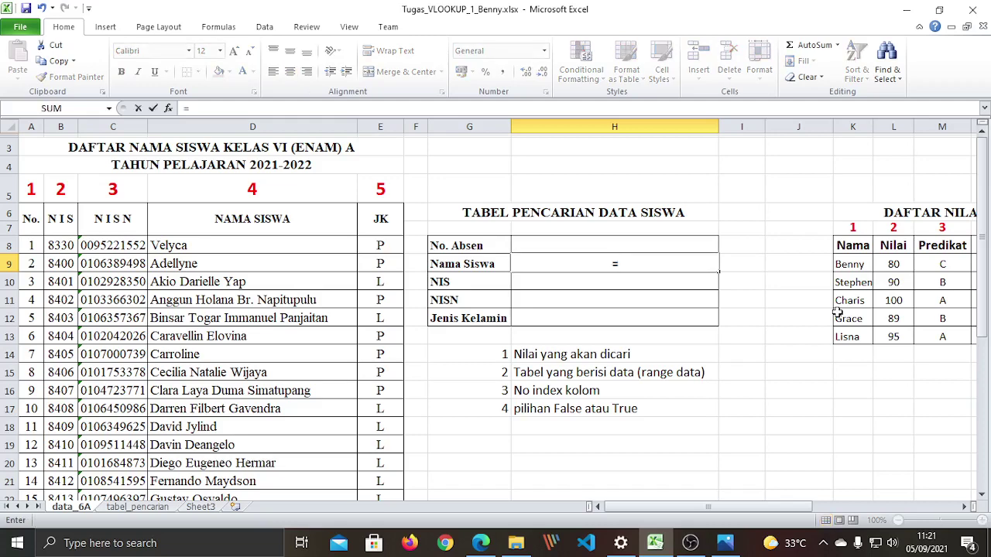
pyautogui.write('vlo')
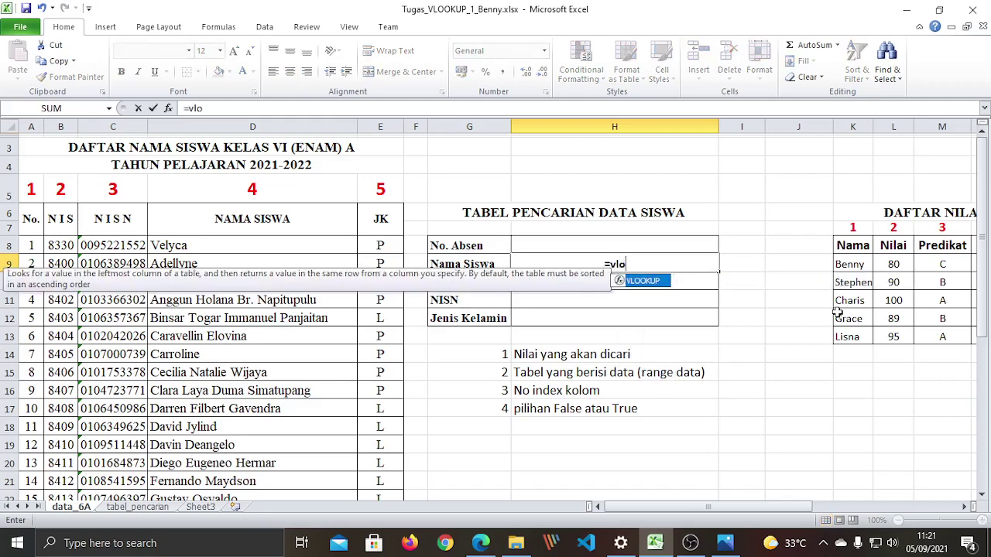
pyautogui.write('oku')
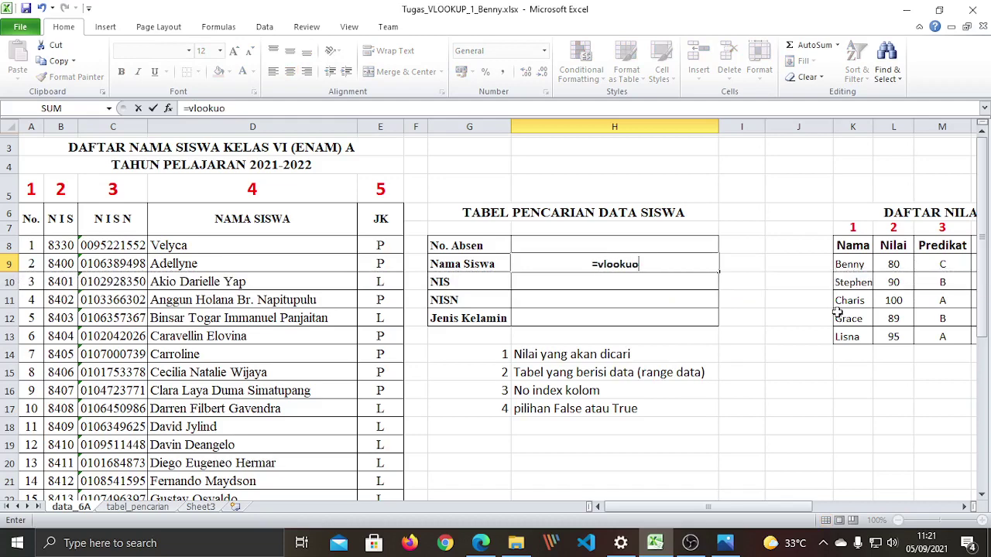
pyautogui.write('p')
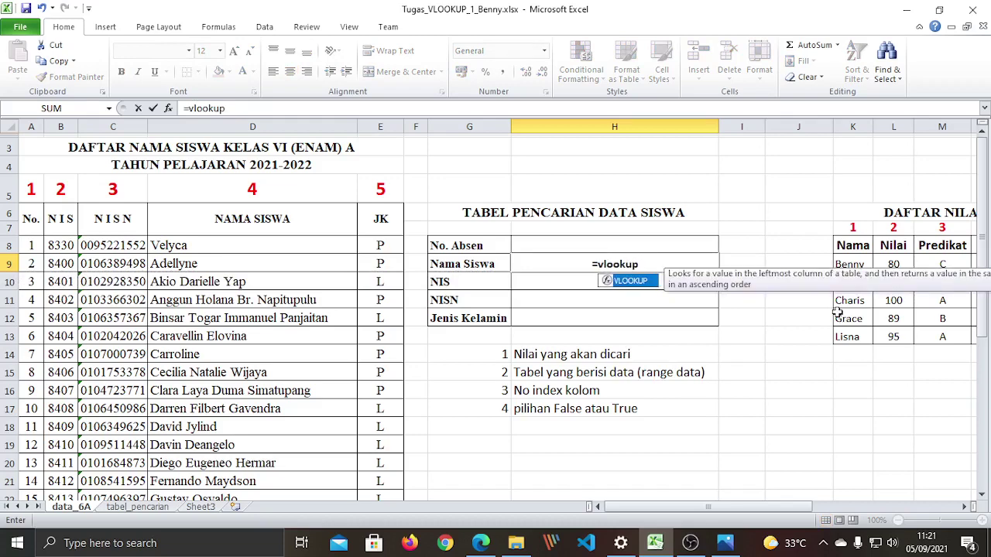
pyautogui.write('(')
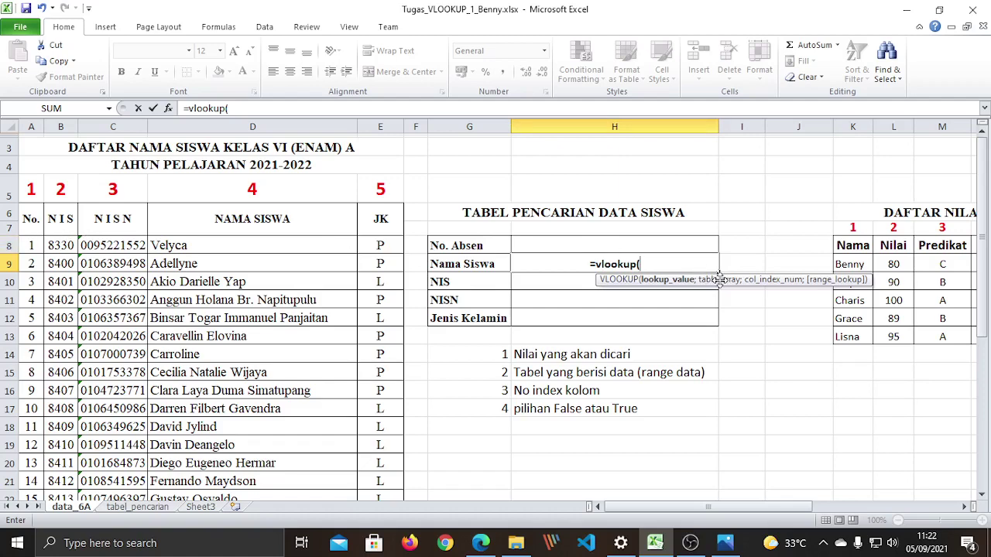
pyautogui.write('H8')
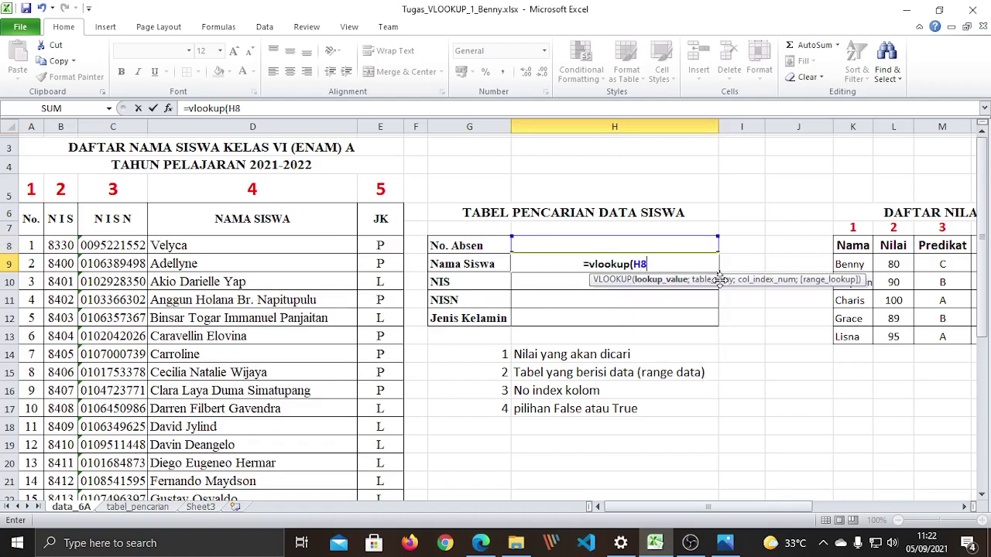
pyautogui.click(608, 243)
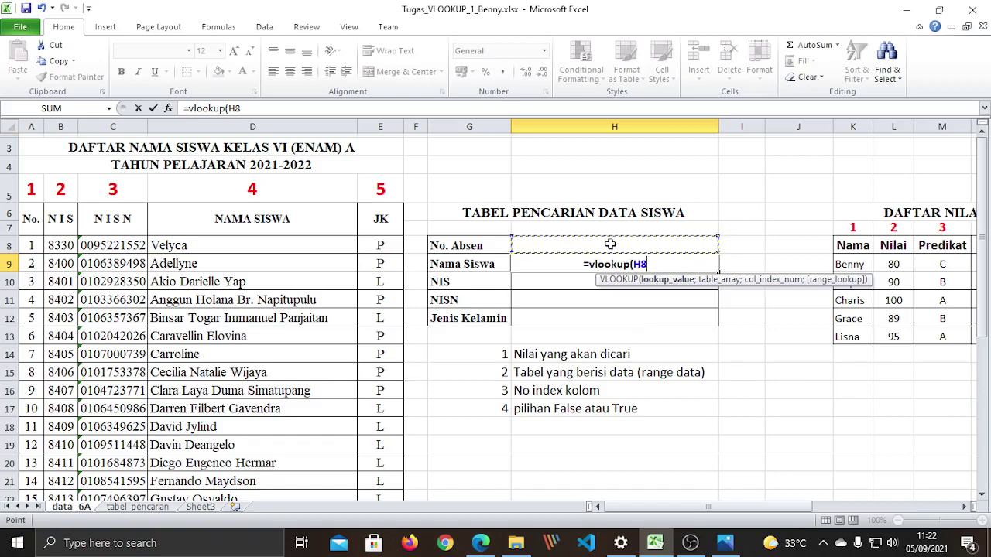
pyautogui.write(';')
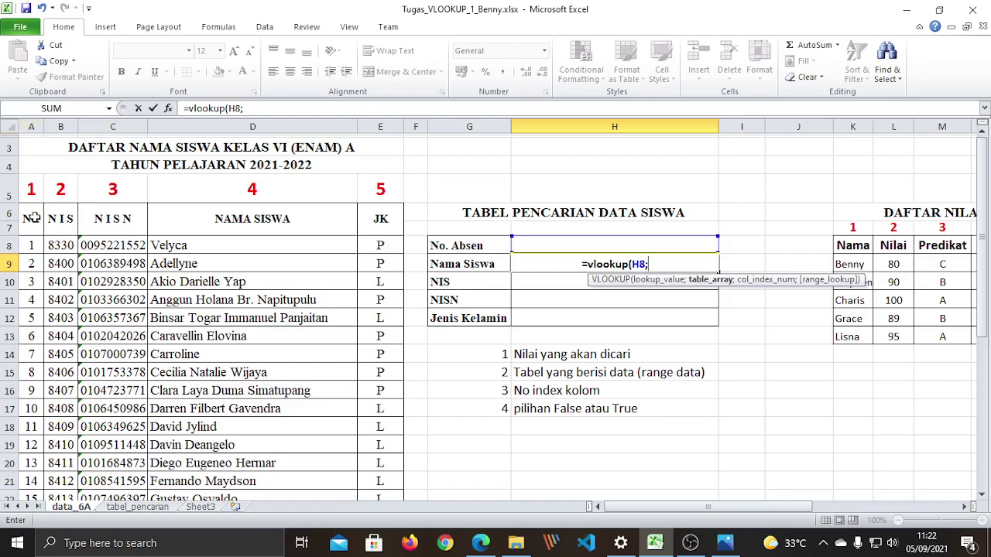
# Step: Set the VLOOKUP table array to the student list range A6:E35 and check that it spans from the headers to the last student
pyautogui.scroll(-4, 413, 284)
pyautogui.scroll(-3, 403, 339)
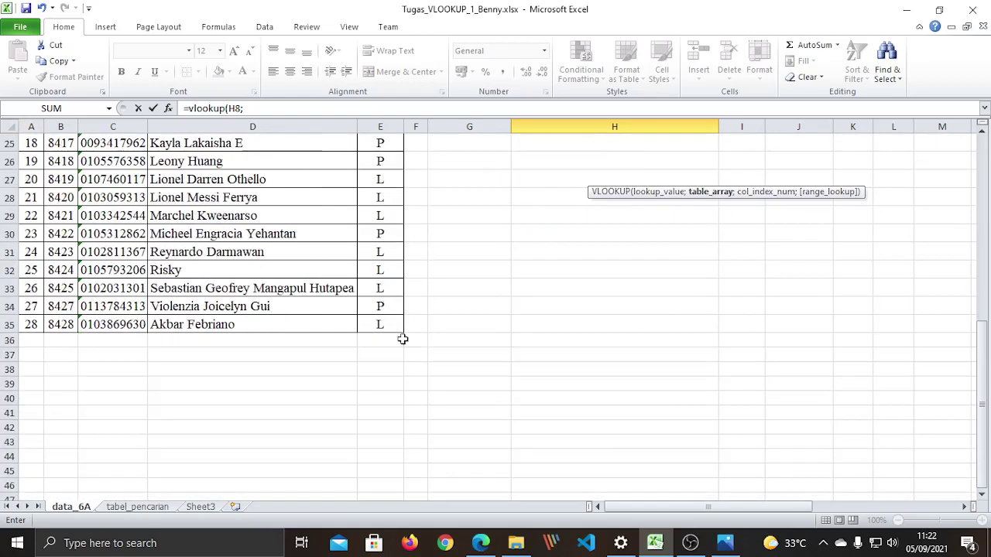
pyautogui.scroll(7, 9, 325)
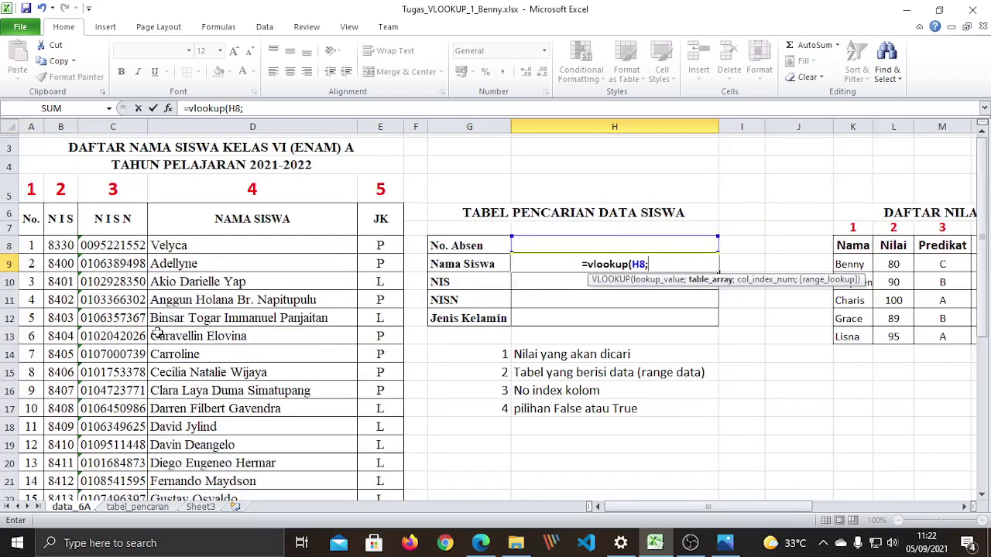
pyautogui.moveTo(30, 217); pyautogui.dragTo(373, 464)
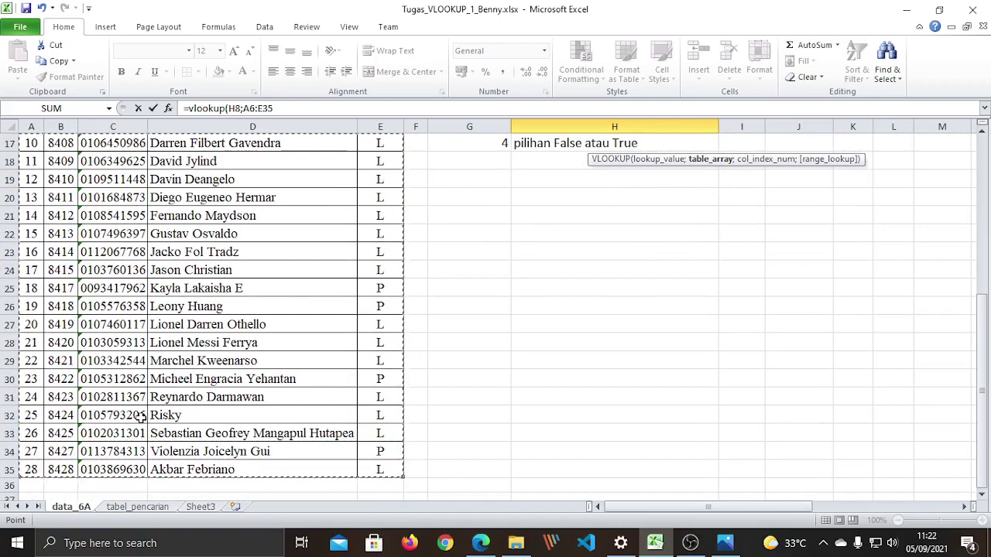
pyautogui.scroll(5, 29, 192)
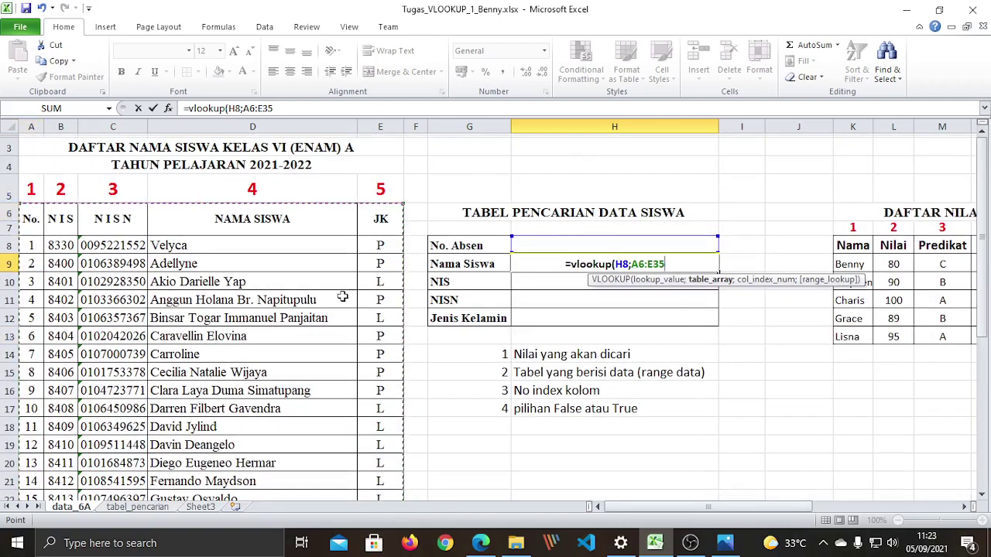
pyautogui.scroll(-8, 391, 243)
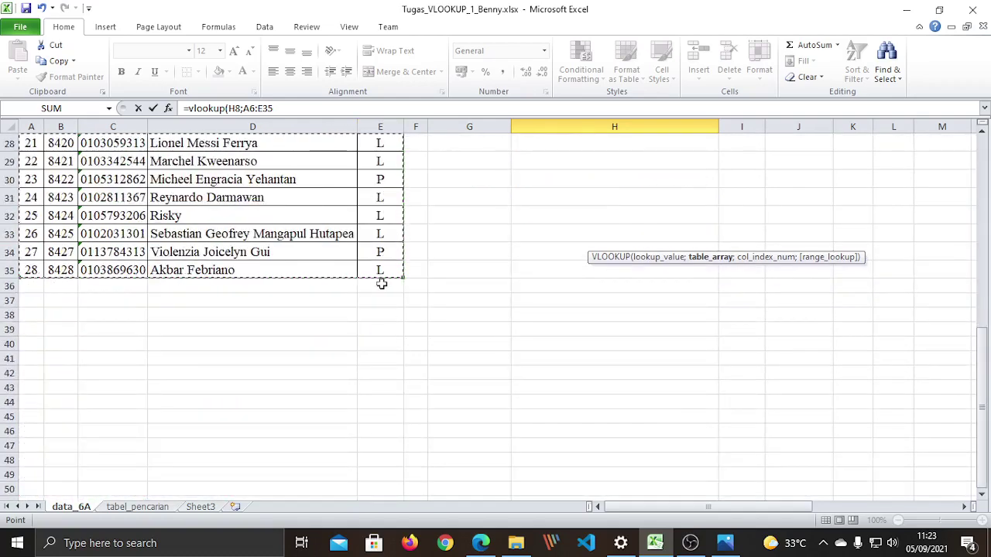
pyautogui.scroll(8, 380, 272)
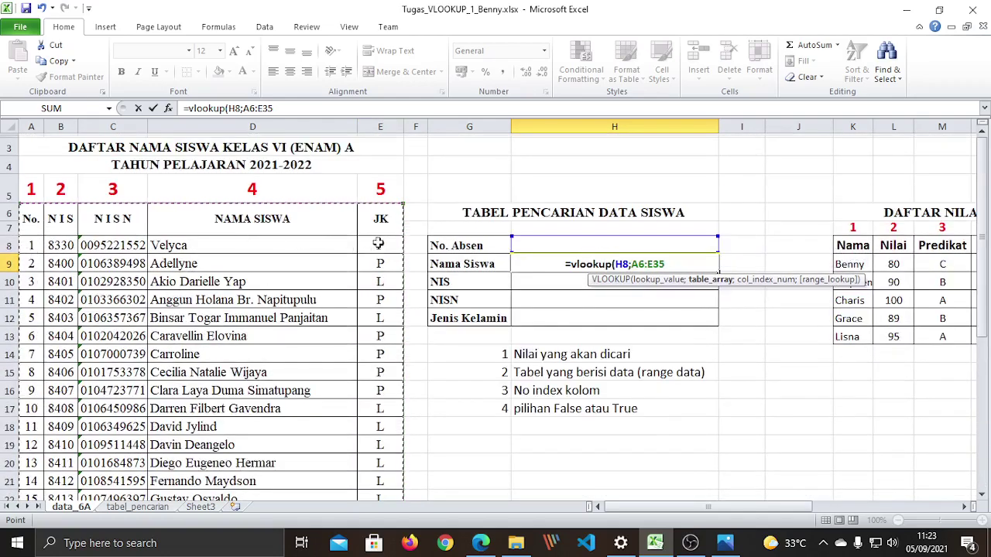
pyautogui.scroll(-8, 24, 245)
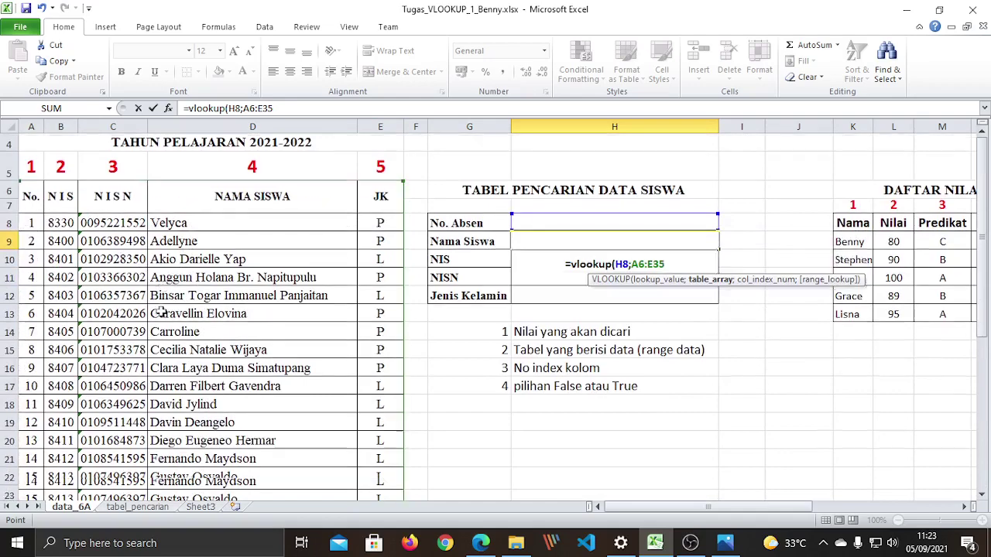
pyautogui.scroll(8, 394, 282)
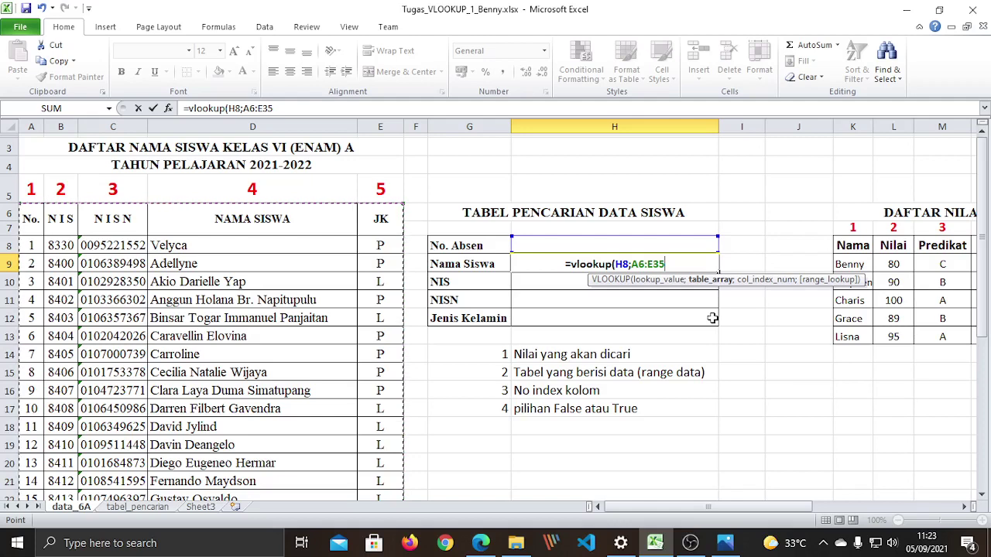
# Step: Complete the VLOOKUP formula in H9 with column index 4 and FALSE for an exact match
pyautogui.write(';')
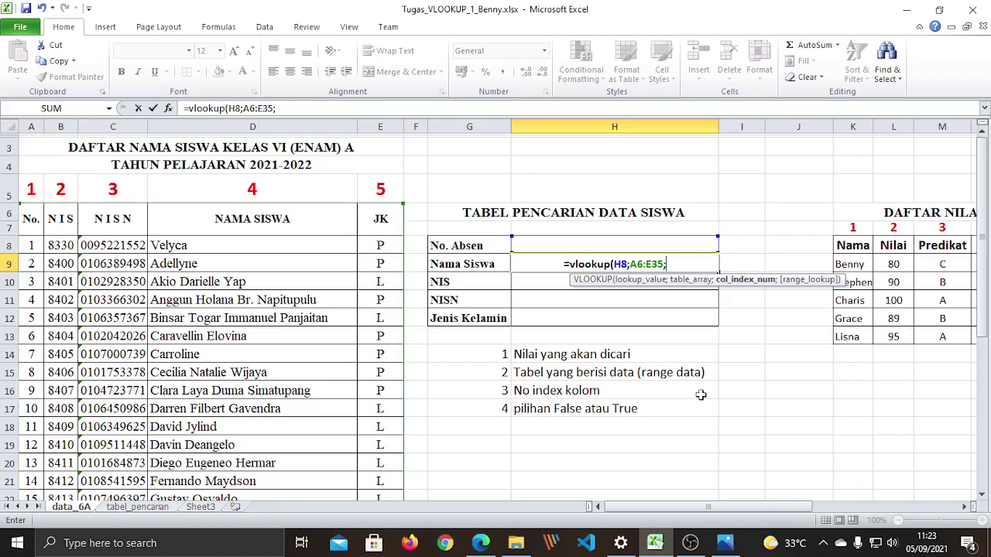
pyautogui.write('4')
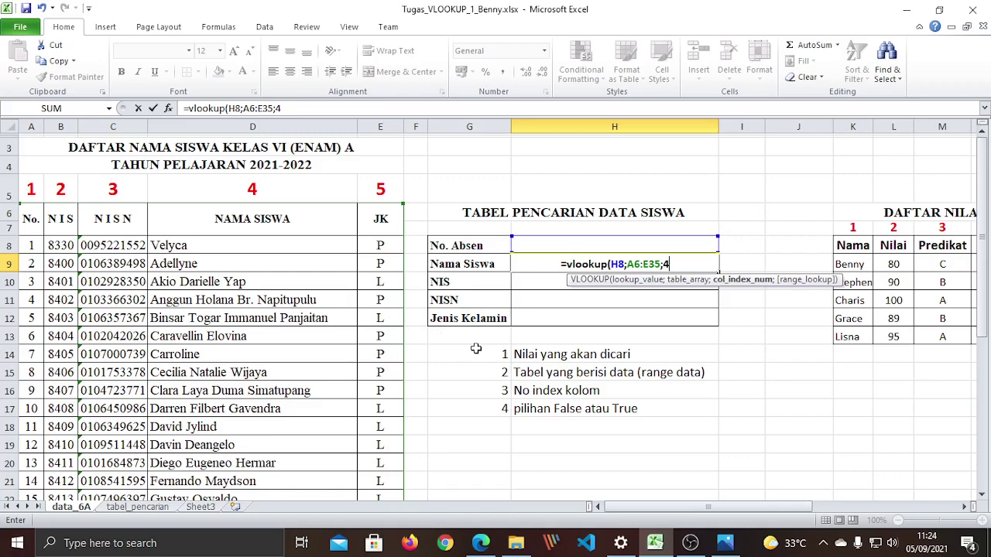
pyautogui.write(';')
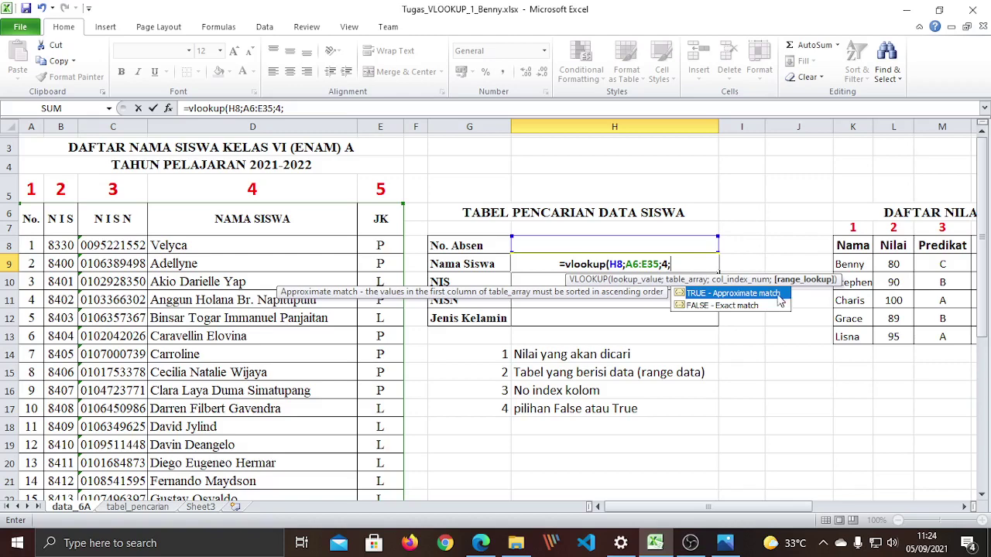
pyautogui.click(707, 309)
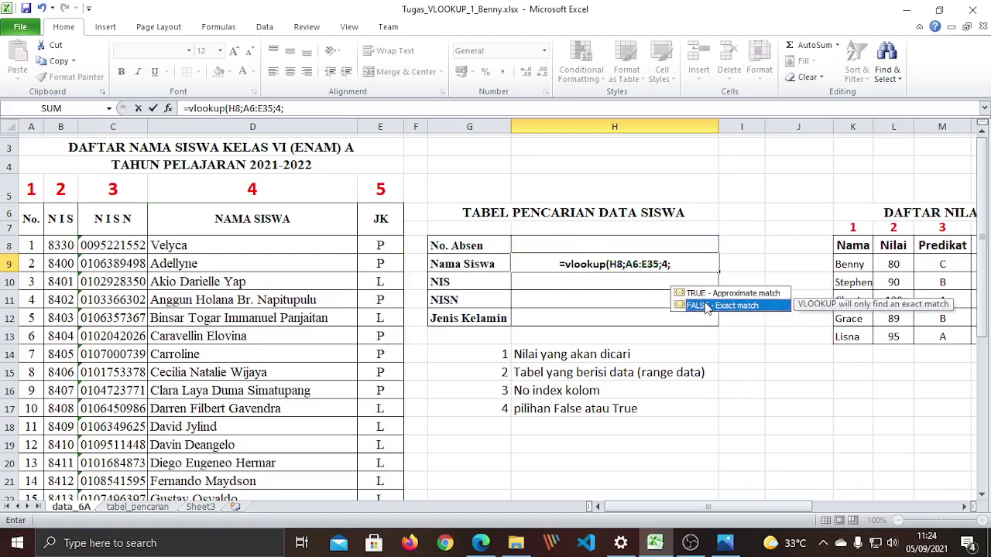
pyautogui.click(681, 266)
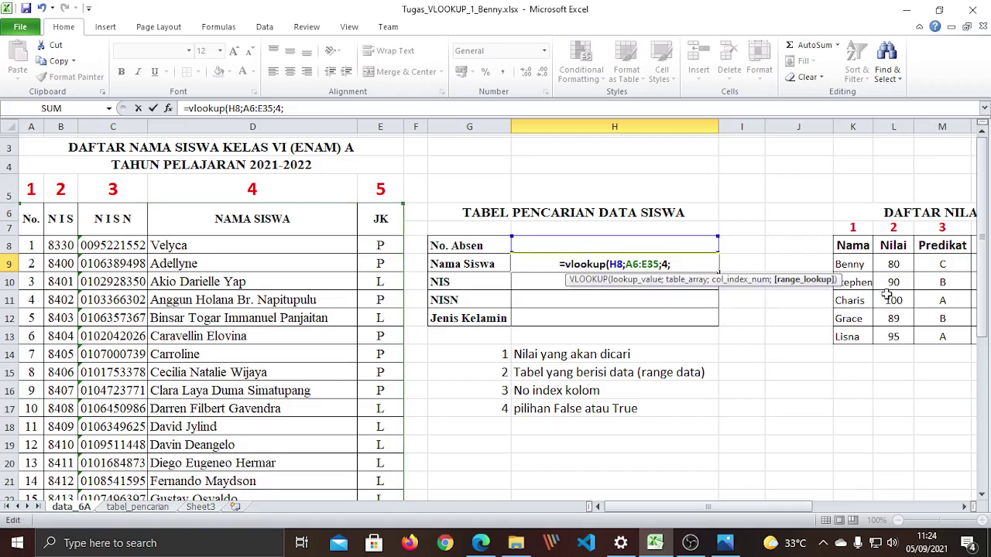
pyautogui.write('False')
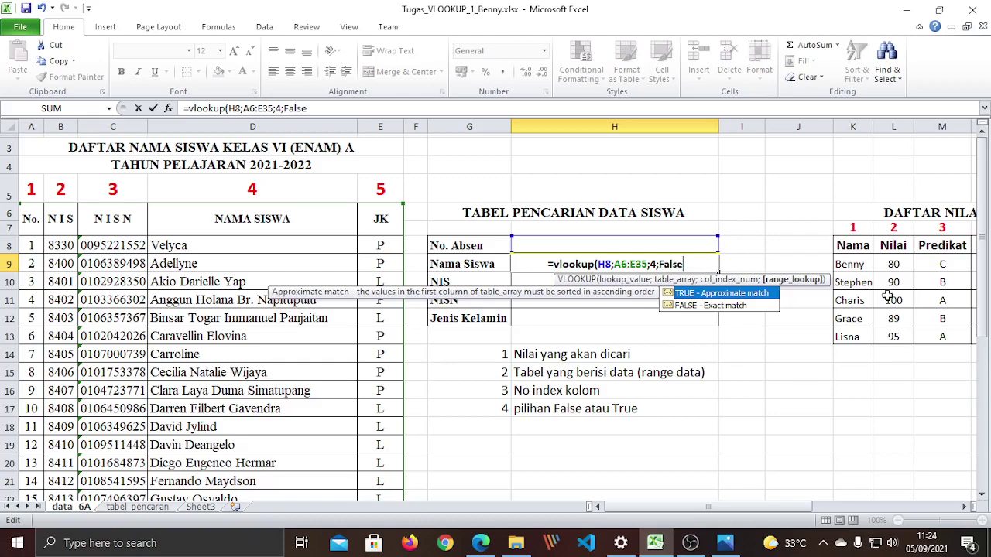
pyautogui.write(')')
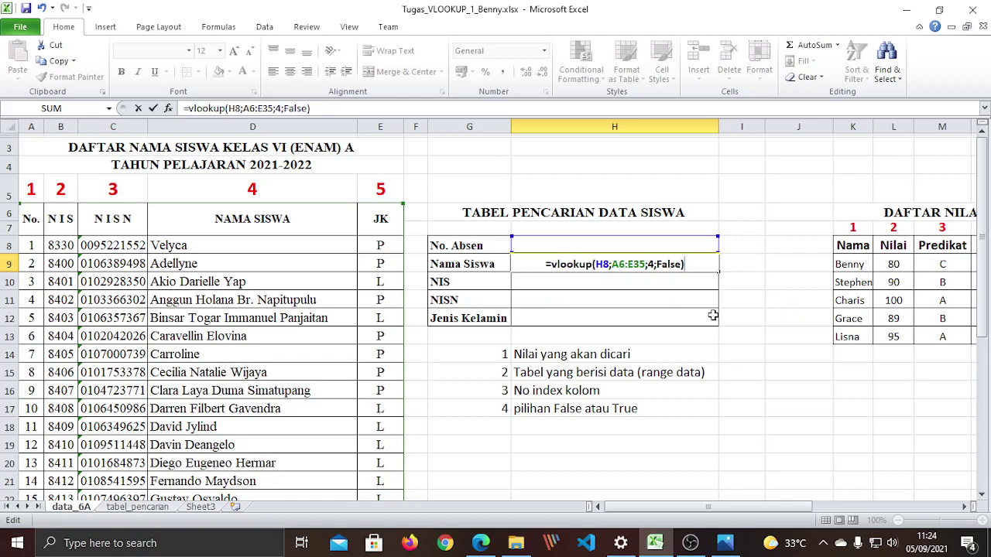
pyautogui.press('Return')
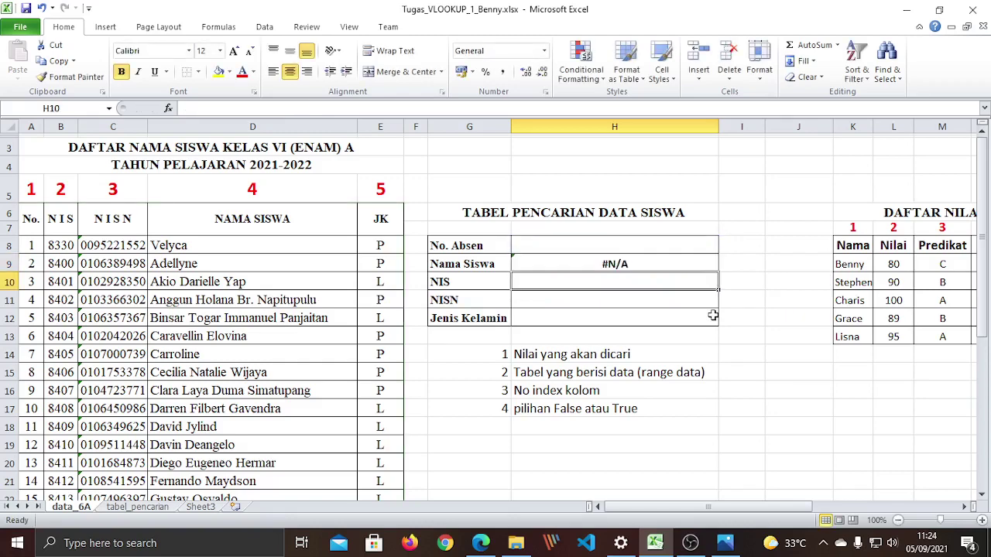
# Step: Add a note in row 19 with "N/A" in G19 and "Not Available (Data Tidak Tersedia)" in H19
pyautogui.click(645, 267)
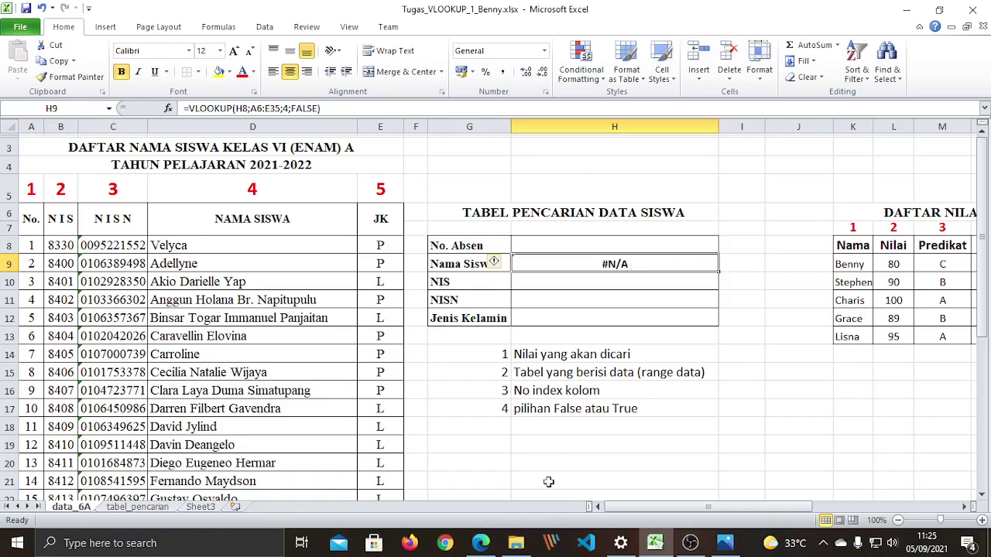
pyautogui.click(495, 444)
pyautogui.write('N/A')
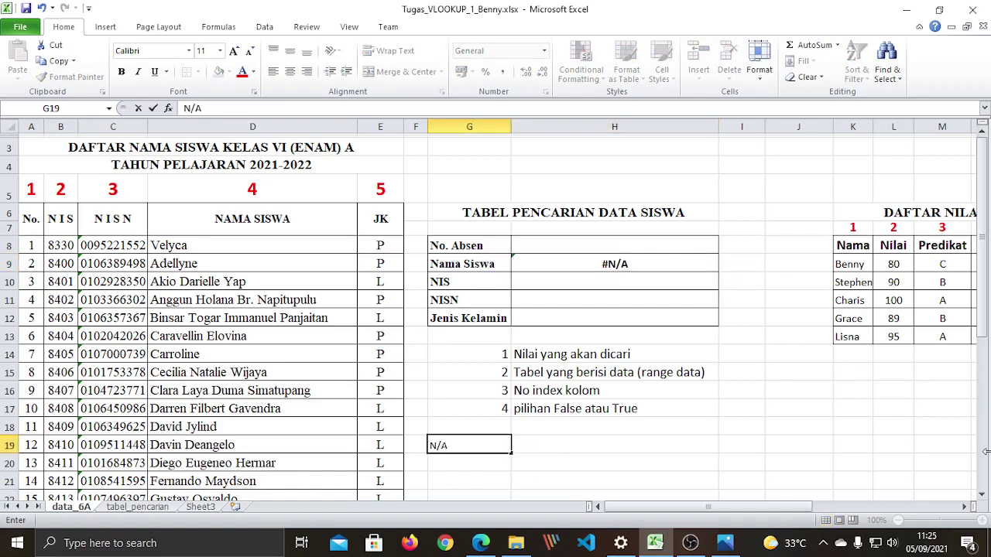
pyautogui.press('Tab')
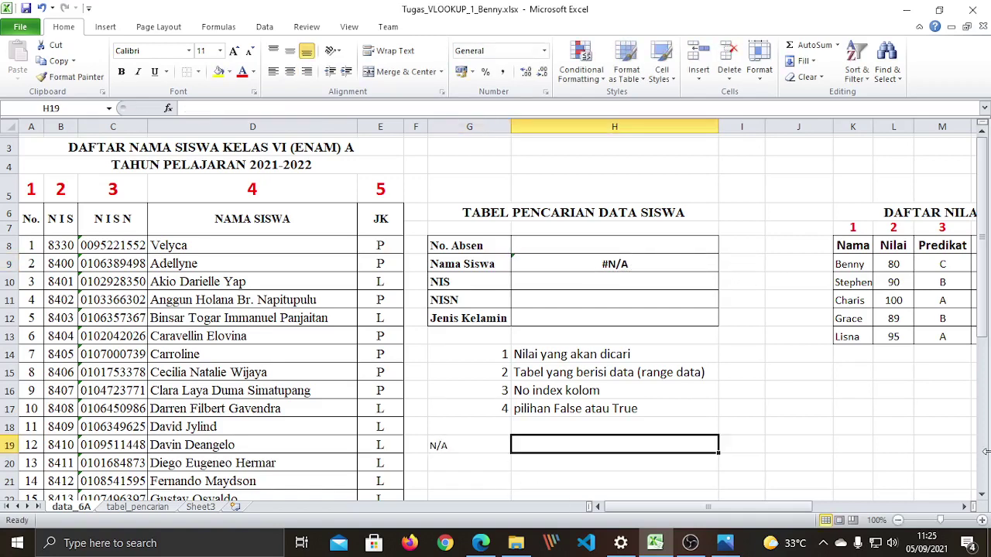
pyautogui.write('Not')
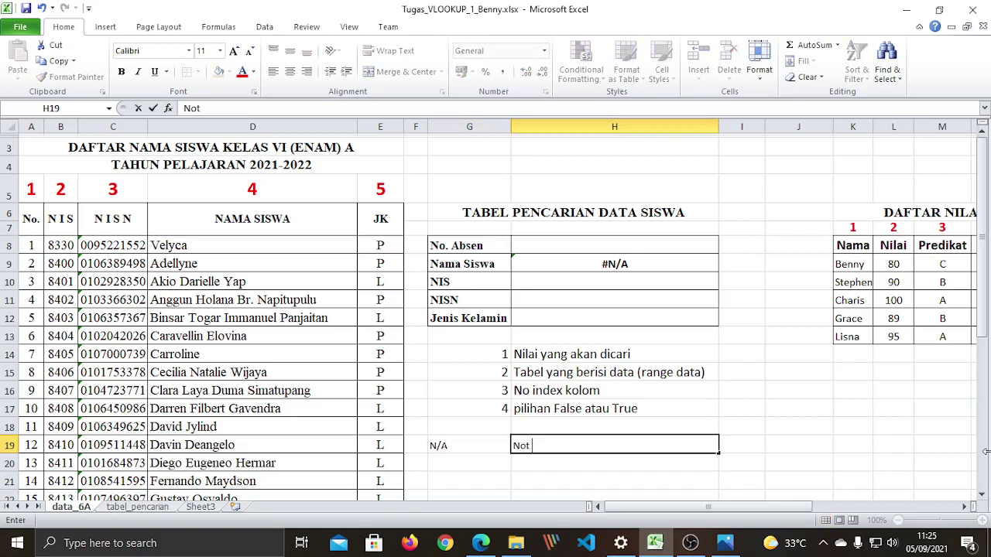
pyautogui.write(' Available (')
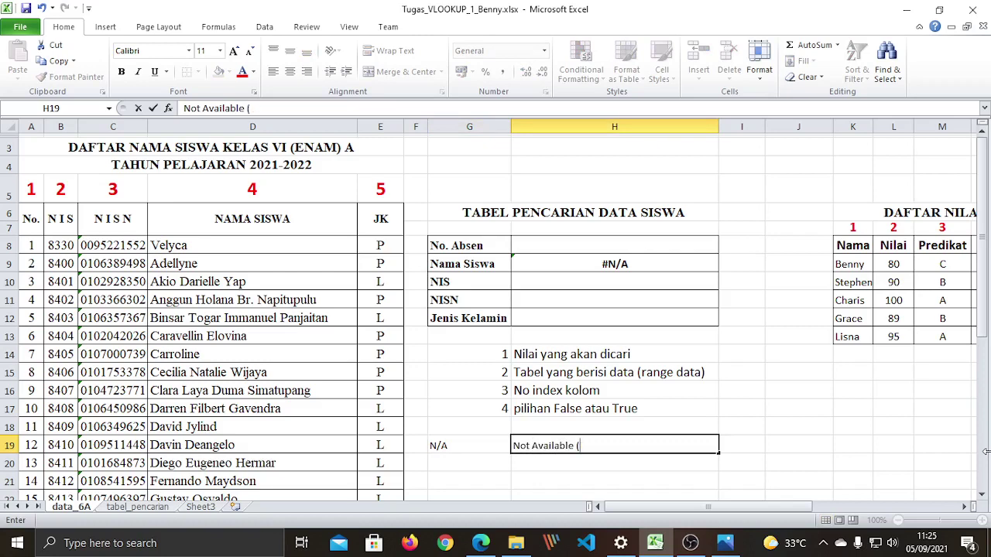
pyautogui.write('Data Tidak Terse')
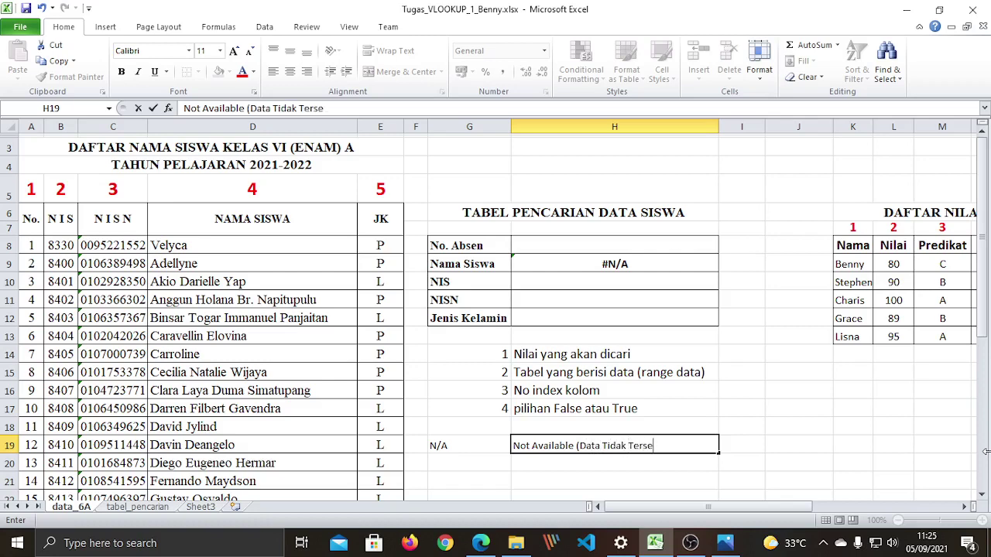
pyautogui.write('dia)')
pyautogui.press('Return')
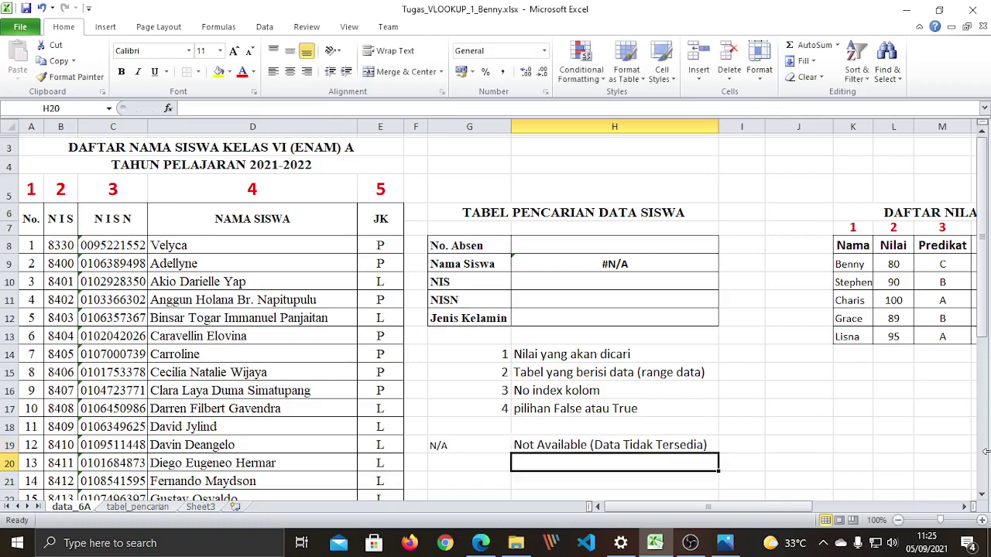
# Step: Format the N/A label in G19 as size 14 and right-aligned, and make the note in G19:H19 bold
pyautogui.click(494, 446)
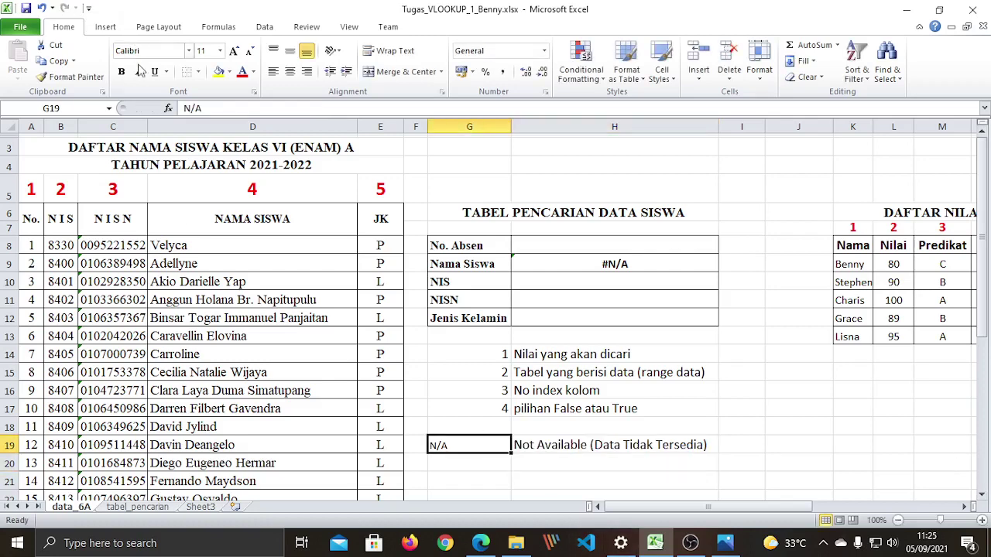
pyautogui.write('14')
pyautogui.press('Return')
pyautogui.click(310, 74)
pyautogui.click(626, 460)
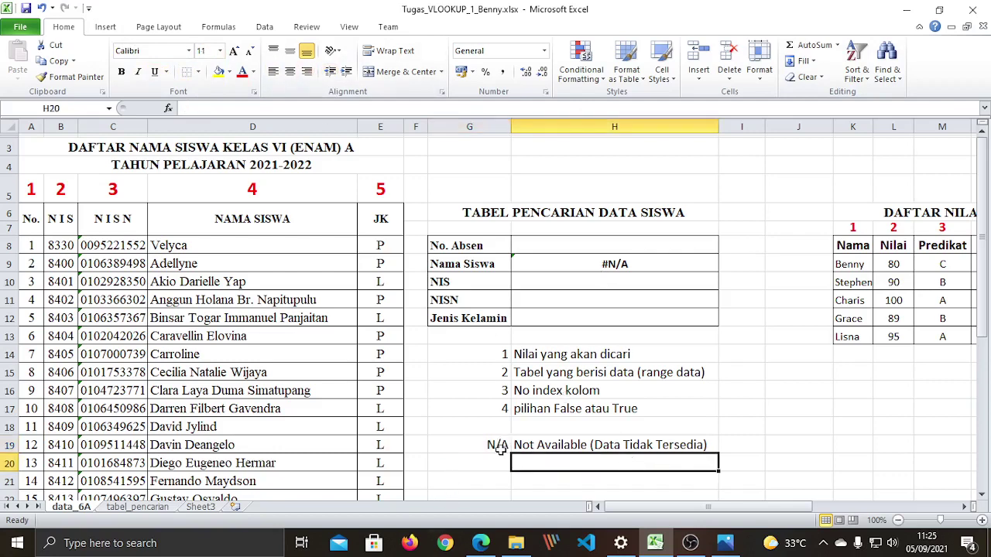
pyautogui.moveTo(499, 447); pyautogui.dragTo(617, 438)
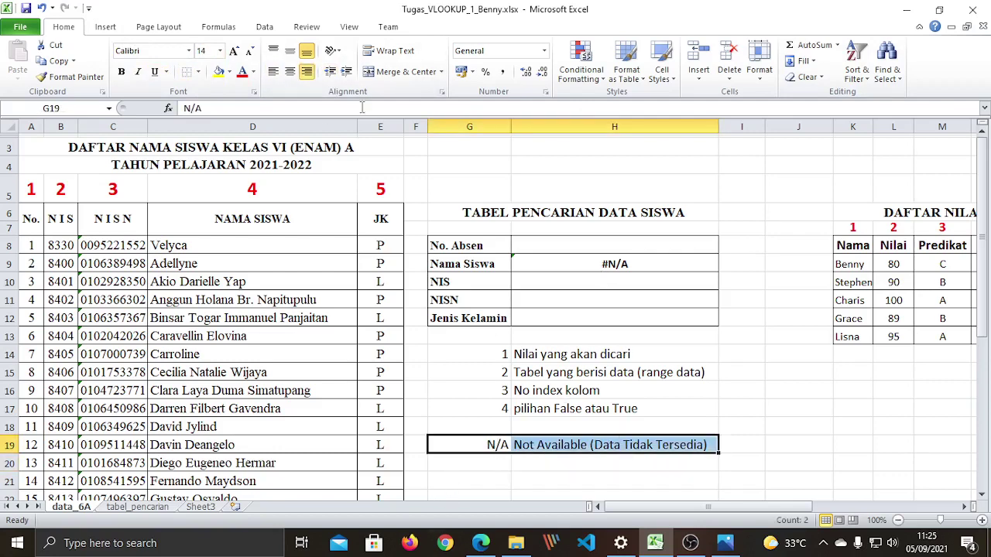
pyautogui.click(121, 73)
pyautogui.click(595, 245)
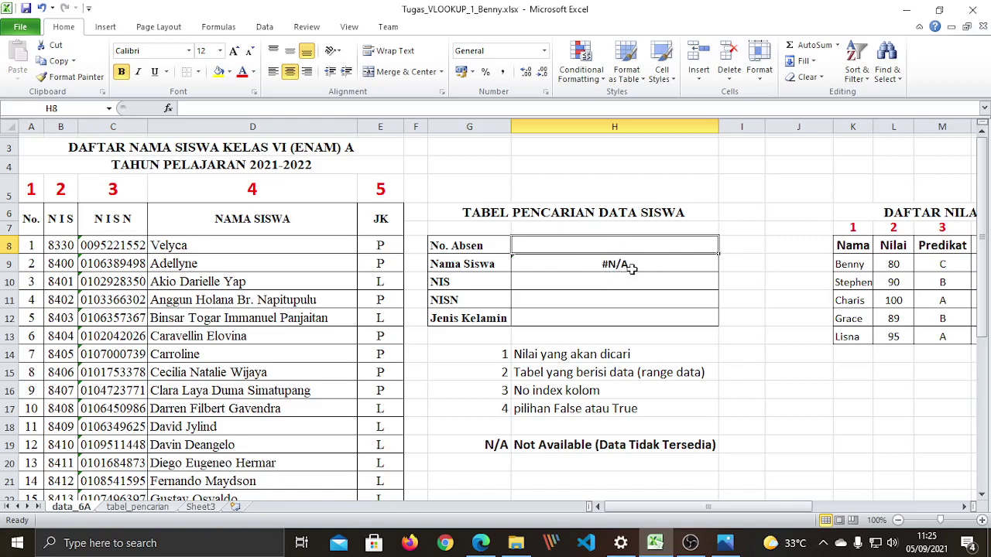
pyautogui.click(680, 313)
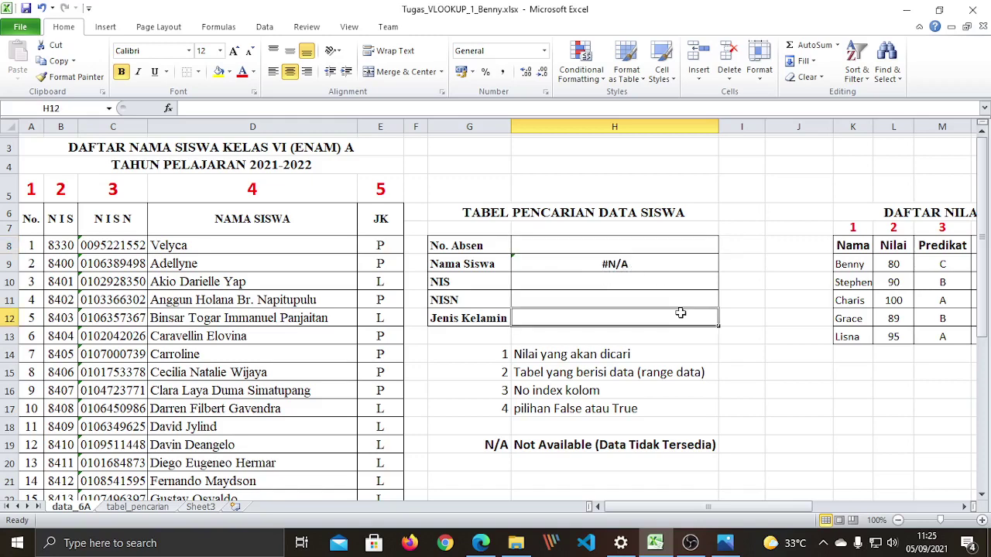
pyautogui.click(619, 264)
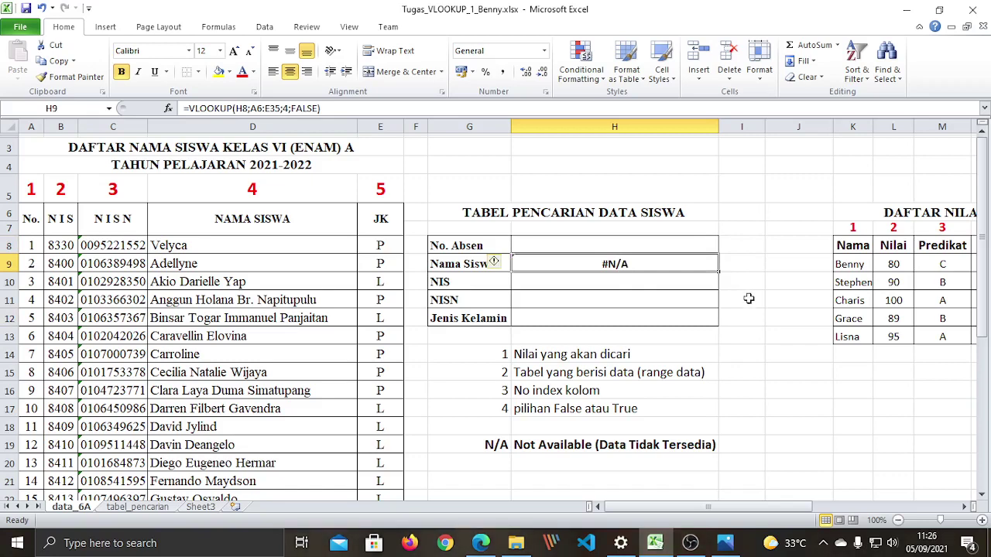
pyautogui.hotkey('ctrl', 'c')
pyautogui.rightClick(635, 266)
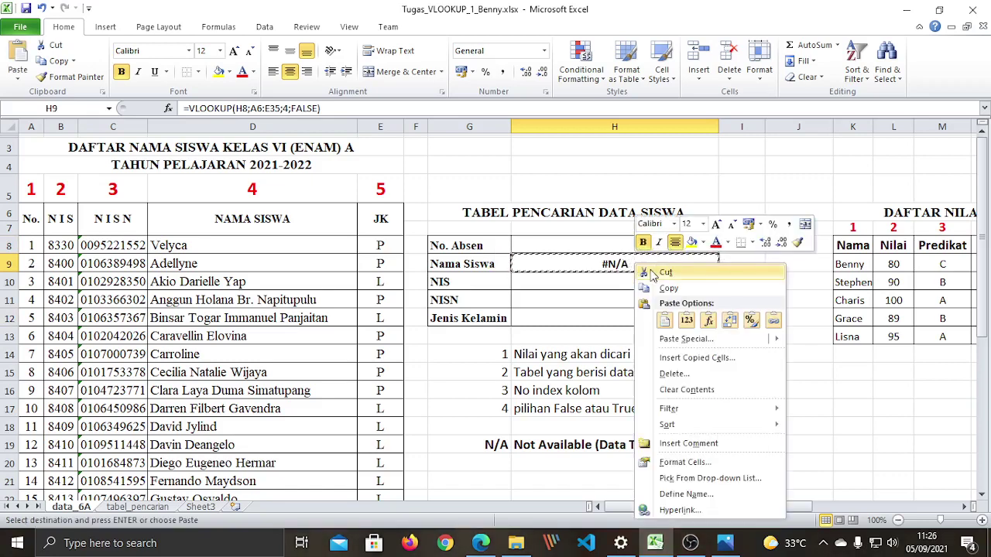
pyautogui.click(612, 285)
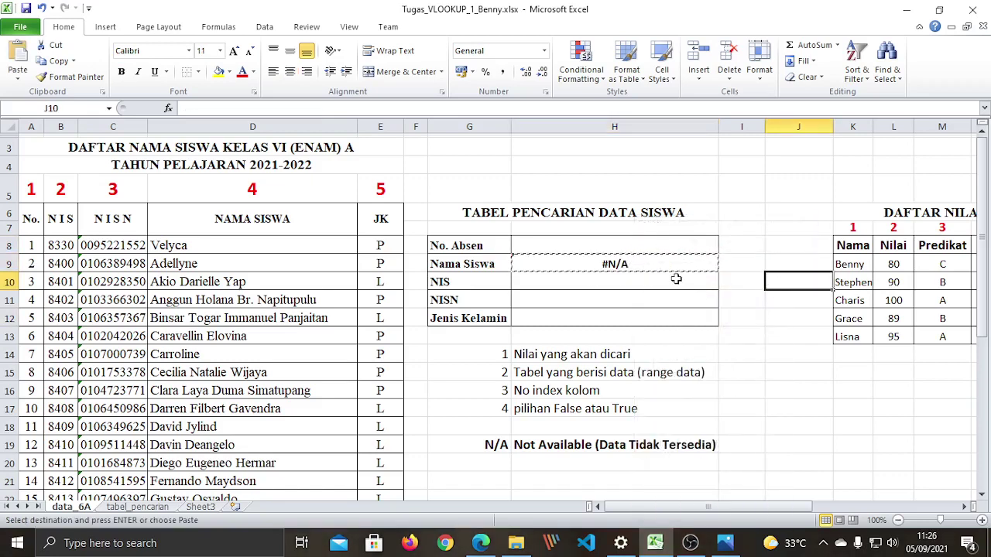
pyautogui.click(657, 264)
pyautogui.click(741, 296)
pyautogui.press('Escape')
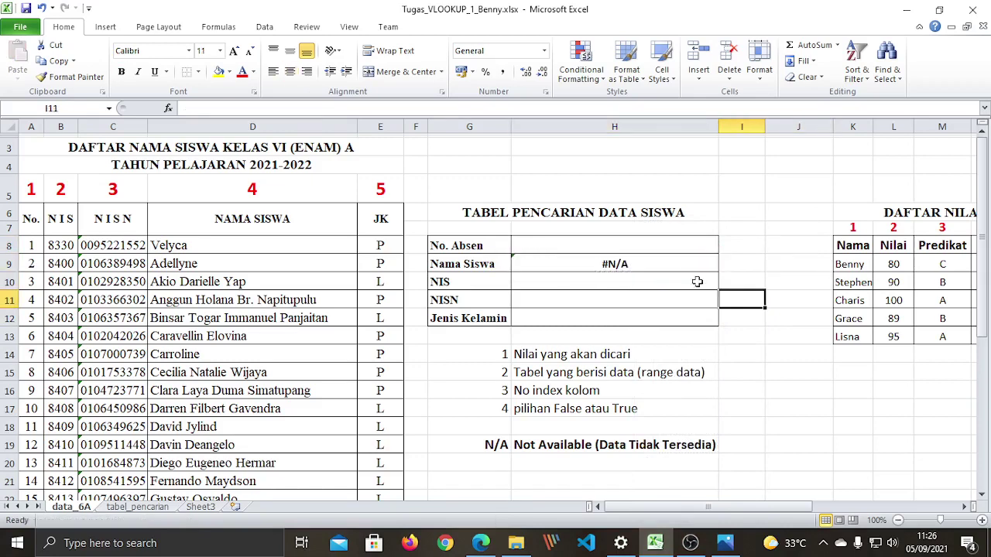
# Step: Copy the VLOOKUP formula from H9 into the NIS, NISN and Jenis Kelamin cells H10:H12, pasting formulas only
pyautogui.rightClick(668, 264)
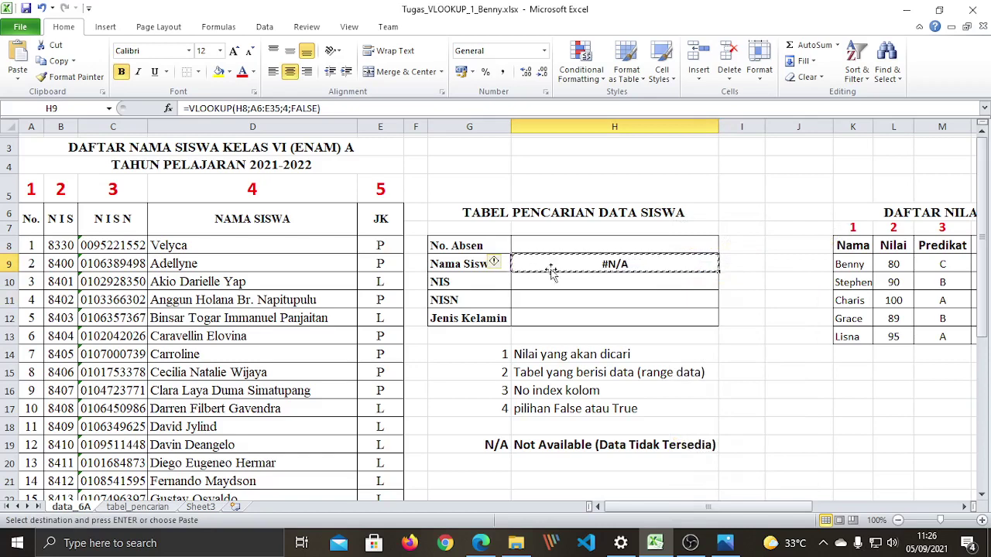
pyautogui.click(589, 280)
pyautogui.moveTo(589, 282); pyautogui.dragTo(546, 321)
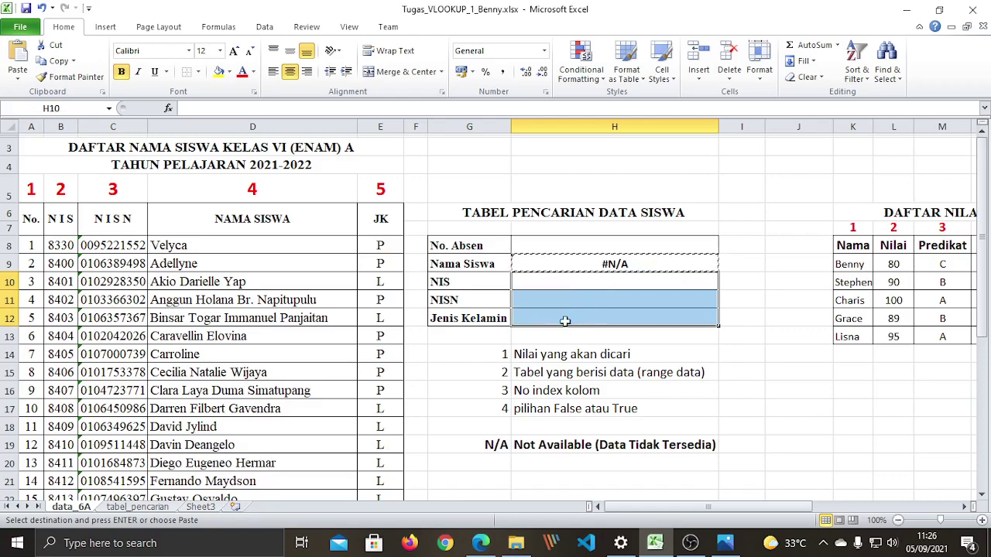
pyautogui.rightClick(572, 296)
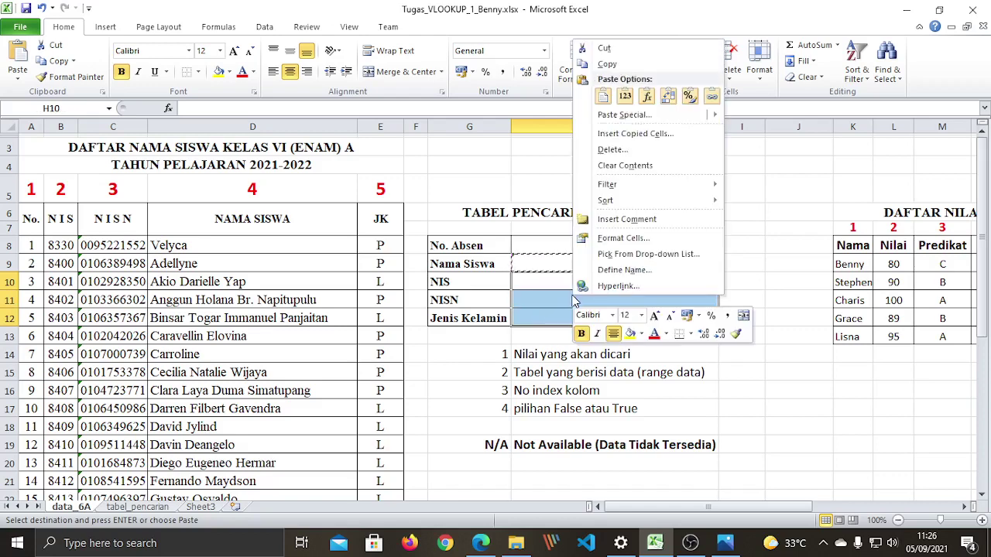
pyautogui.click(652, 102)
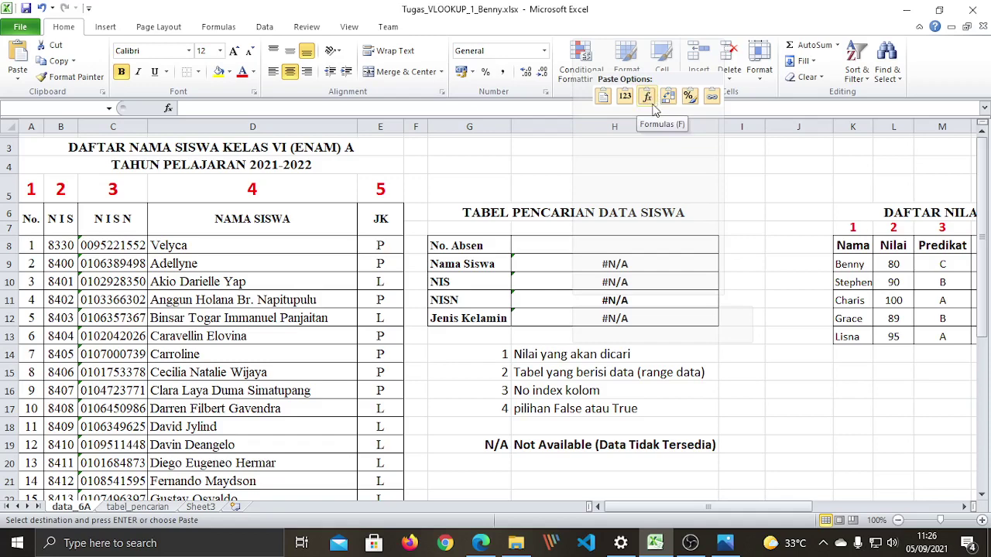
pyautogui.click(749, 419)
pyautogui.press('Escape')
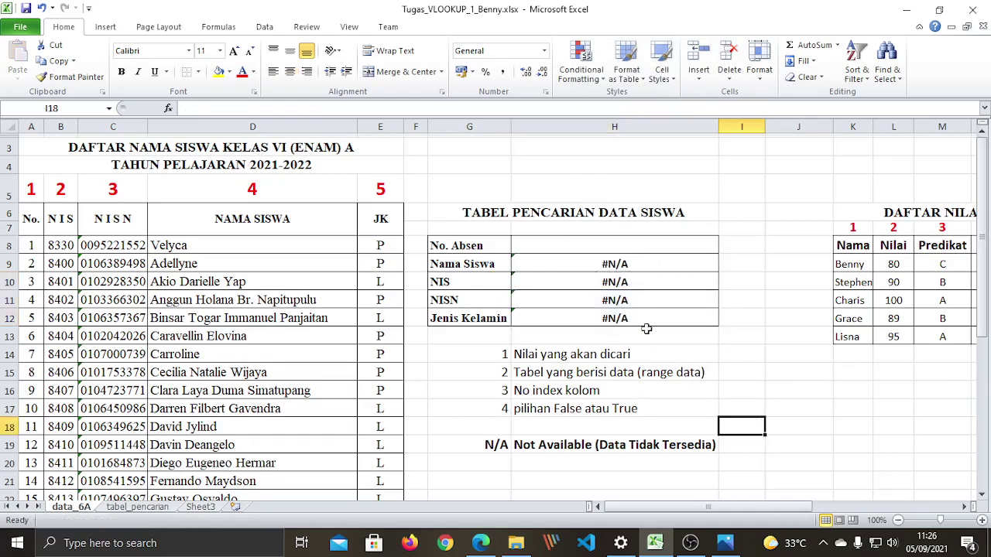
pyautogui.moveTo(619, 284); pyautogui.dragTo(626, 318)
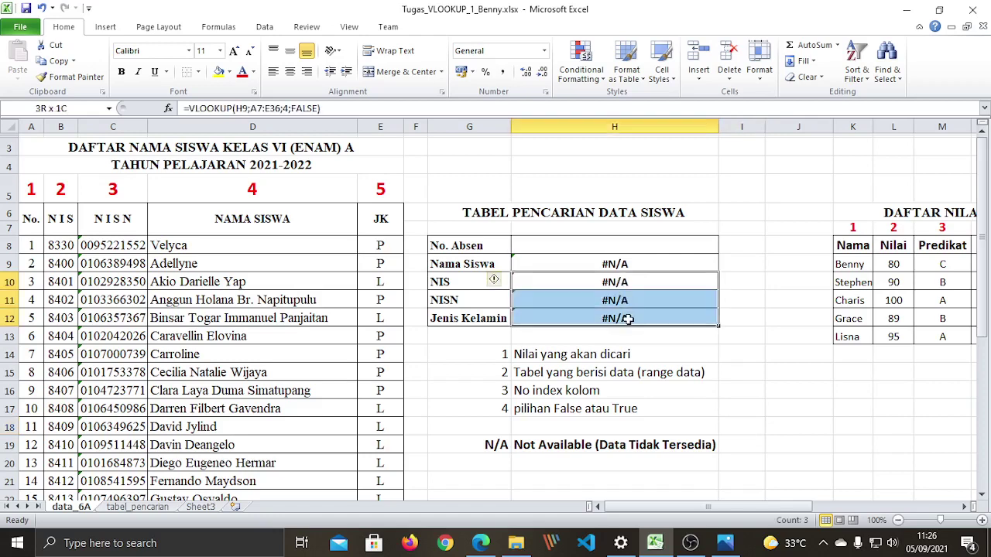
pyautogui.click(732, 373)
pyautogui.moveTo(633, 264); pyautogui.dragTo(646, 319)
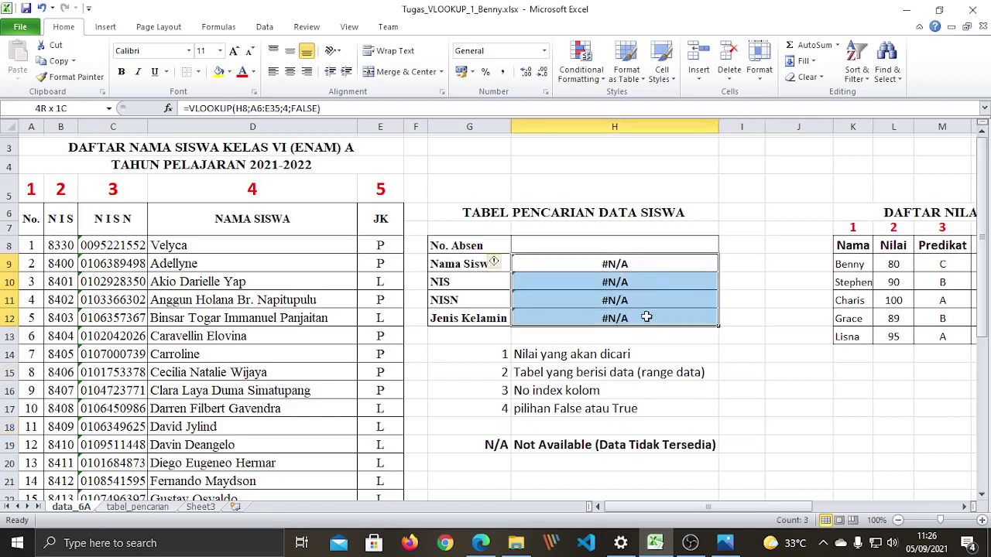
pyautogui.click(712, 375)
pyautogui.moveTo(634, 266); pyautogui.dragTo(639, 319)
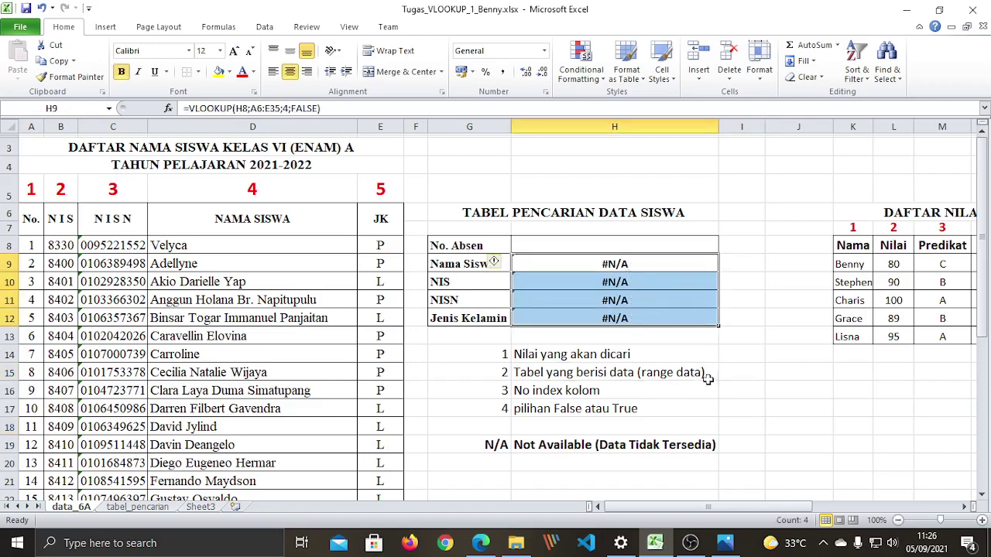
pyautogui.click(681, 390)
# Step: Enter 1 as the No. Absen in H8 and check the formulas in the Nama Siswa and NIS cells
pyautogui.click(601, 244)
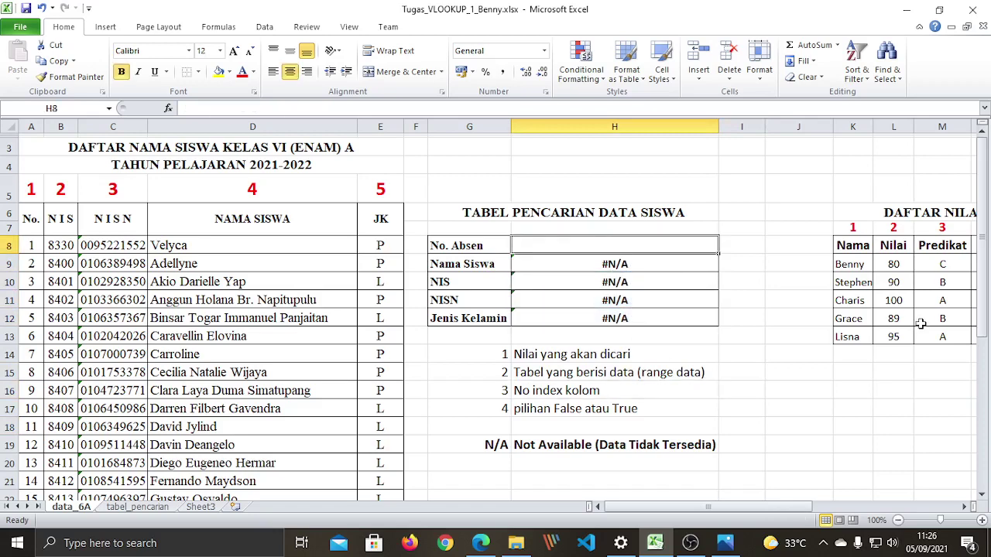
pyautogui.write('1')
pyautogui.press('Return')
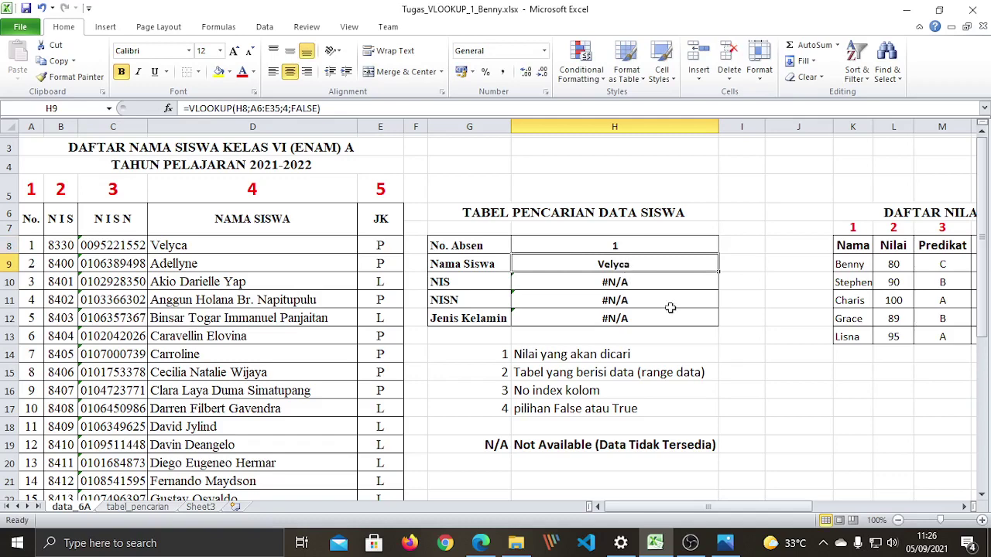
pyautogui.click(689, 332)
pyautogui.click(650, 264)
pyautogui.click(586, 280)
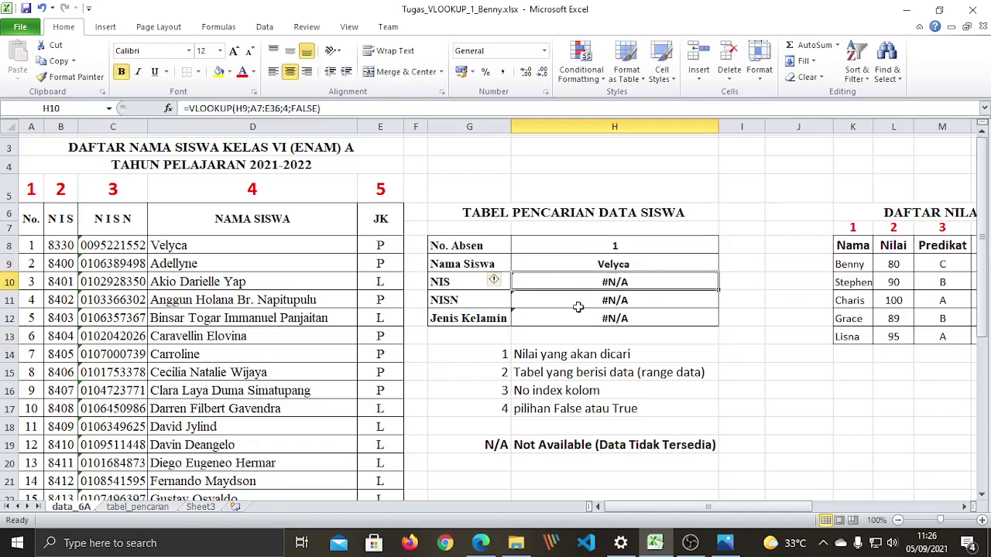
# Step: Check the copied VLOOKUP formulas in the NISN, Jenis Kelamin and NIS cells H11, H12 and H10
pyautogui.click(570, 304)
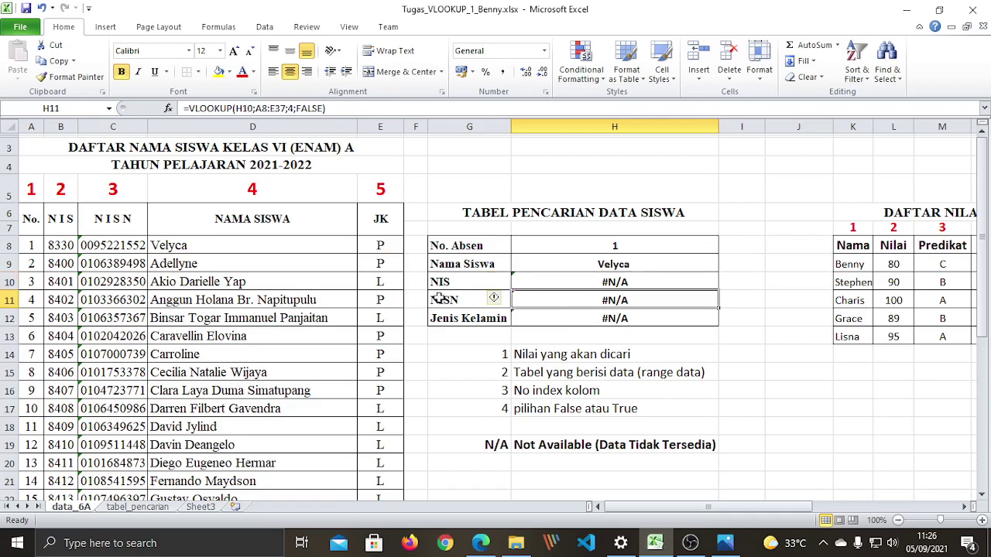
pyautogui.click(589, 322)
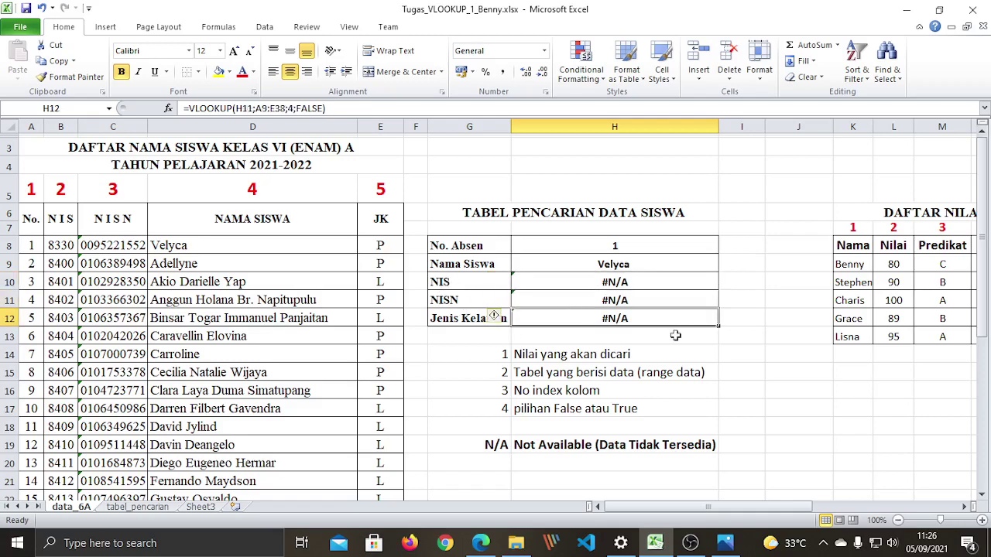
pyautogui.click(731, 358)
pyautogui.click(638, 283)
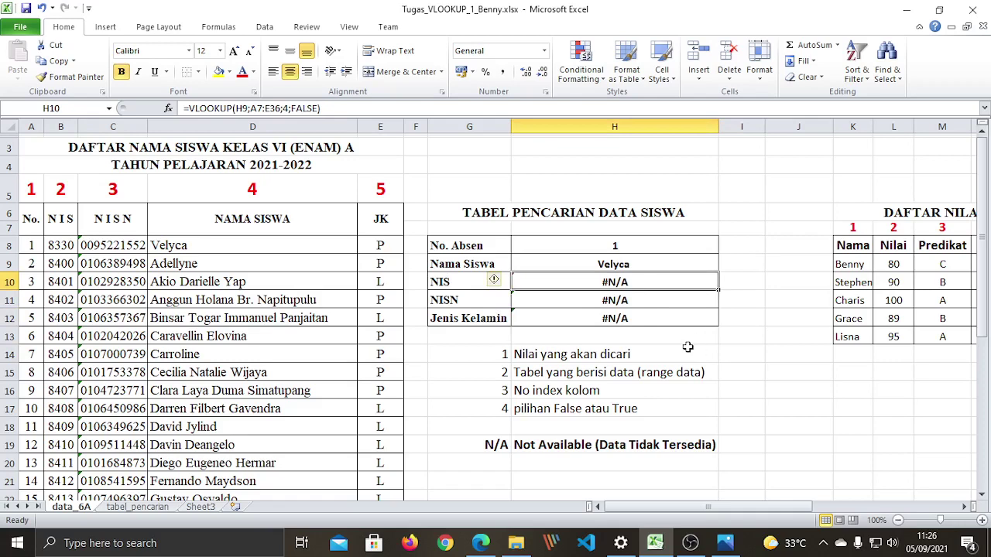
pyautogui.press('F2')
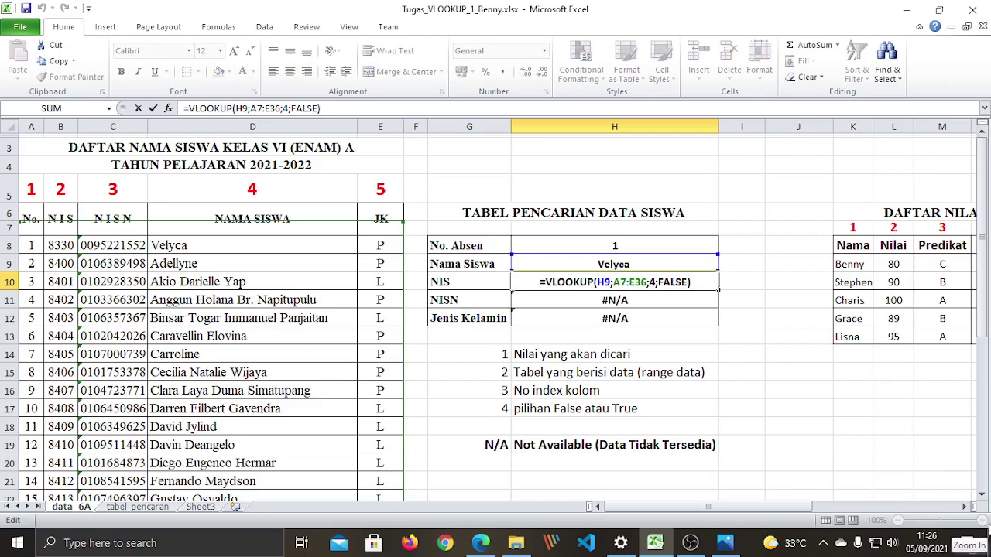
pyautogui.click(853, 408)
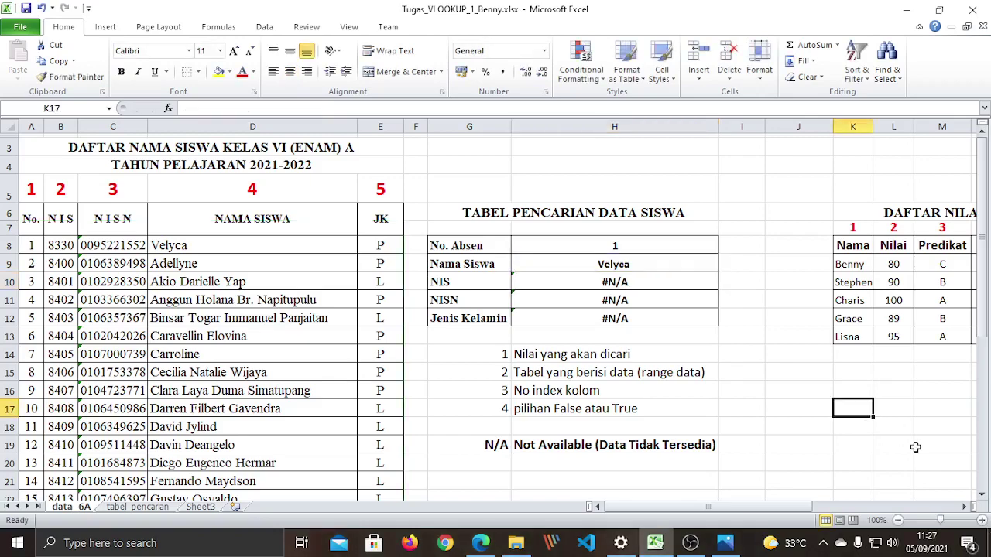
# Step: Change the lookup value in the NIS formula in H10 to H8, the No. Absen cell
pyautogui.click(982, 520)
pyautogui.click(982, 521)
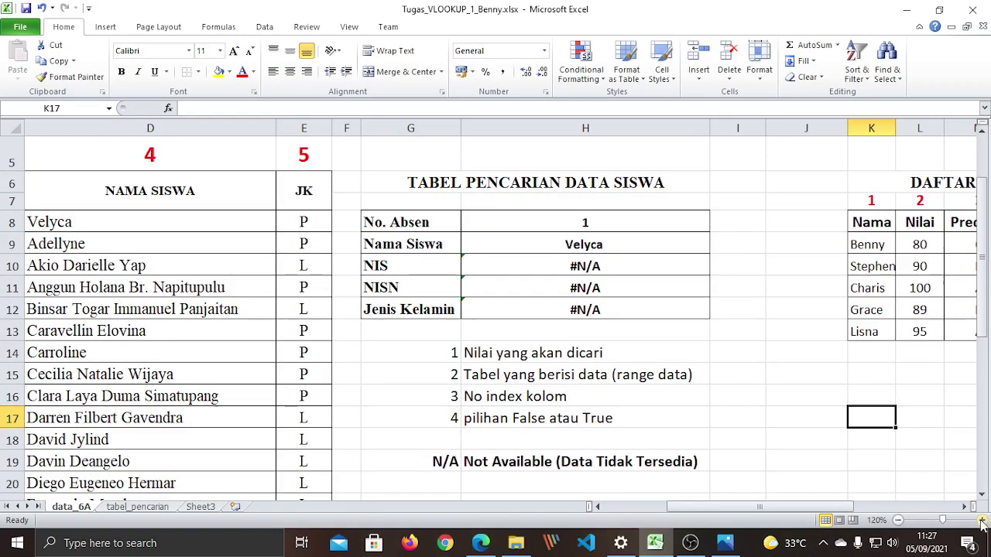
pyautogui.click(538, 270)
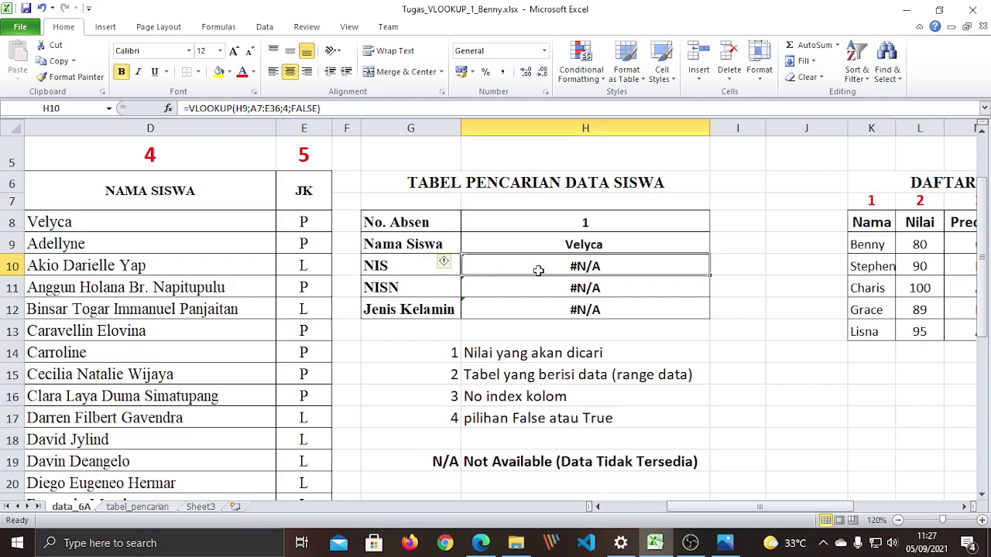
pyautogui.press('F2')
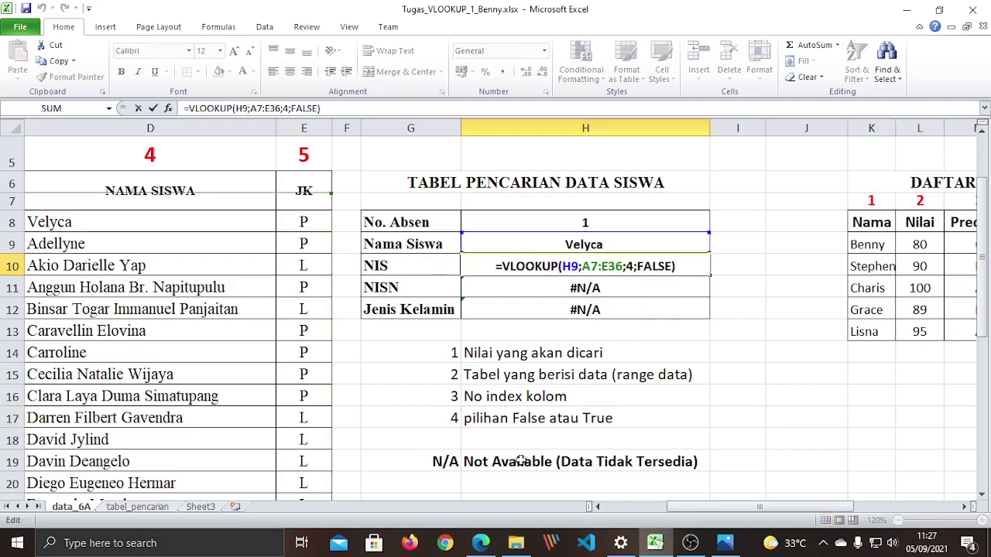
pyautogui.moveTo(731, 516); pyautogui.dragTo(685, 523)
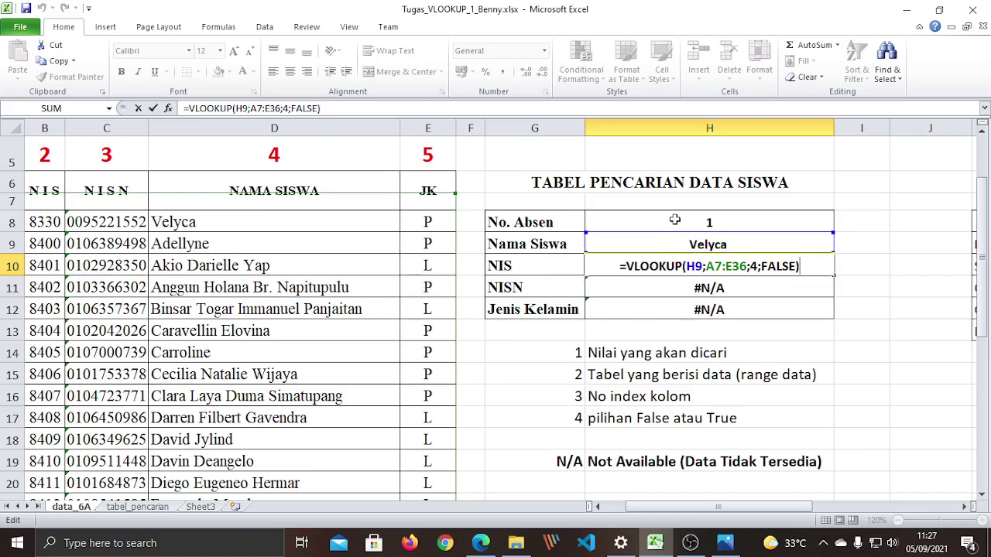
pyautogui.click(702, 267)
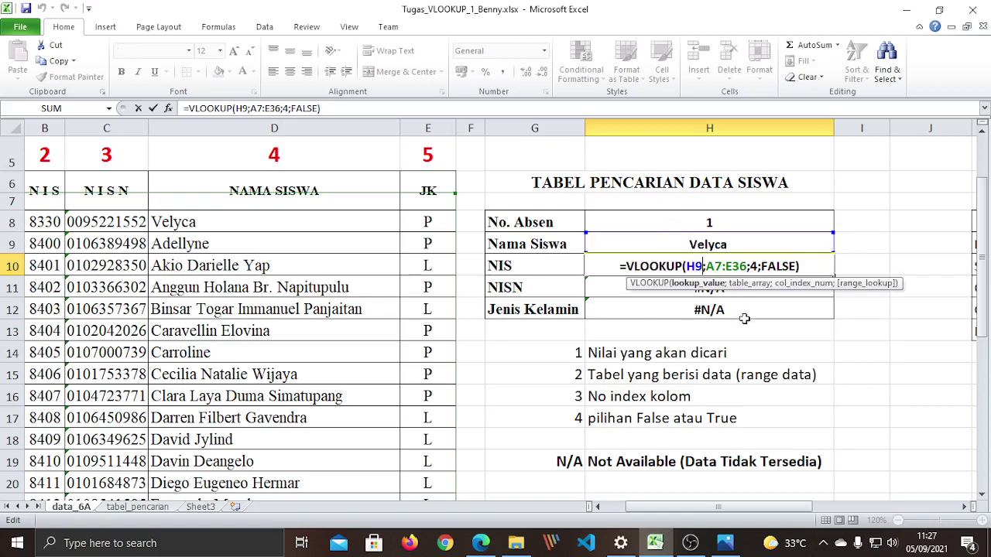
pyautogui.press('BackSpace')
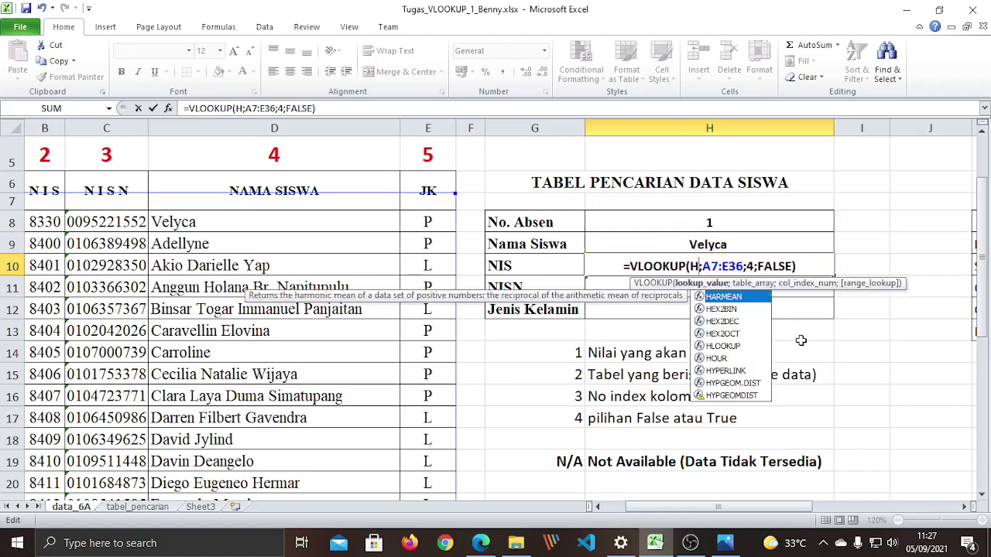
pyautogui.write('8')
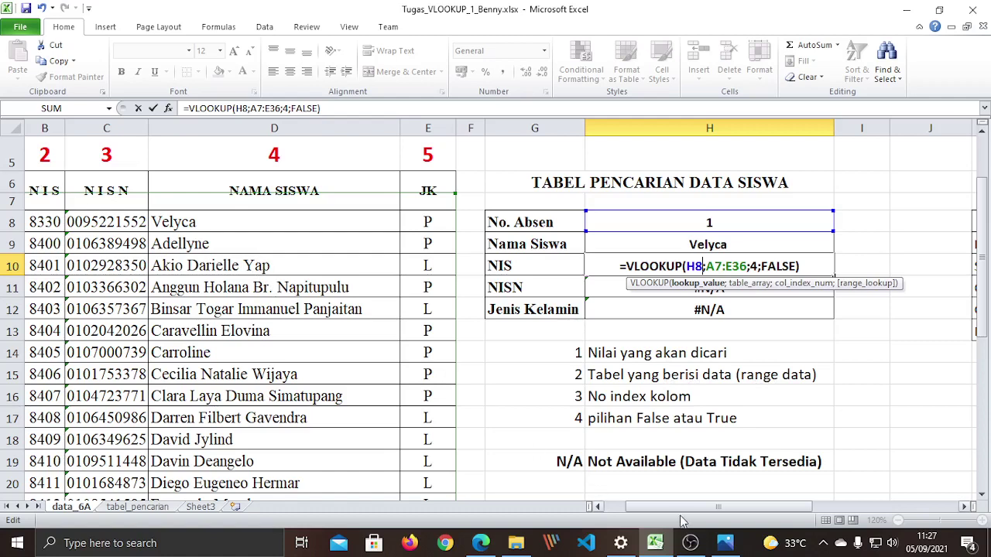
# Step: Correct the table range in the NIS formula to A6:E35, checking it against the last row of the student list
pyautogui.moveTo(685, 510); pyautogui.dragTo(656, 513)
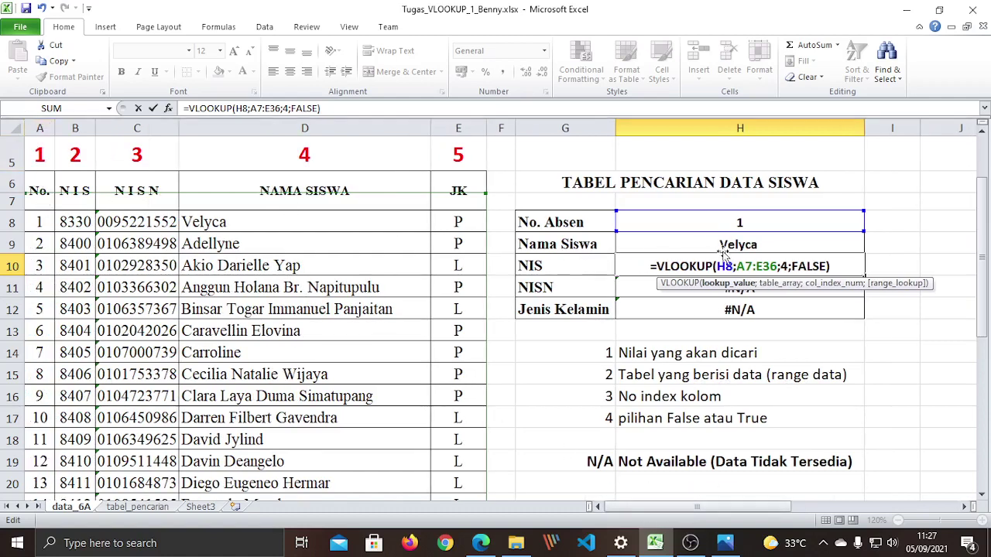
pyautogui.click(751, 266)
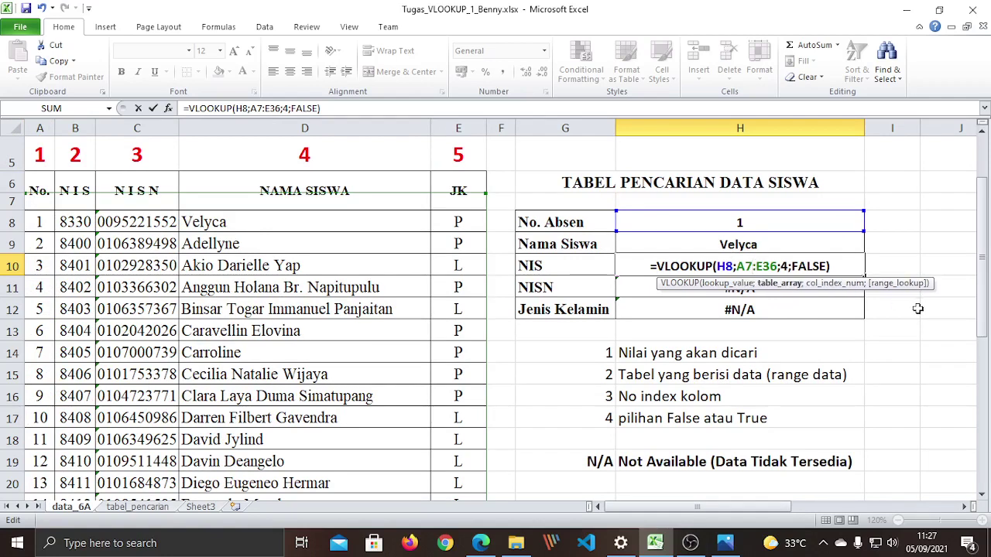
pyautogui.press('BackSpace')
pyautogui.write('6')
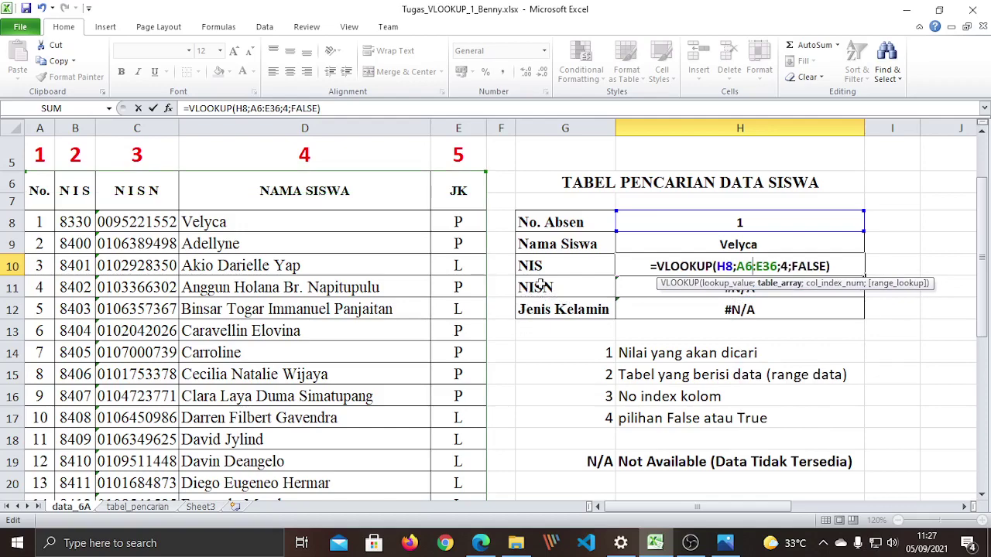
pyautogui.scroll(-7, 426, 374)
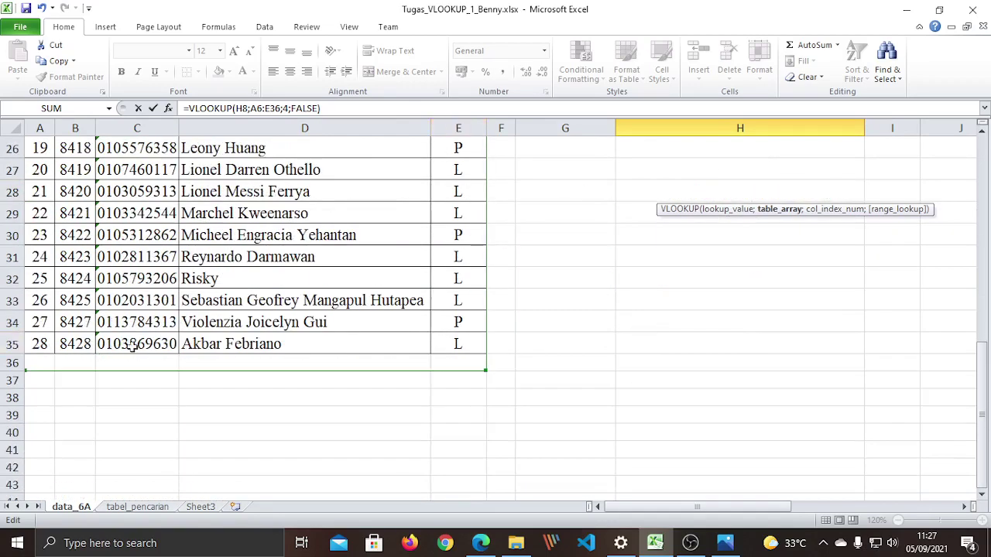
pyautogui.scroll(8, 766, 216)
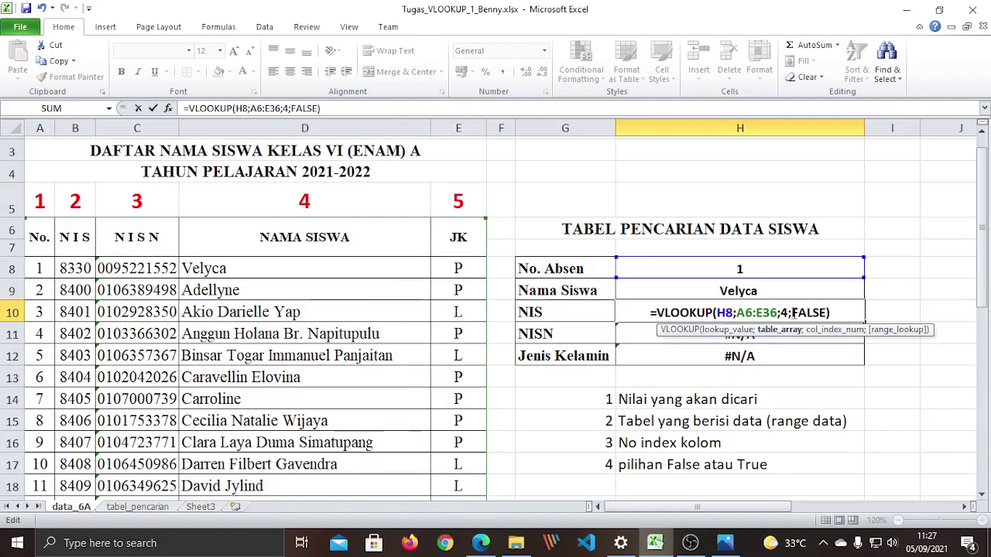
pyautogui.press('BackSpace')
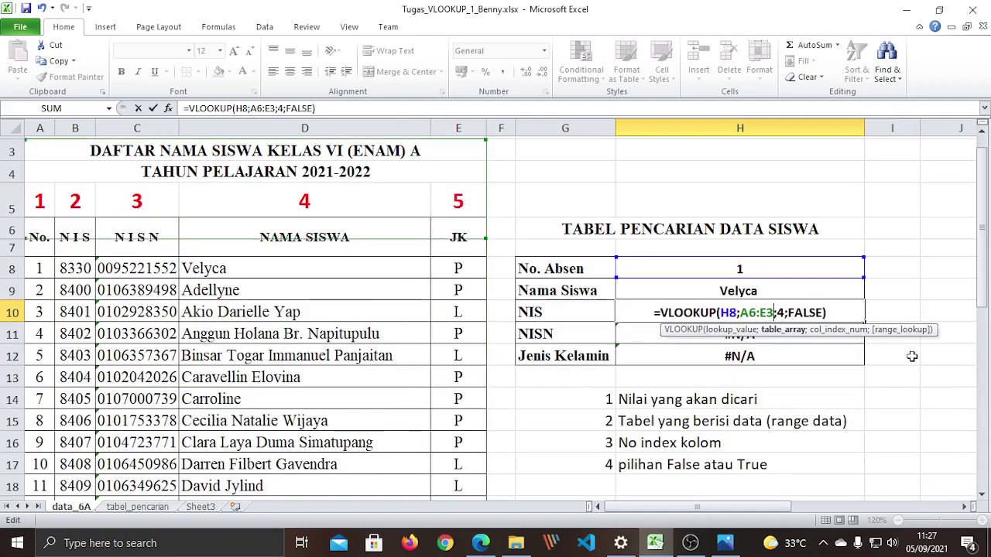
pyautogui.write('5')
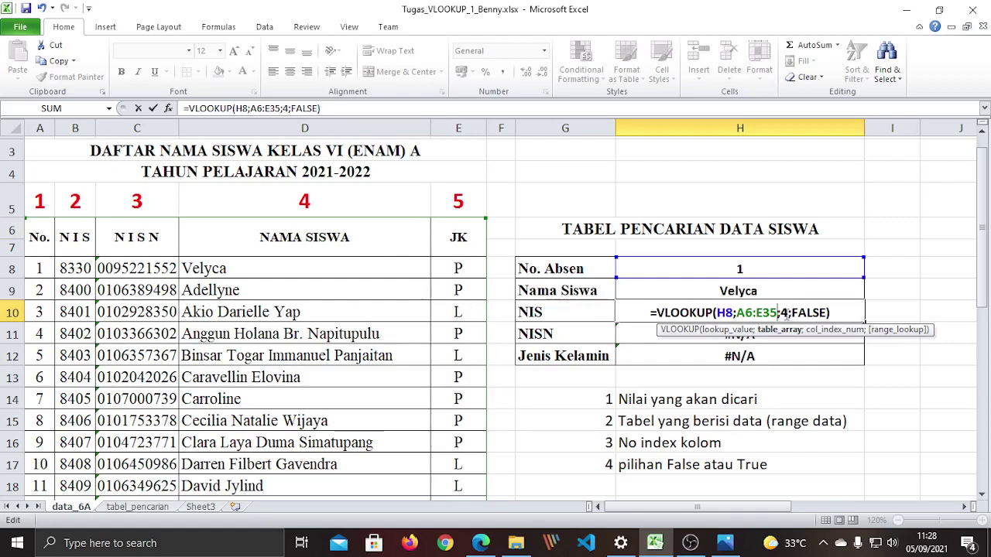
# Step: Set the column index in the NIS formula to 2, check the range again and confirm the formula
pyautogui.click(788, 312)
pyautogui.press('BackSpace')
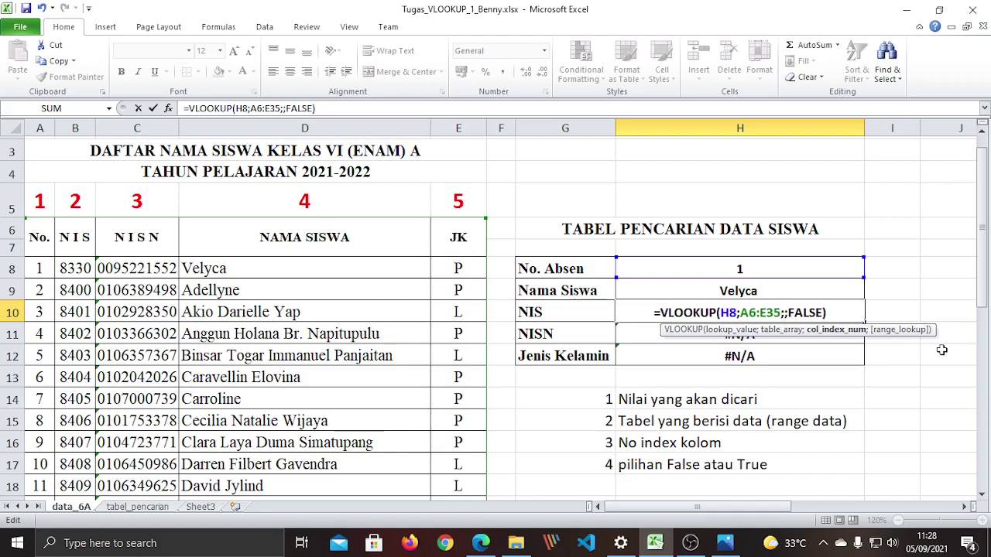
pyautogui.write('2')
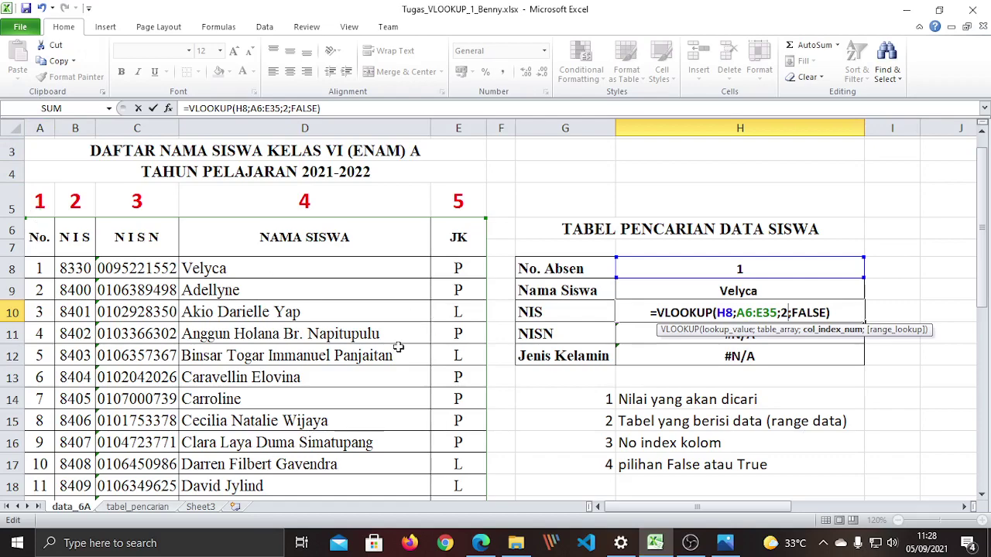
pyautogui.scroll(-8, 397, 317)
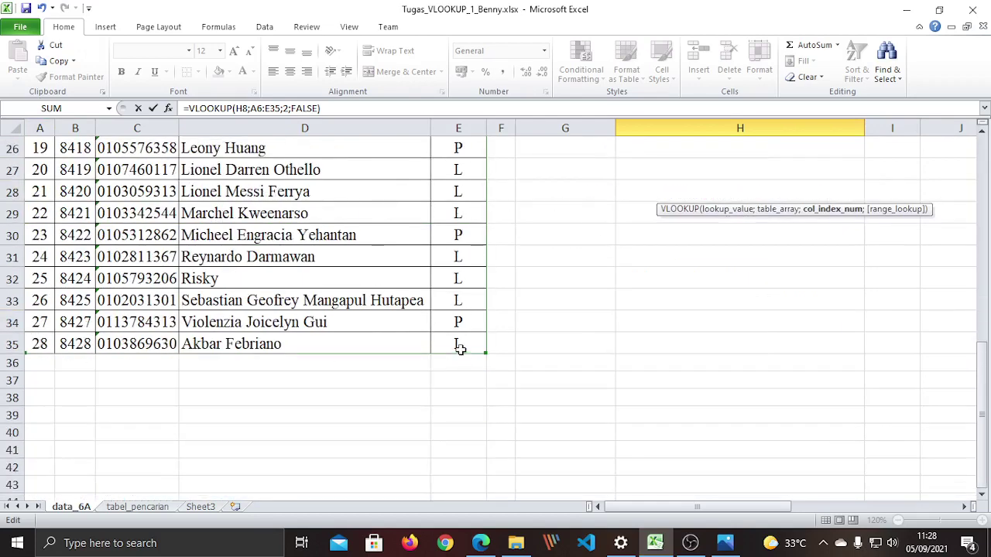
pyautogui.scroll(8, 459, 348)
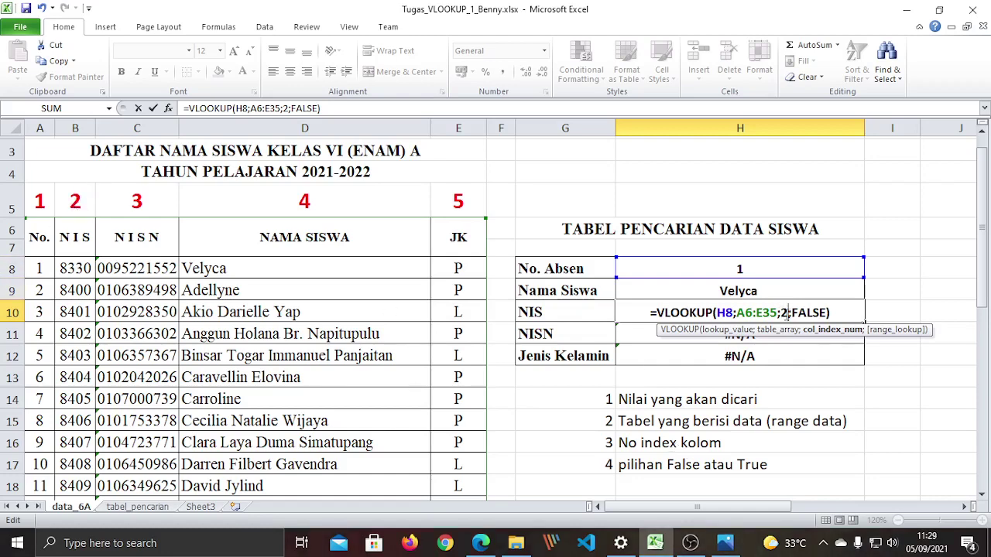
pyautogui.press('Return')
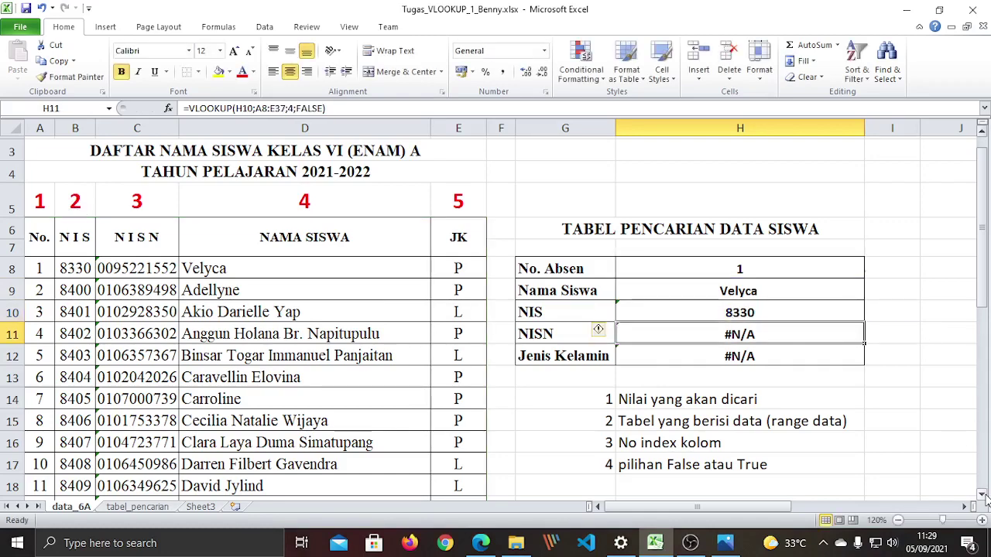
# Step: Compare the NIS and Nama Siswa results for the entered No. Absen with the NIS in the student list
pyautogui.click(766, 307)
pyautogui.click(739, 291)
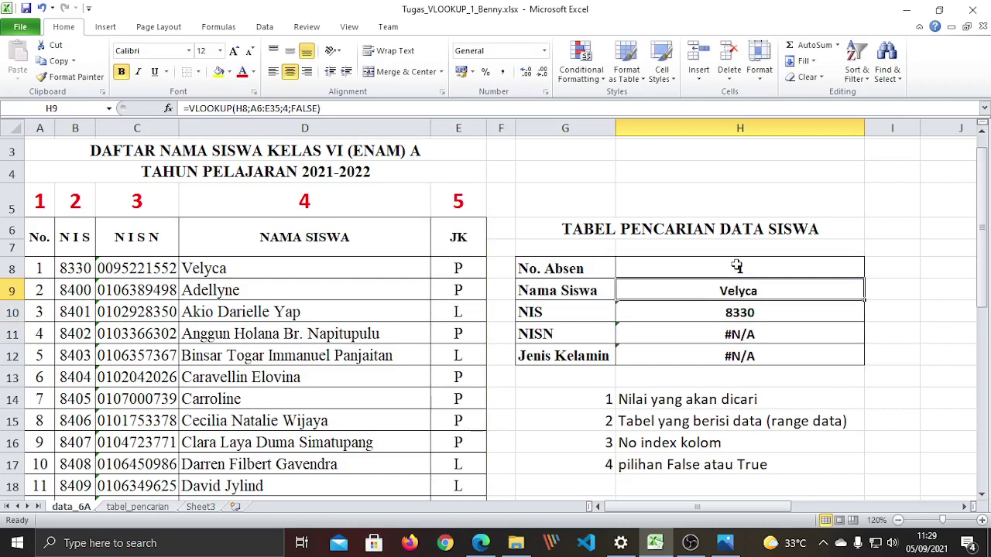
pyautogui.click(736, 267)
pyautogui.click(743, 294)
pyautogui.click(78, 271)
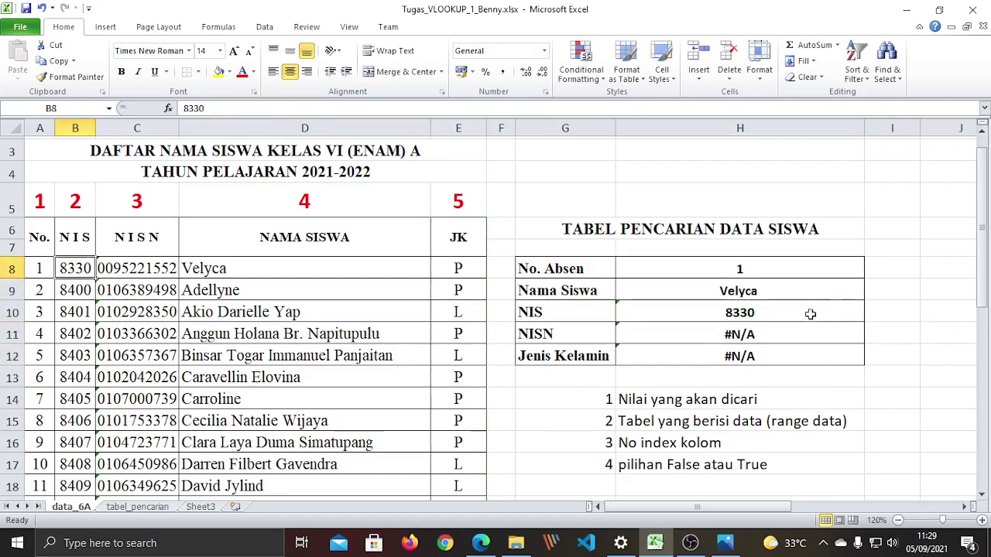
pyautogui.click(792, 372)
# Step: Change the lookup value in the NISN formula in H11 to H8
pyautogui.click(763, 334)
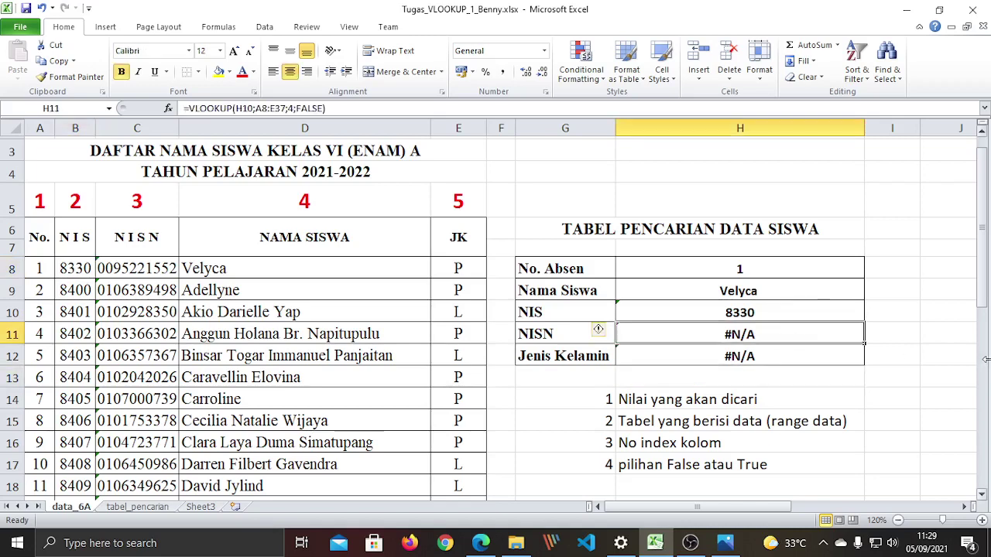
pyautogui.press('F2')
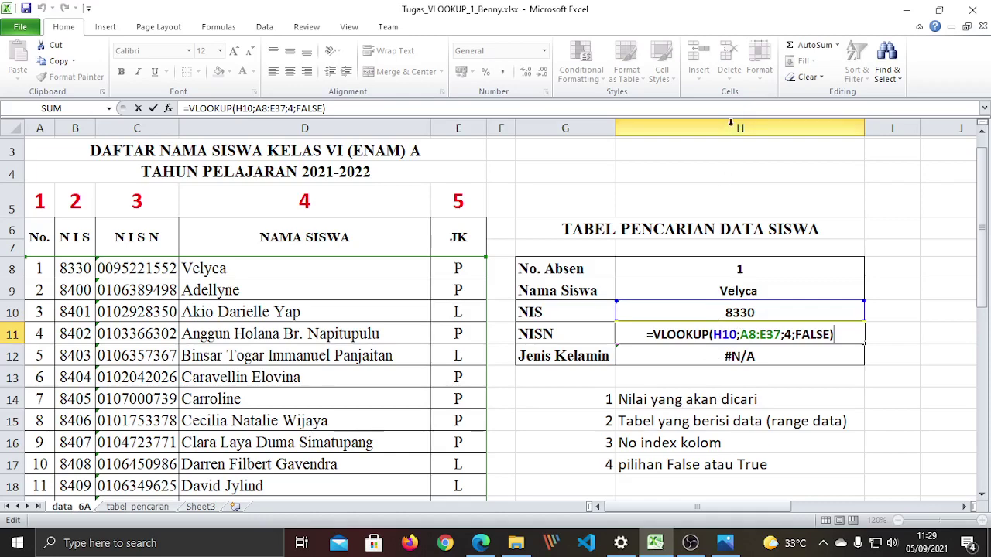
pyautogui.click(739, 334)
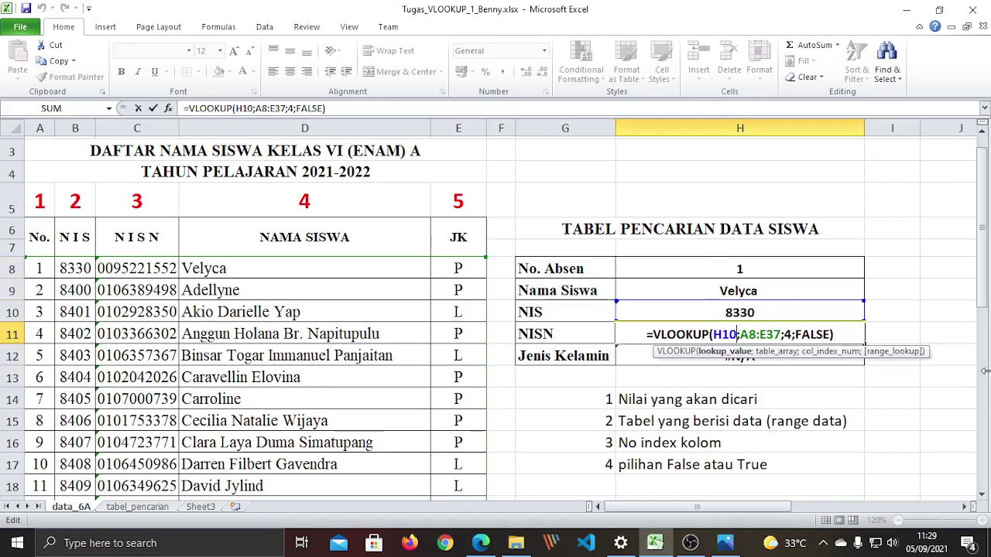
pyautogui.press('BackSpace')
pyautogui.press('BackSpace')
pyautogui.write('8')
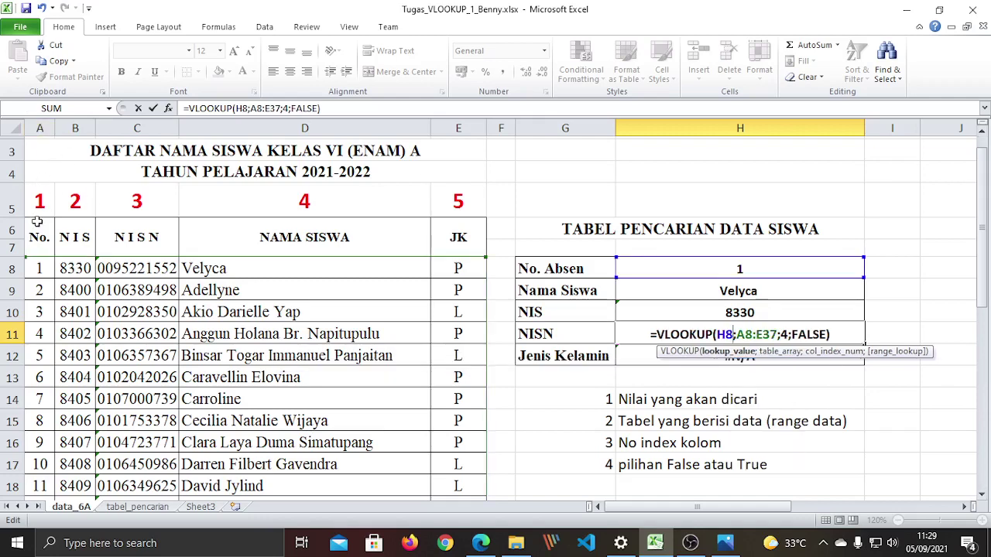
# Step: Check the extent of the student list and remove the starting row number from the NISN formula's table range
pyautogui.scroll(-11, 232, 279)
pyautogui.scroll(2, 527, 181)
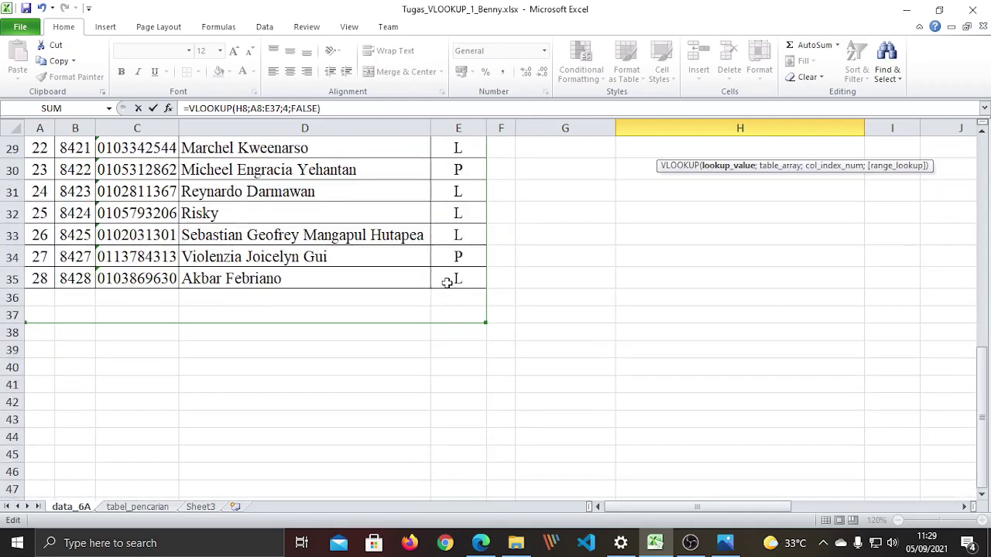
pyautogui.scroll(9, 457, 282)
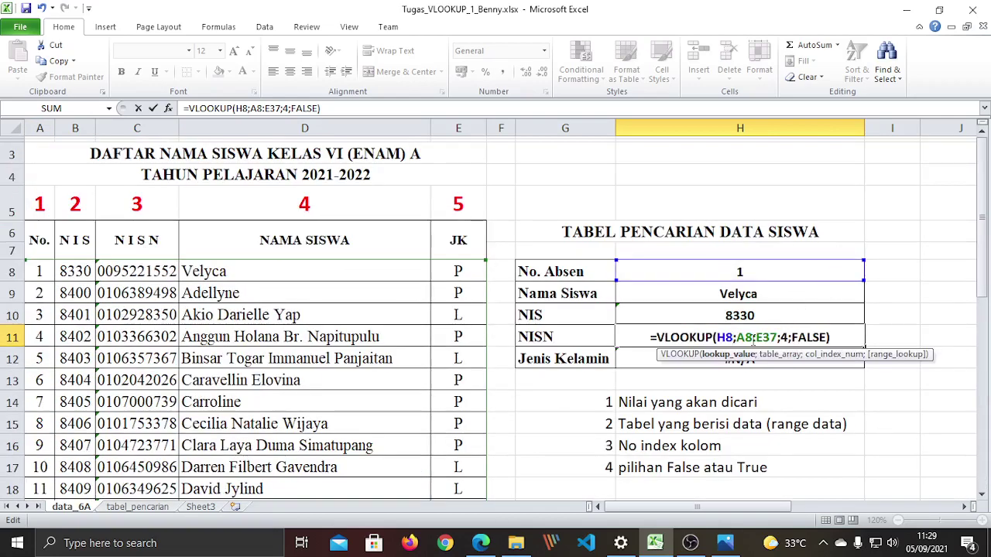
pyautogui.click(752, 338)
pyautogui.press('BackSpace')
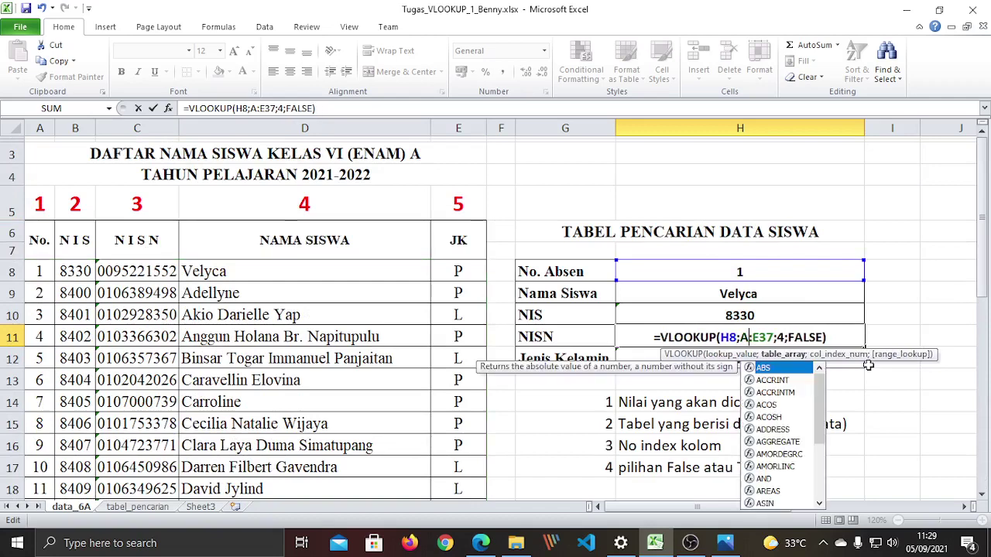
# Step: Correct the table range in the NISN cell's VLOOKUP formula to A6:E35
pyautogui.write('6')
pyautogui.press('Right')
pyautogui.press('Right')
pyautogui.press('Right')
pyautogui.press('Right')
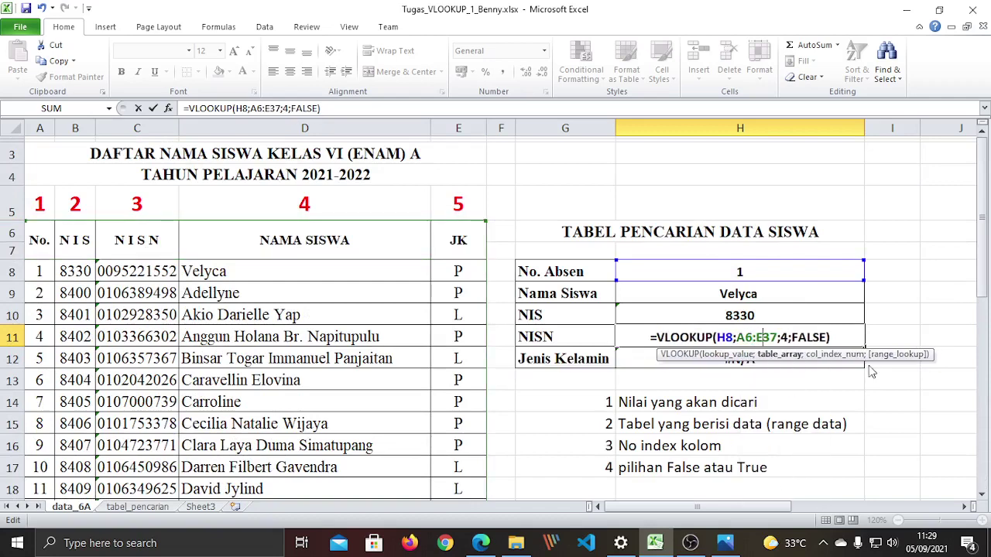
pyautogui.press('BackSpace')
pyautogui.write('5')
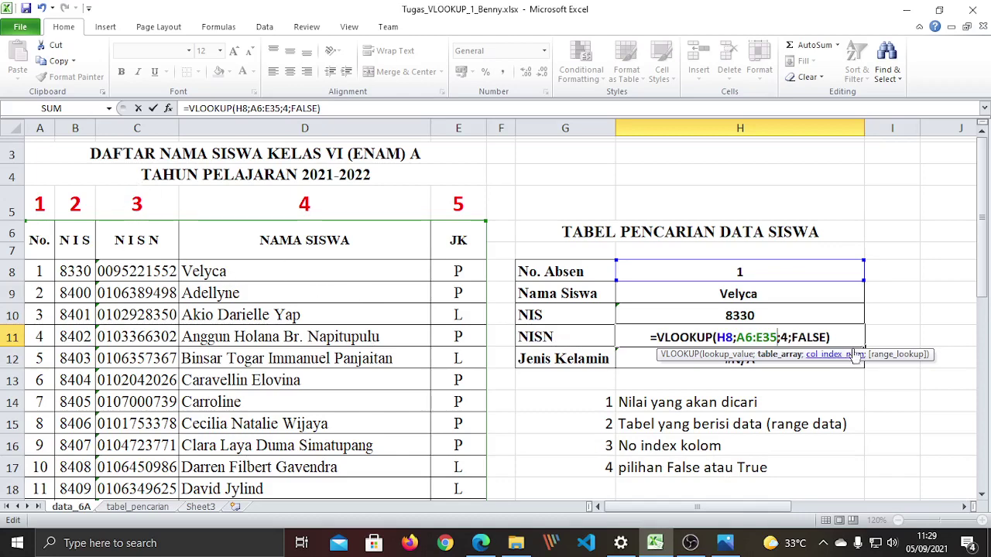
# Step: Set the column index in the NISN VLOOKUP formula to 3 and commit the formula
pyautogui.click(791, 335)
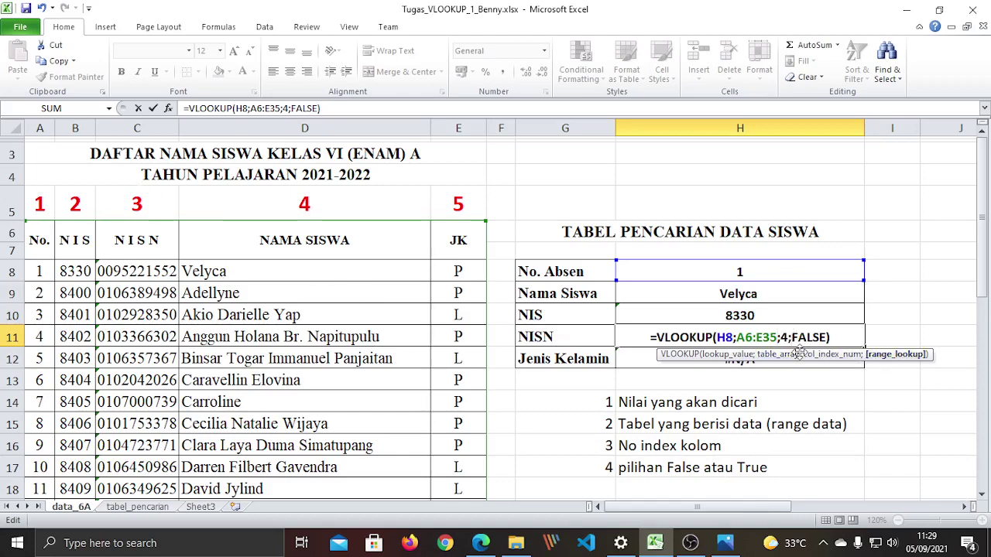
pyautogui.press('Left')
pyautogui.press('BackSpace')
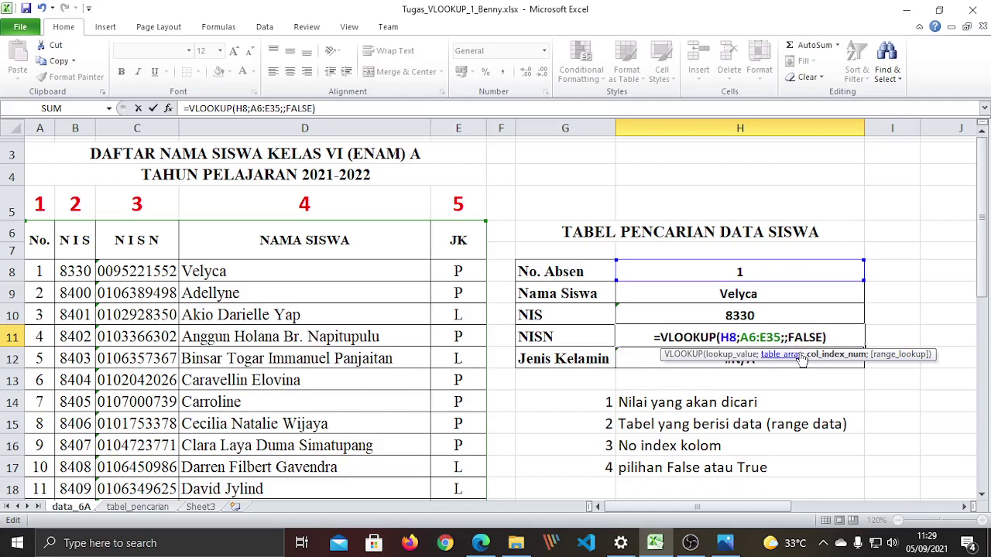
pyautogui.write('3')
pyautogui.press('Return')
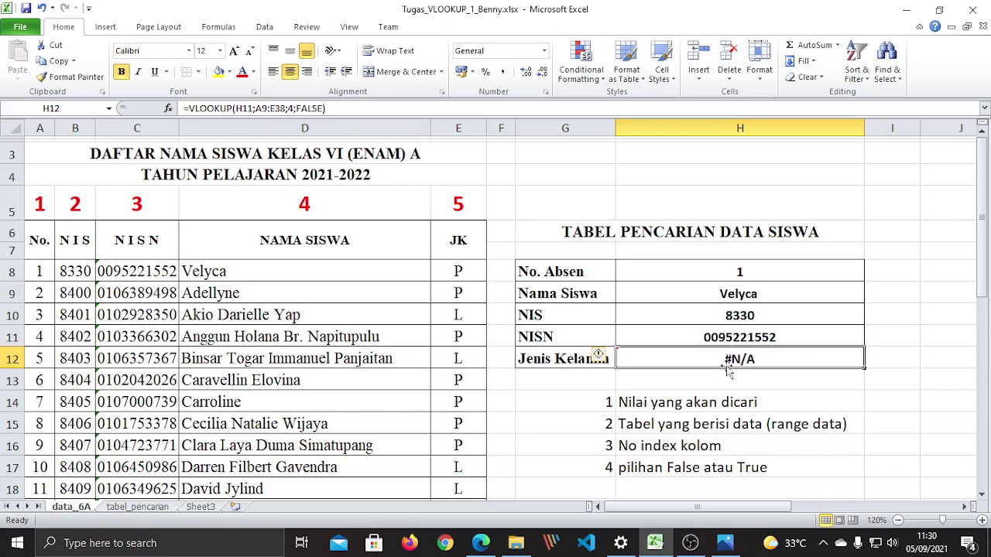
# Step: Change the lookup value in the Jenis Kelamin cell's VLOOKUP formula to H8
pyautogui.click(902, 423)
pyautogui.click(780, 362)
pyautogui.press('F2')
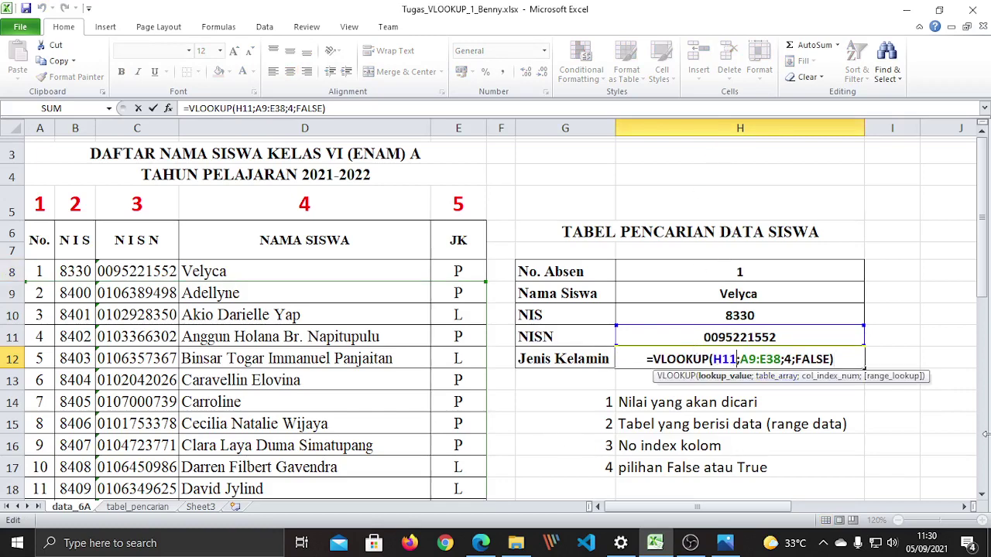
pyautogui.press('BackSpace')
pyautogui.press('BackSpace')
pyautogui.write('8')
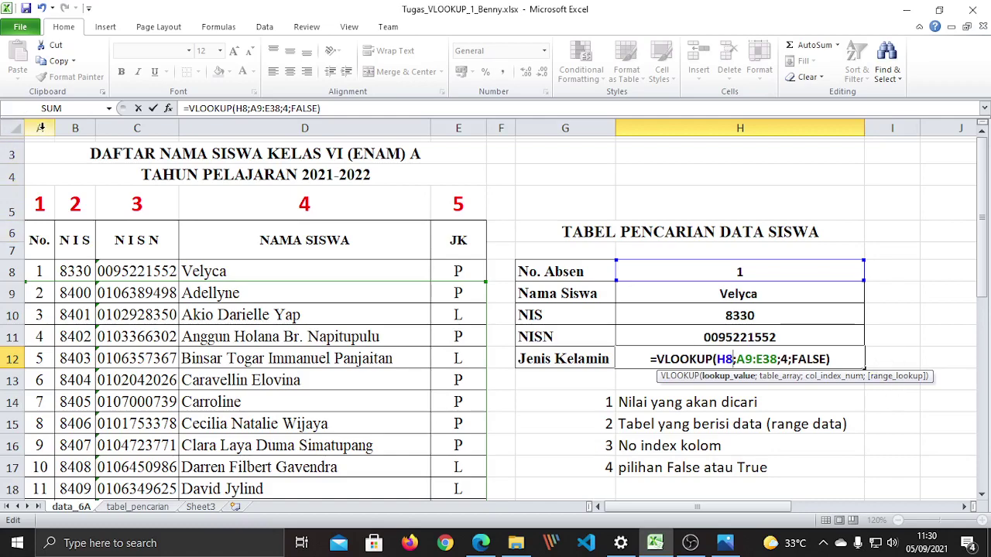
# Step: Check where the student list ends and set the Jenis Kelamin formula's table range to A6:E35
pyautogui.scroll(-9, 405, 311)
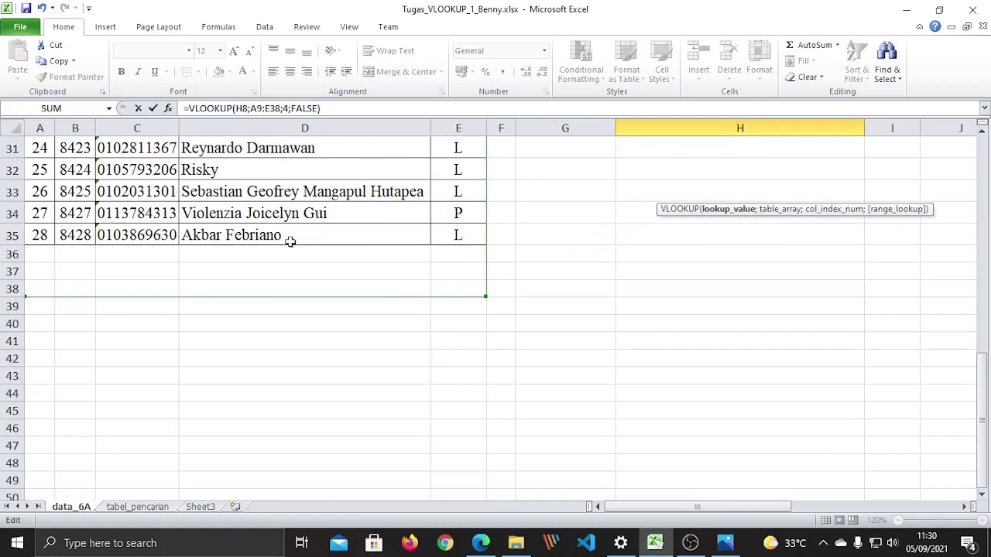
pyautogui.scroll(5, 717, 311)
pyautogui.scroll(3, 717, 311)
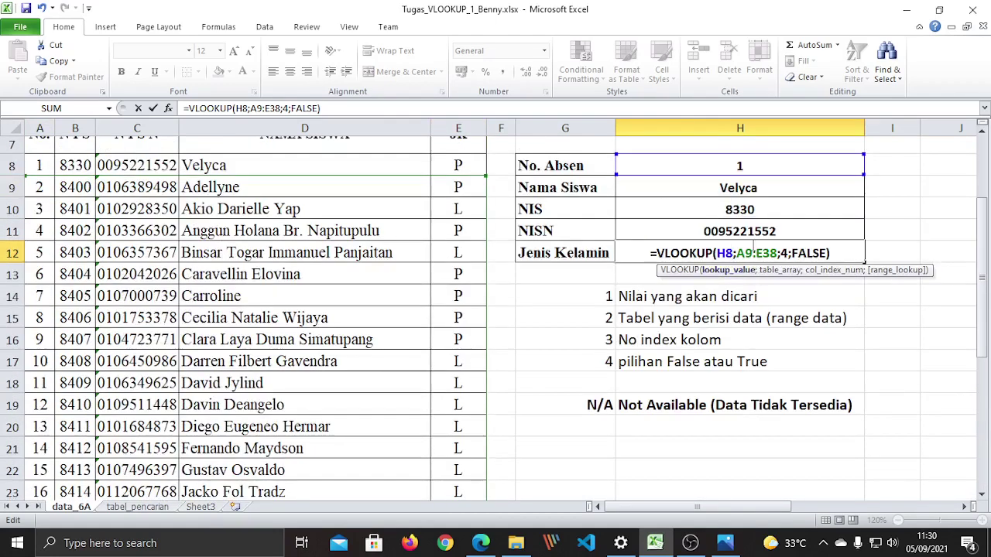
pyautogui.click(753, 252)
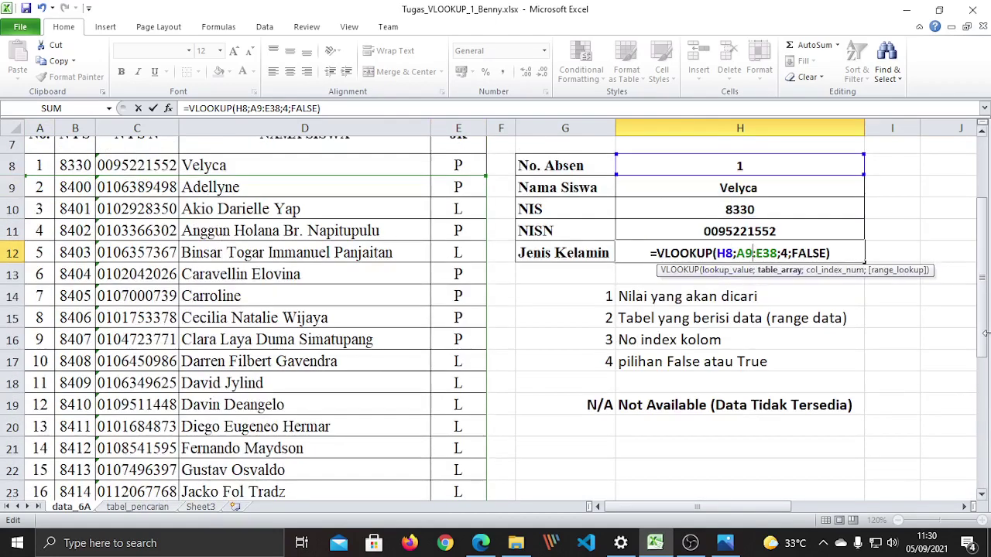
pyautogui.press('BackSpace')
pyautogui.write('6')
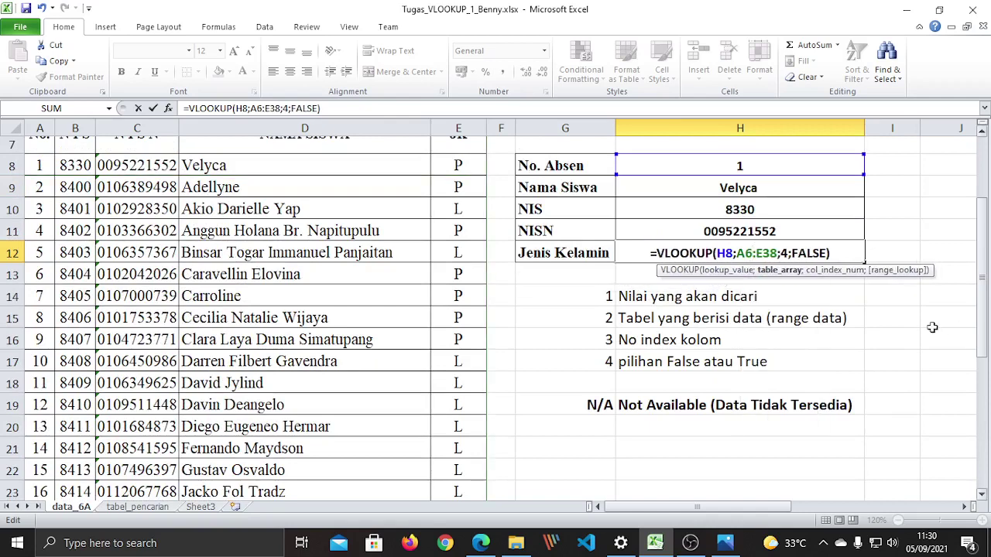
pyautogui.click(776, 252)
pyautogui.press('BackSpace')
pyautogui.write('5')
pyautogui.scroll(2, 329, 310)
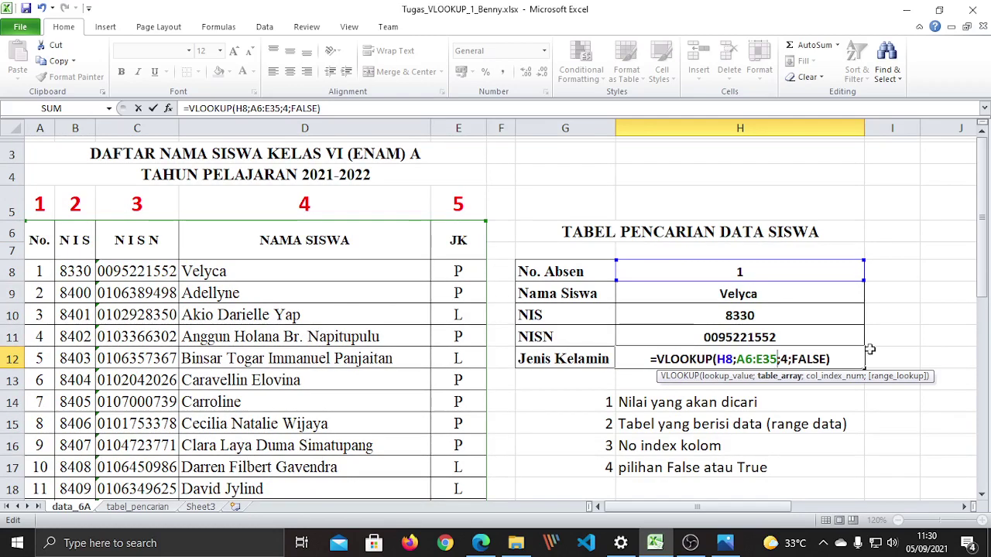
# Step: Set the column index in the Jenis Kelamin VLOOKUP formula to 5 and commit the formula
pyautogui.click(786, 357)
pyautogui.press('BackSpace')
pyautogui.write('5')
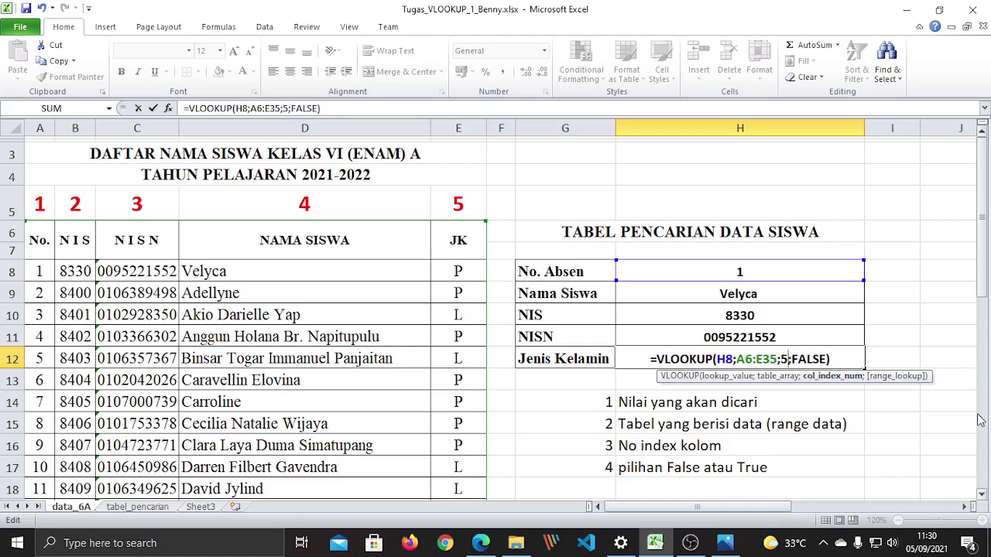
pyautogui.press('Return')
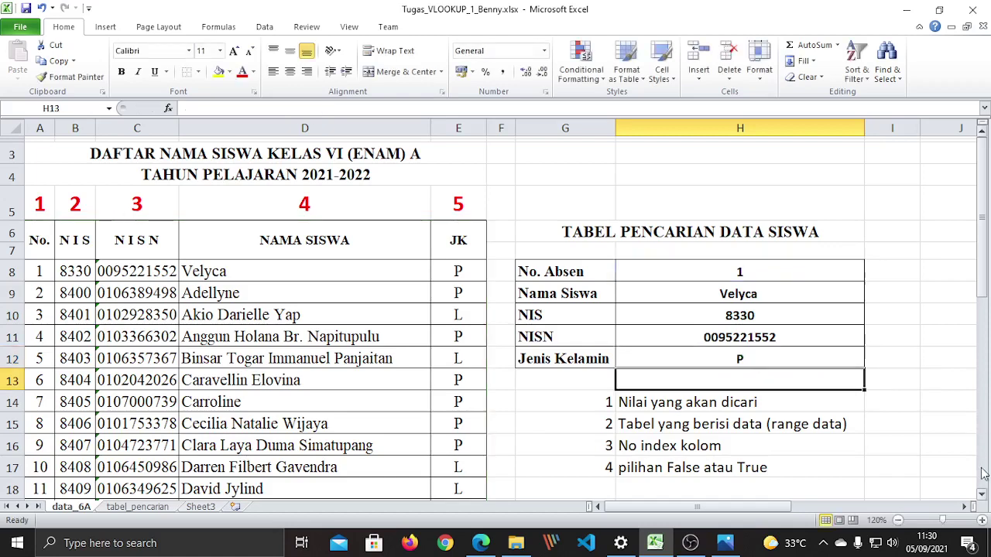
# Step: Review the formulas in the student search table, along with the notes on VLOOKUP arguments and N/A below it
pyautogui.click(897, 421)
pyautogui.click(751, 362)
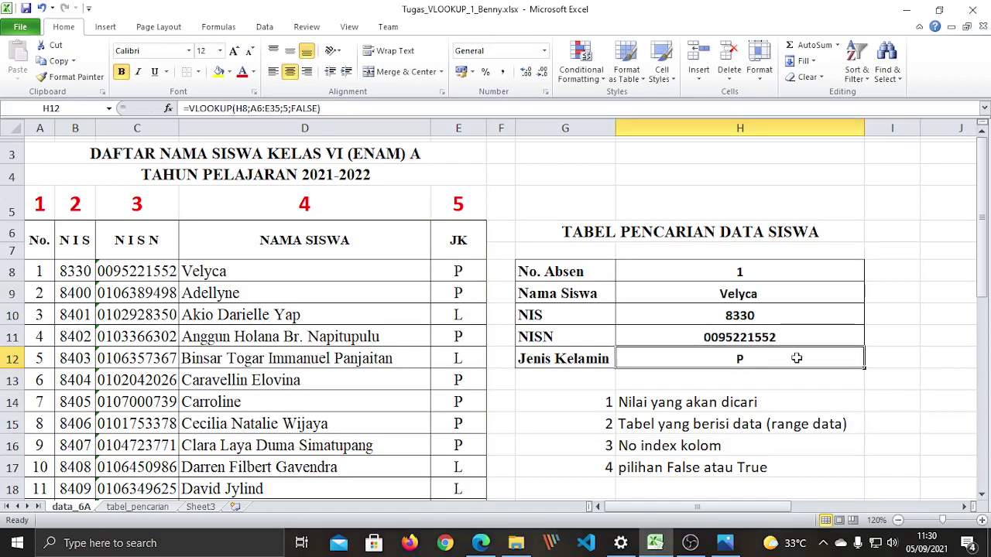
pyautogui.click(816, 430)
pyautogui.scroll(-2, 739, 417)
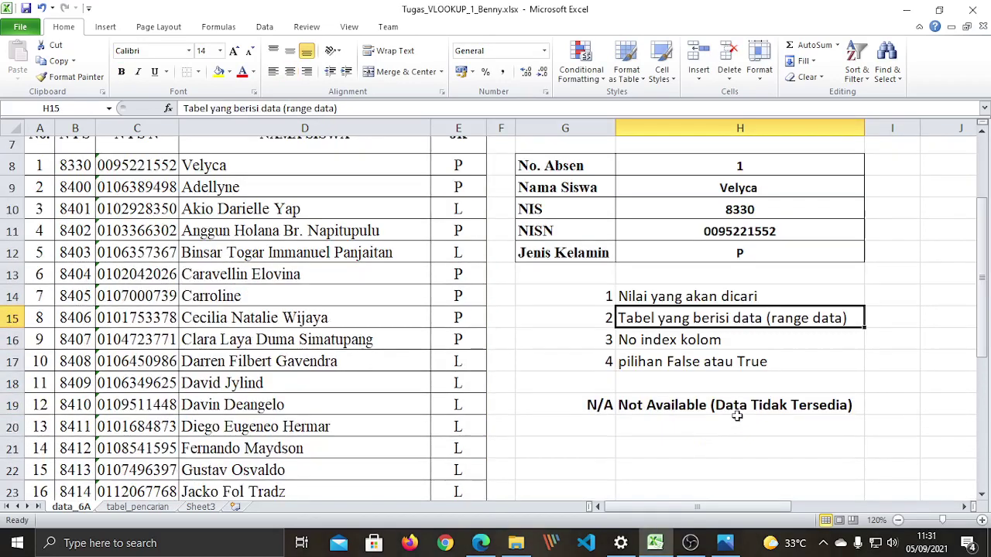
pyautogui.scroll(2, 739, 416)
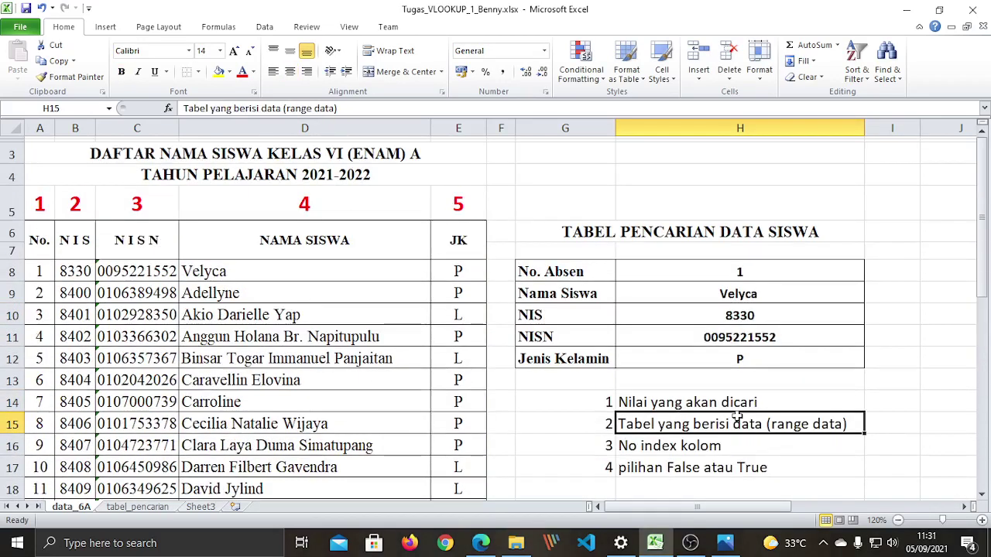
pyautogui.click(713, 276)
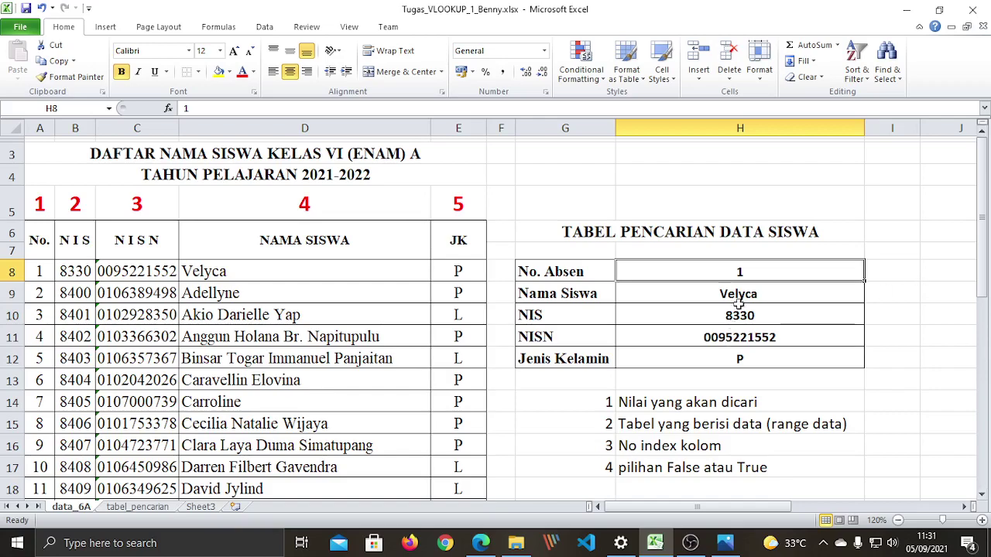
pyautogui.scroll(-3, 646, 477)
pyautogui.moveTo(601, 349); pyautogui.dragTo(743, 348)
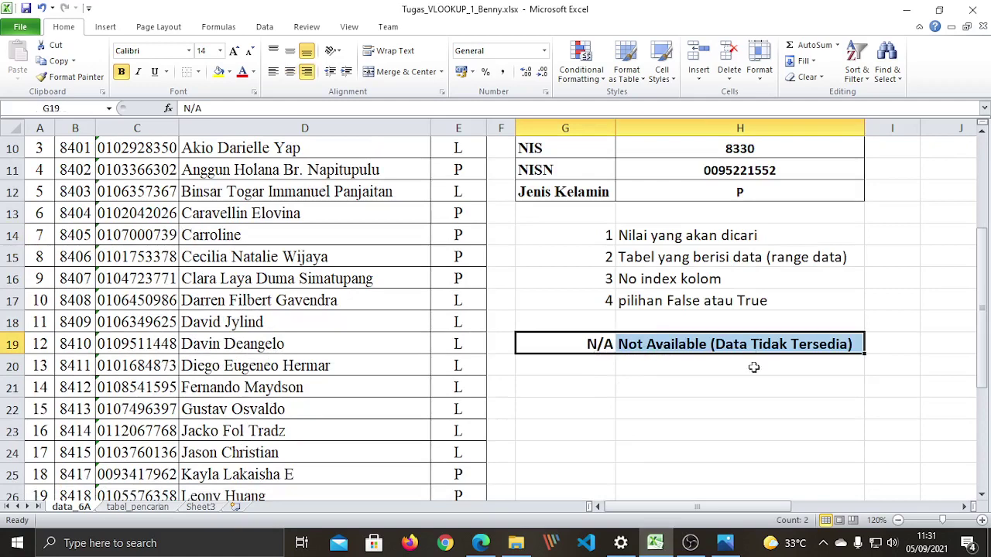
pyautogui.scroll(3, 752, 367)
pyautogui.click(718, 294)
pyautogui.click(718, 316)
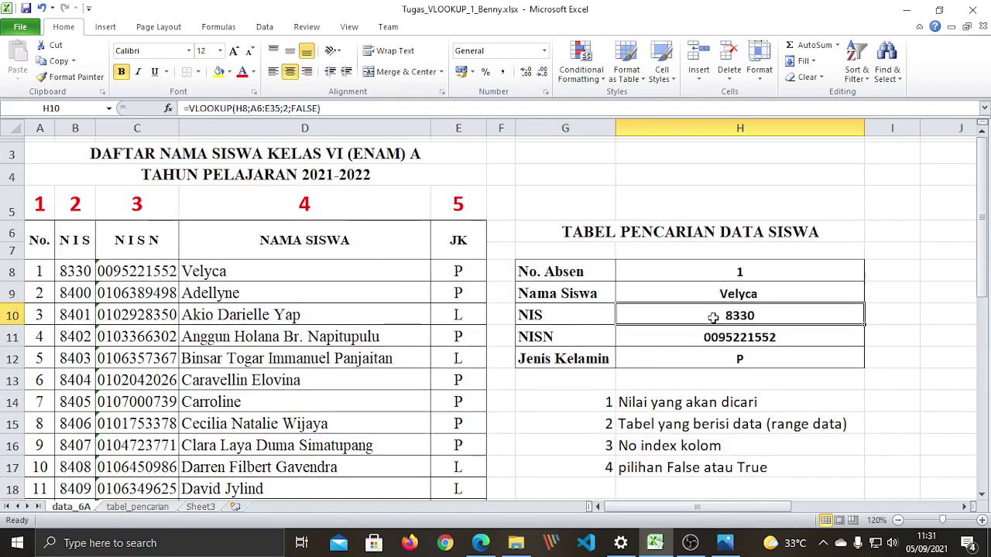
pyautogui.click(720, 337)
pyautogui.click(718, 364)
# Step: Test the search table with No. Absen 0 and check the attendance numbers in the student list
pyautogui.click(733, 271)
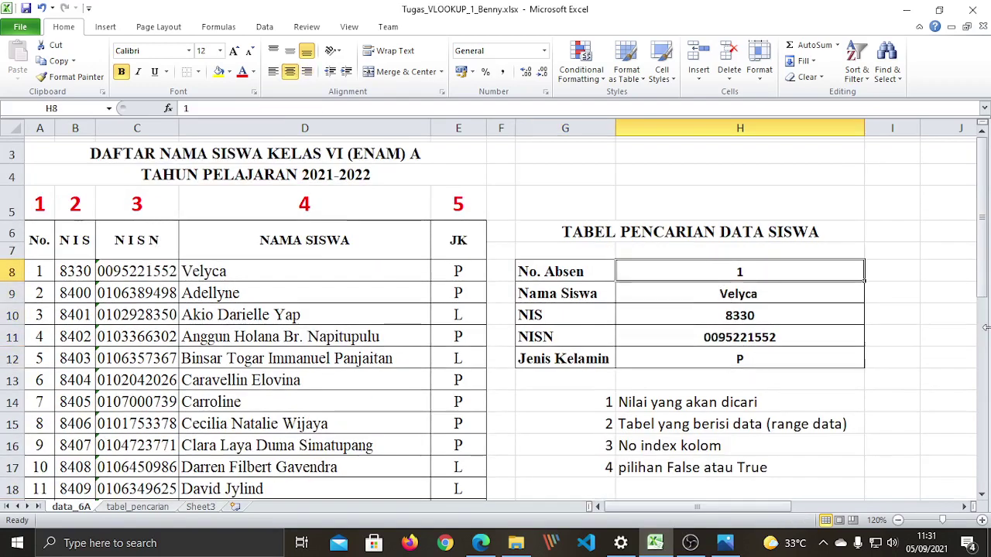
pyautogui.write('0')
pyautogui.press('Return')
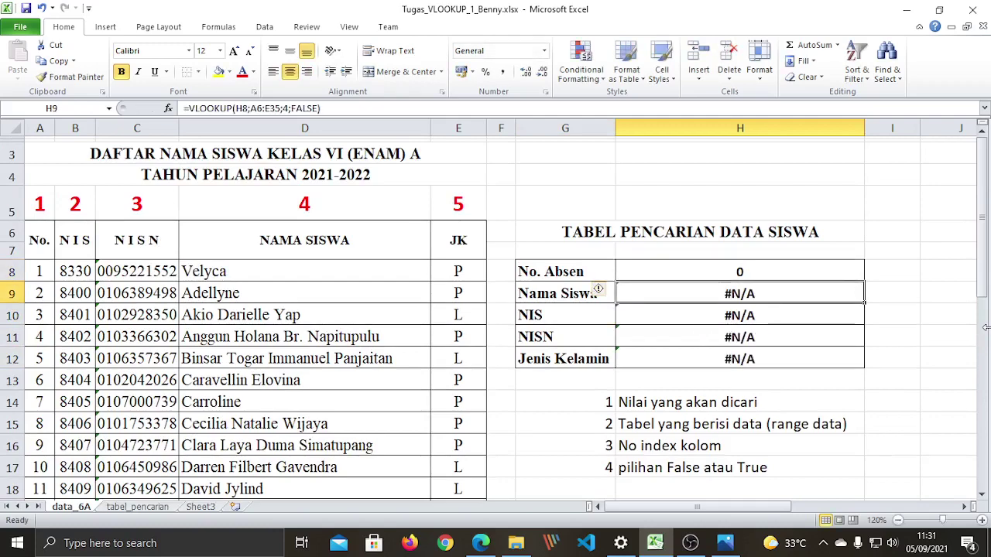
pyautogui.scroll(-7, 789, 310)
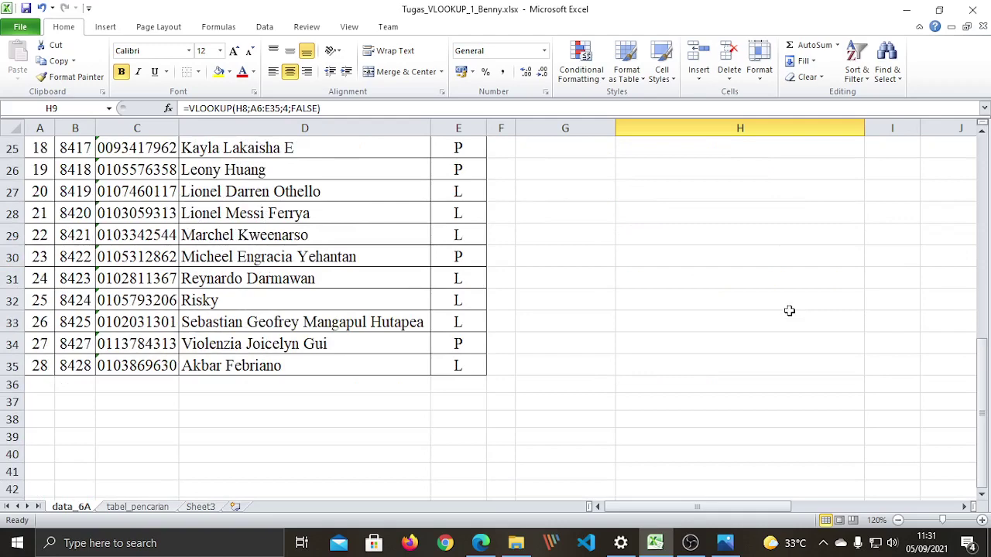
pyautogui.scroll(7, 789, 311)
# Step: Test the search table with No. Absen 29 and check it against the end of the student list
pyautogui.click(771, 272)
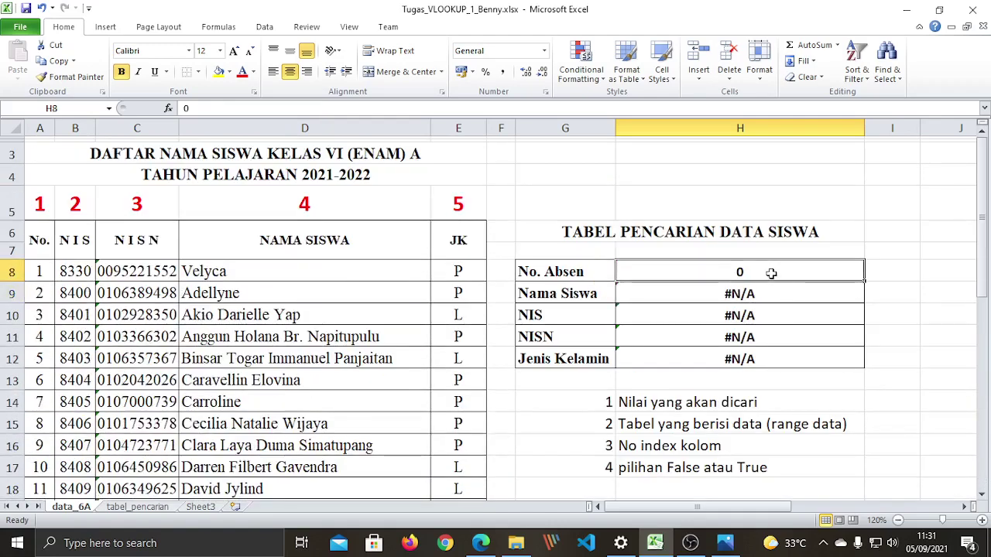
pyautogui.write('29')
pyautogui.press('Return')
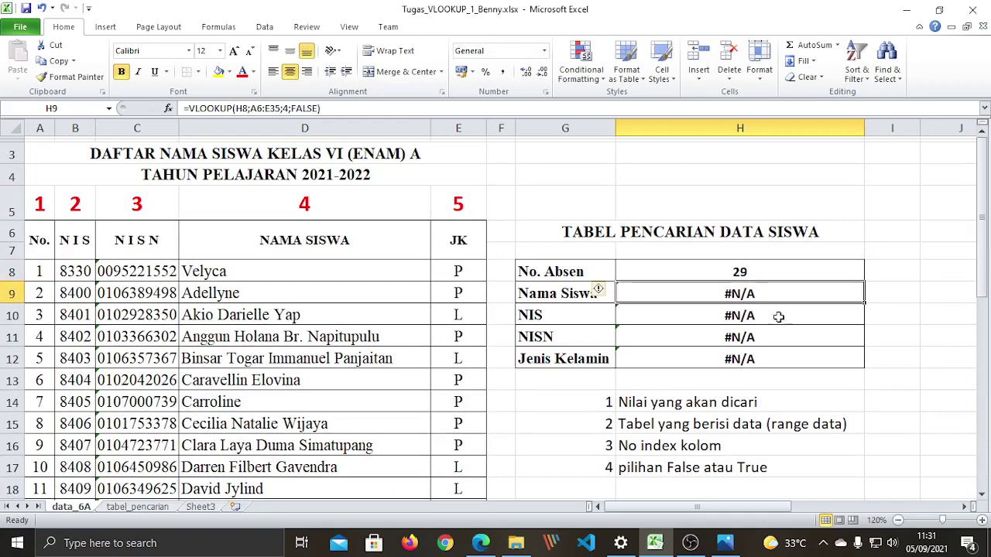
pyautogui.scroll(-7, 782, 322)
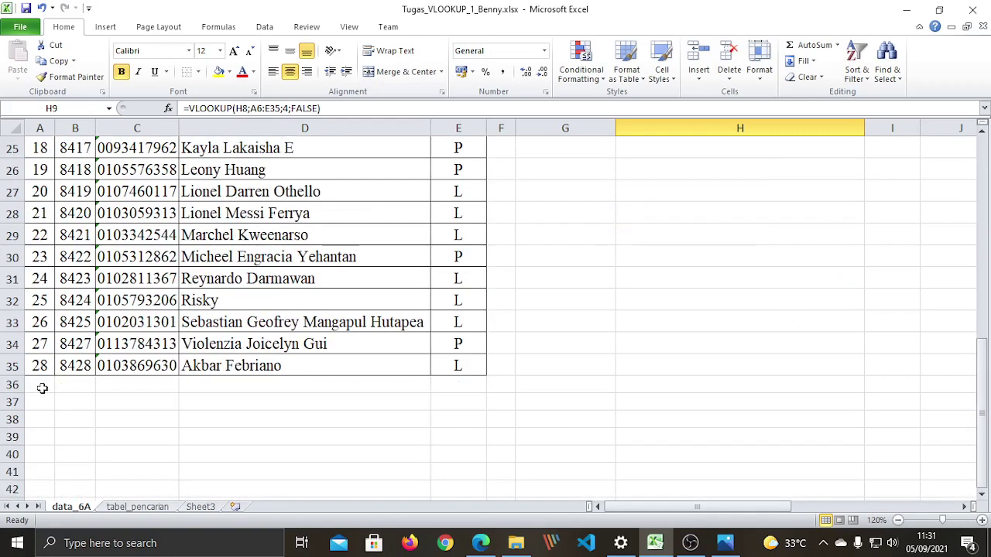
pyautogui.scroll(7, 813, 329)
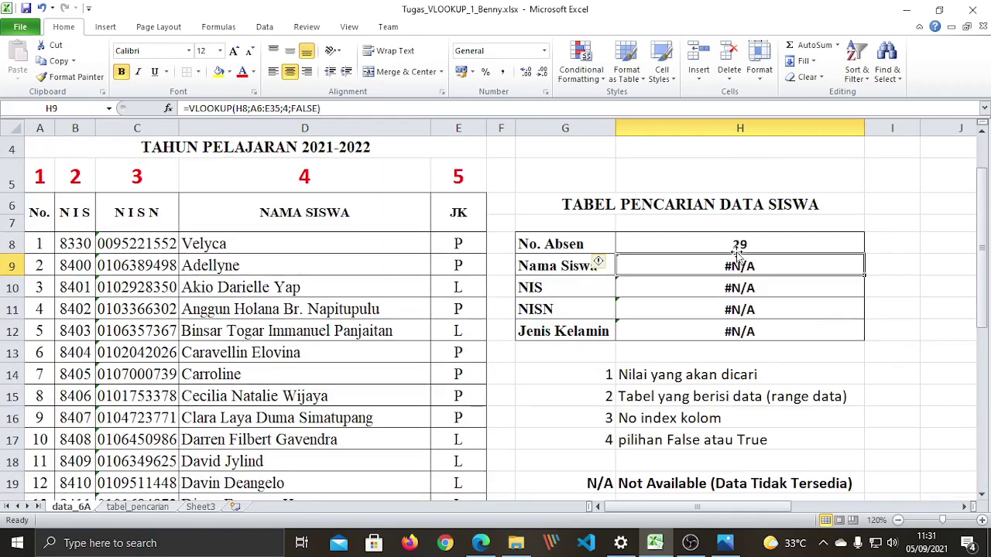
pyautogui.scroll(-3, 713, 301)
pyautogui.scroll(3, 790, 296)
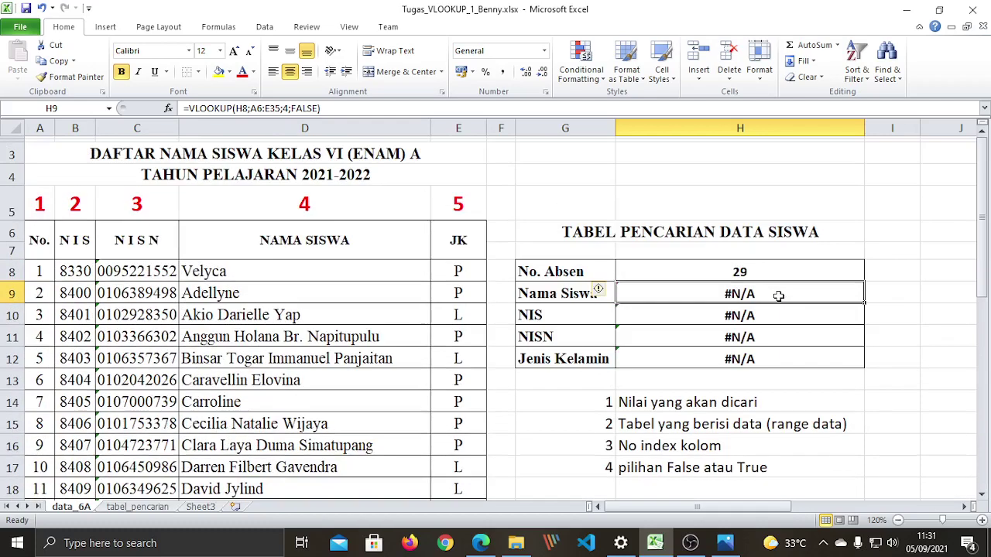
# Step: Set No. Absen in the search table to 28
pyautogui.click(754, 271)
pyautogui.write('28')
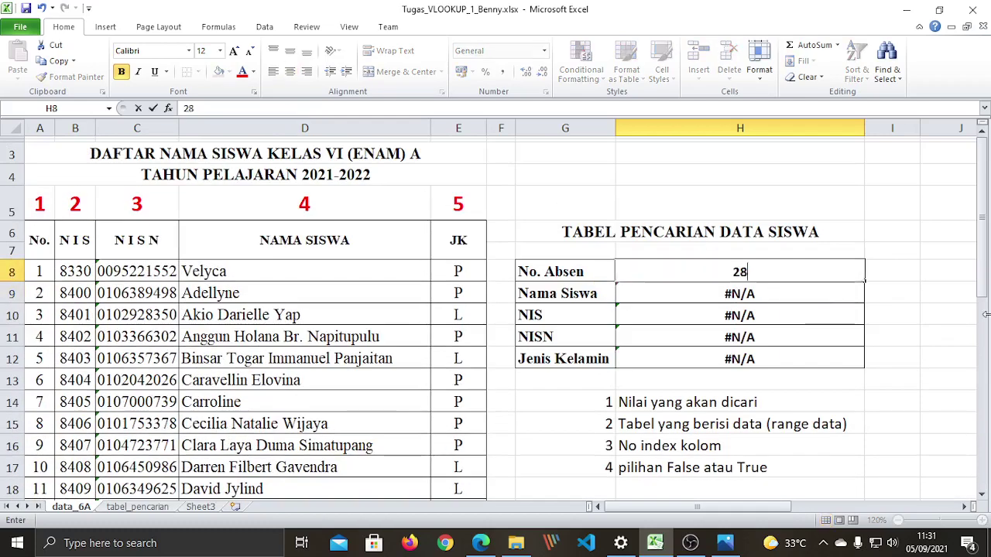
pyautogui.press('Return')
# Step: Compare the search table's values for the chosen No. Absen with the matching row in the student list
pyautogui.scroll(-8, 524, 333)
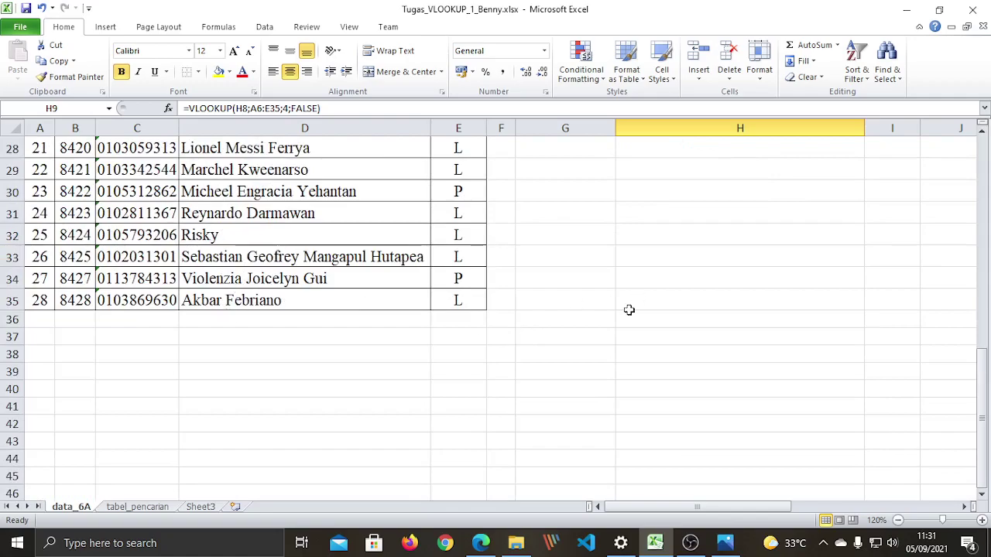
pyautogui.scroll(9, 629, 309)
pyautogui.scroll(-4, 699, 315)
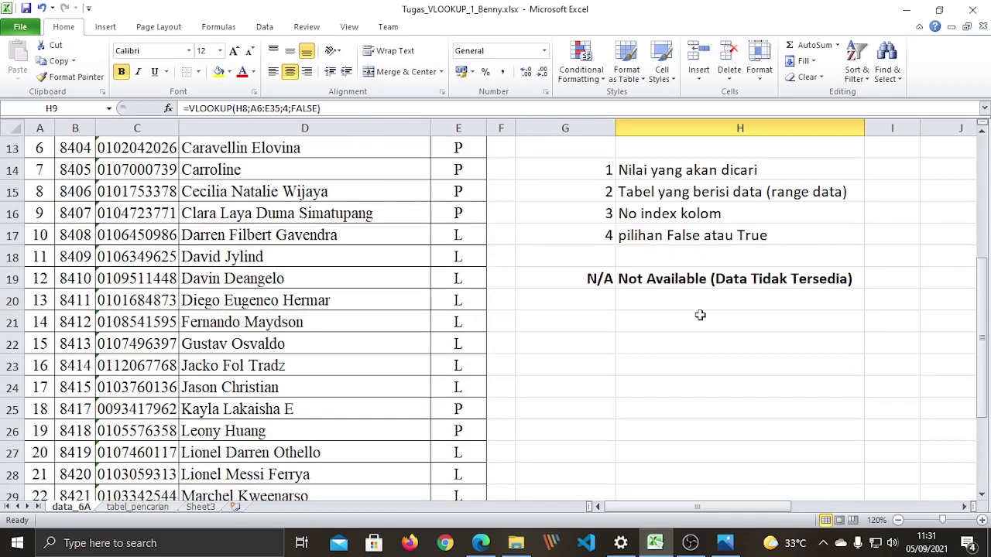
pyautogui.scroll(3, 699, 315)
pyautogui.scroll(-2, 697, 295)
pyautogui.scroll(3, 685, 193)
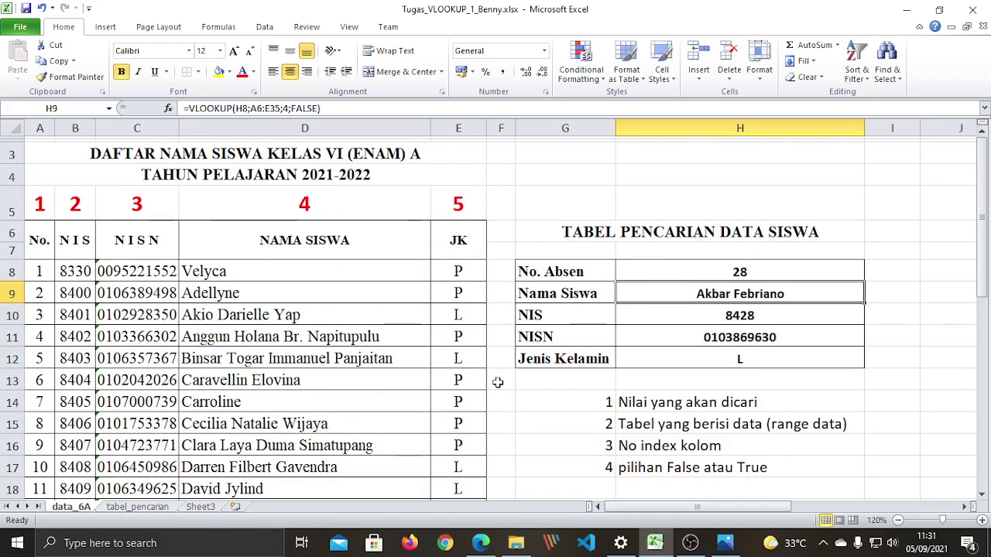
pyautogui.click(748, 343)
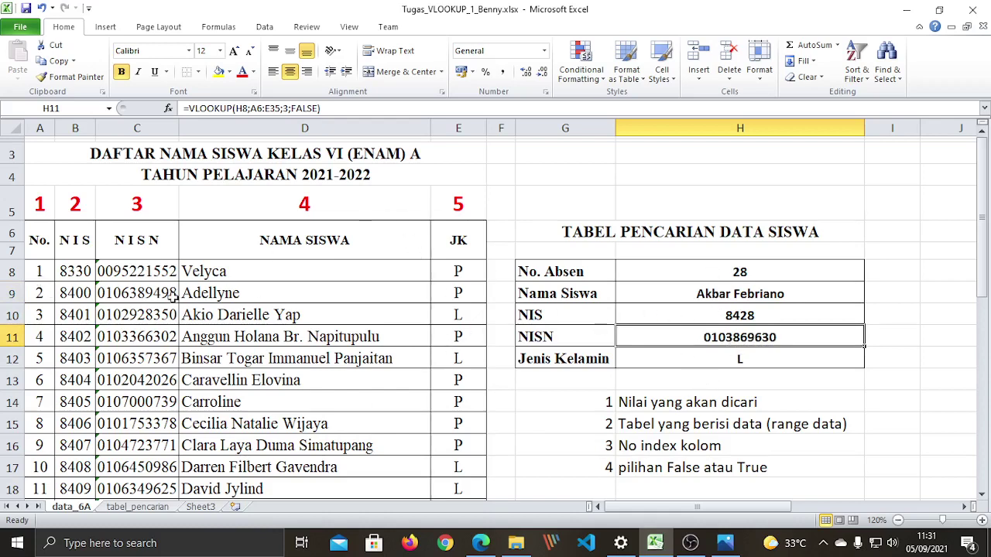
pyautogui.scroll(-4, 245, 325)
pyautogui.scroll(4, 245, 326)
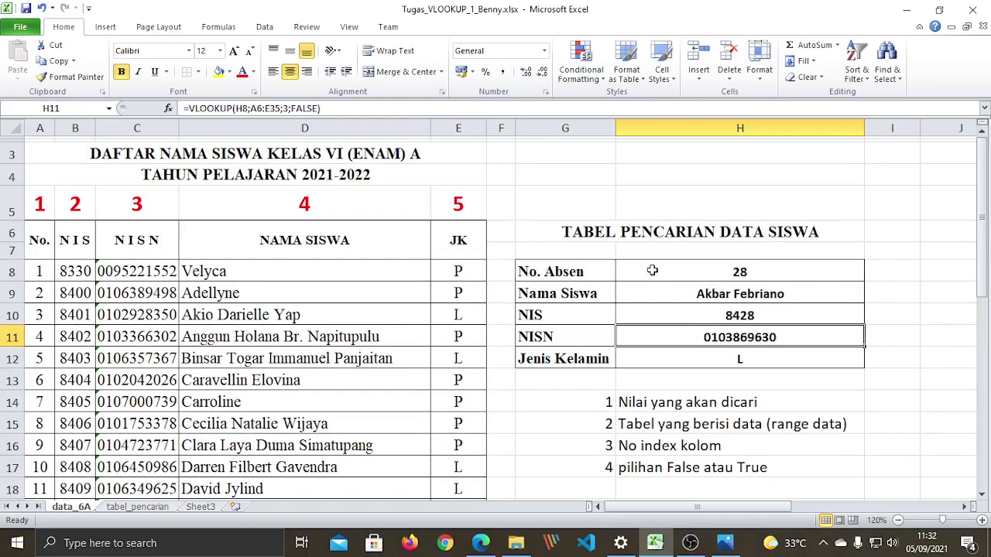
pyautogui.moveTo(627, 273); pyautogui.dragTo(779, 353)
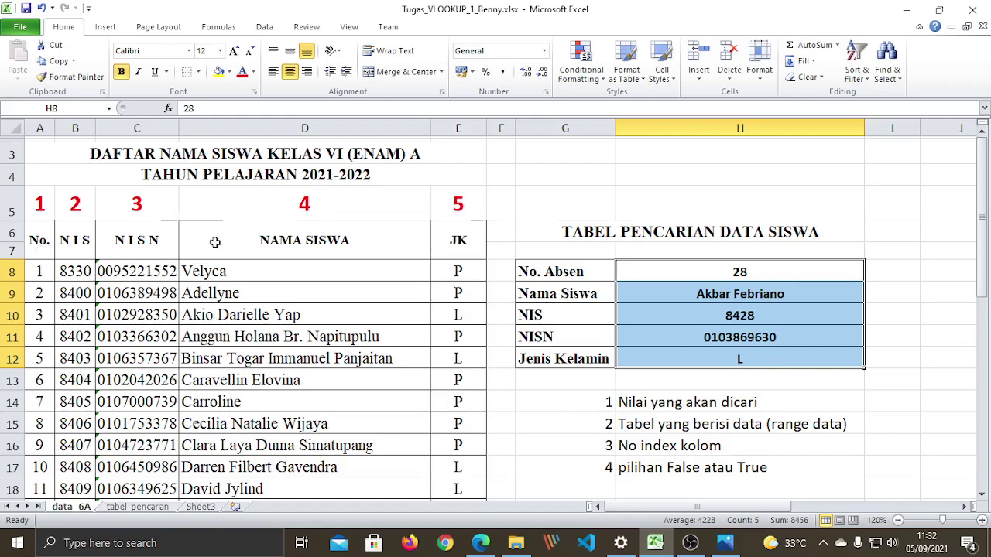
# Step: Examine the student list range A6:E35 and the attendance-number search table that draws on it
pyautogui.moveTo(43, 240); pyautogui.dragTo(469, 515)
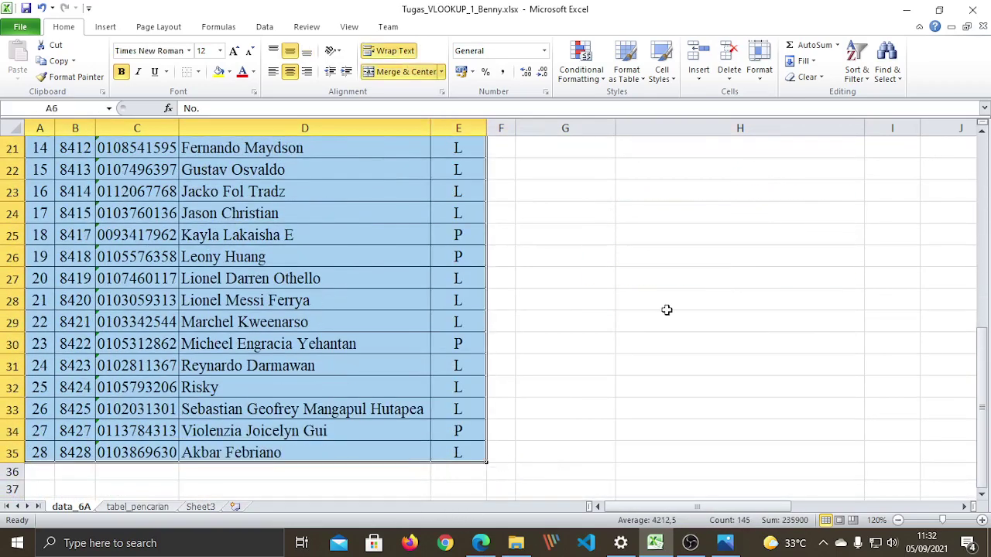
pyautogui.scroll(6, 668, 312)
pyautogui.moveTo(542, 271); pyautogui.dragTo(743, 363)
pyautogui.click(745, 359)
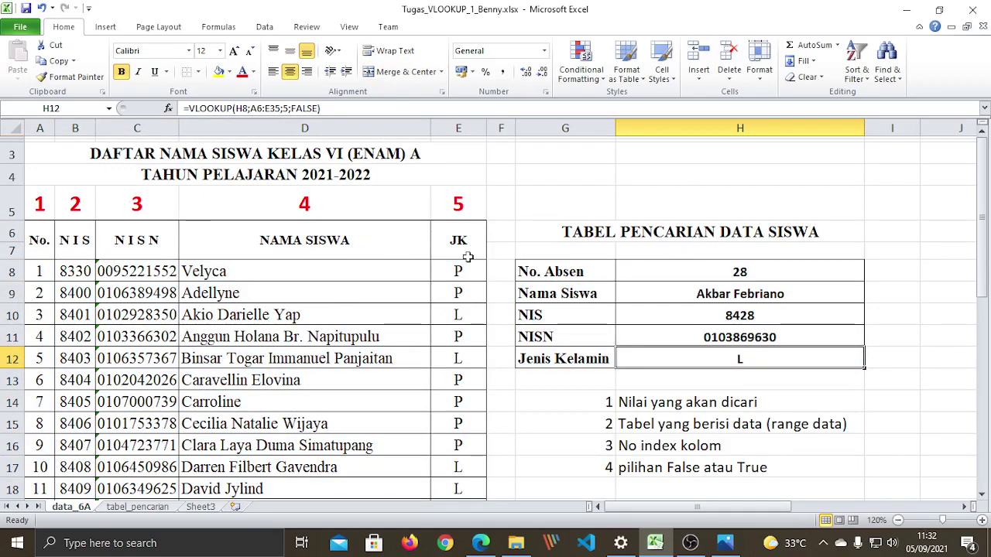
pyautogui.moveTo(30, 231); pyautogui.dragTo(454, 456)
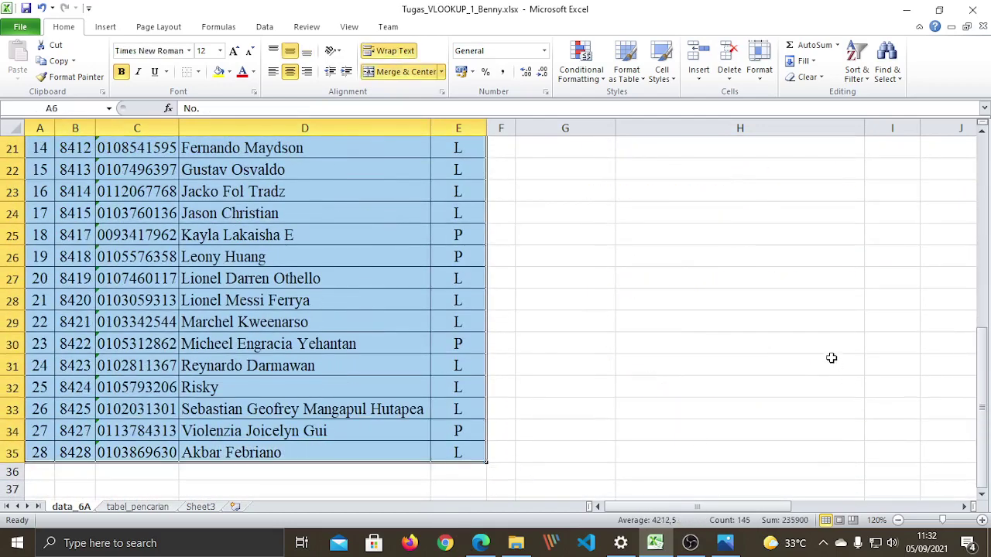
pyautogui.scroll(6, 524, 358)
pyautogui.moveTo(528, 274); pyautogui.dragTo(759, 354)
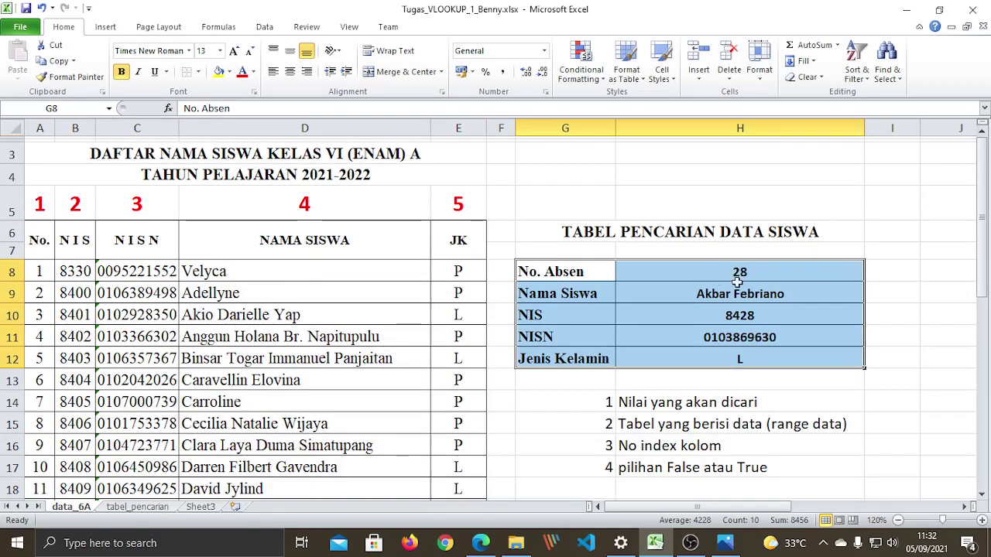
pyautogui.moveTo(44, 239); pyautogui.dragTo(473, 452)
pyautogui.scroll(6, 359, 359)
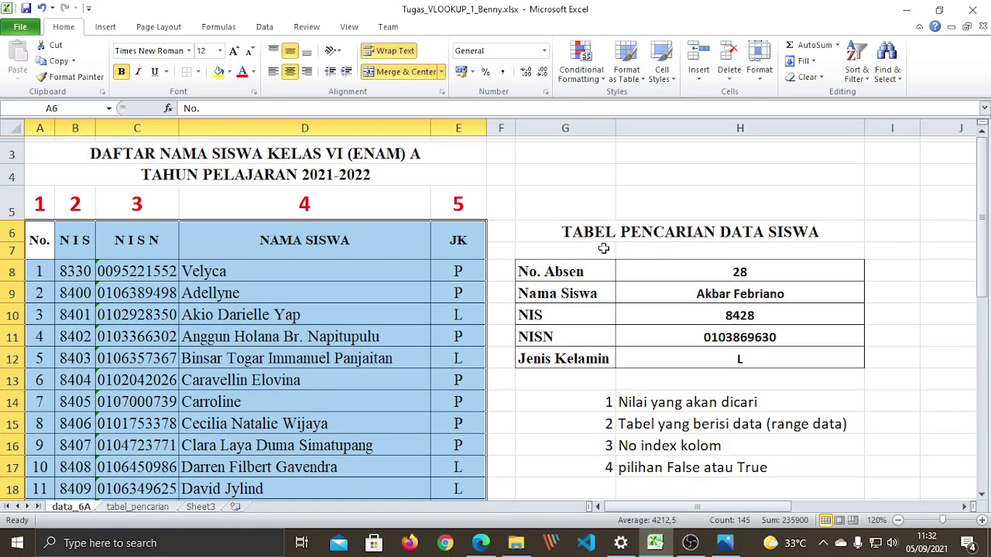
# Step: Review the No. Absen cell and the VLOOKUP result cells H9:H12 against the student rows A8:E35
pyautogui.click(691, 288)
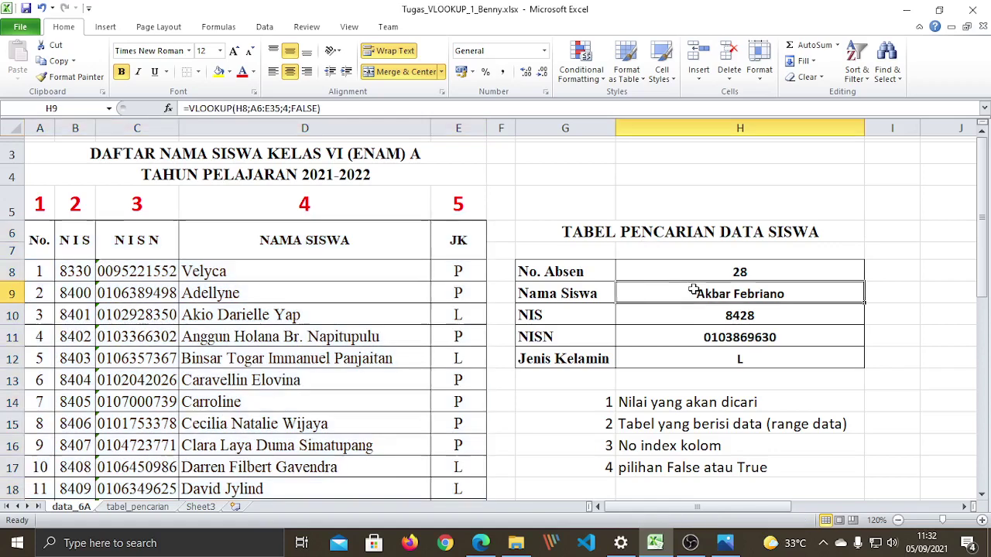
pyautogui.click(657, 271)
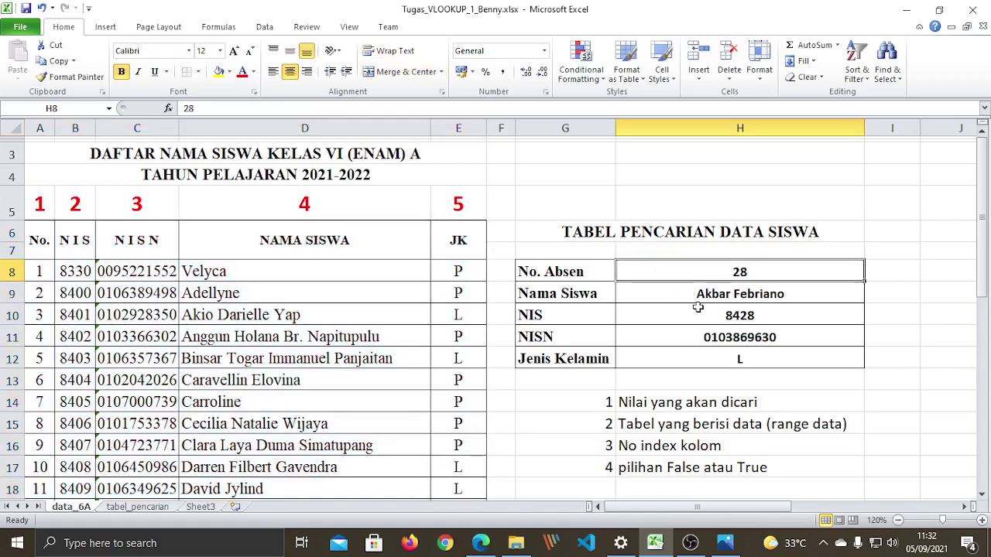
pyautogui.moveTo(34, 241); pyautogui.dragTo(450, 426)
pyautogui.click(644, 404)
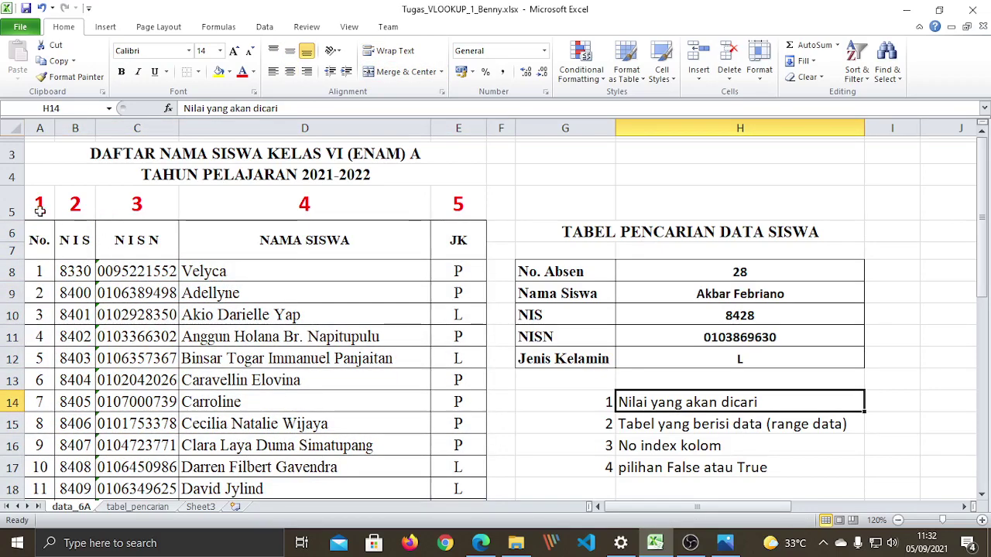
pyautogui.moveTo(36, 271); pyautogui.dragTo(442, 436)
pyautogui.moveTo(447, 495); pyautogui.dragTo(446, 453)
pyautogui.scroll(6, 393, 411)
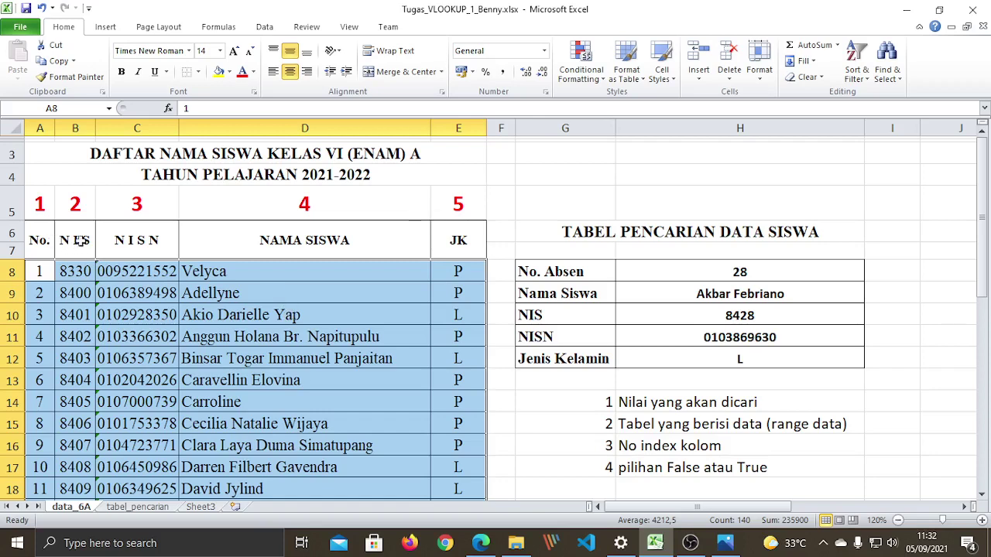
pyautogui.moveTo(742, 294); pyautogui.dragTo(757, 349)
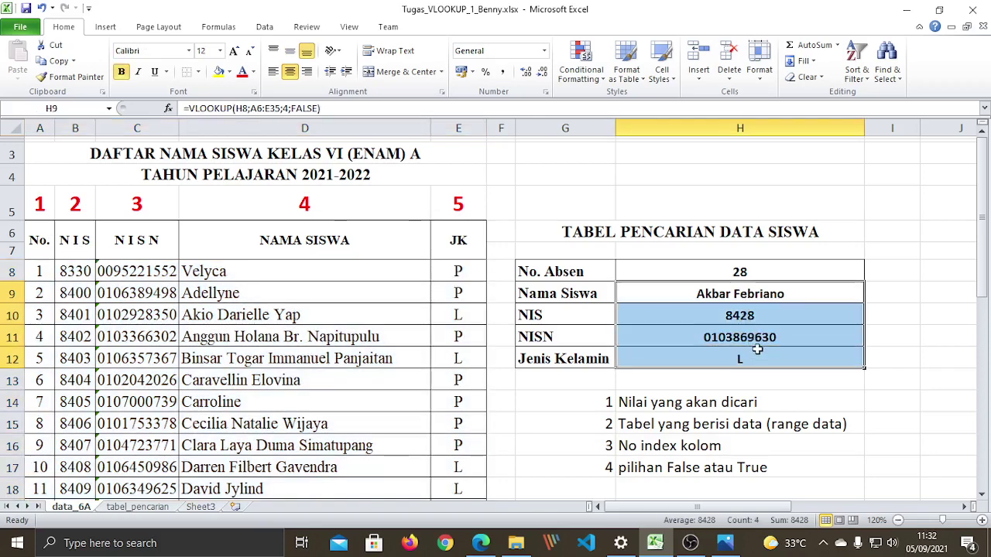
pyautogui.click(683, 386)
pyautogui.press('Down')
pyautogui.press('Down')
pyautogui.click(663, 403)
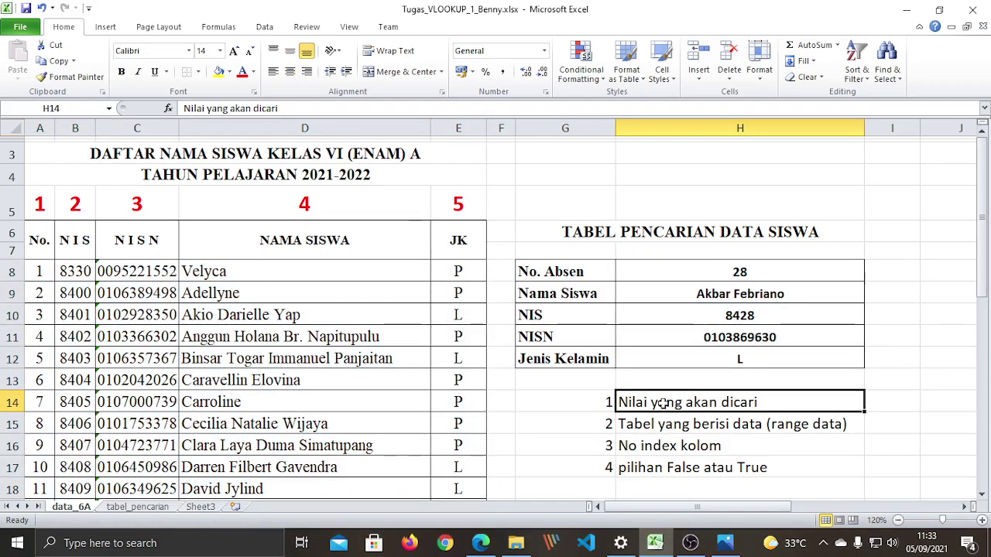
pyautogui.scroll(-2, 664, 402)
pyautogui.scroll(2, 663, 402)
pyautogui.scroll(-2, 663, 402)
pyautogui.scroll(2, 664, 402)
# Step: Go to the DAFTAR NILAI SISWA table and examine its layout and the search table beside it
pyautogui.moveTo(709, 507); pyautogui.dragTo(873, 511)
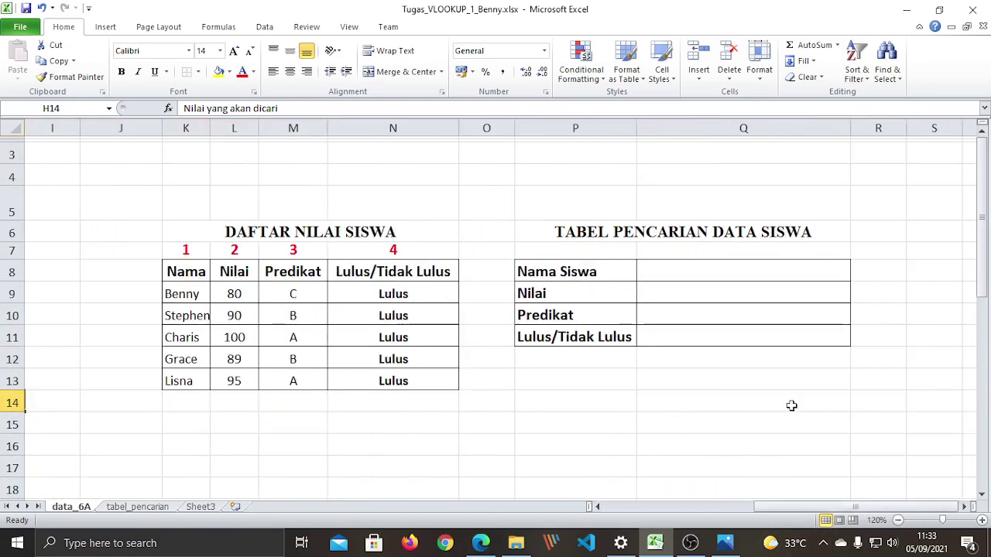
pyautogui.click(672, 396)
pyautogui.click(489, 386)
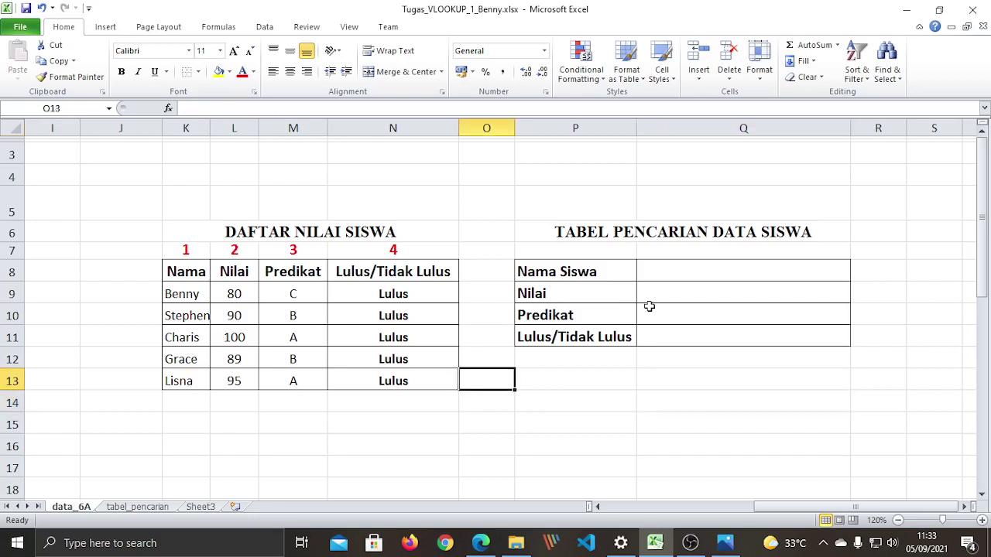
pyautogui.click(659, 403)
pyautogui.click(657, 292)
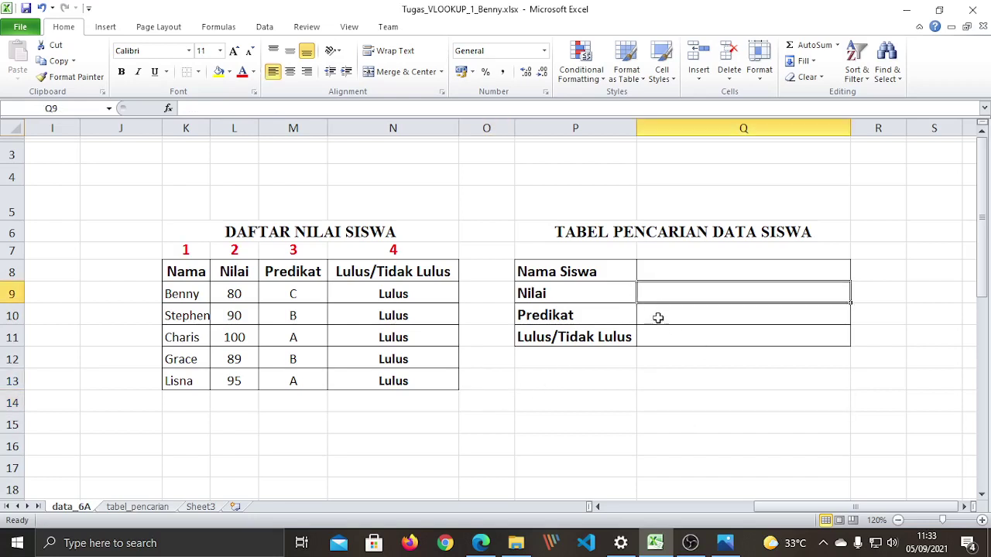
pyautogui.click(658, 316)
pyautogui.click(660, 339)
pyautogui.click(635, 422)
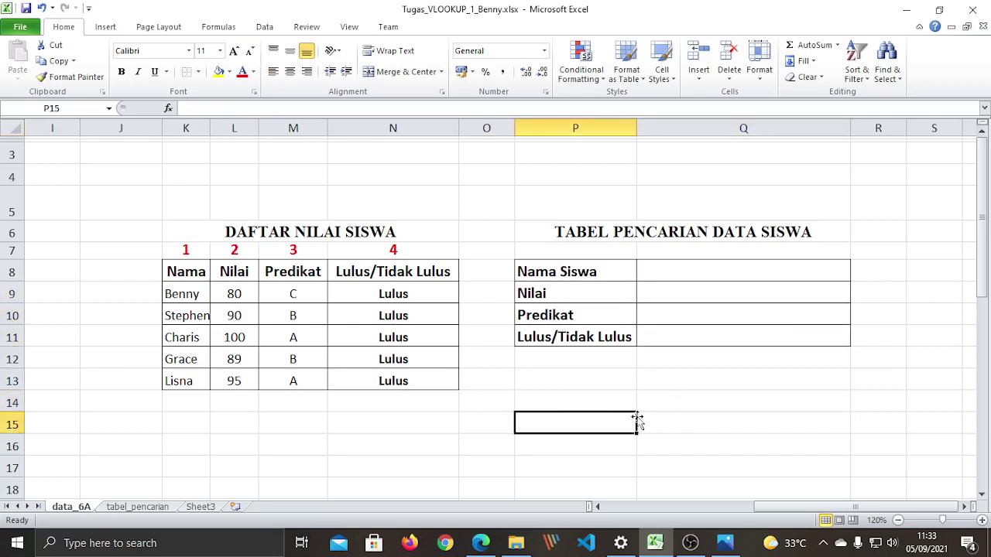
pyautogui.click(712, 392)
pyautogui.click(549, 395)
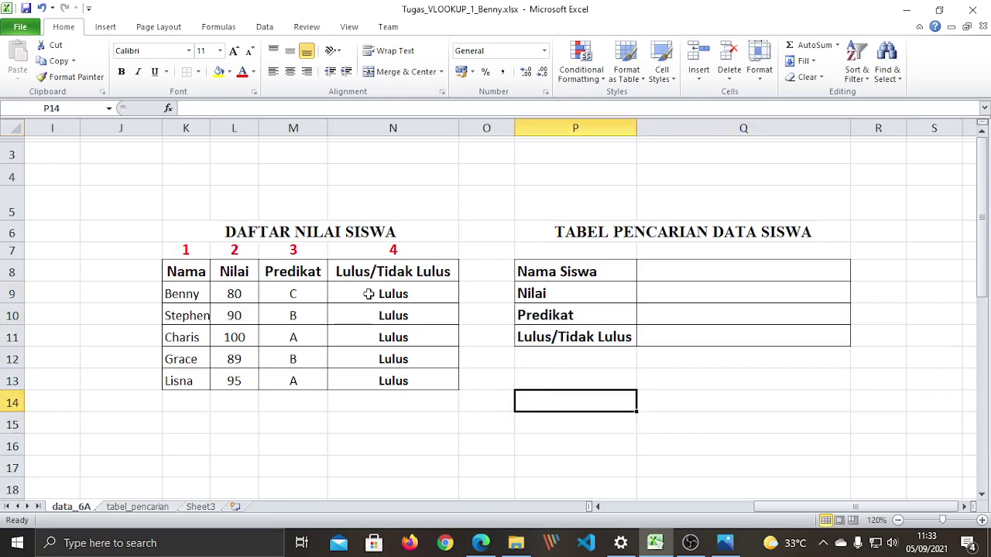
pyautogui.click(369, 292)
pyautogui.click(715, 290)
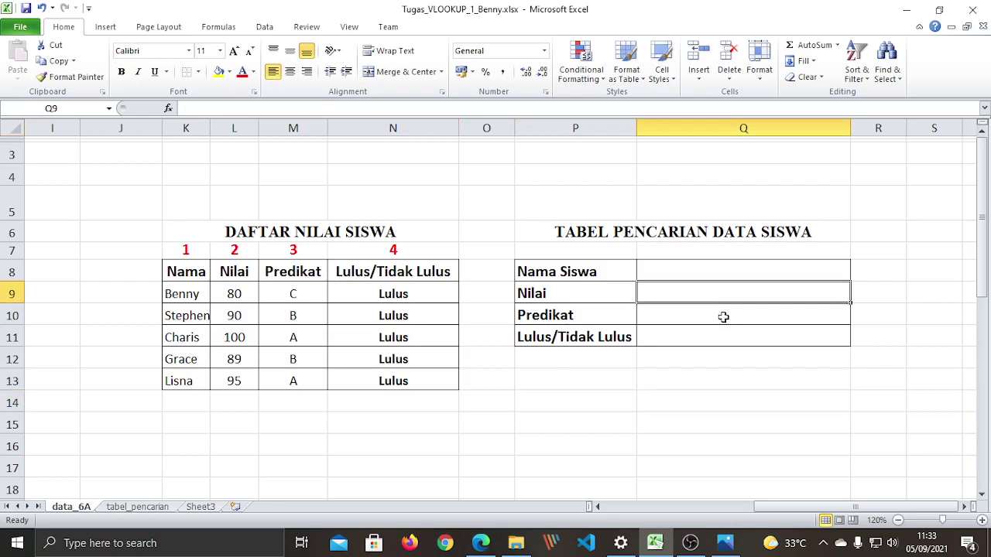
pyautogui.click(723, 317)
pyautogui.click(723, 341)
pyautogui.moveTo(702, 289); pyautogui.dragTo(709, 335)
pyautogui.click(641, 431)
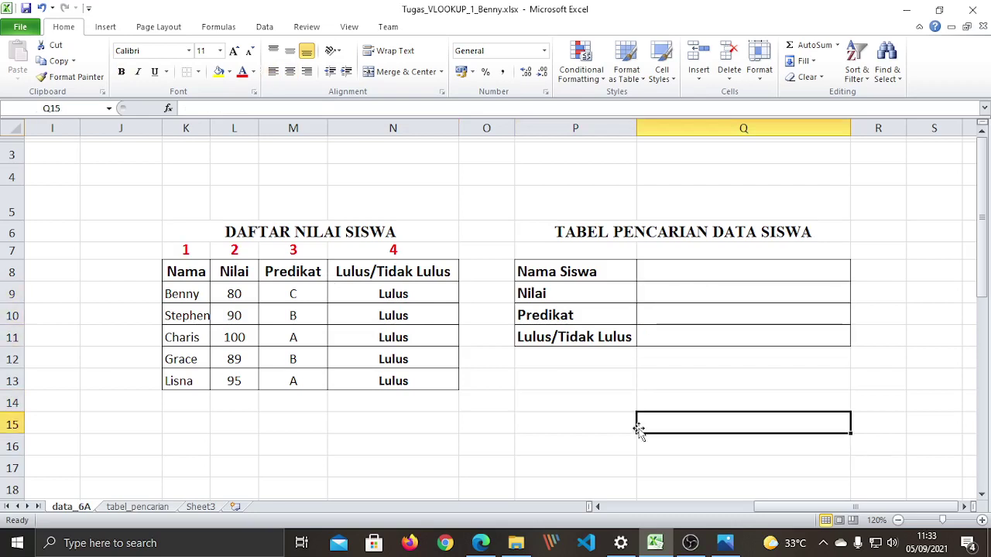
# Step: Examine the Nama Siswa input cell and the Nilai, Predikat and Lulus/Tidak Lulus result cells of the grade search table
pyautogui.click(709, 273)
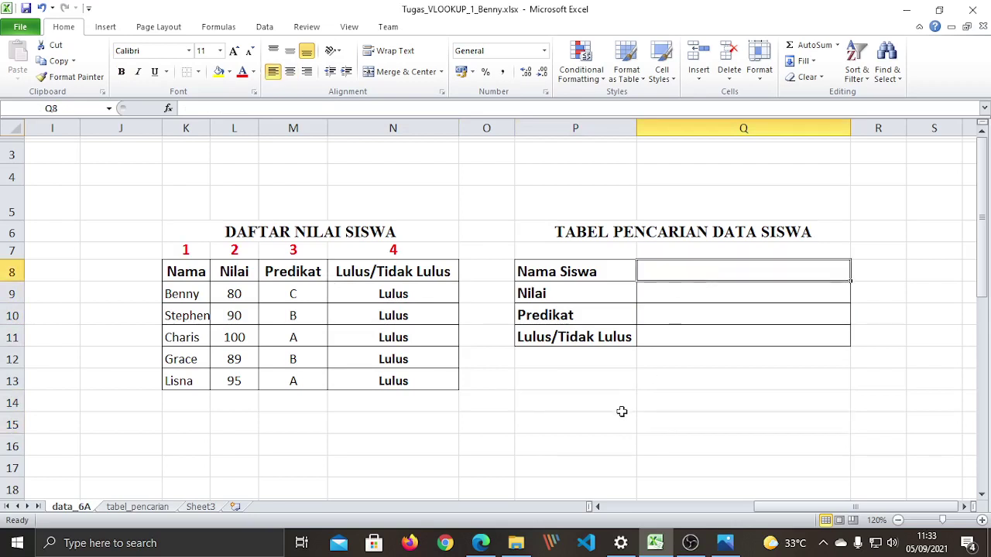
pyautogui.click(743, 450)
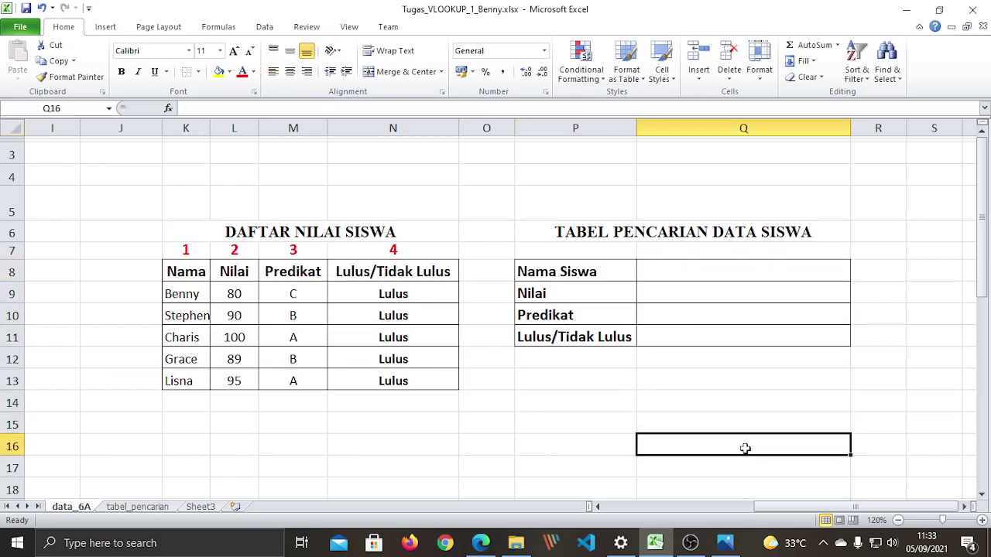
pyautogui.click(691, 269)
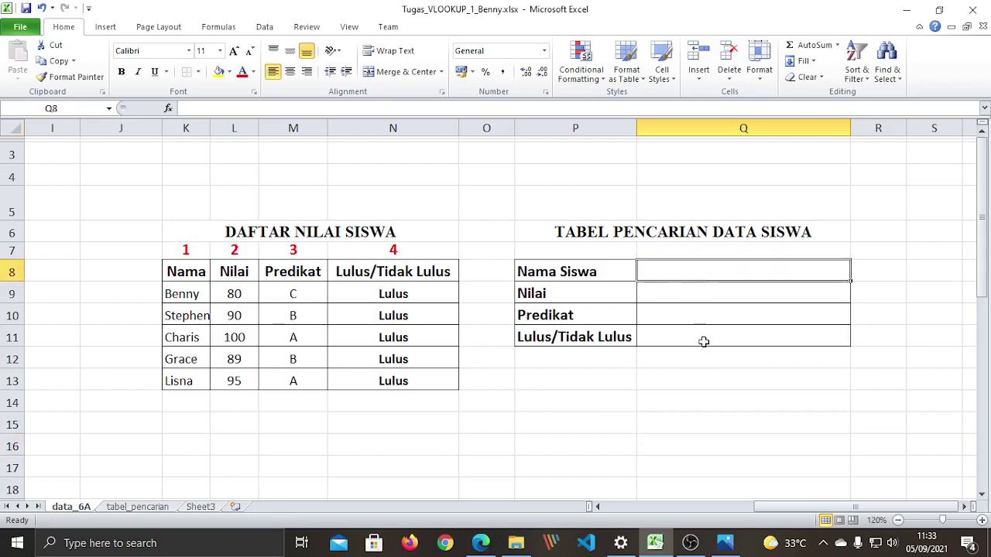
pyautogui.click(693, 430)
pyautogui.click(688, 272)
pyautogui.click(696, 293)
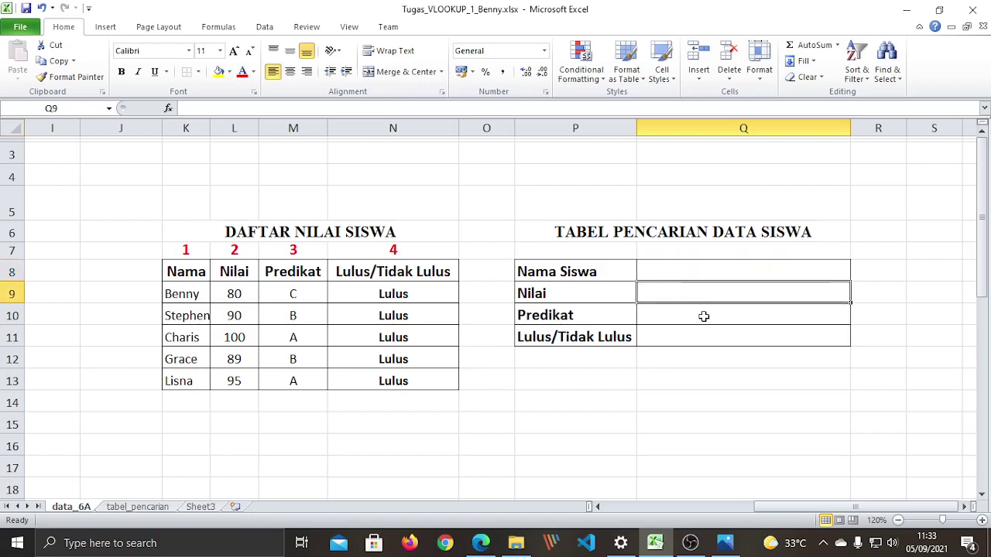
pyautogui.click(704, 316)
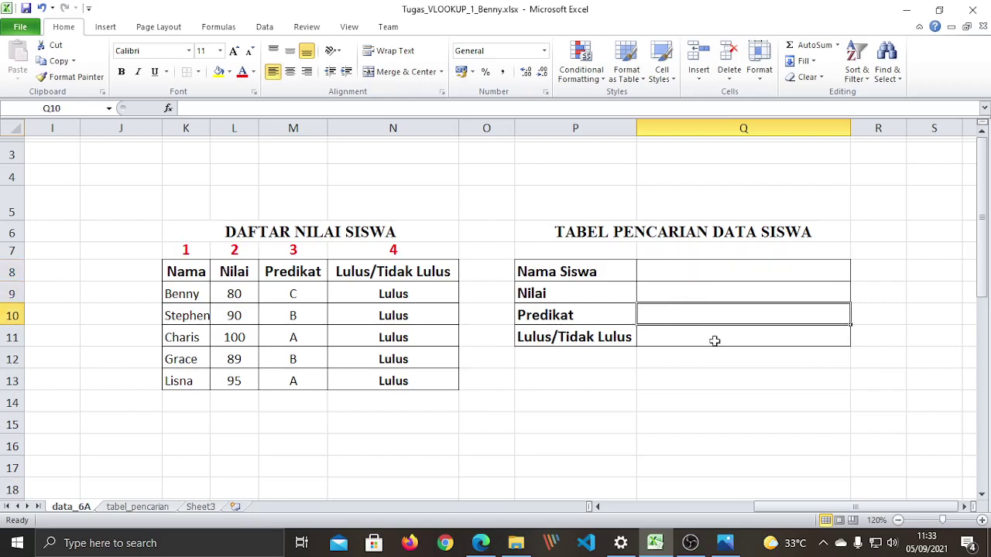
pyautogui.click(715, 341)
pyautogui.click(709, 423)
pyautogui.click(541, 418)
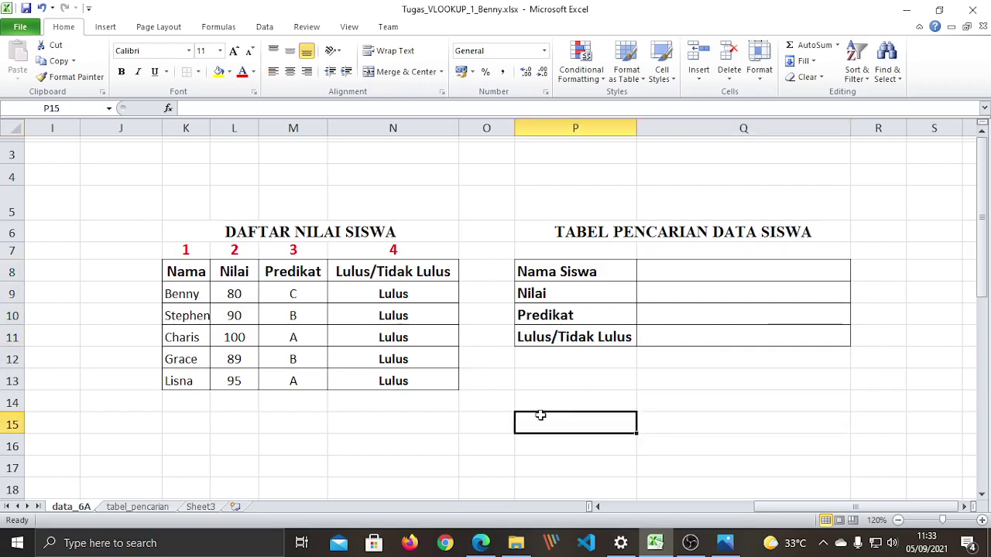
# Step: Inspect the formulas in the Lulus/Tidak Lulus column of the grade list, cells N9 to N13
pyautogui.click(367, 295)
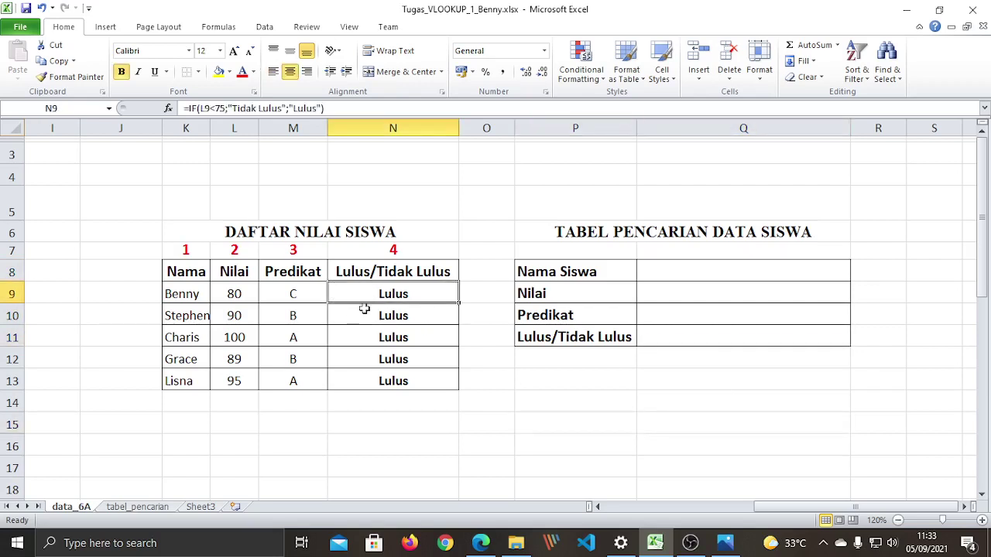
pyautogui.click(367, 316)
pyautogui.click(375, 337)
pyautogui.click(380, 359)
pyautogui.click(385, 381)
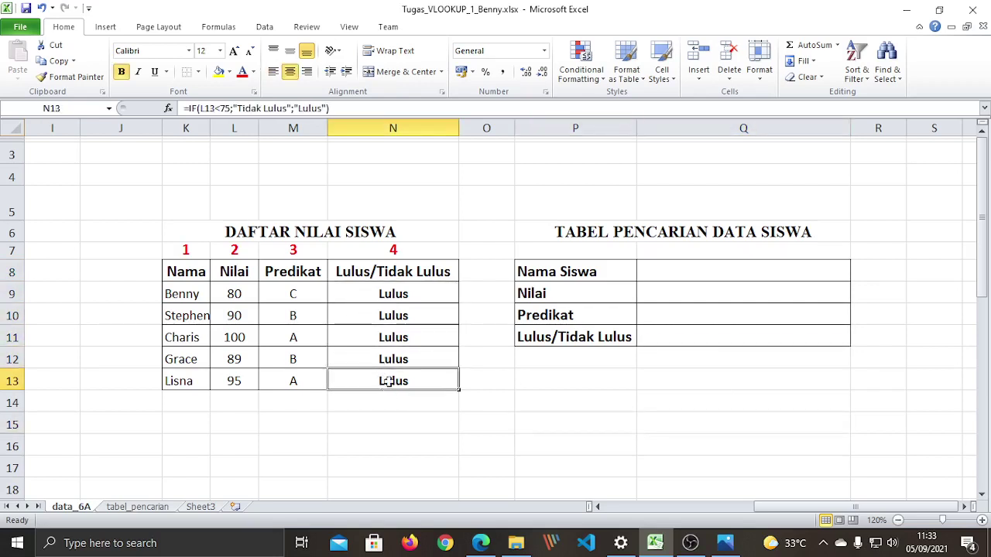
pyautogui.click(387, 295)
pyautogui.click(389, 316)
pyautogui.click(387, 339)
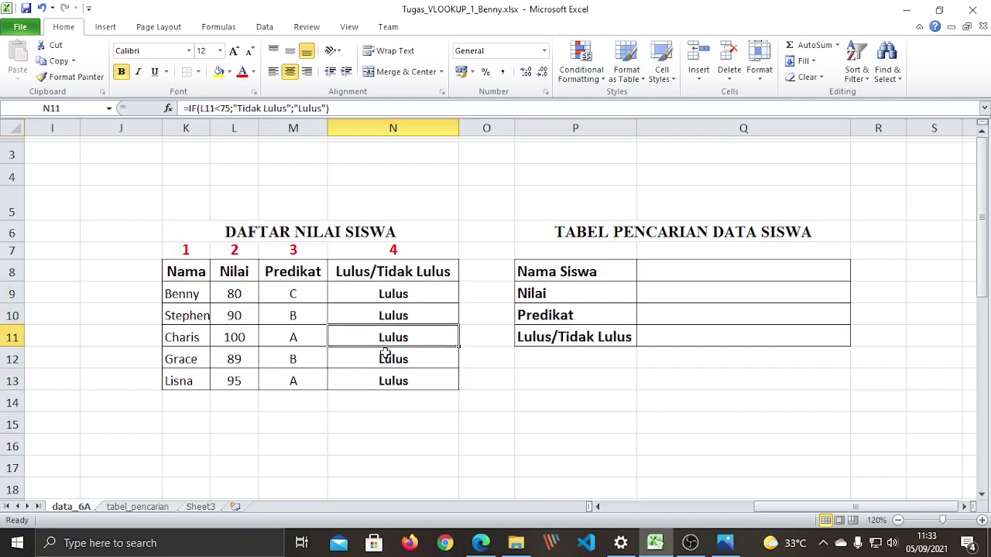
pyautogui.click(385, 356)
pyautogui.click(390, 380)
pyautogui.click(626, 461)
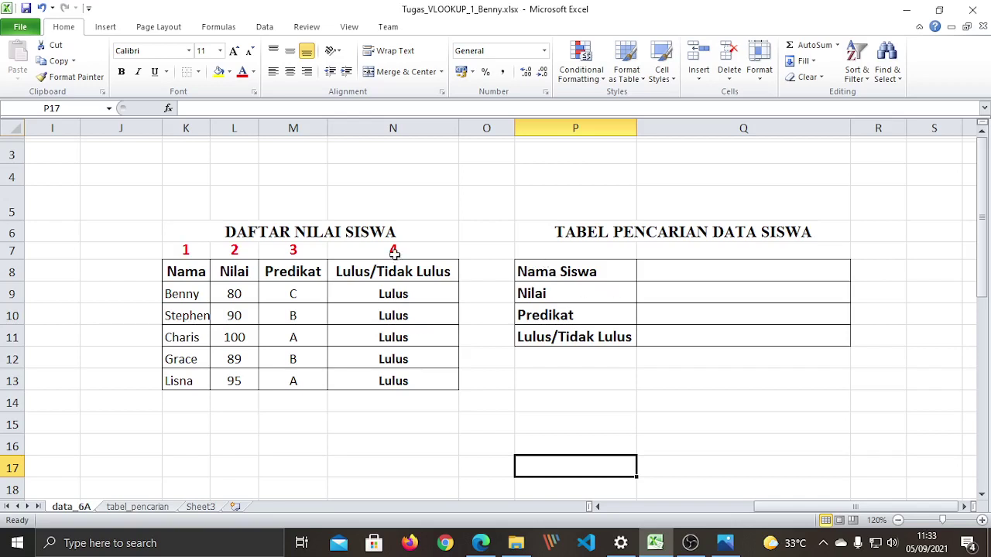
pyautogui.moveTo(383, 297); pyautogui.dragTo(393, 378)
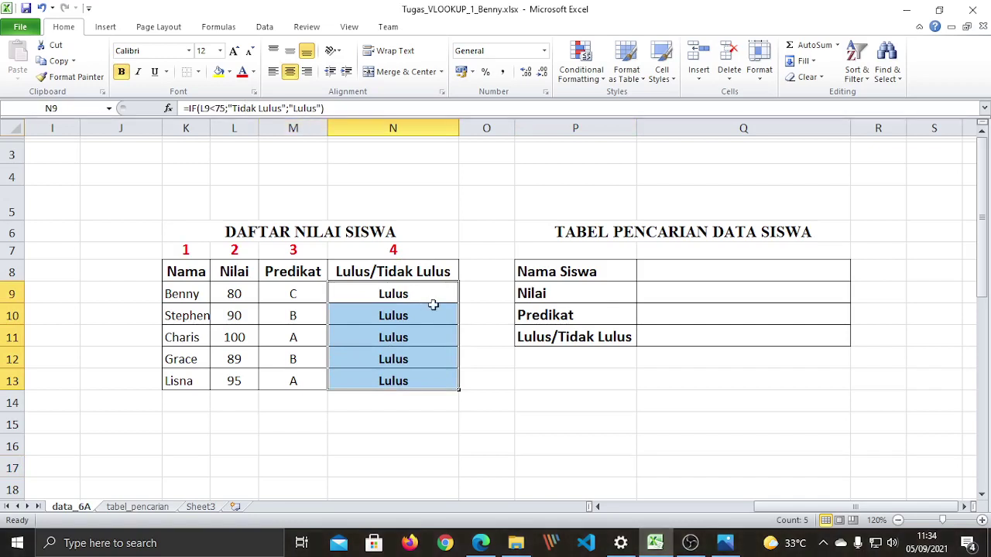
# Step: Review the grade search table's result cells Q9:Q11 and Nama Siswa cell, and return to the attendance-number search table
pyautogui.click(724, 424)
pyautogui.moveTo(706, 291); pyautogui.dragTo(712, 335)
pyautogui.click(558, 425)
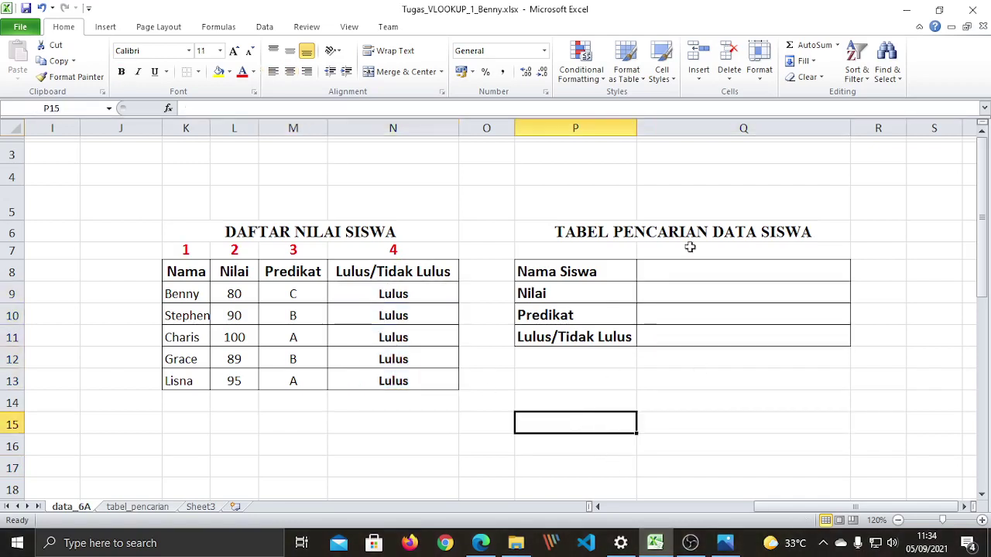
pyautogui.click(724, 387)
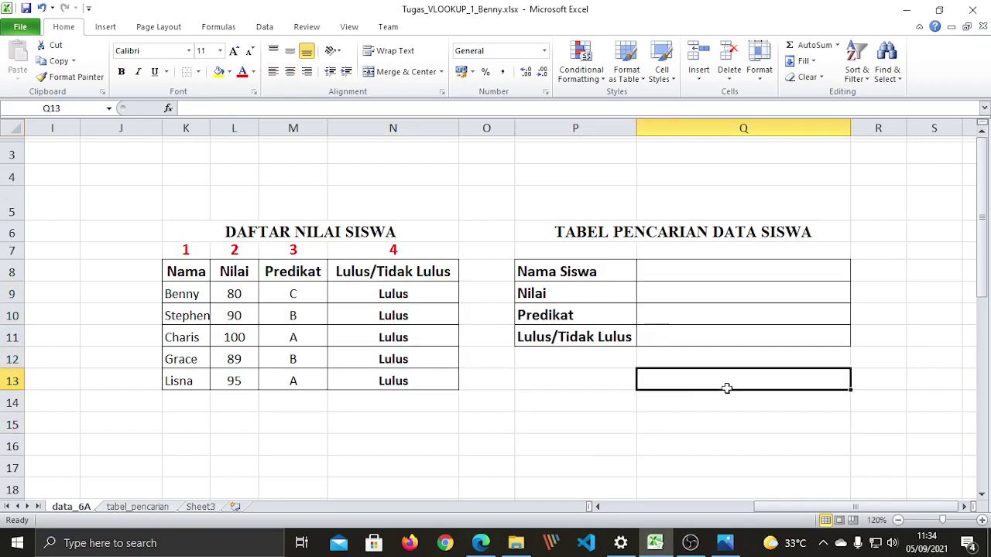
pyautogui.click(548, 415)
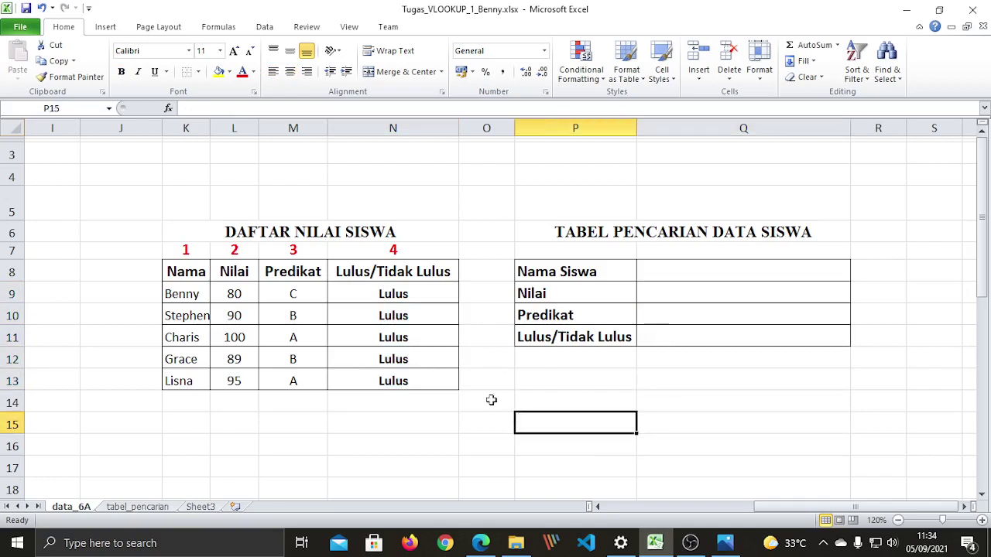
pyautogui.click(739, 405)
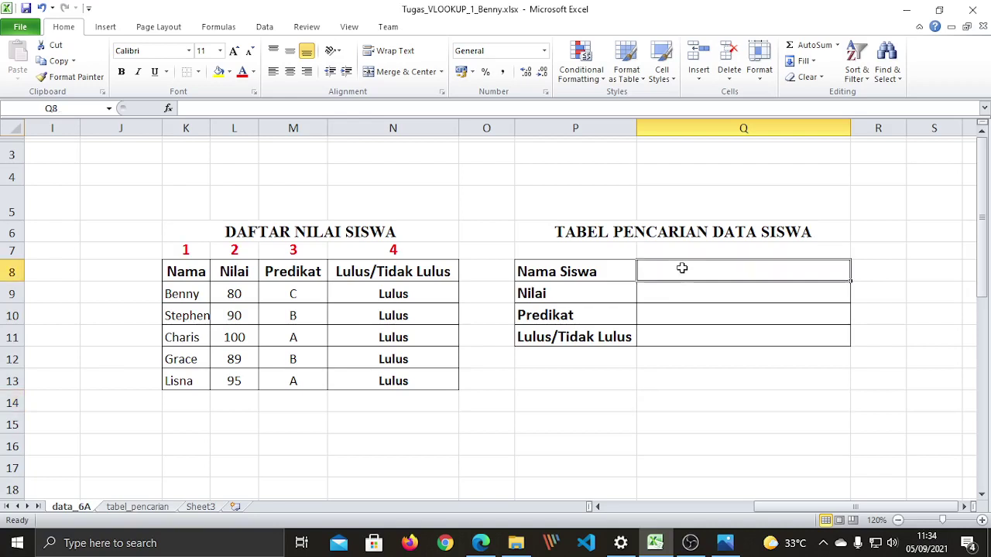
pyautogui.click(682, 271)
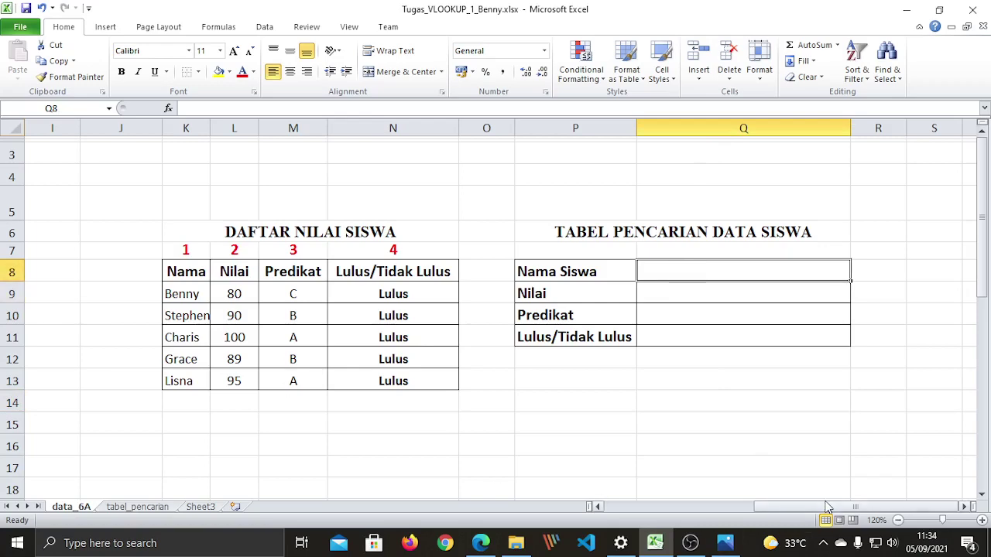
pyautogui.moveTo(829, 507); pyautogui.dragTo(717, 507)
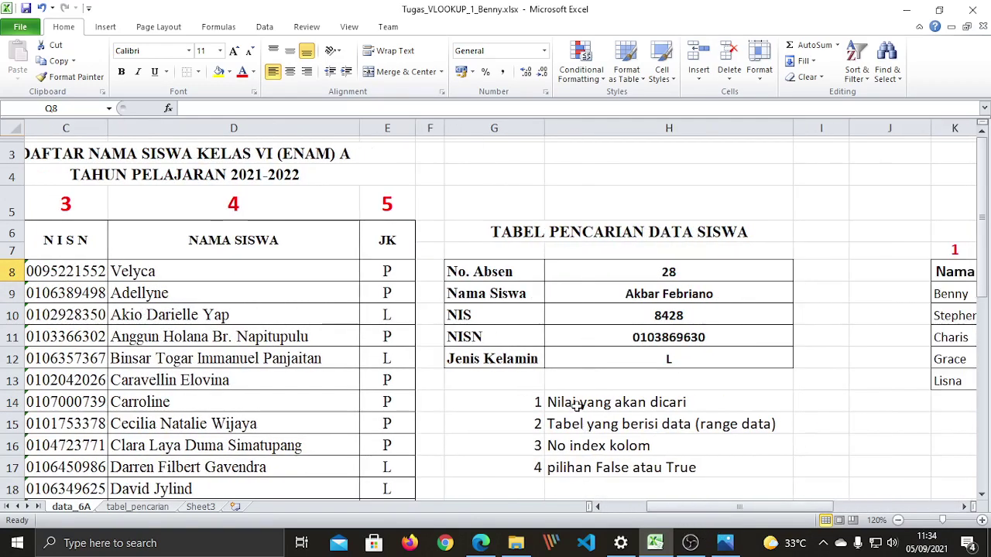
# Step: Begin a VLOOKUP formula in the grade search table's Nilai cell Q9 with the Nama Siswa cell Q8 as lookup value
pyautogui.click(578, 404)
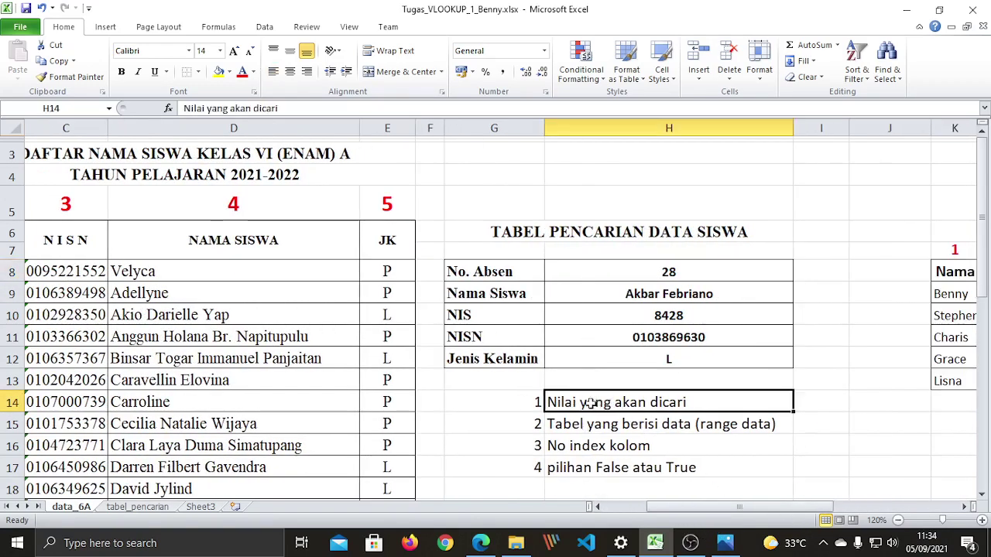
pyautogui.moveTo(717, 507); pyautogui.dragTo(826, 511)
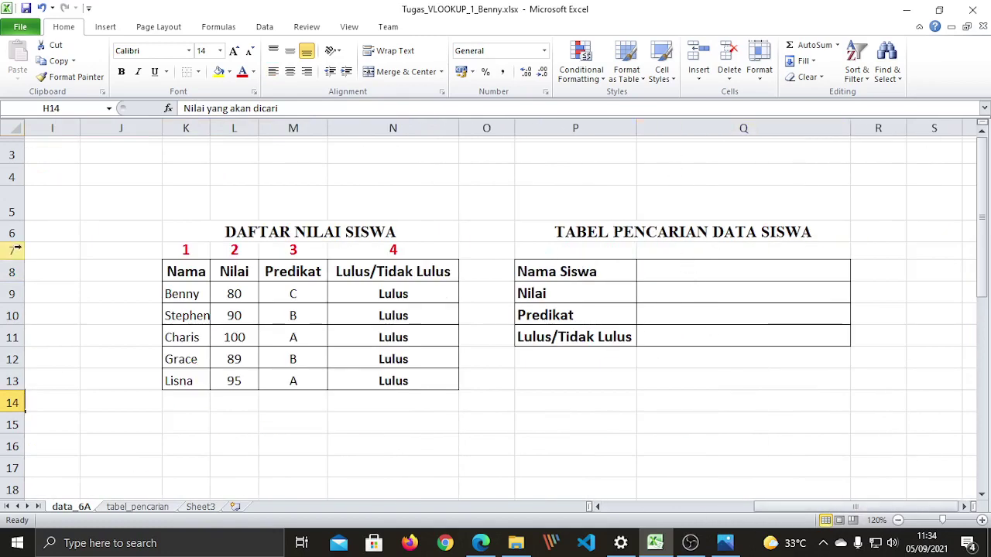
pyautogui.click(649, 271)
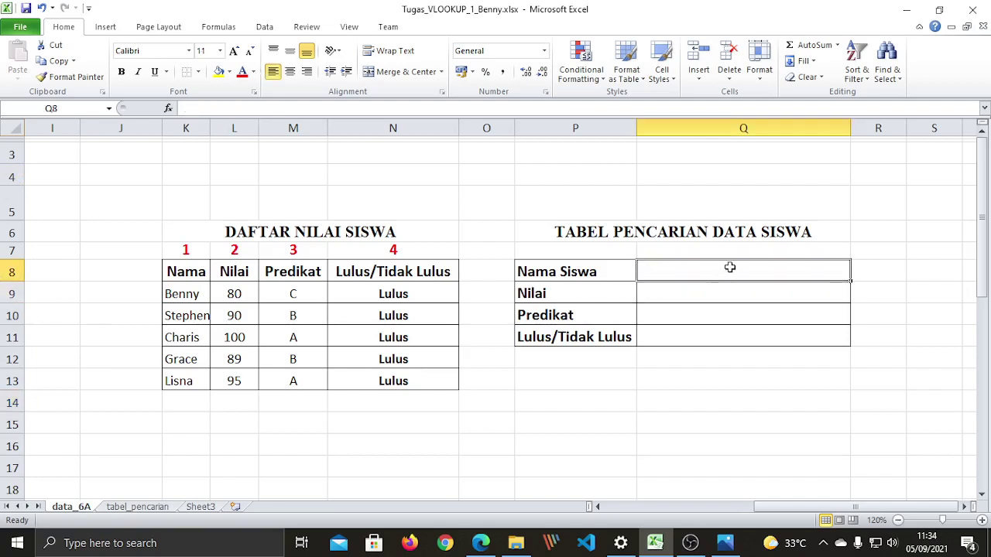
pyautogui.click(736, 357)
pyautogui.click(693, 294)
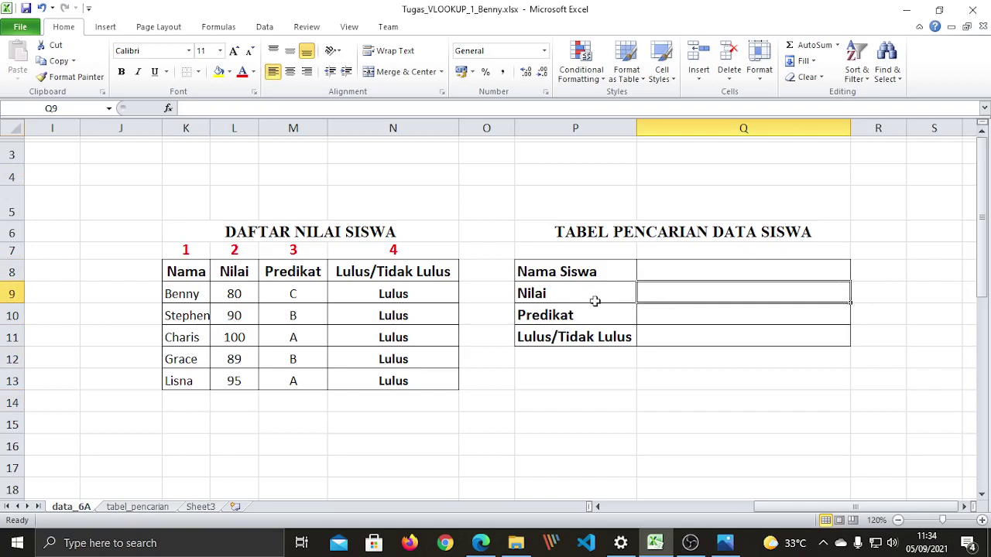
pyautogui.write('=v')
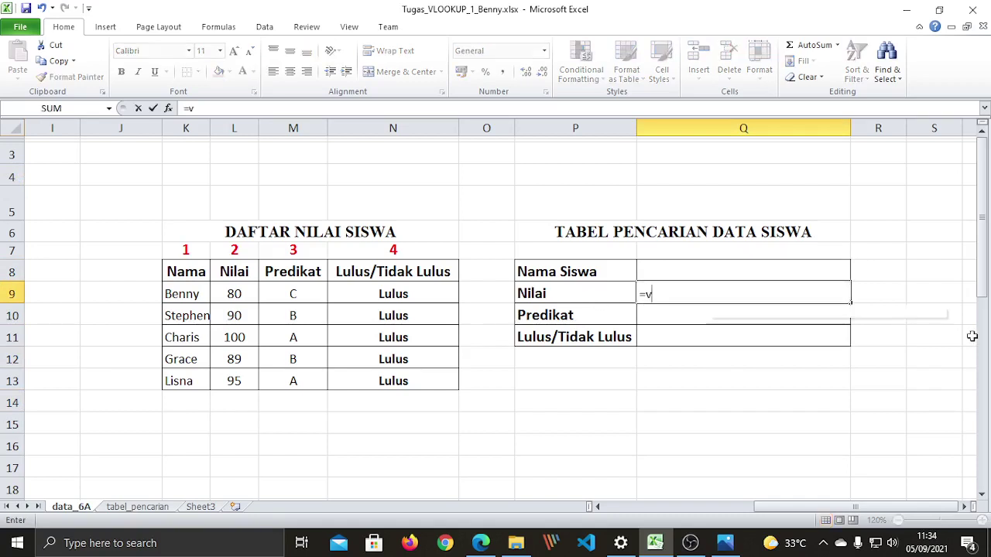
pyautogui.write('lookup')
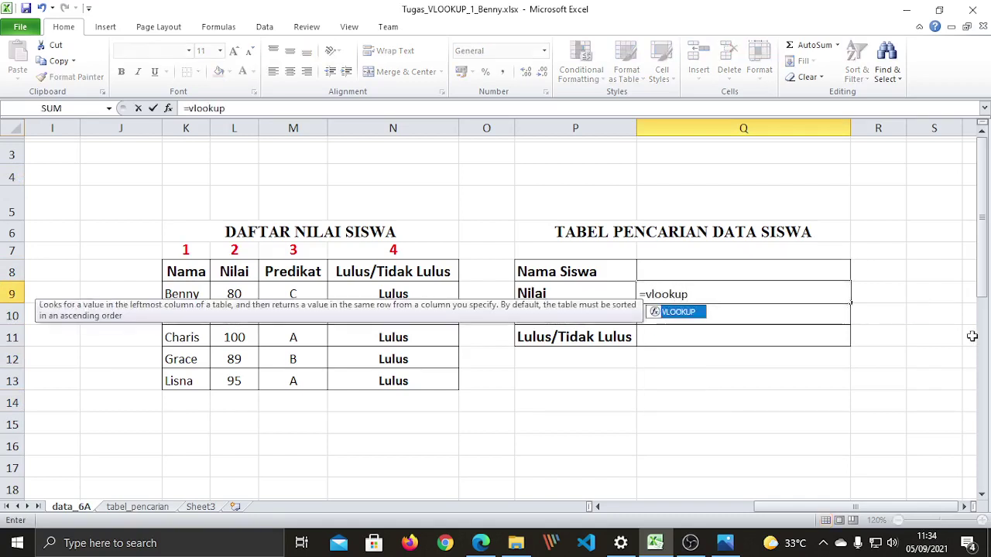
pyautogui.write('(')
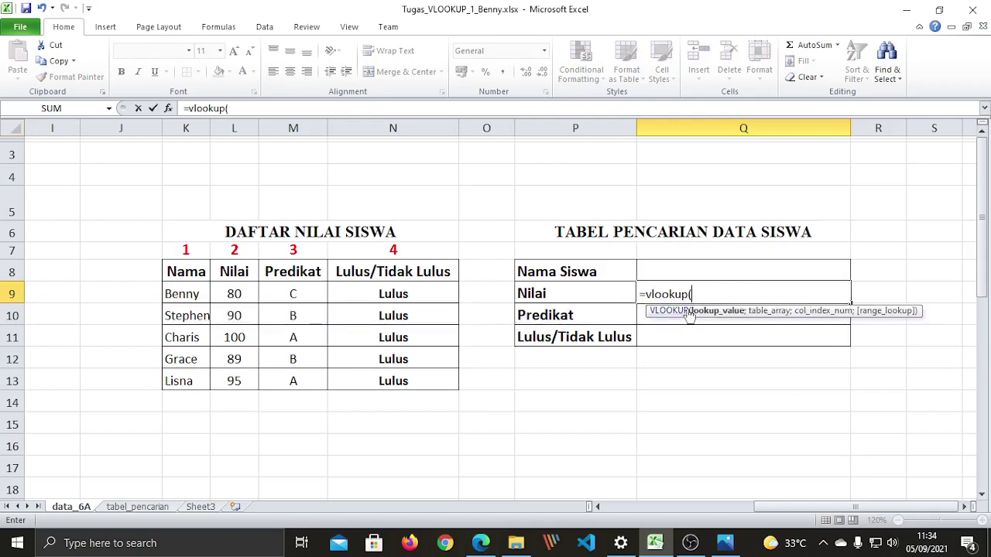
pyautogui.click(721, 265)
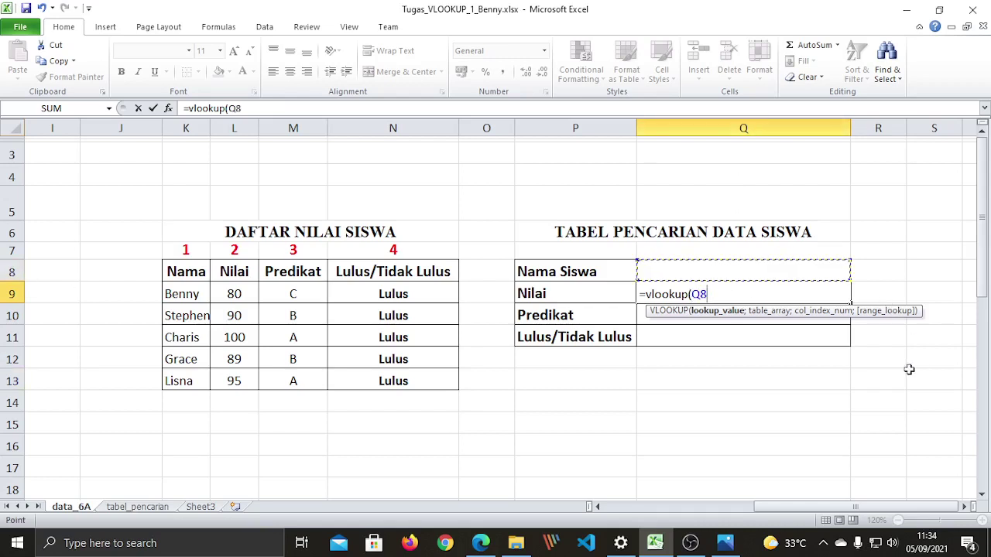
pyautogui.write(';')
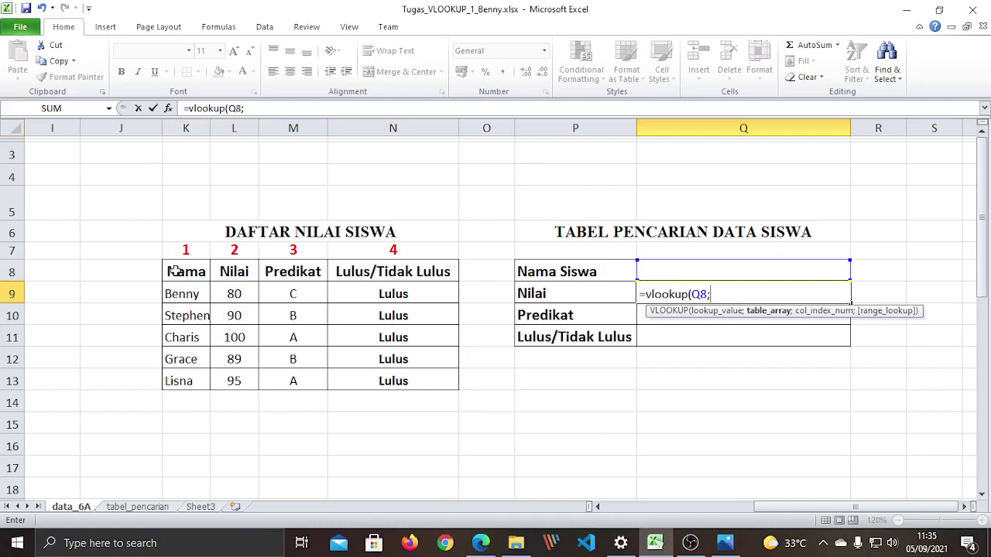
# Step: Complete the Q9 formula with table range K8:N13, column index 2 and False for an exact match
pyautogui.moveTo(170, 271); pyautogui.dragTo(440, 382)
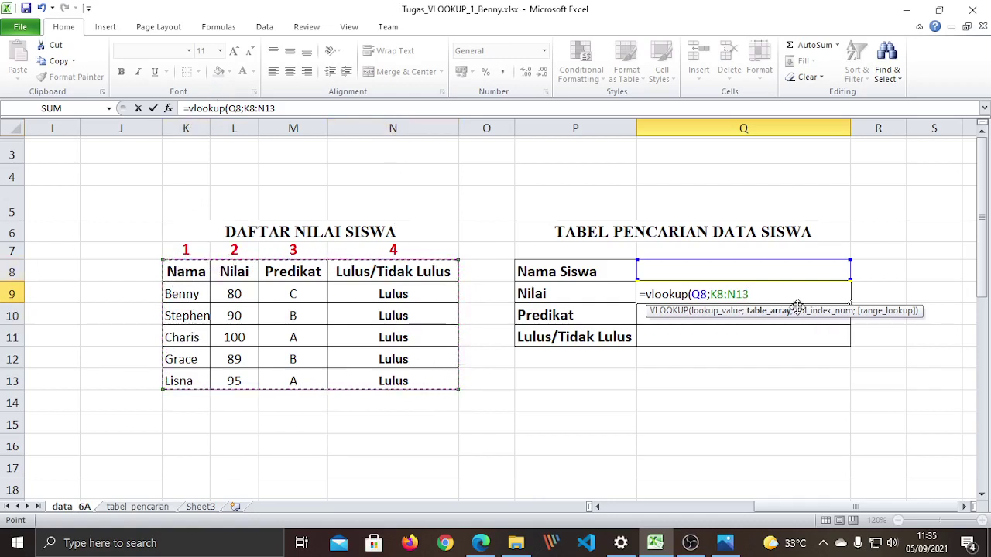
pyautogui.write(';2;False')
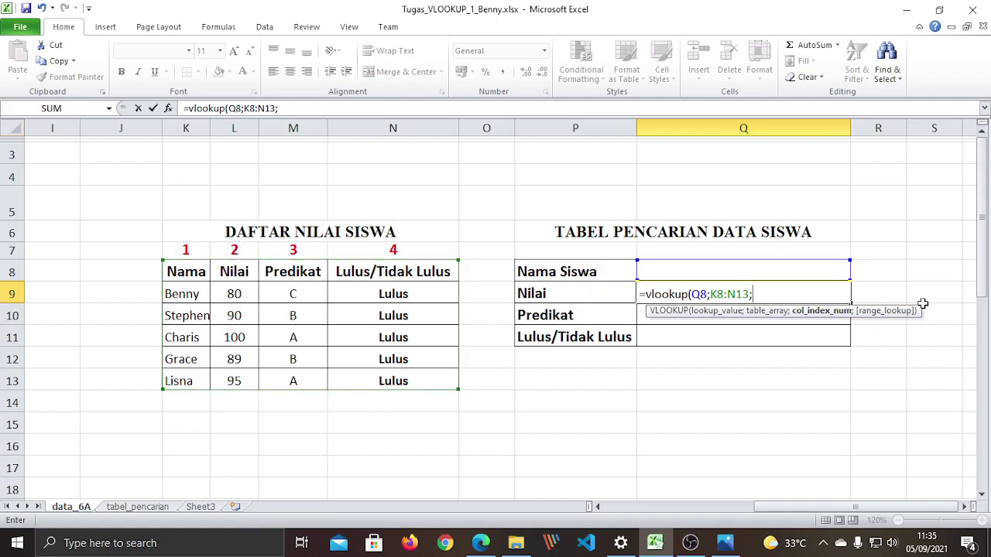
pyautogui.write('2;')
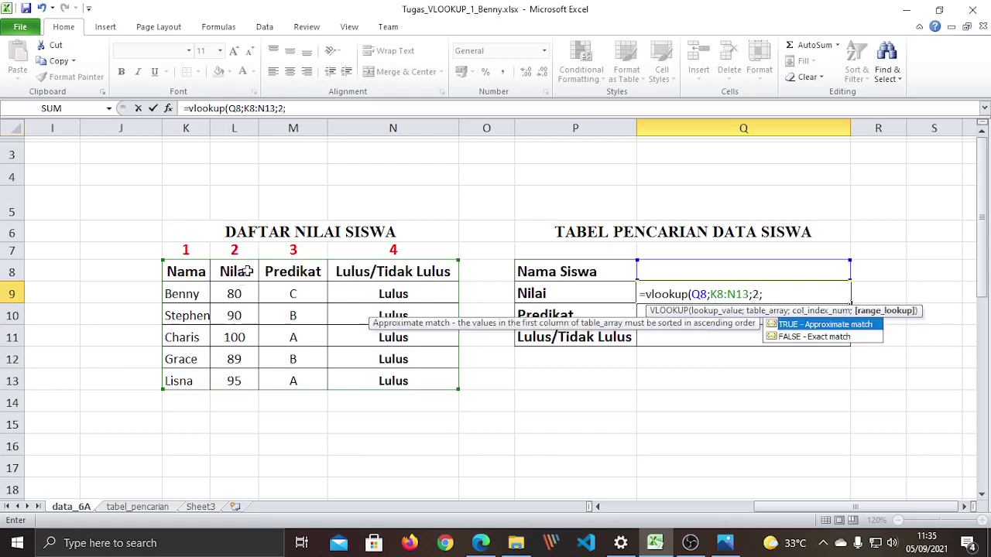
pyautogui.write('False)')
pyautogui.press('Return')
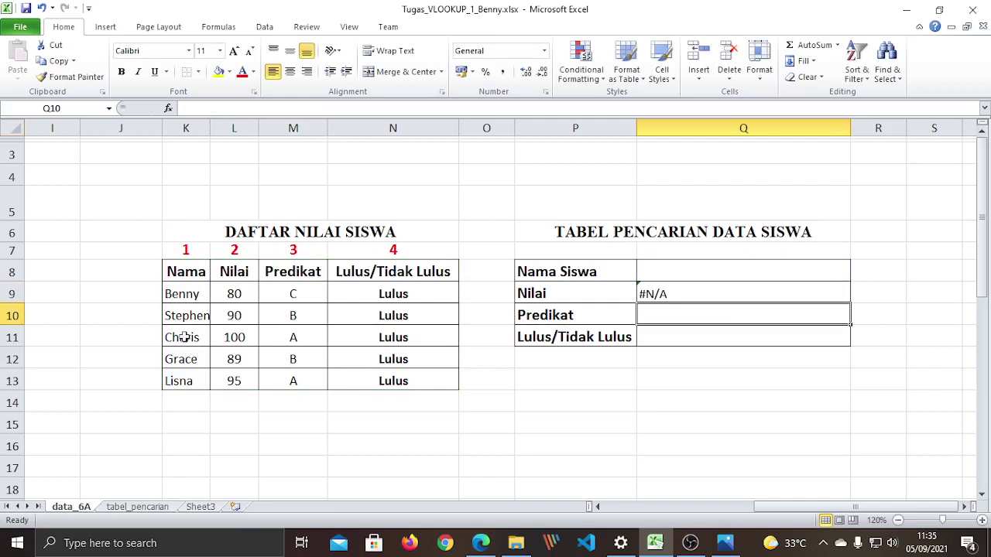
# Step: Widen column K slightly so that the longest name in the grade list fits
pyautogui.click(672, 410)
pyautogui.click(682, 269)
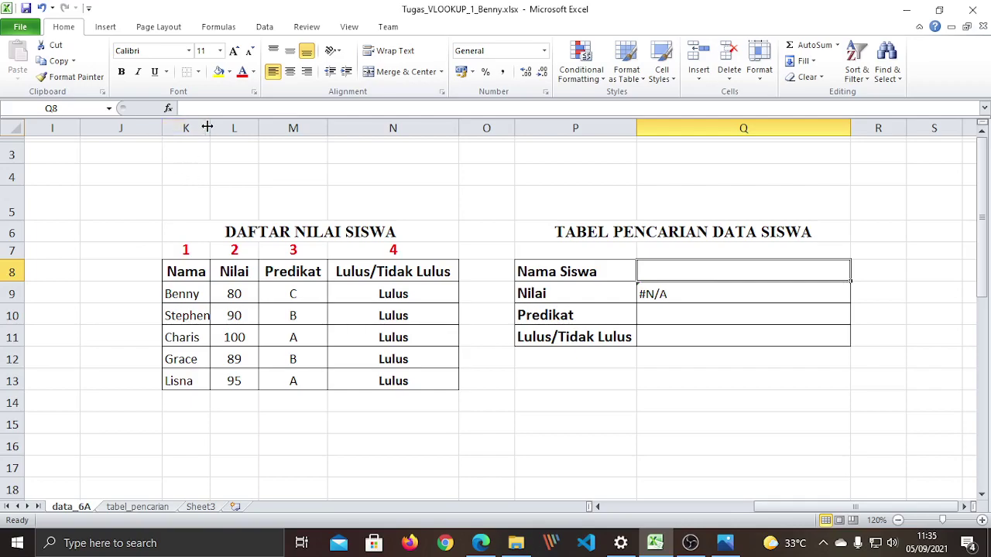
pyautogui.moveTo(210, 128); pyautogui.dragTo(215, 128)
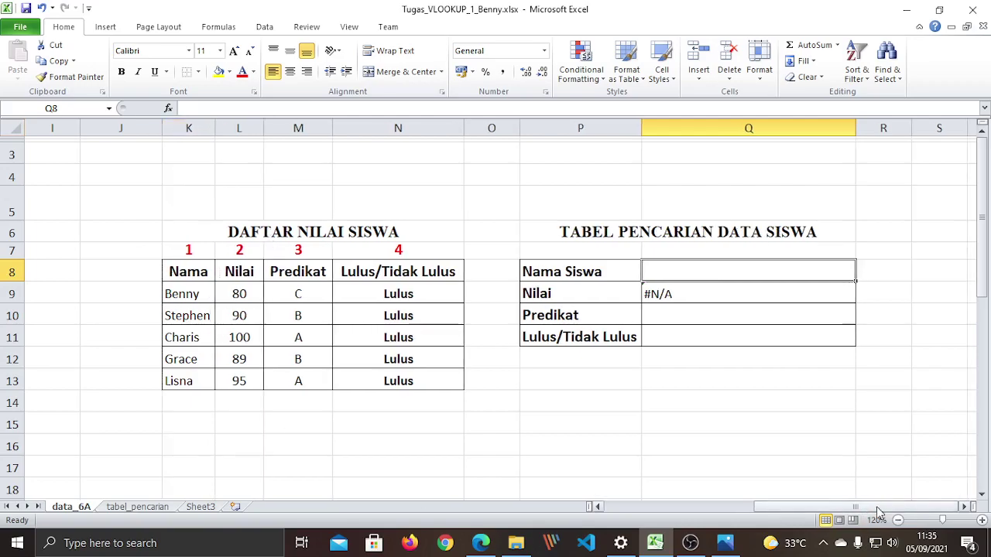
# Step: Consult the N/A note in row 19 below the attendance-number search table and return to the grade search table
pyautogui.moveTo(877, 509); pyautogui.dragTo(708, 517)
pyautogui.scroll(-3, 661, 406)
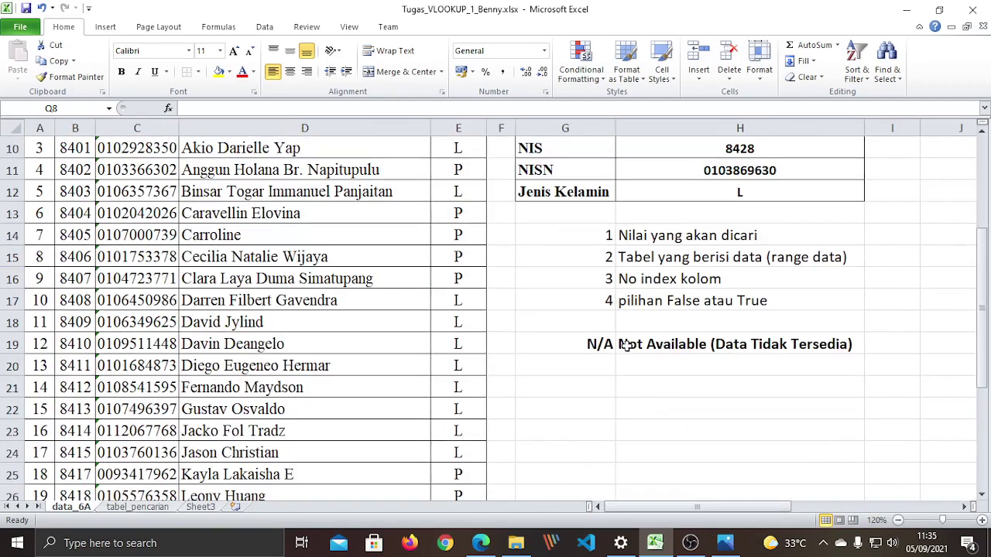
pyautogui.moveTo(674, 509); pyautogui.dragTo(868, 503)
pyautogui.scroll(3, 832, 349)
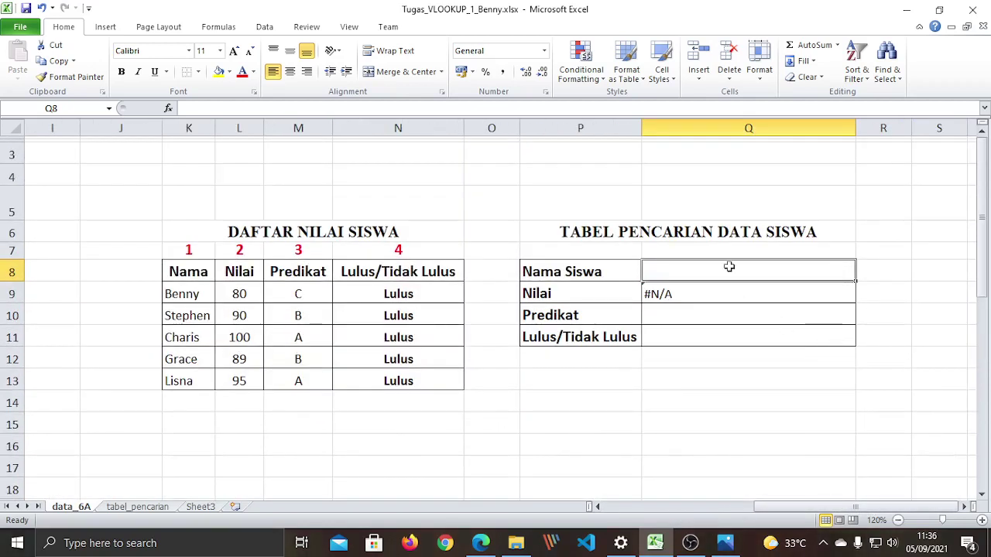
# Step: Test the Nilai lookup by entering the first listed student's name in Q8, first in lowercase and again in capitals
pyautogui.write('benny')
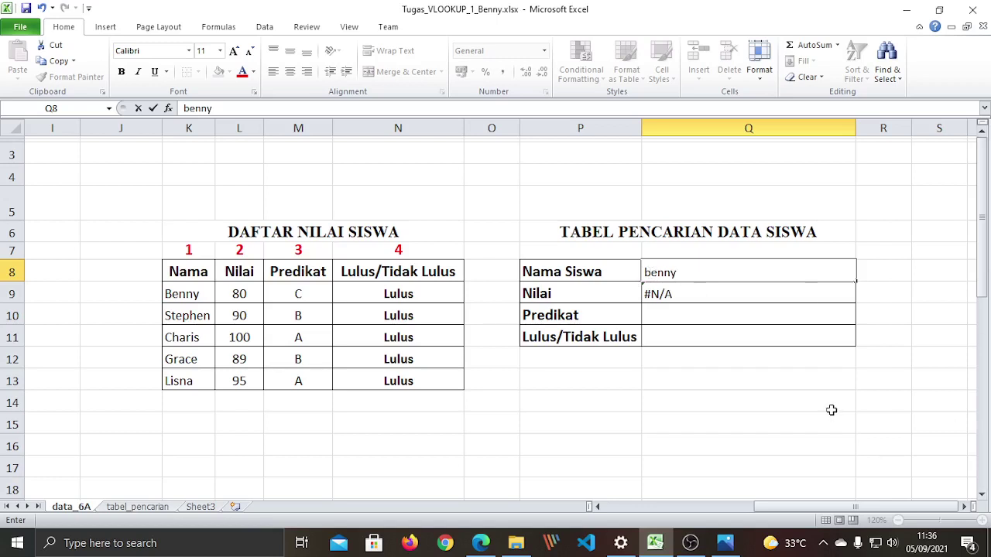
pyautogui.press('Return')
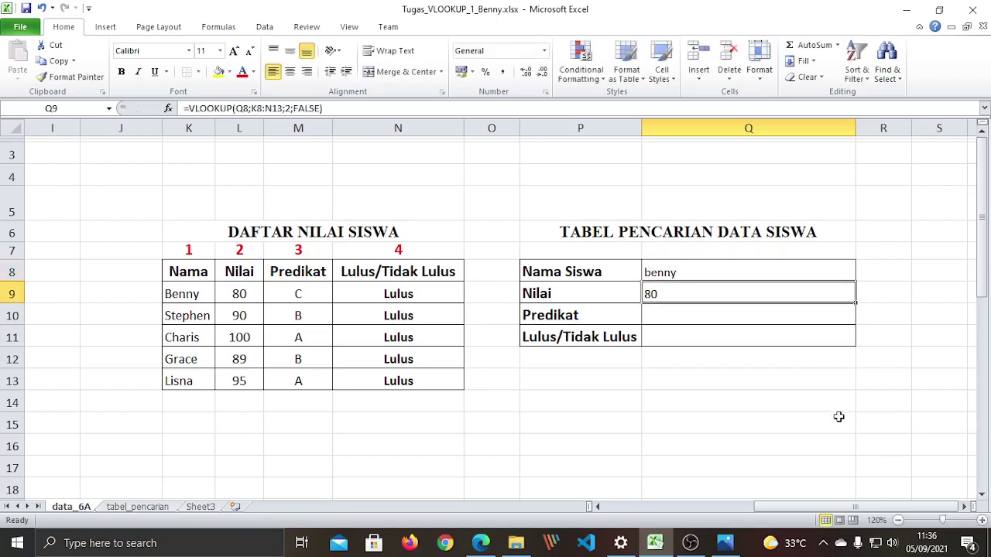
pyautogui.click(672, 279)
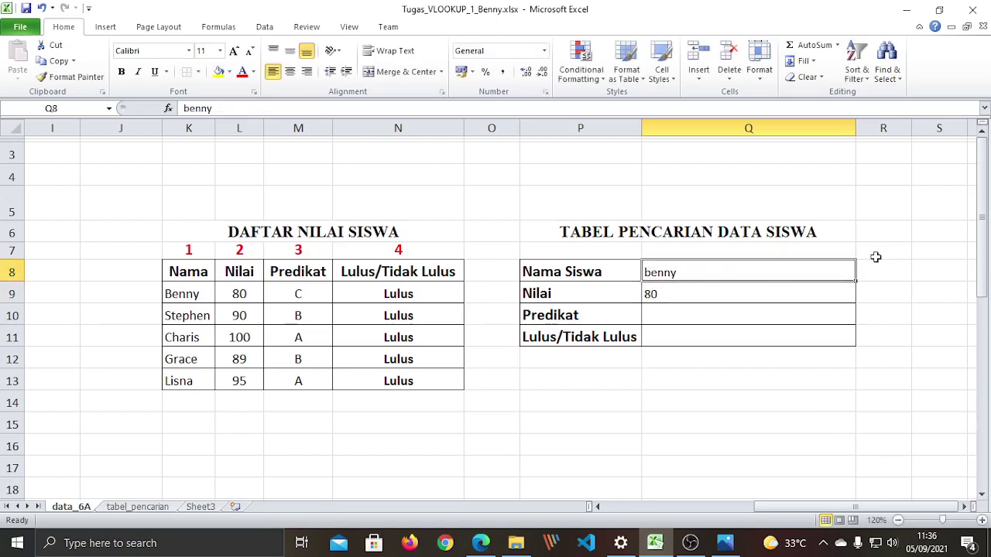
pyautogui.write('BENNY')
pyautogui.press('Return')
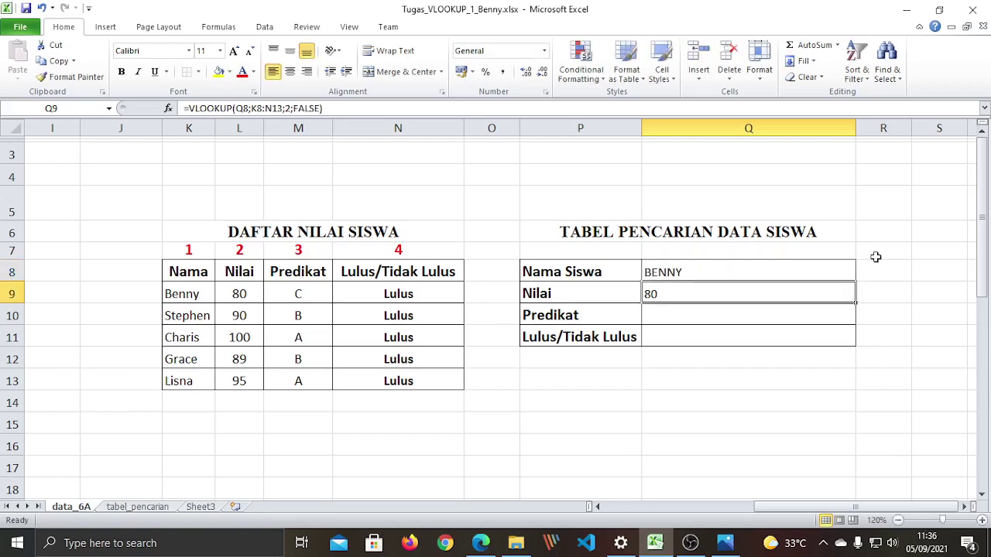
pyautogui.moveTo(719, 439); pyautogui.dragTo(712, 427)
pyautogui.click(656, 292)
pyautogui.click(713, 450)
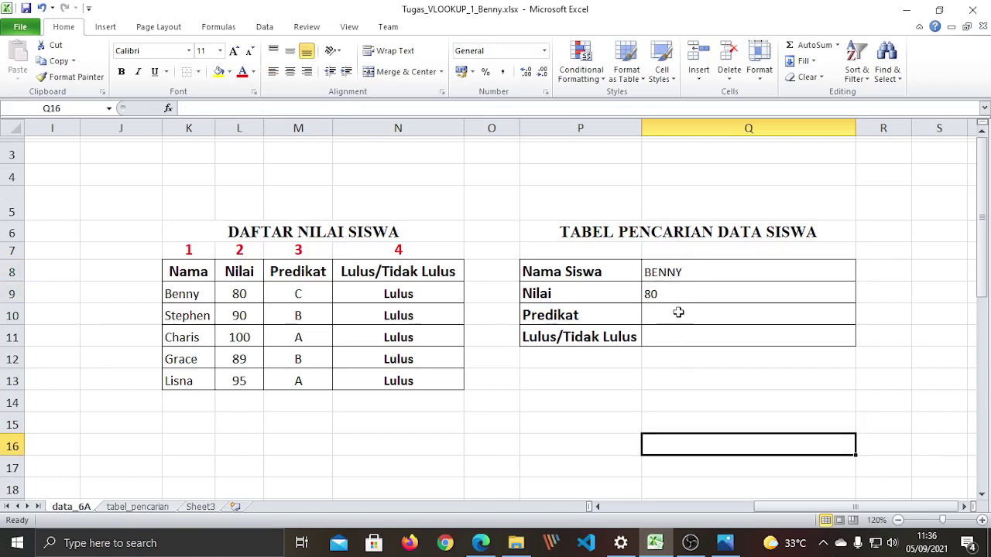
pyautogui.click(678, 312)
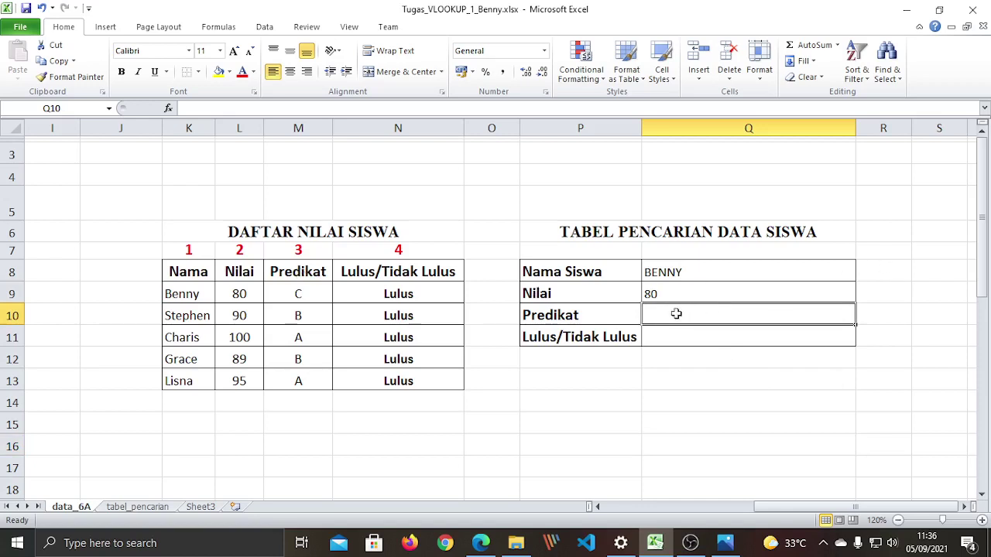
pyautogui.write('=')
pyautogui.press('BackSpace')
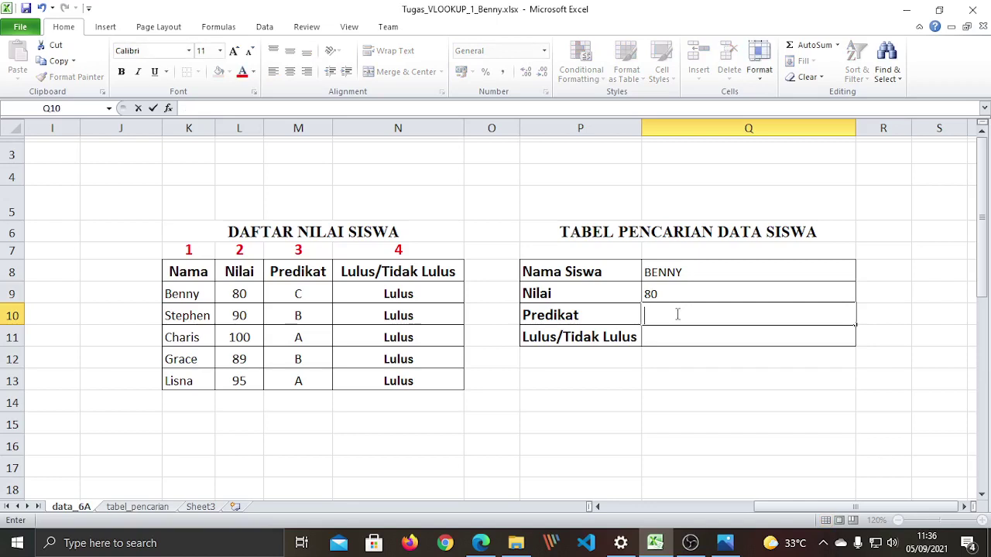
pyautogui.write('=')
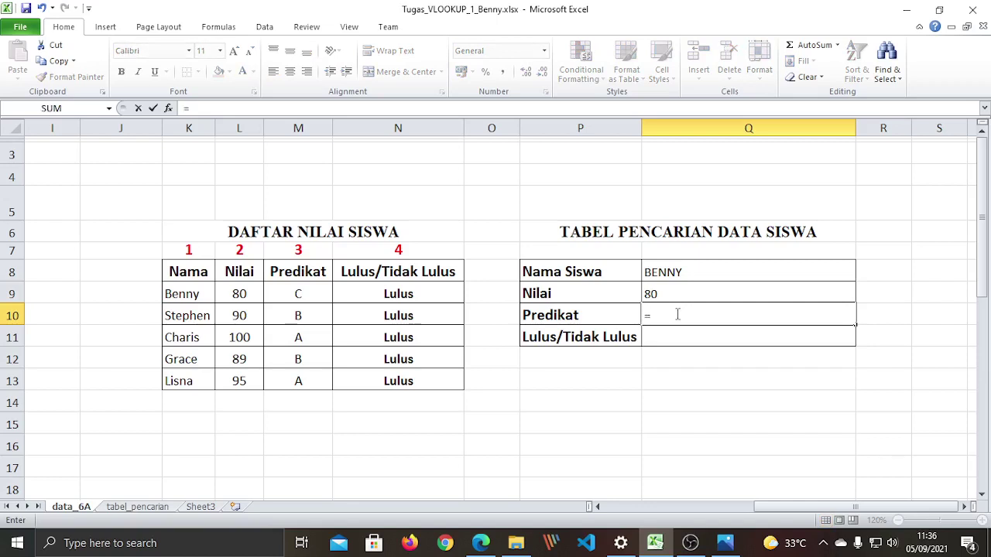
pyautogui.write('vlooku')
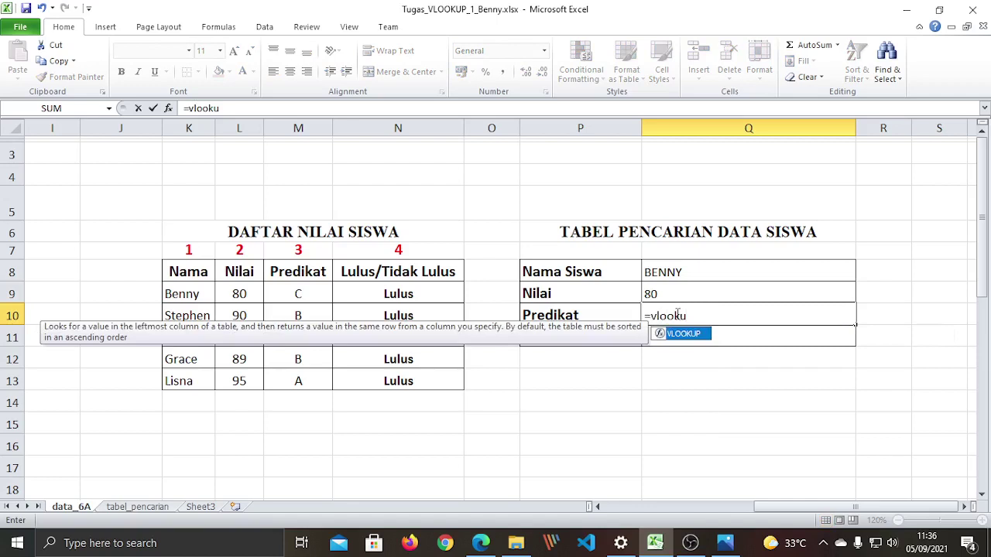
pyautogui.write('p(')
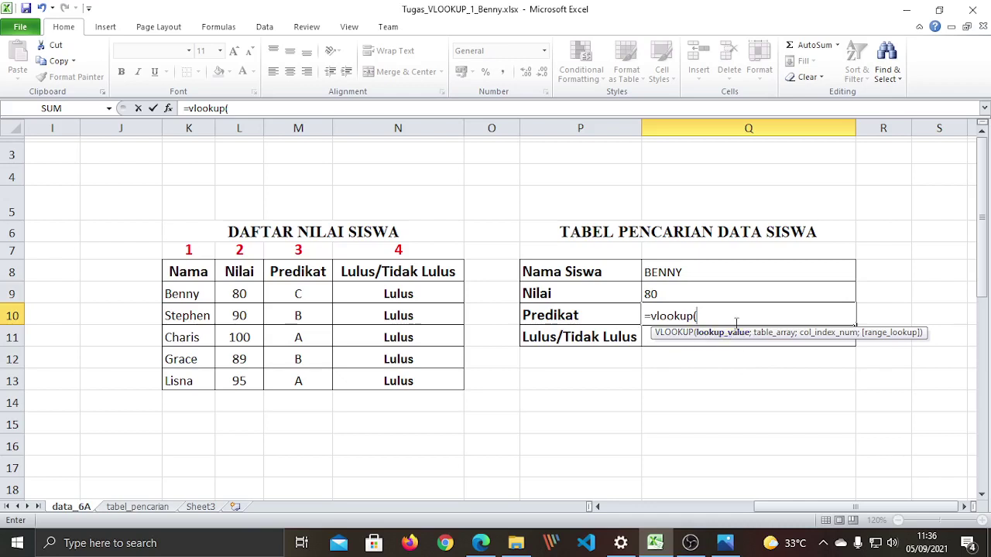
pyautogui.click(719, 269)
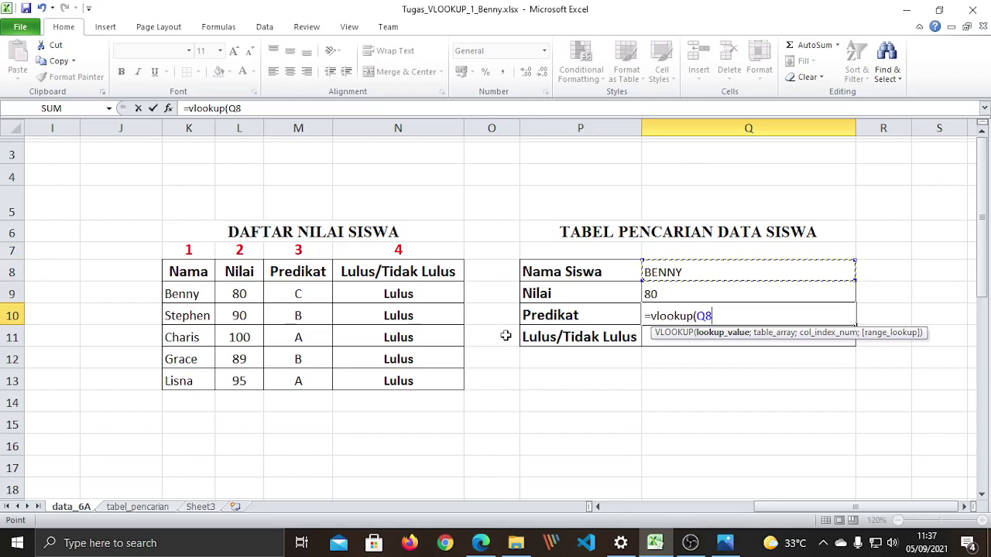
pyautogui.press('BackSpace')
pyautogui.press('BackSpace')
pyautogui.press('BackSpace')
pyautogui.press('BackSpace')
pyautogui.press('BackSpace')
pyautogui.press('BackSpace')
pyautogui.press('BackSpace')
pyautogui.press('BackSpace')
pyautogui.press('BackSpace')
pyautogui.press('BackSpace')
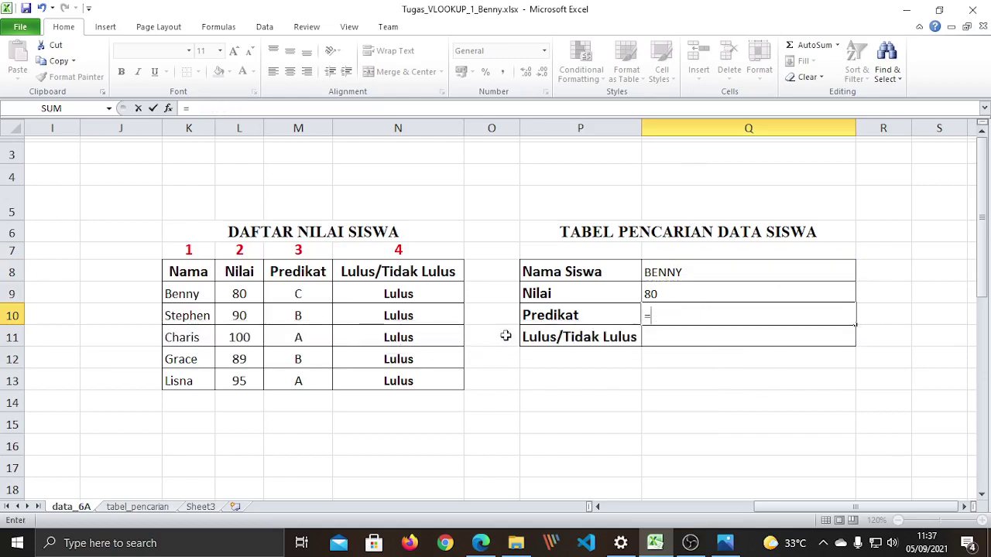
pyautogui.press('Escape')
pyautogui.click(648, 447)
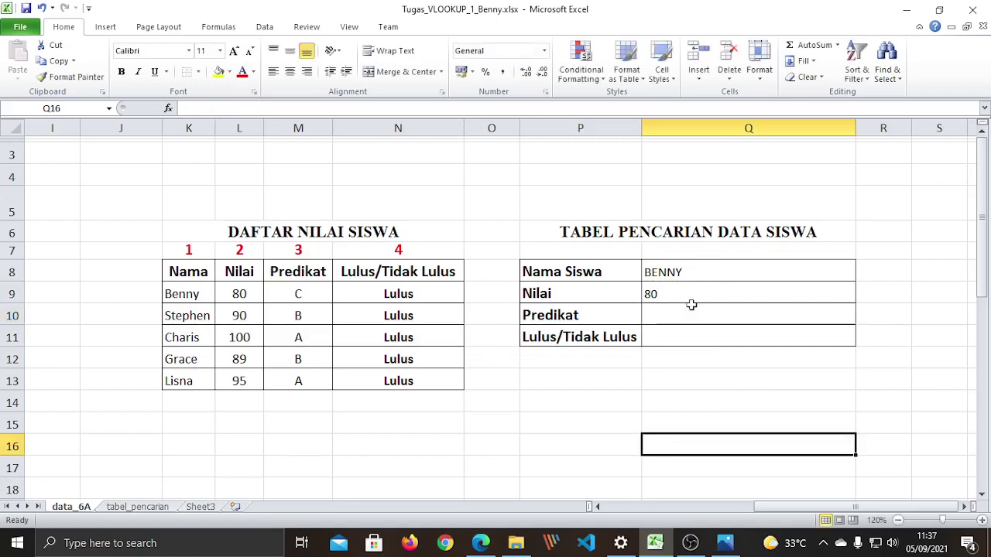
pyautogui.click(683, 291)
pyautogui.hotkey('ctrl', 'c')
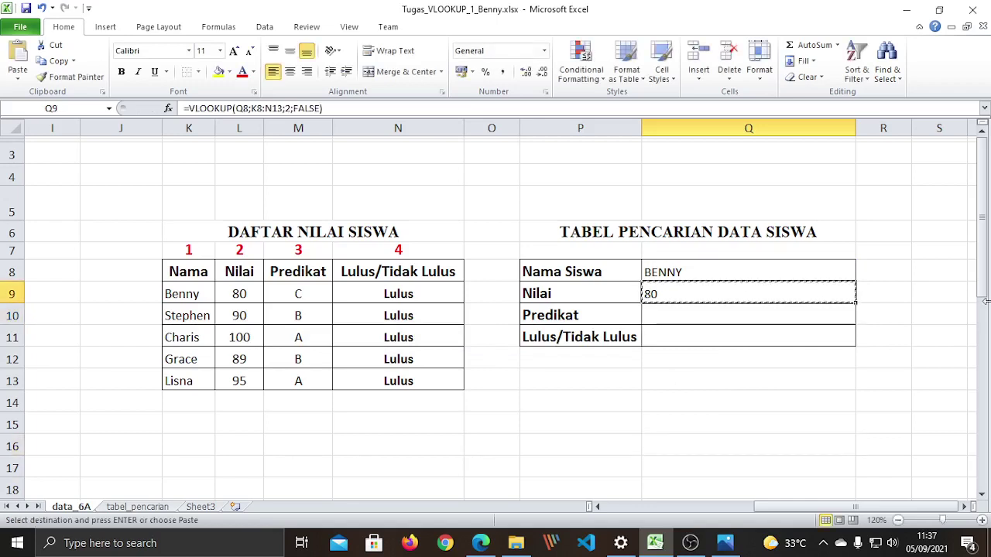
pyautogui.press('Escape')
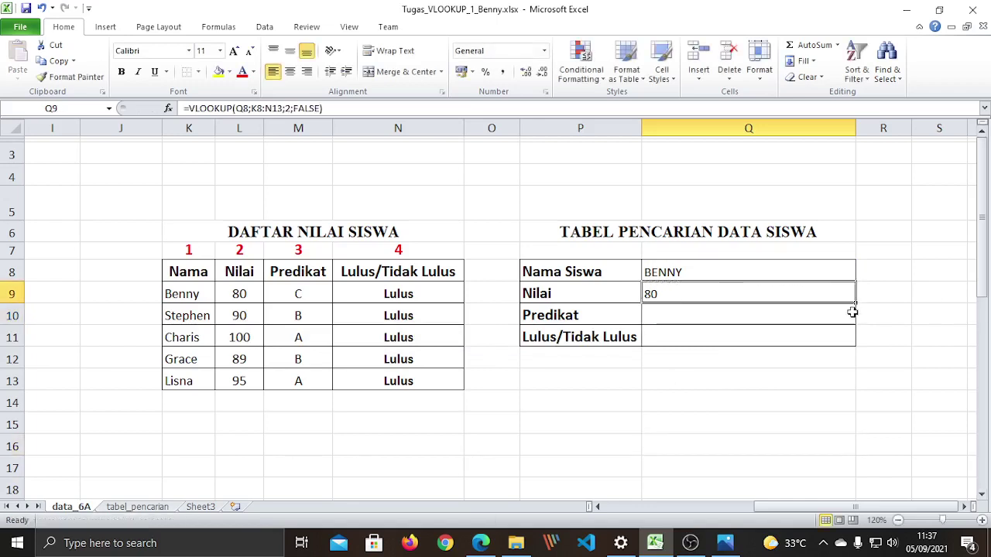
pyautogui.click(707, 414)
pyautogui.click(666, 277)
# Step: Copy the Nilai formula in Q9 and paste only the formula into Q10:Q11 for Predikat and Lulus/Tidak Lulus
pyautogui.click(685, 297)
pyautogui.rightClick(702, 298)
pyautogui.click(755, 66)
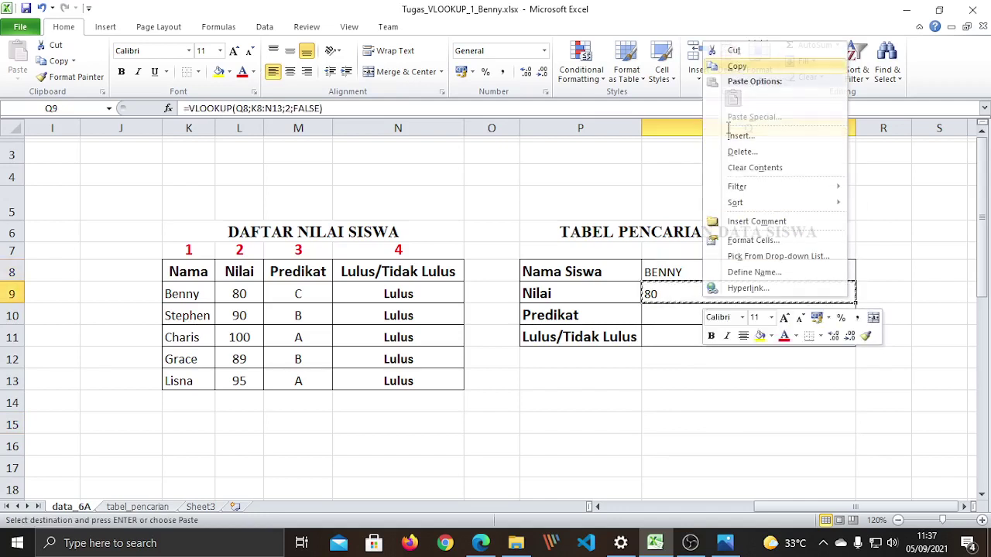
pyautogui.click(675, 317)
pyautogui.moveTo(676, 318); pyautogui.dragTo(674, 338)
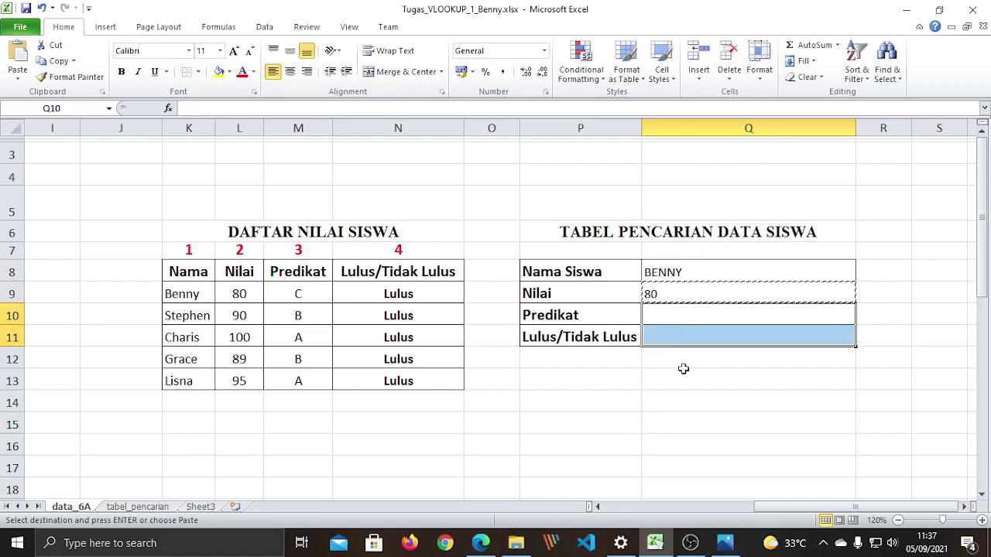
pyautogui.rightClick(740, 335)
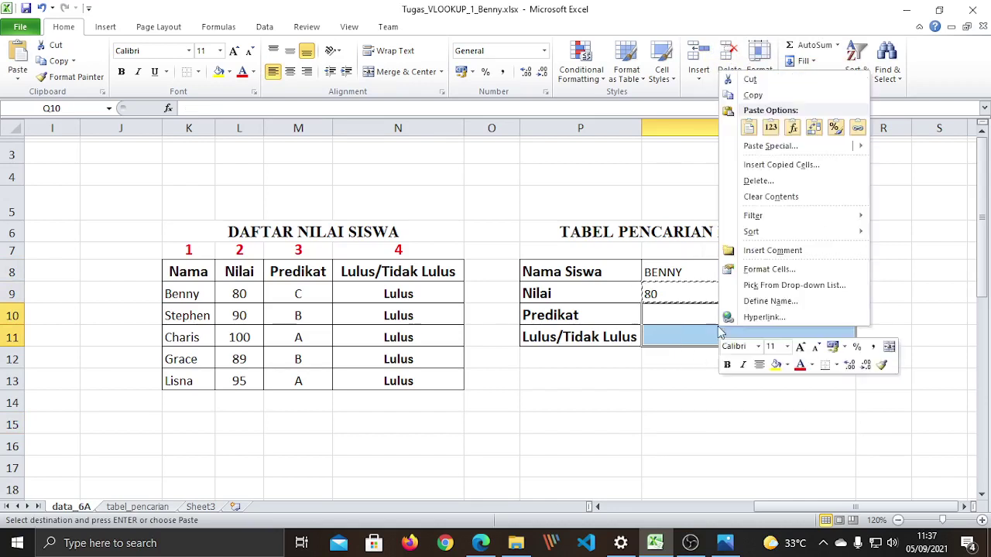
pyautogui.click(793, 128)
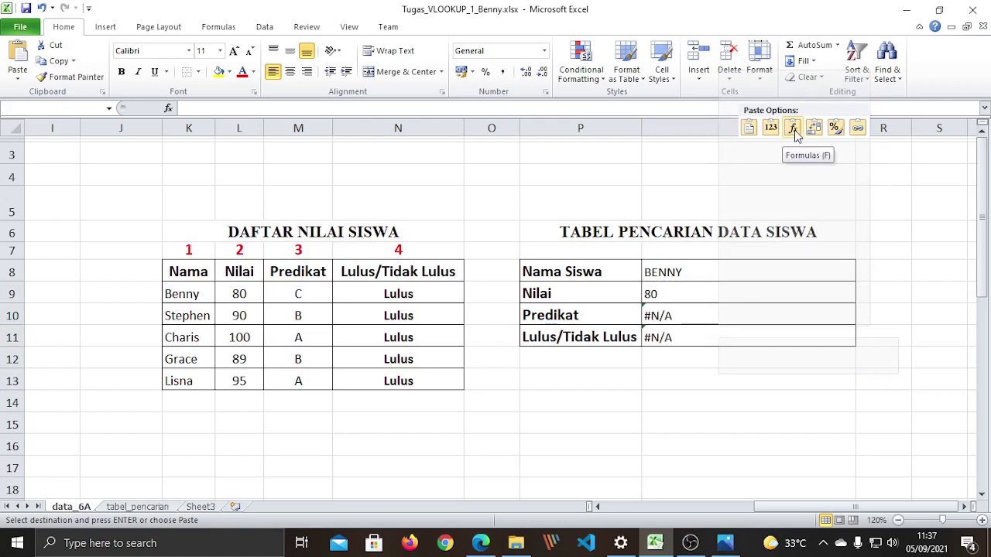
pyautogui.click(662, 422)
pyautogui.press('Escape')
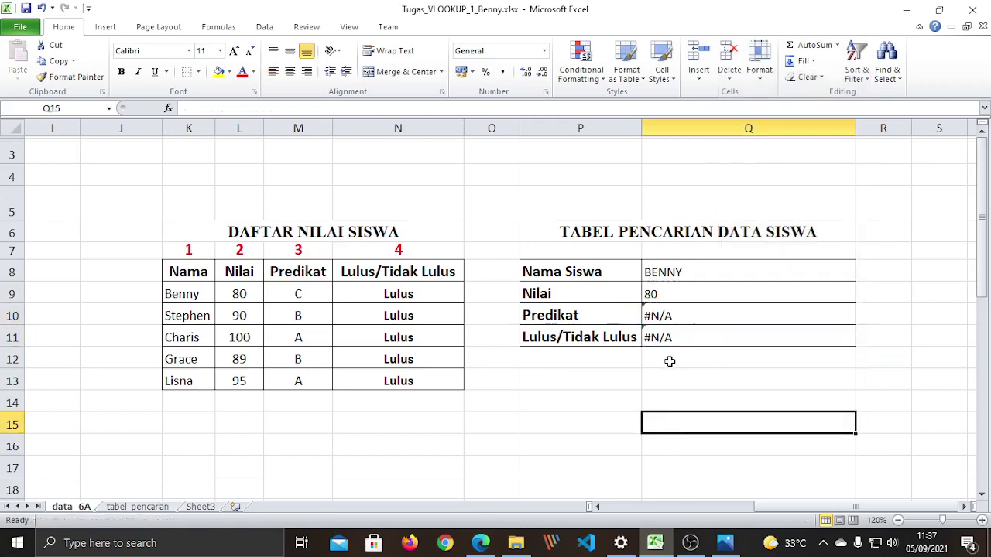
# Step: Change the lookup value of the Predikat formula in Q10 to Q8
pyautogui.click(692, 317)
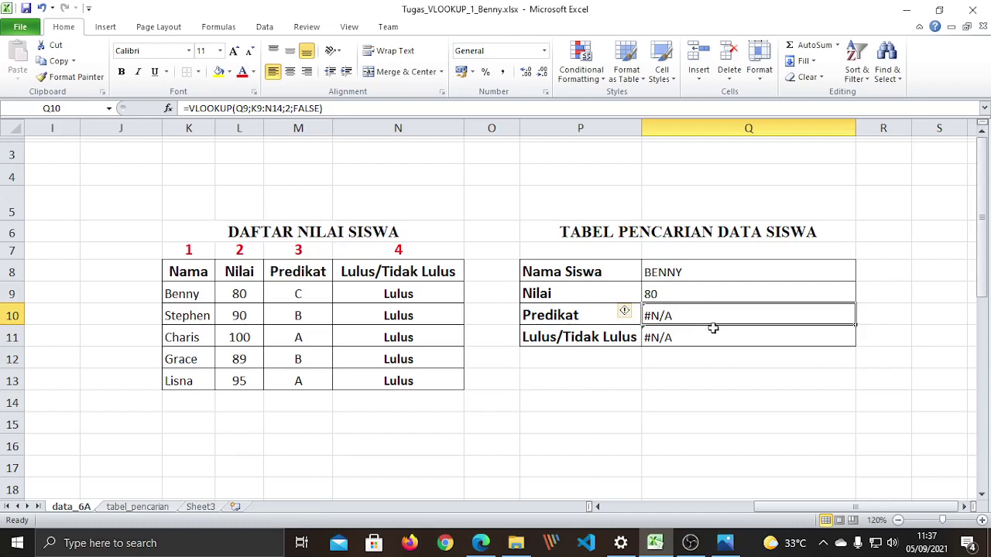
pyautogui.press('F2')
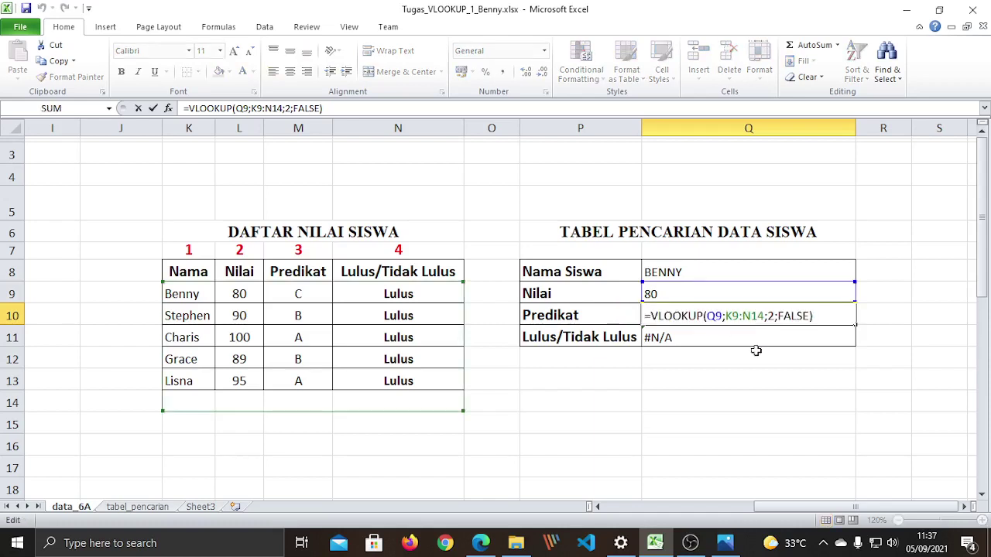
pyautogui.click(722, 316)
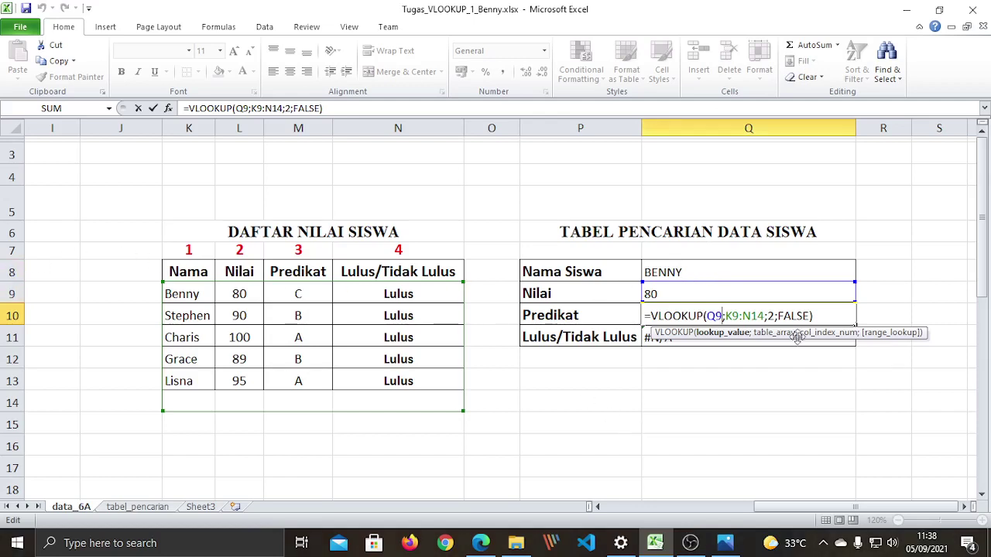
pyautogui.press('BackSpace')
pyautogui.write('8')
pyautogui.click(677, 280)
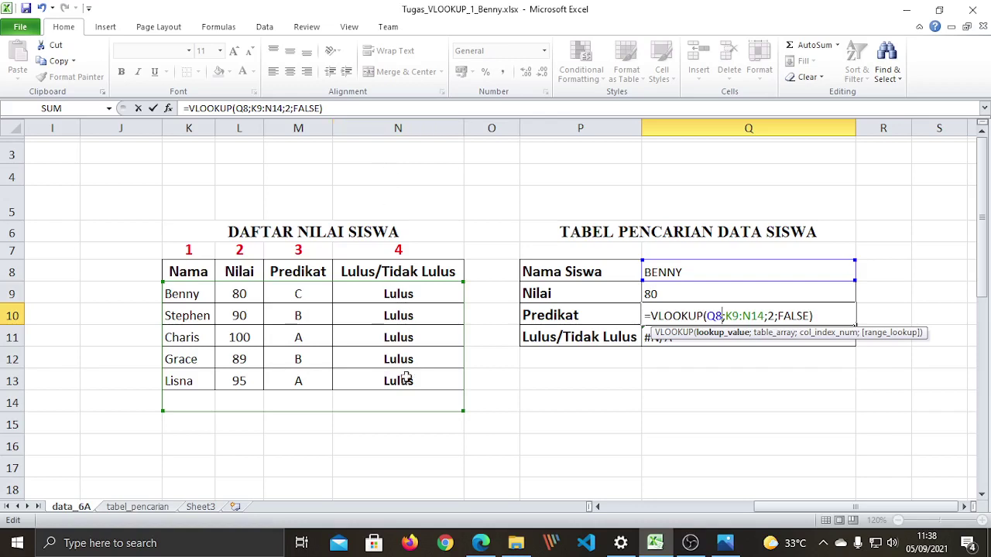
# Step: Correct the table range of the Q10 formula to K8:N13
pyautogui.click(740, 315)
pyautogui.press('BackSpace')
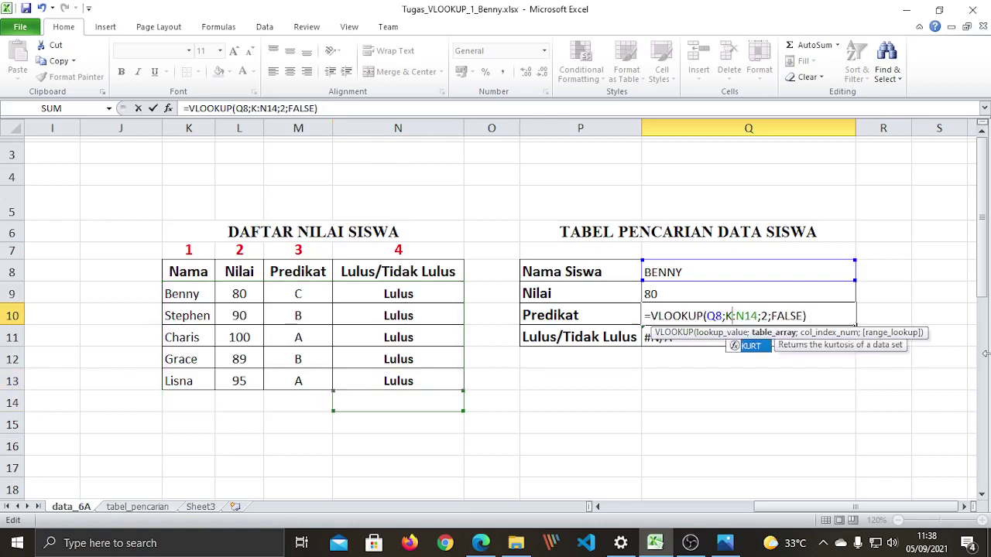
pyautogui.write('8')
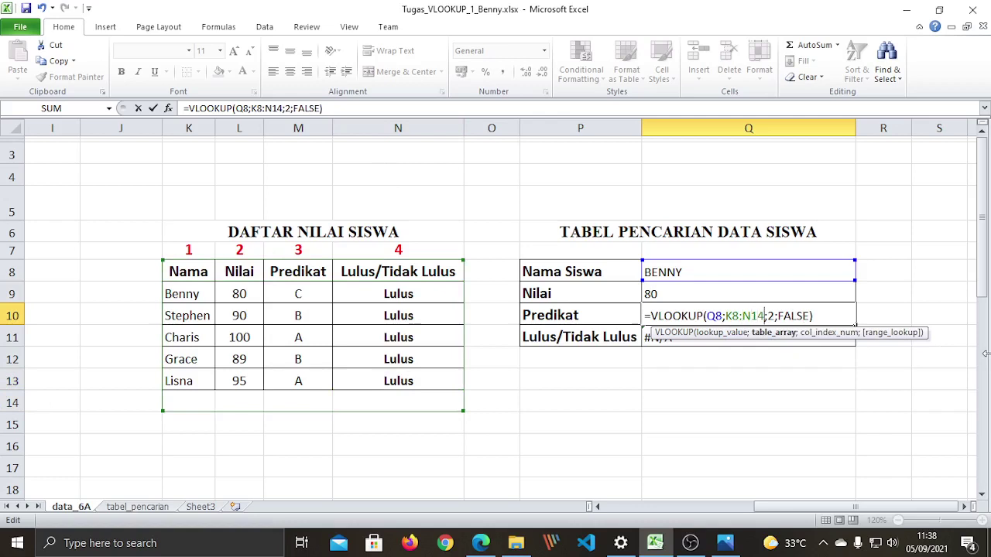
pyautogui.press('BackSpace')
pyautogui.write('3')
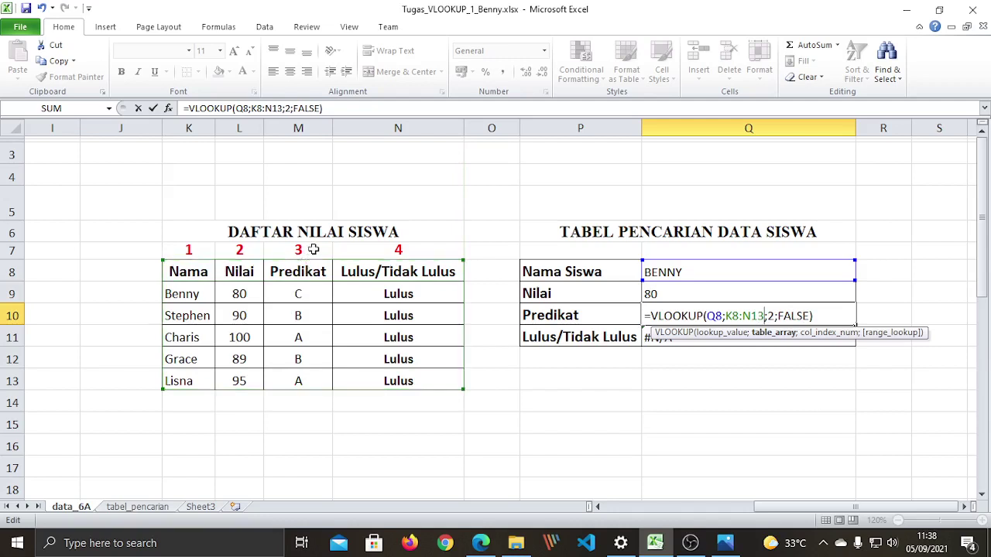
# Step: Set the column index of the Q10 formula to 3 and commit the formula
pyautogui.click(769, 316)
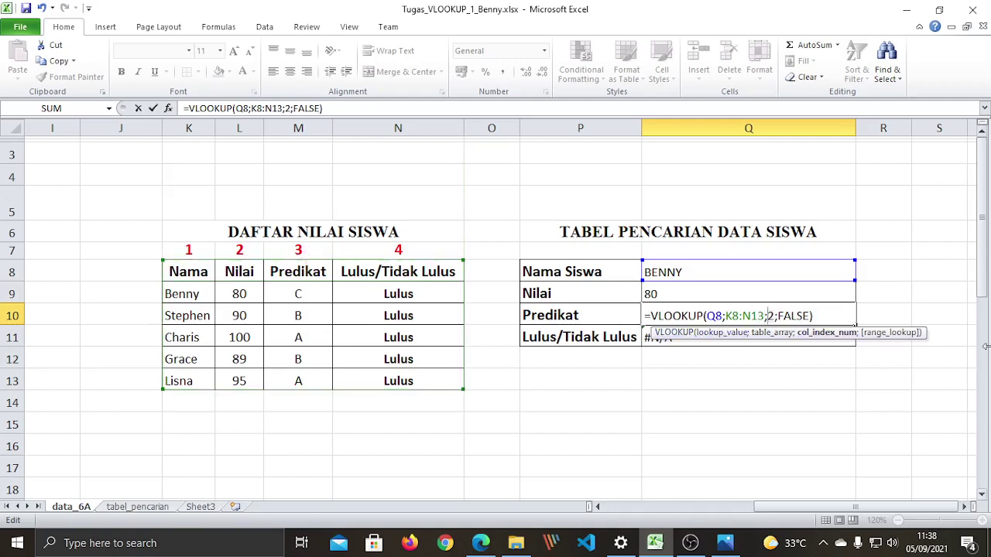
pyautogui.press('Delete')
pyautogui.write('3')
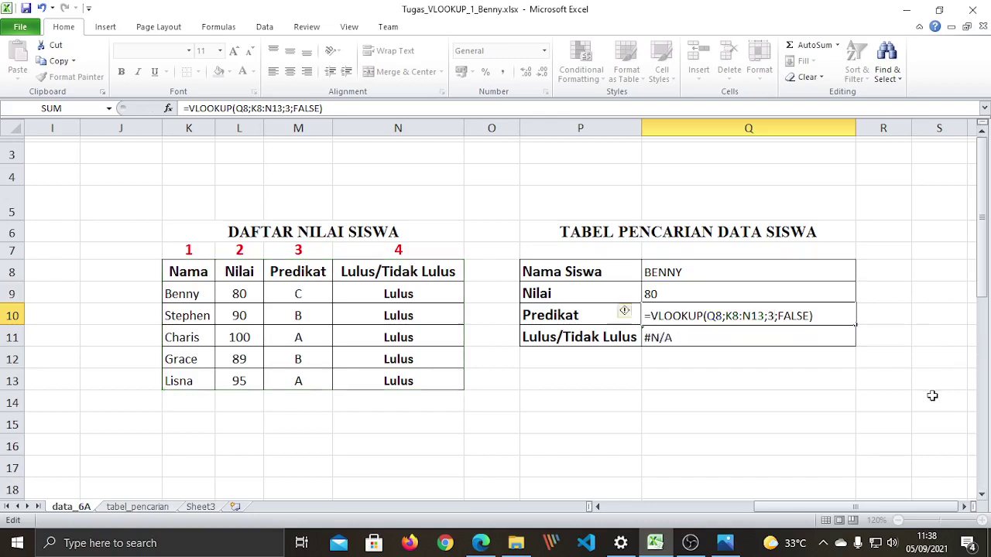
pyautogui.press('Return')
pyautogui.click(698, 397)
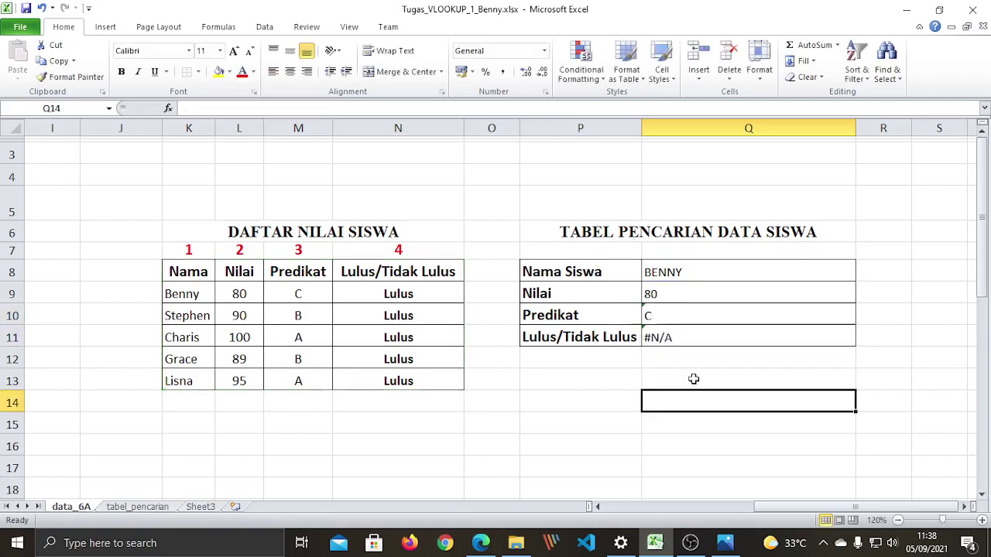
# Step: Change the lookup value of the Lulus/Tidak Lulus formula in Q11 to Q8
pyautogui.click(666, 298)
pyautogui.click(697, 339)
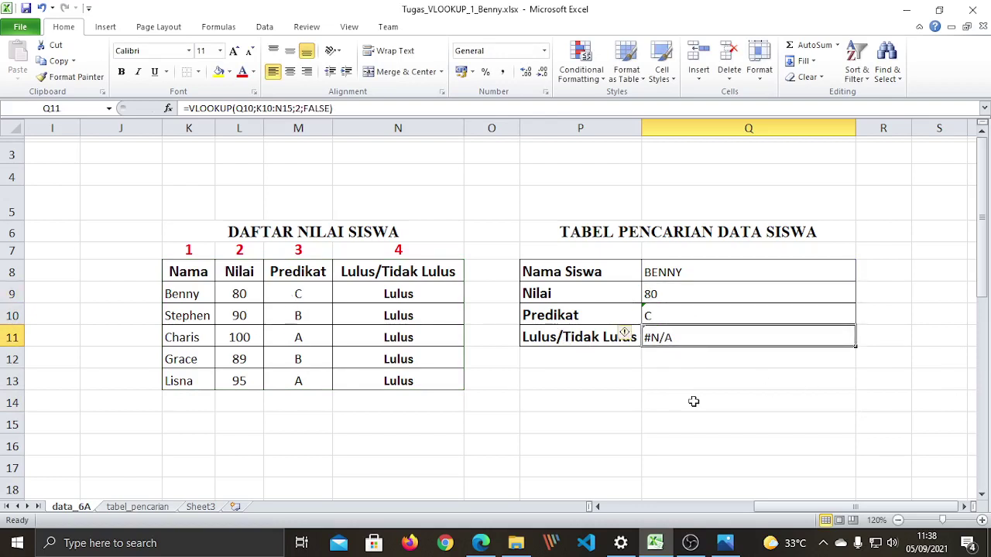
pyautogui.press('F2')
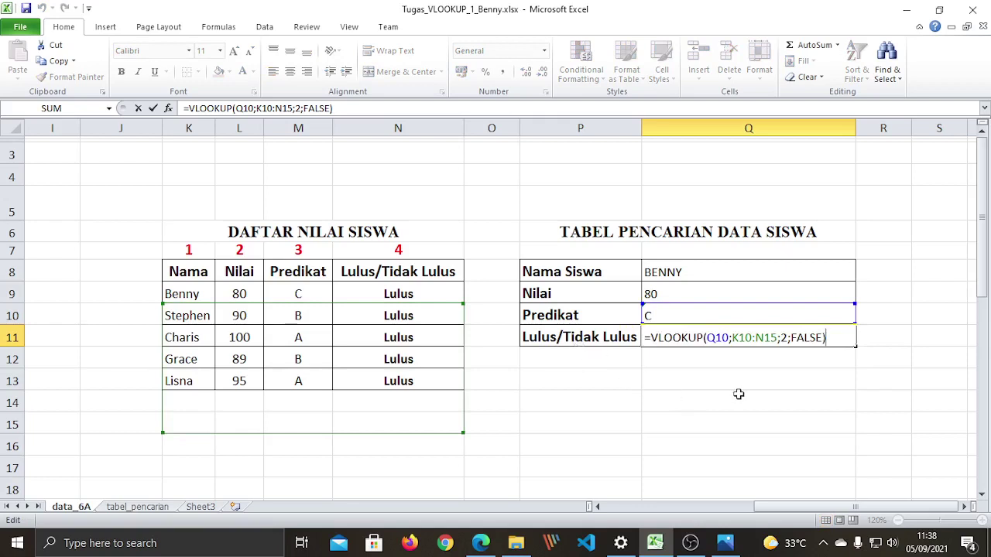
pyautogui.click(728, 337)
pyautogui.press('BackSpace')
pyautogui.press('BackSpace')
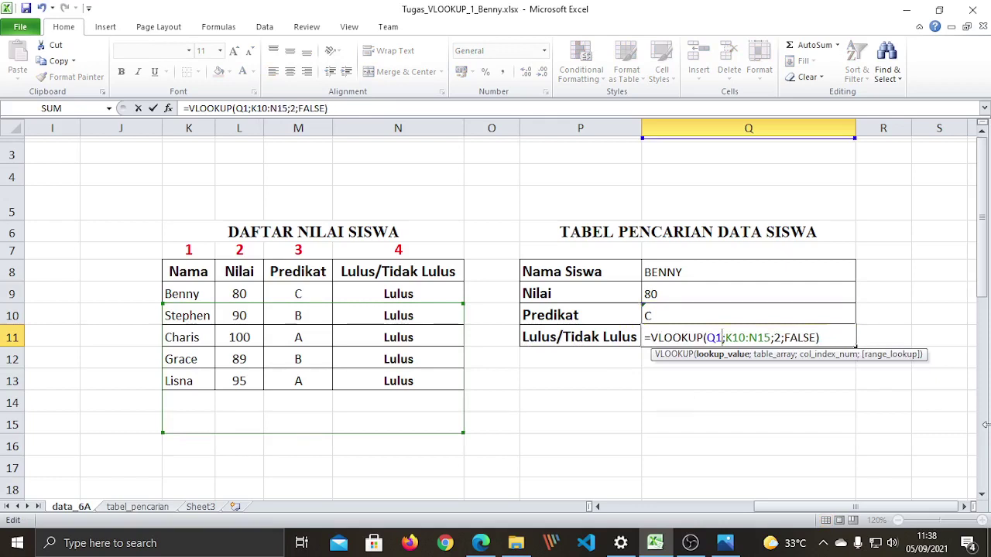
pyautogui.write('8')
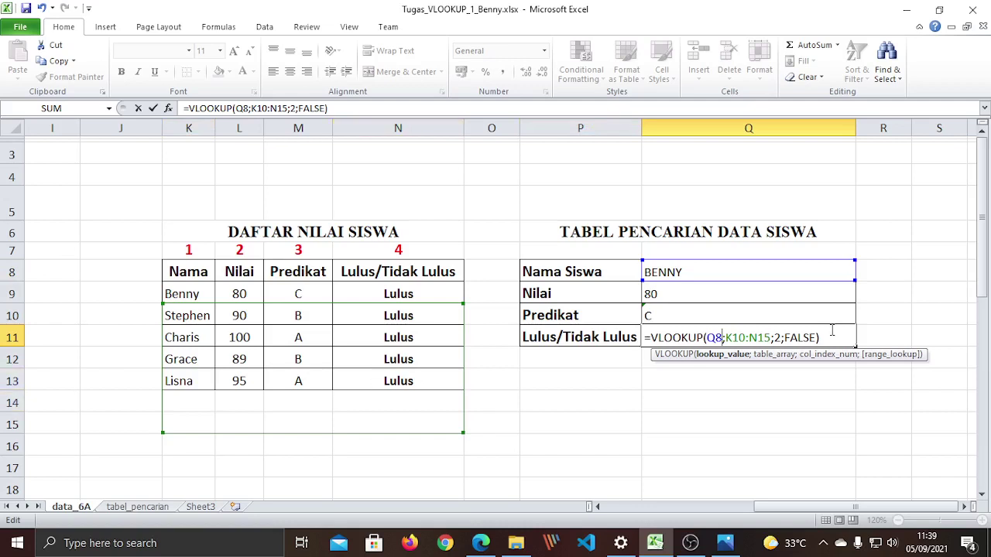
# Step: Correct the table range of the Q11 formula to K8:N13
pyautogui.click(745, 337)
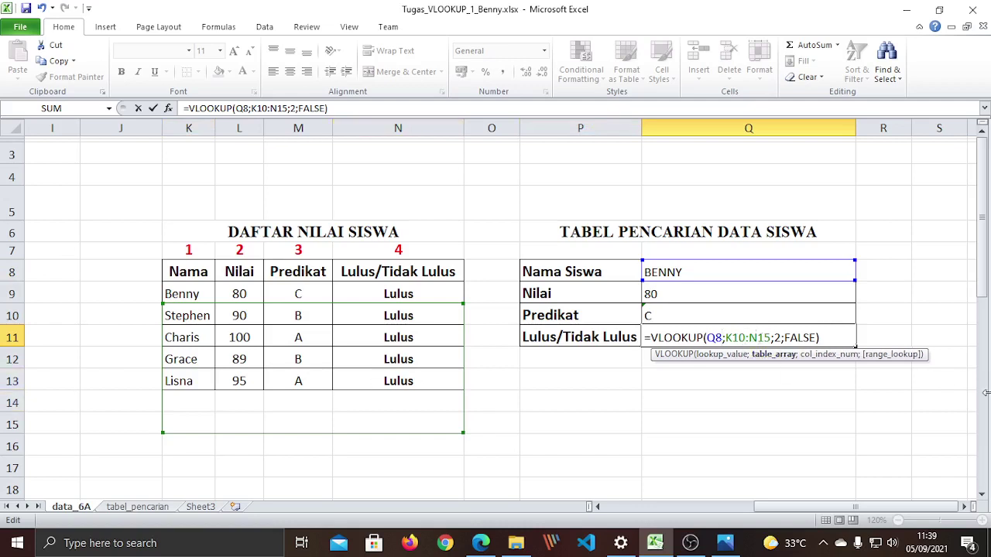
pyautogui.press('BackSpace')
pyautogui.press('BackSpace')
pyautogui.write('8')
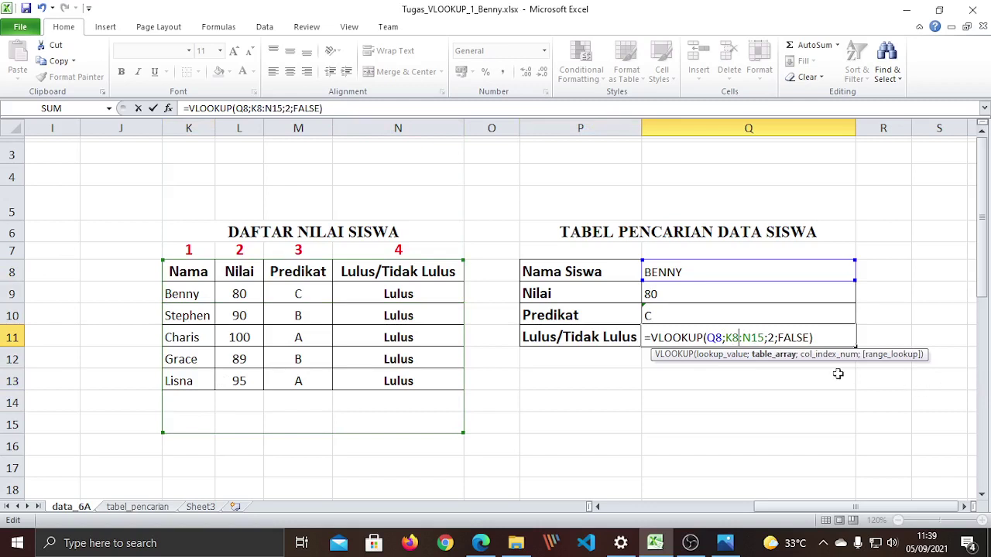
pyautogui.click(765, 339)
pyautogui.press('BackSpace')
pyautogui.press('BackSpace')
pyautogui.write('3')
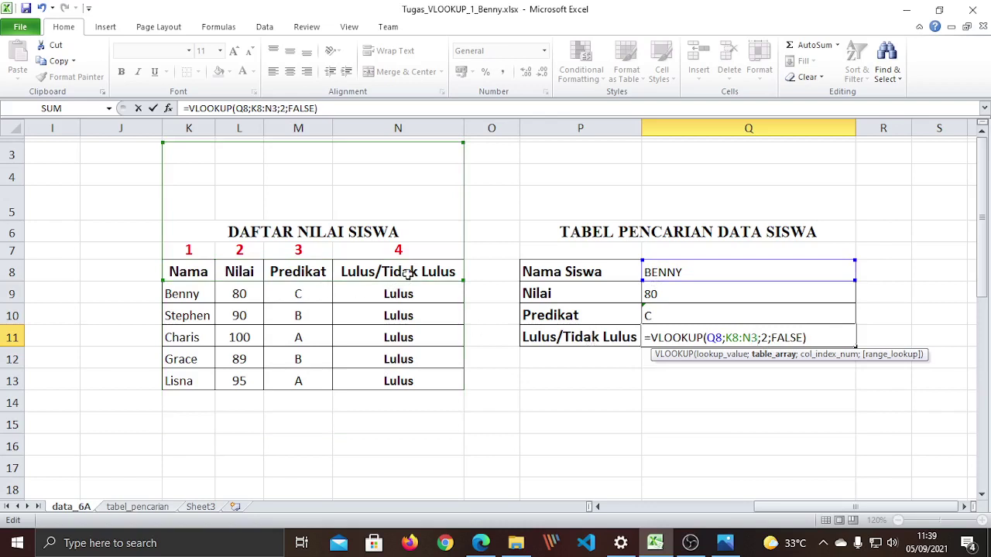
pyautogui.press('BackSpace')
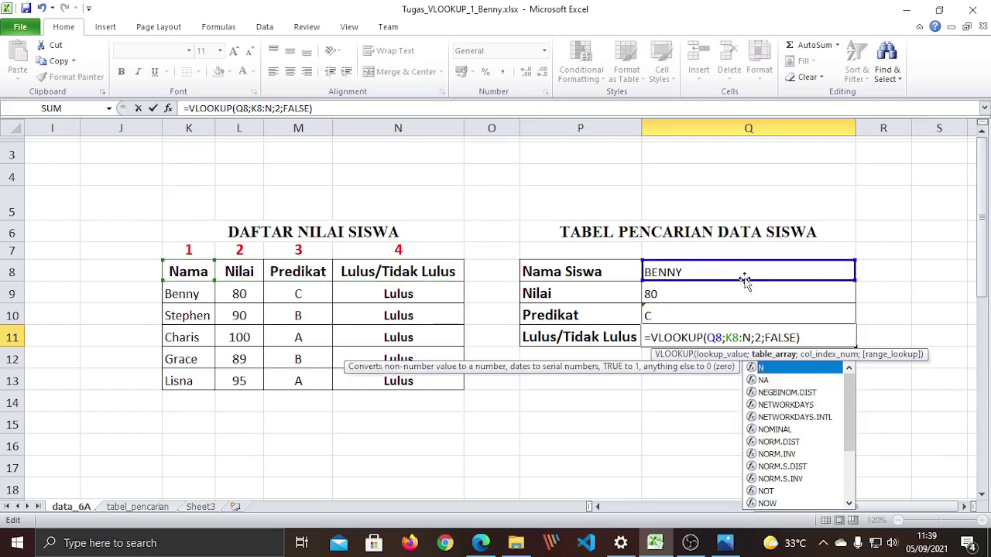
pyautogui.write('13')
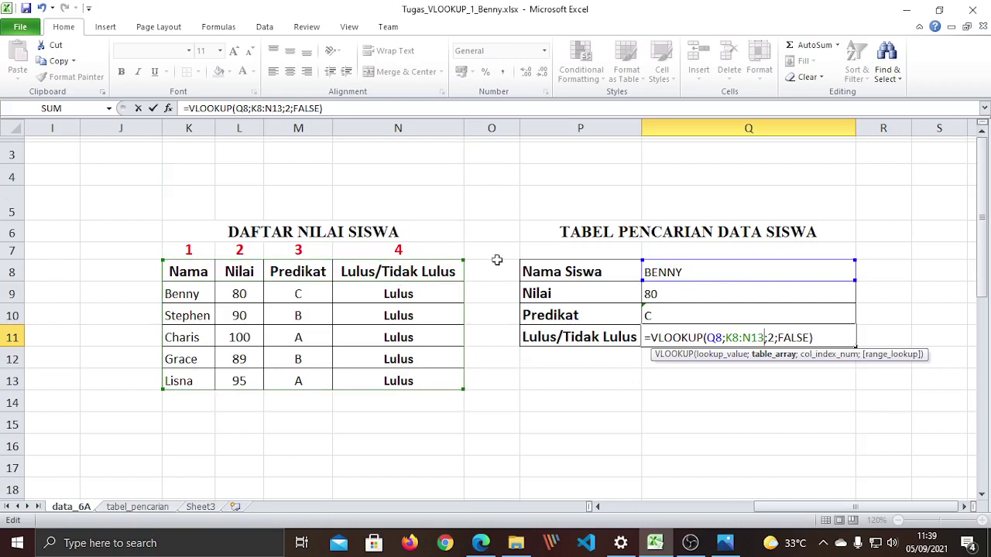
# Step: Set the column index of the Q11 formula to 4
pyautogui.click(775, 338)
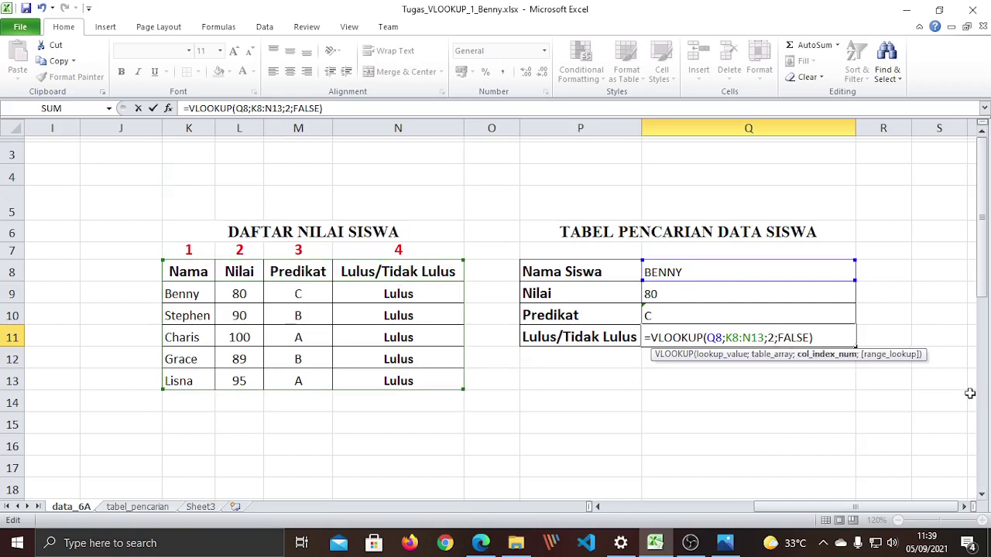
pyautogui.press('BackSpace')
pyautogui.write('4')
# Step: Try altering the table range of the Q11 formula to K3:N8 and commit it
pyautogui.click(759, 338)
pyautogui.press('BackSpace')
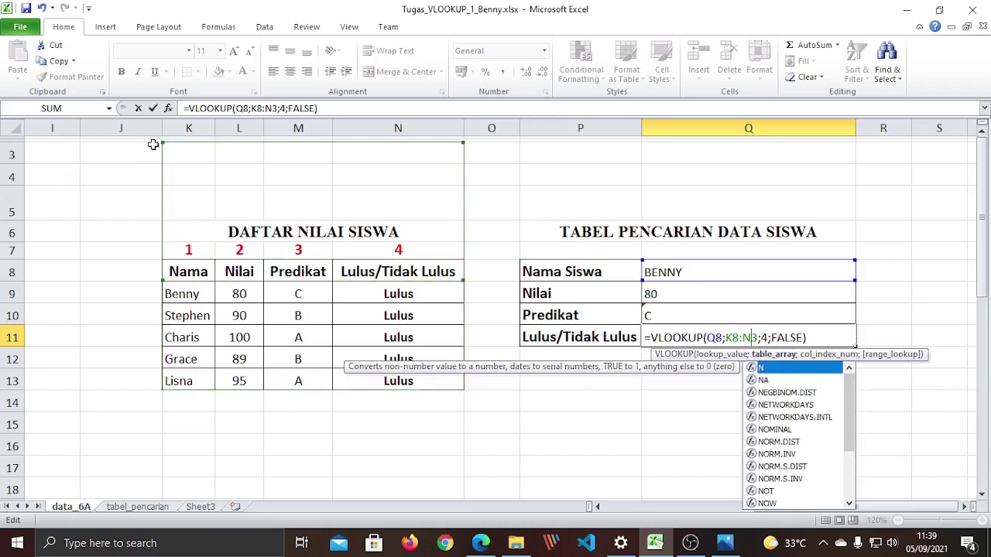
pyautogui.moveTo(162, 144); pyautogui.dragTo(164, 151)
pyautogui.press('Return')
# Step: Reopen the Q11 formula, try N3 as the end of its table range, and restore N8
pyautogui.click(728, 338)
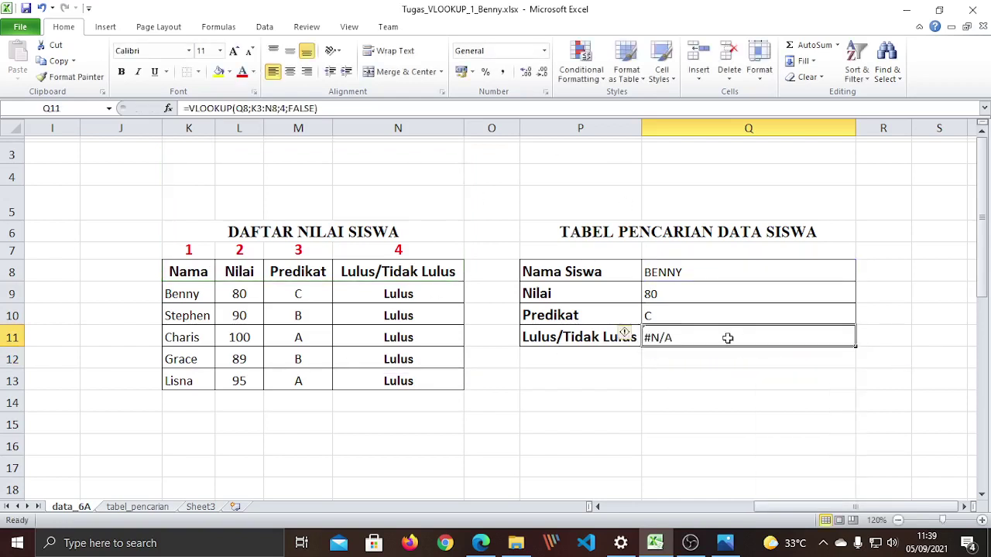
pyautogui.press('F2')
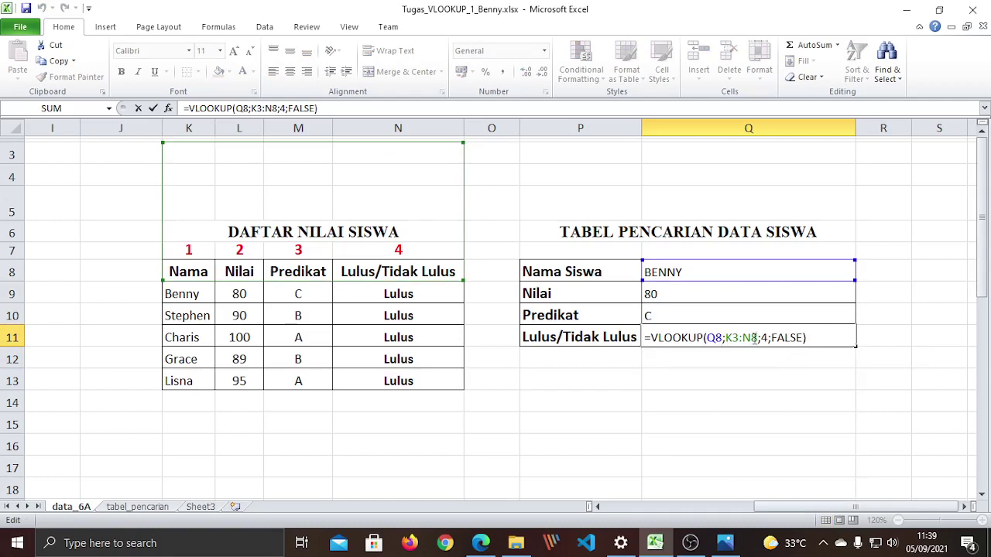
pyautogui.press('Escape')
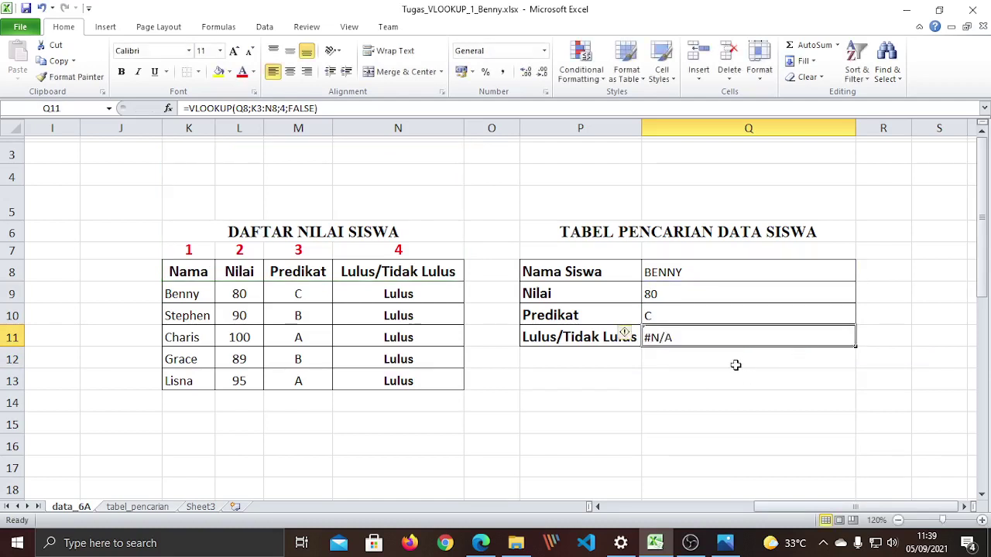
pyautogui.press('F2')
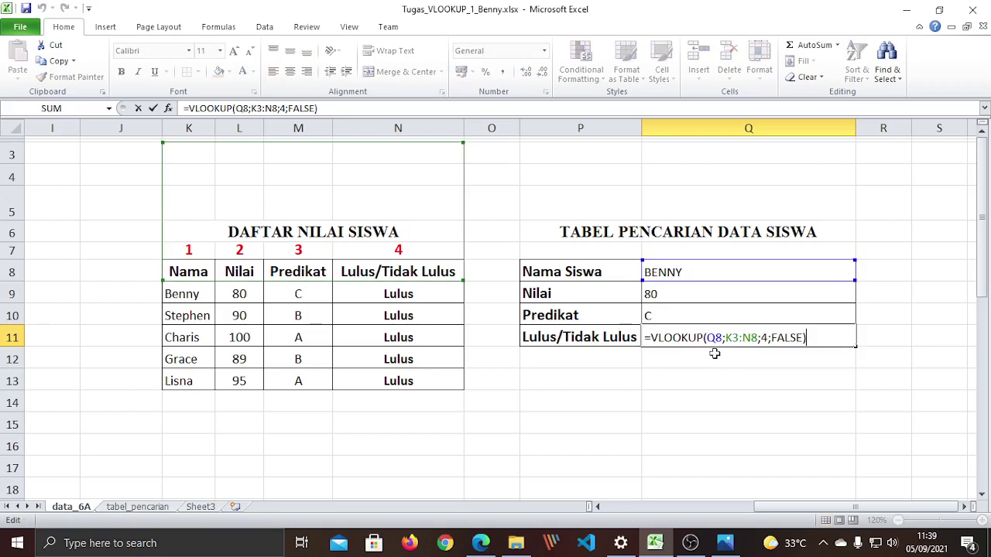
pyautogui.click(756, 336)
pyautogui.press('BackSpace')
pyautogui.write('3')
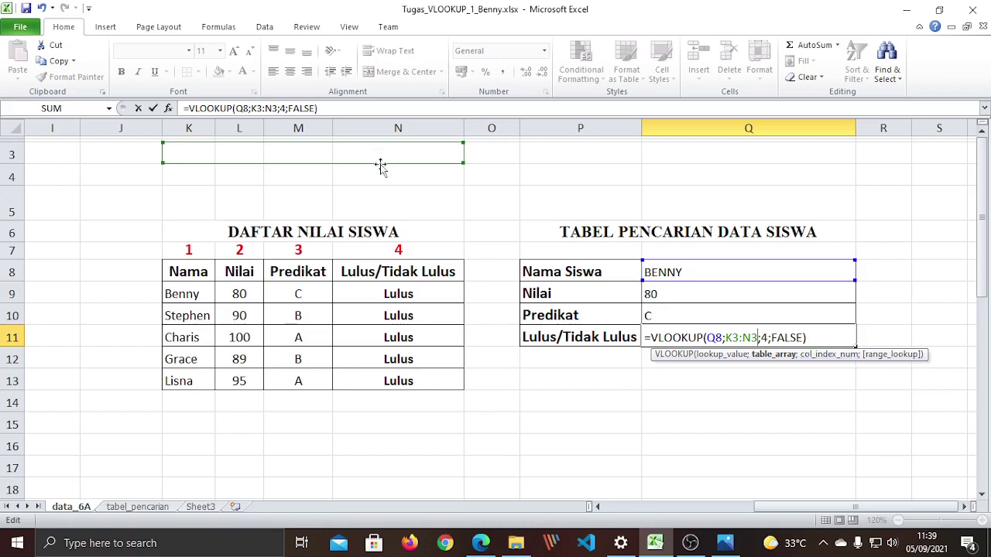
pyautogui.press('BackSpace')
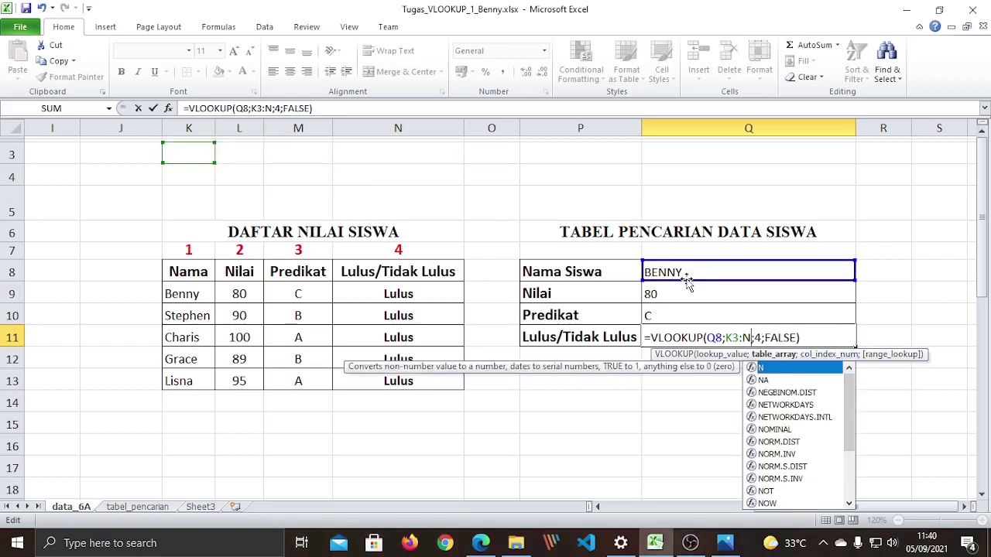
pyautogui.write('8')
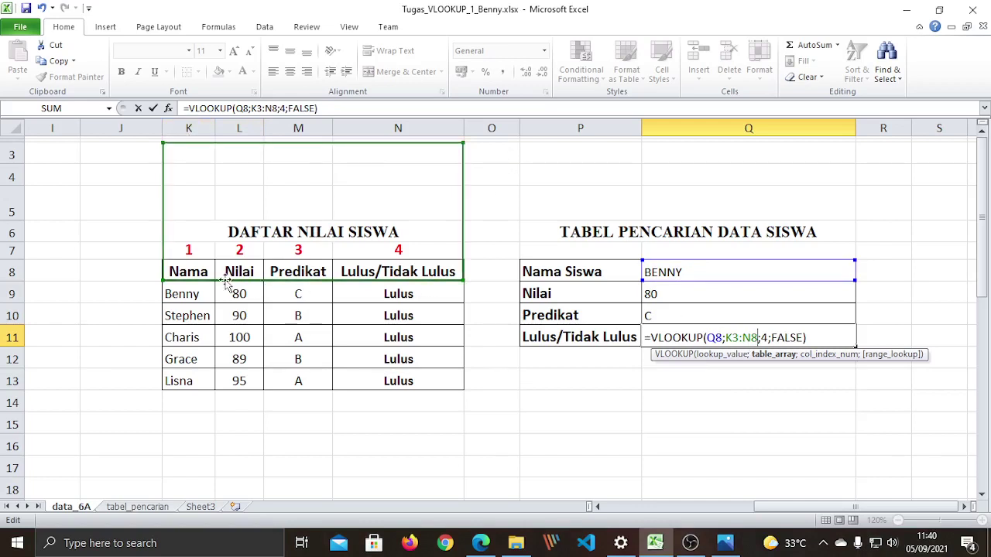
# Step: Set the end of the Q11 formula's table range to N13, so it covers K3:N13, and commit it
pyautogui.click(740, 337)
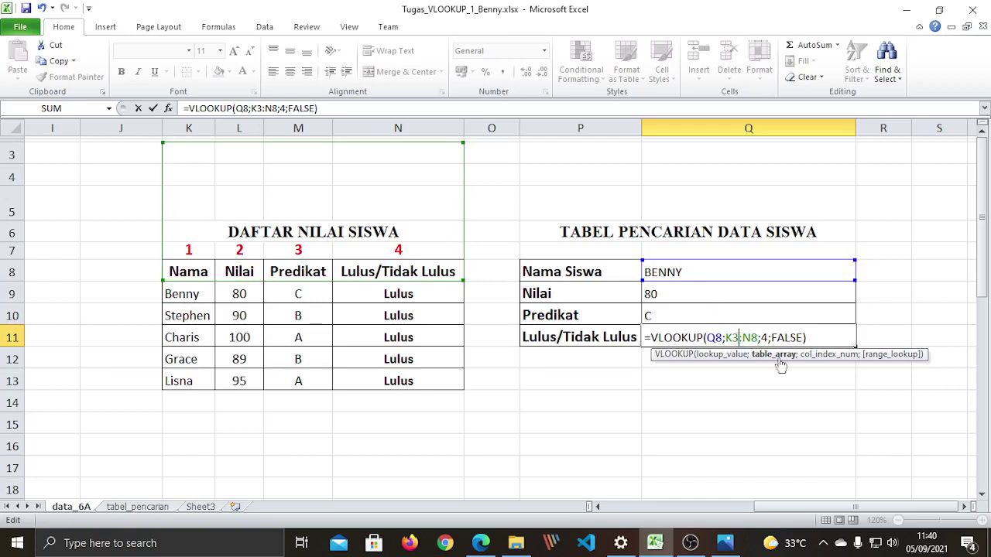
pyautogui.press('BackSpace')
pyautogui.write('3')
pyautogui.press('BackSpace')
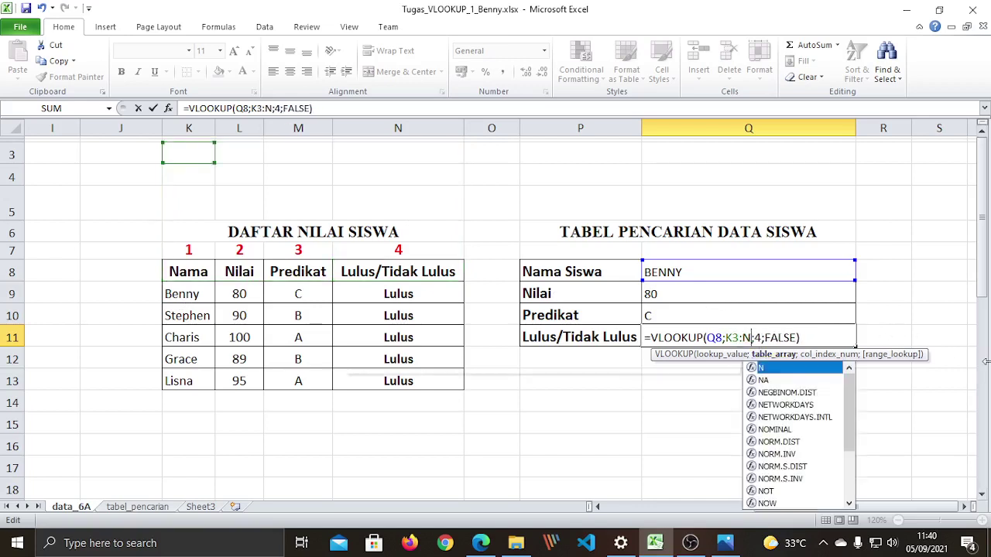
pyautogui.write('13')
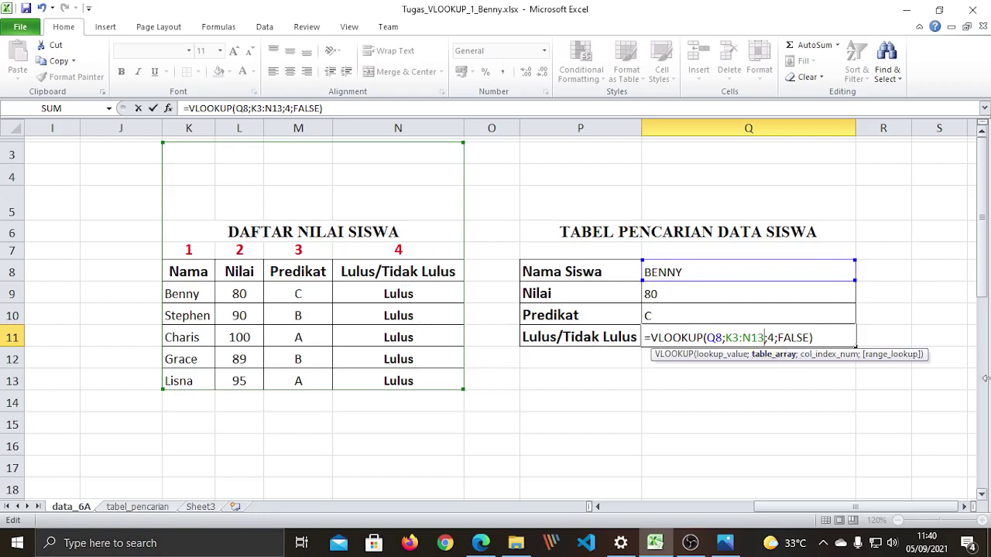
pyautogui.press('Return')
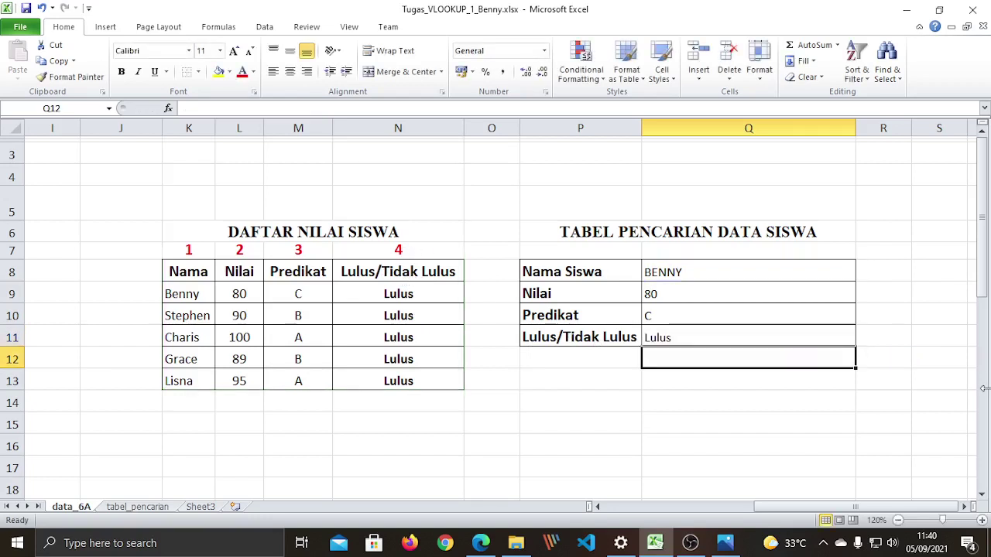
# Step: Test the grade search table by entering in Q8 a student name that is not in the grade list
pyautogui.click(753, 277)
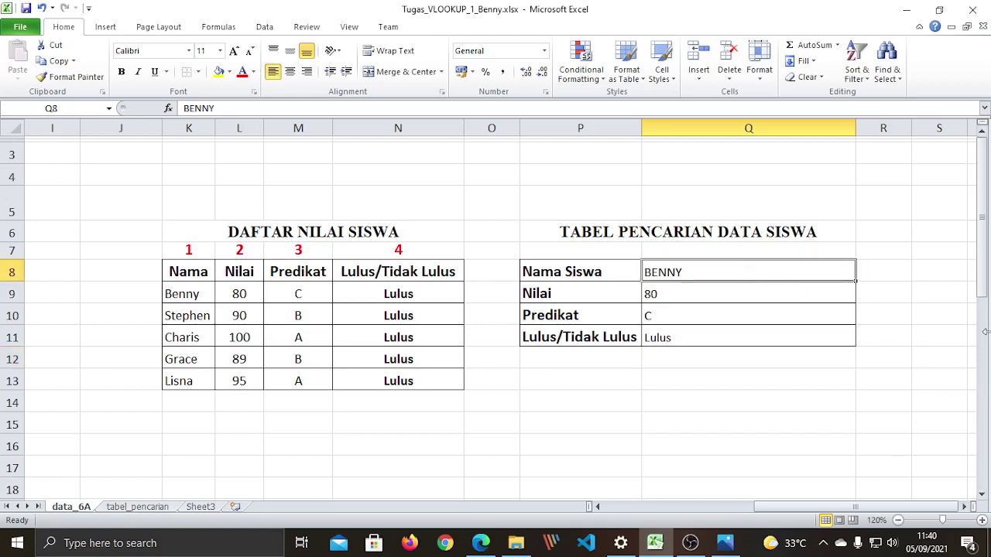
pyautogui.write('bud')
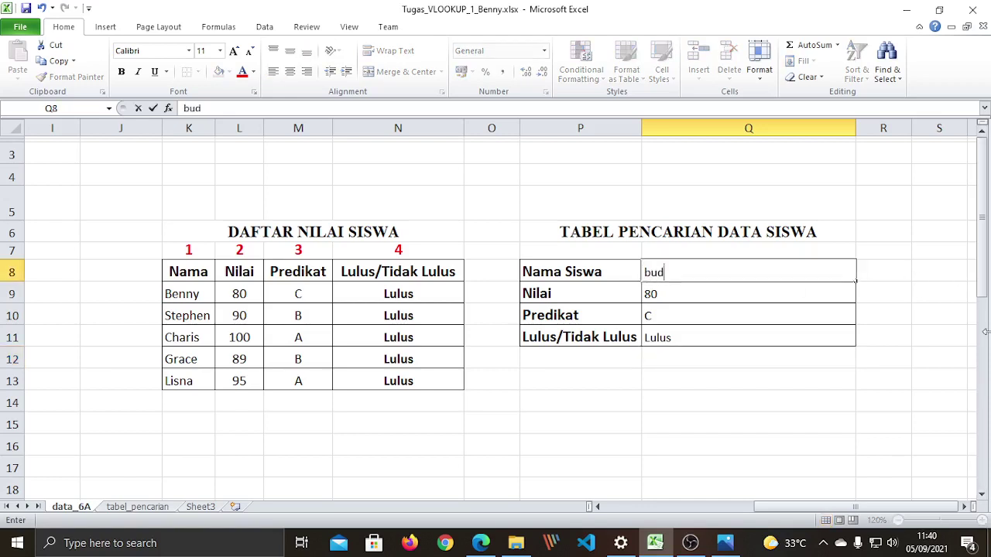
pyautogui.write('i')
pyautogui.press('Return')
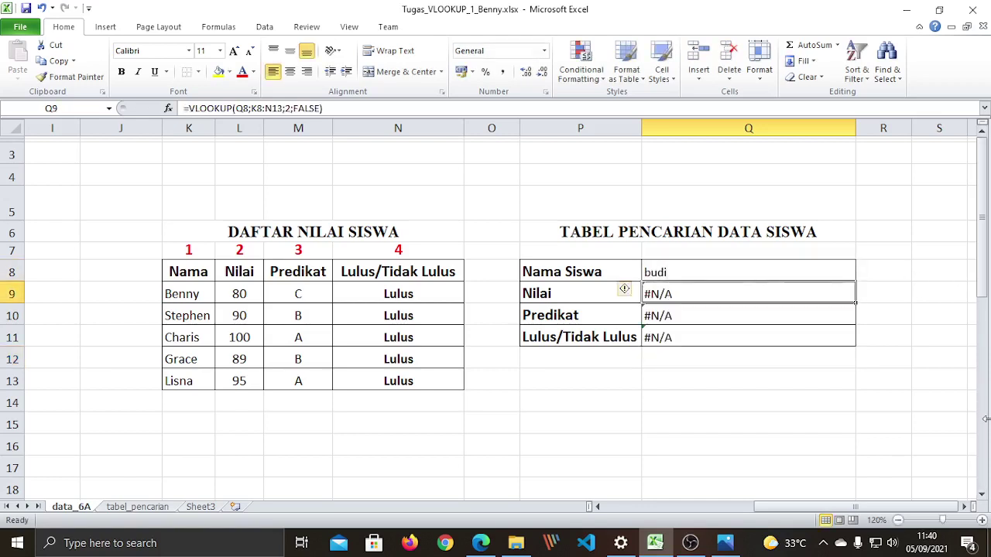
# Step: Examine the names in K9:K13 and the rows below to check whether the searched student is listed
pyautogui.click(792, 418)
pyautogui.click(678, 300)
pyautogui.click(188, 288)
pyautogui.moveTo(188, 288); pyautogui.dragTo(192, 376)
pyautogui.scroll(-2, 191, 376)
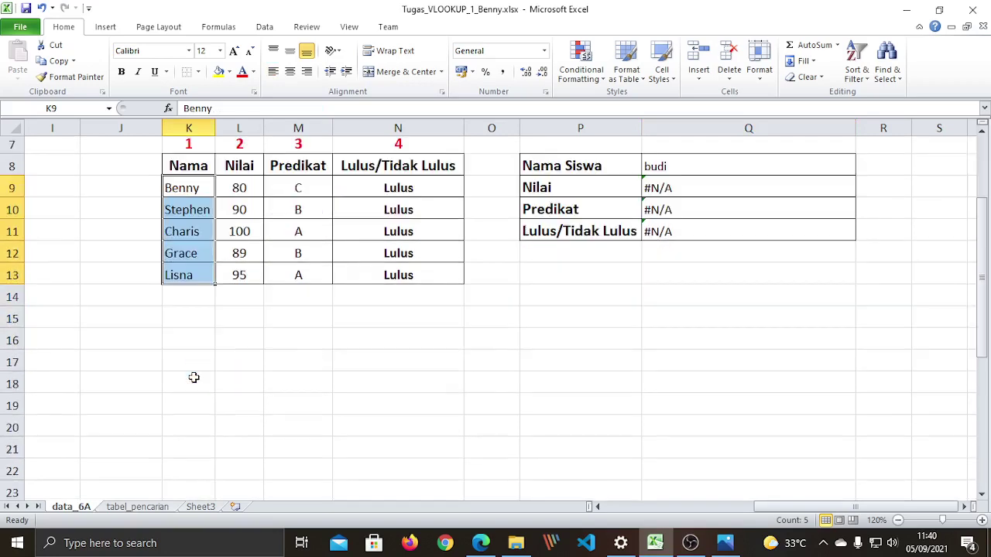
pyautogui.scroll(1, 192, 376)
pyautogui.scroll(-5, 192, 376)
pyautogui.scroll(6, 192, 376)
pyautogui.scroll(-12, 192, 376)
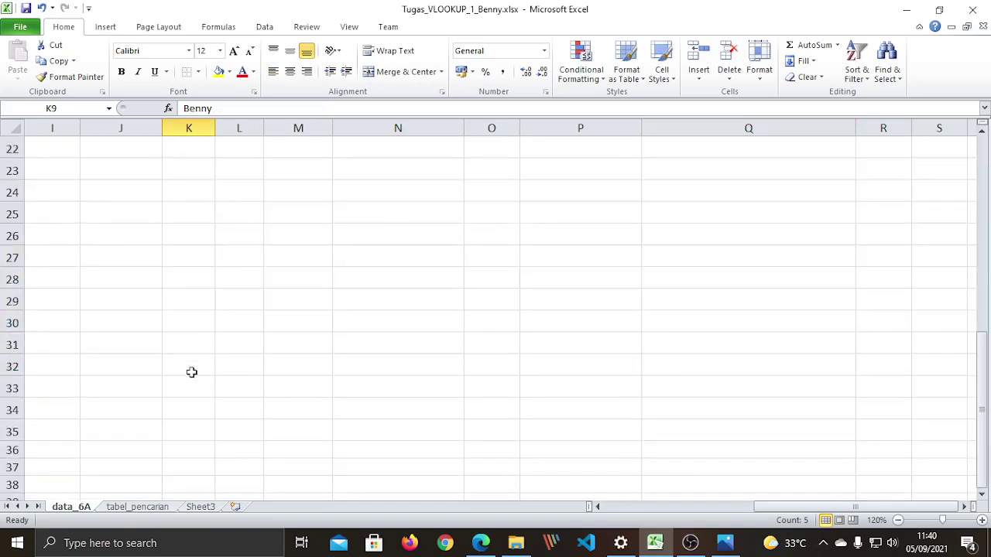
pyautogui.scroll(12, 192, 376)
pyautogui.click(487, 428)
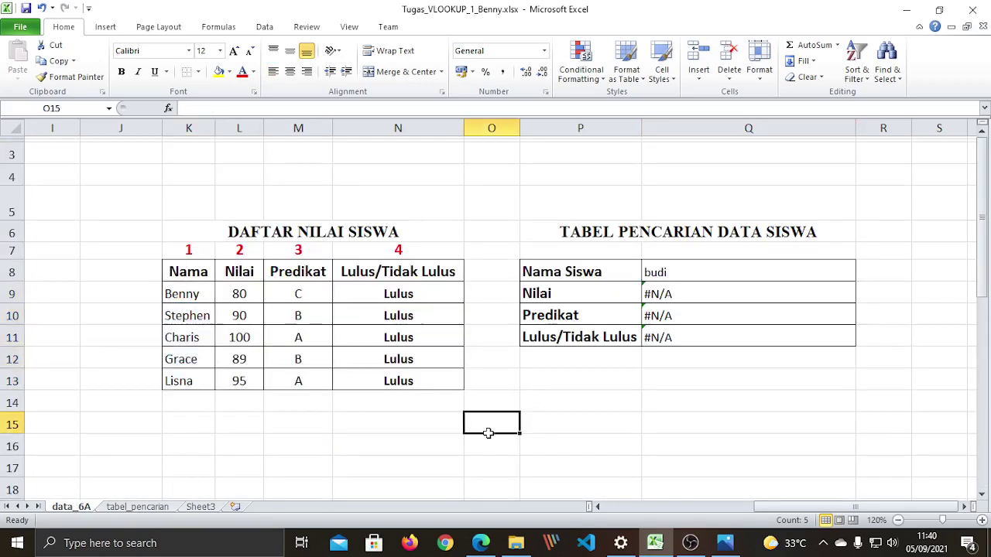
# Step: Inspect the searched name and its result cells Q9 to Q11 against the names in the grade list
pyautogui.click(677, 275)
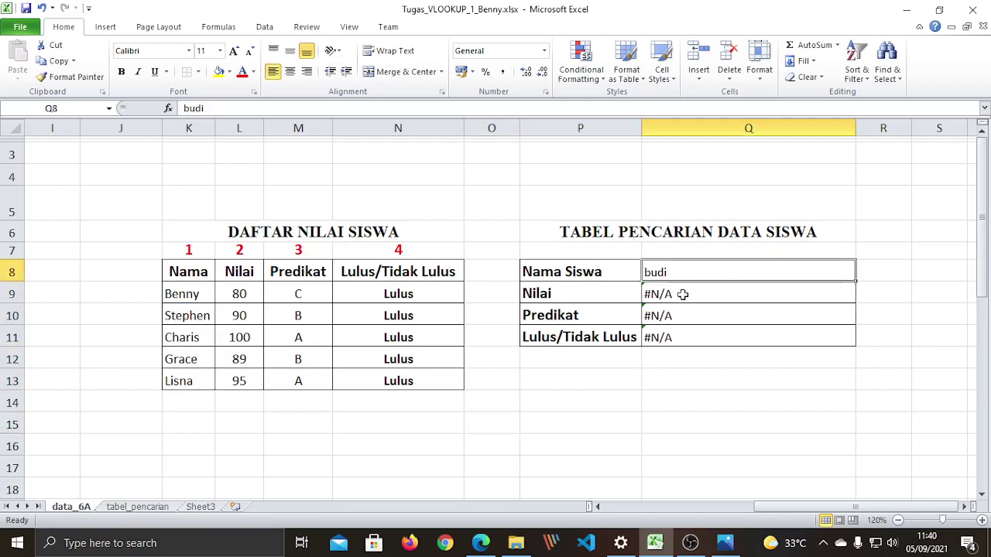
pyautogui.click(686, 295)
pyautogui.click(686, 321)
pyautogui.click(685, 337)
pyautogui.click(679, 382)
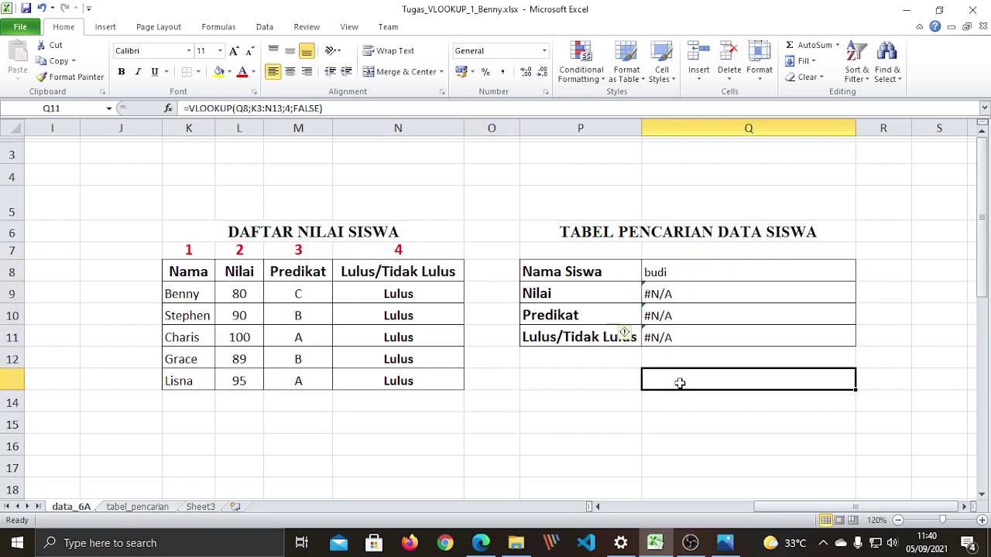
pyautogui.click(668, 274)
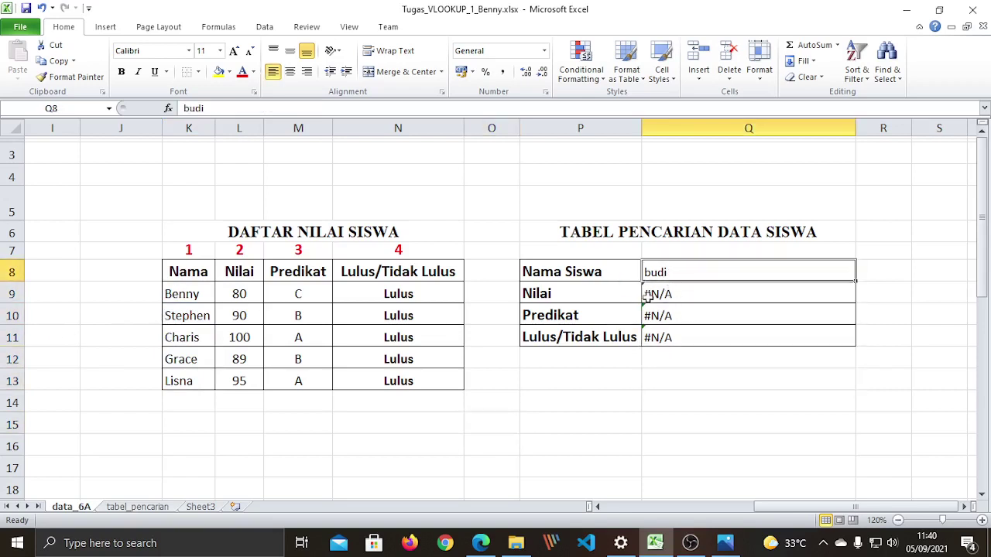
pyautogui.click(185, 298)
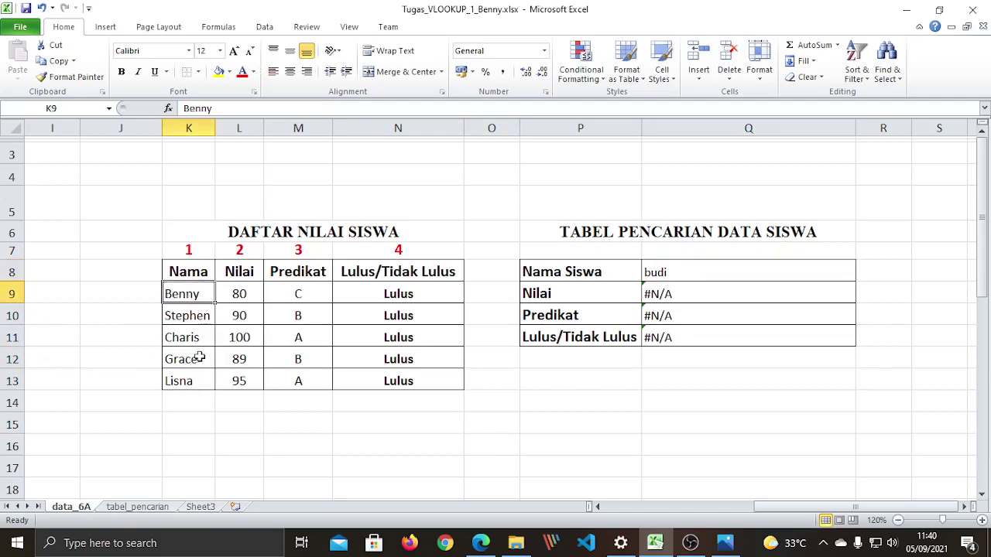
pyautogui.scroll(-4, 199, 357)
pyautogui.scroll(4, 197, 353)
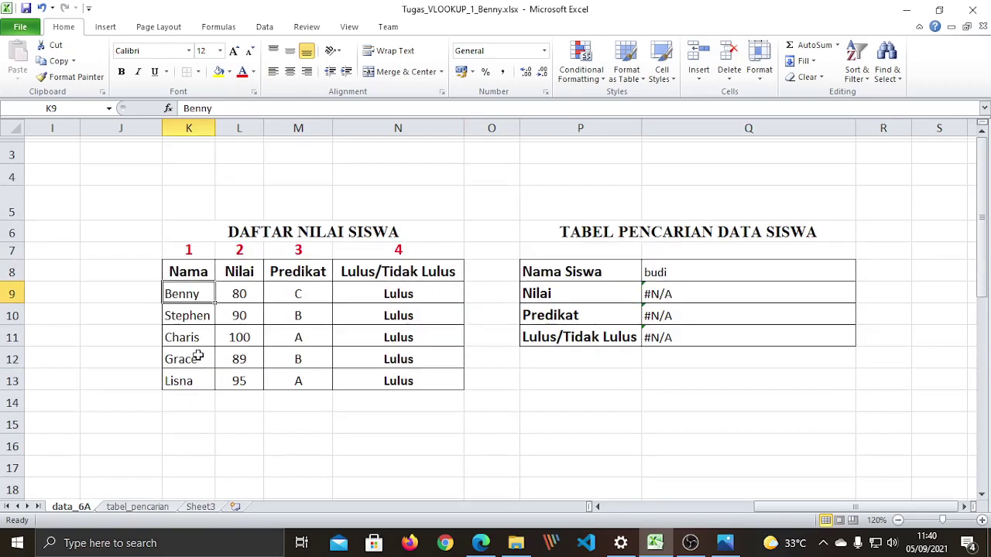
# Step: Look through the class VI A student list and compare its attendance-number search table with the grade search table
pyautogui.click(796, 502)
pyautogui.click(611, 506)
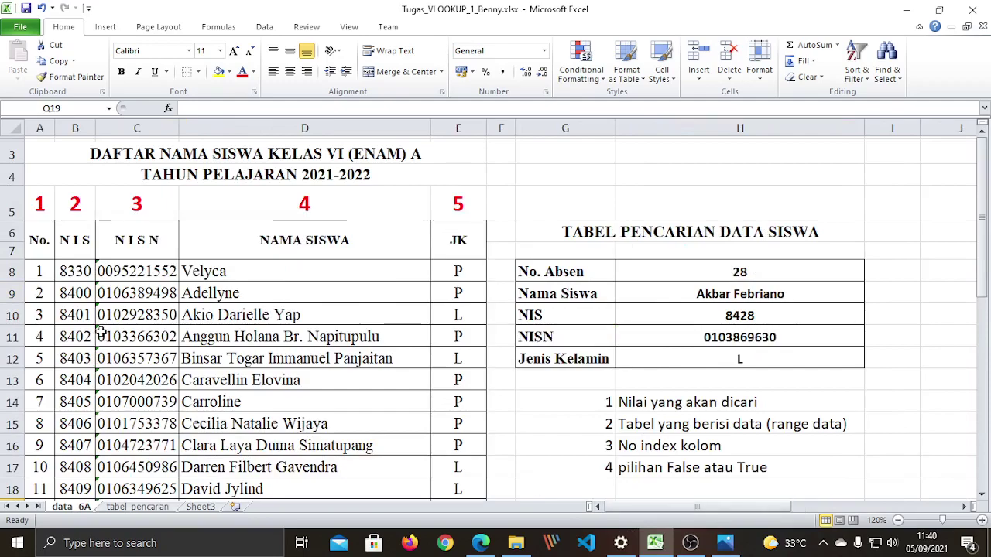
pyautogui.scroll(-2, 101, 332)
pyautogui.scroll(2, 100, 331)
pyautogui.scroll(-3, 191, 280)
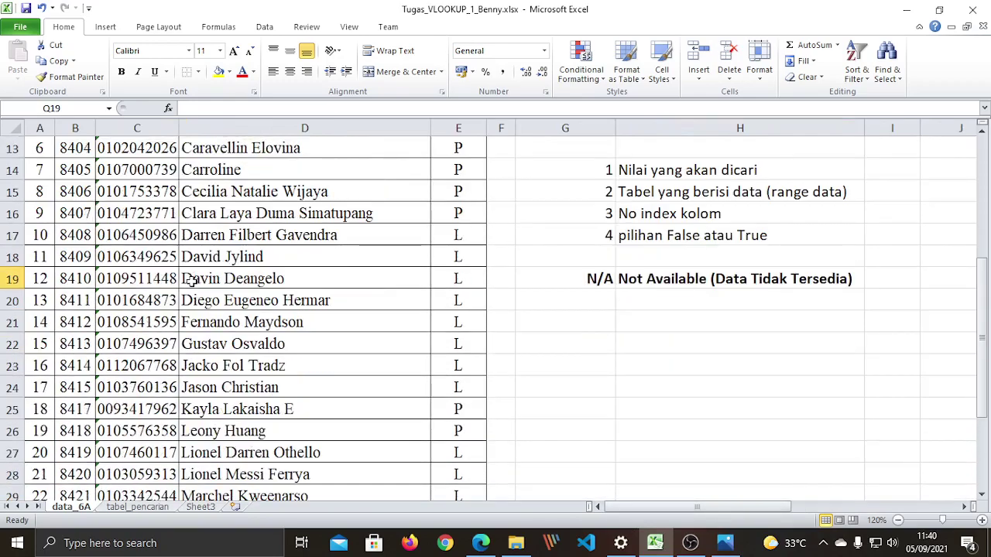
pyautogui.scroll(-4, 191, 280)
pyautogui.scroll(8, 191, 280)
pyautogui.scroll(-5, 191, 281)
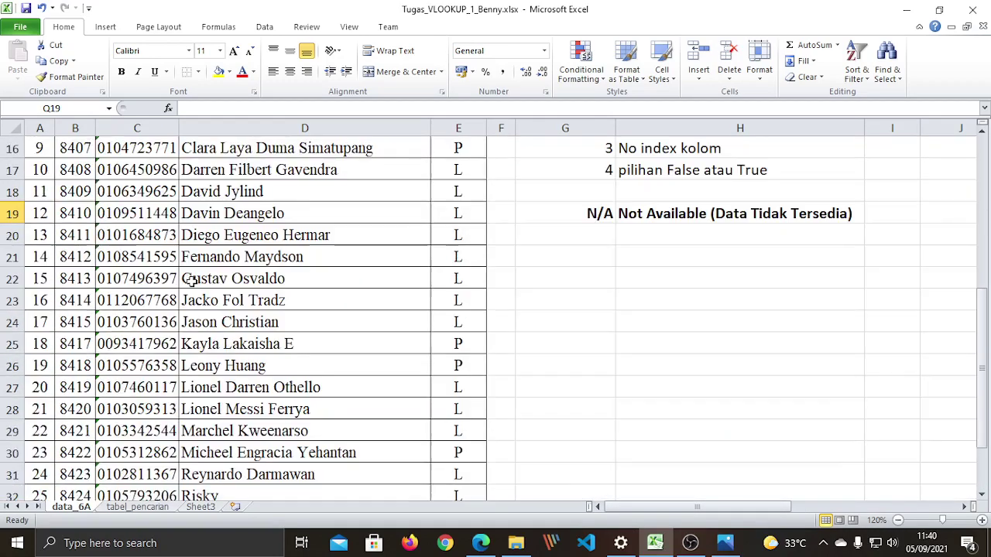
pyautogui.scroll(-3, 192, 280)
pyautogui.scroll(7, 192, 280)
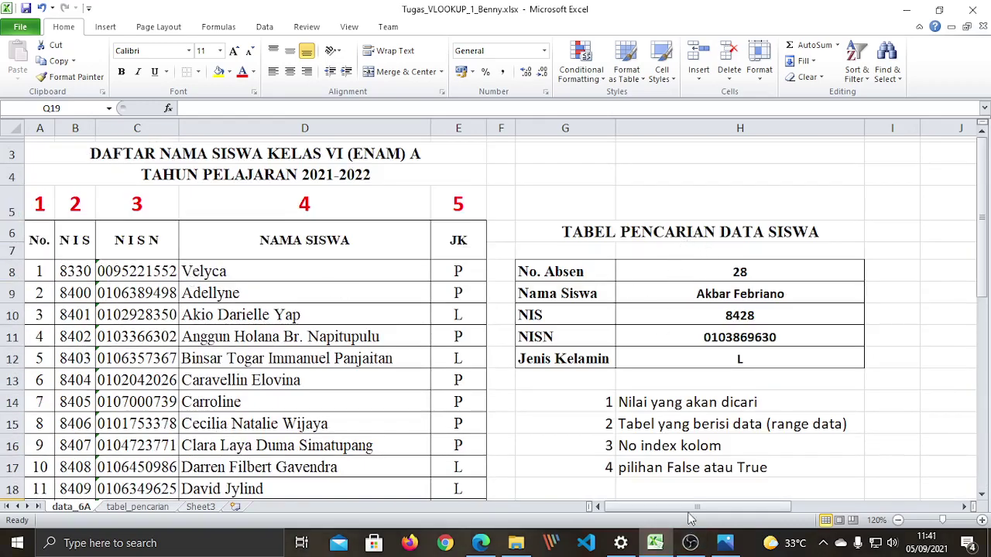
pyautogui.moveTo(714, 513)
pyautogui.mouseDown()
pyautogui.moveTo(736, 515)
pyautogui.moveTo(724, 515)
pyautogui.mouseUp()
pyautogui.click(659, 271)
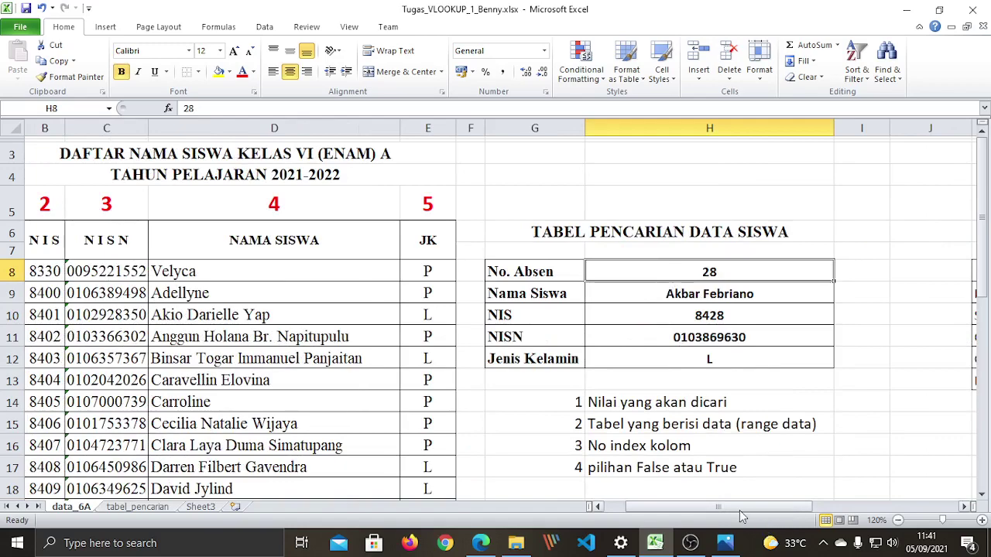
pyautogui.moveTo(737, 511); pyautogui.dragTo(933, 513)
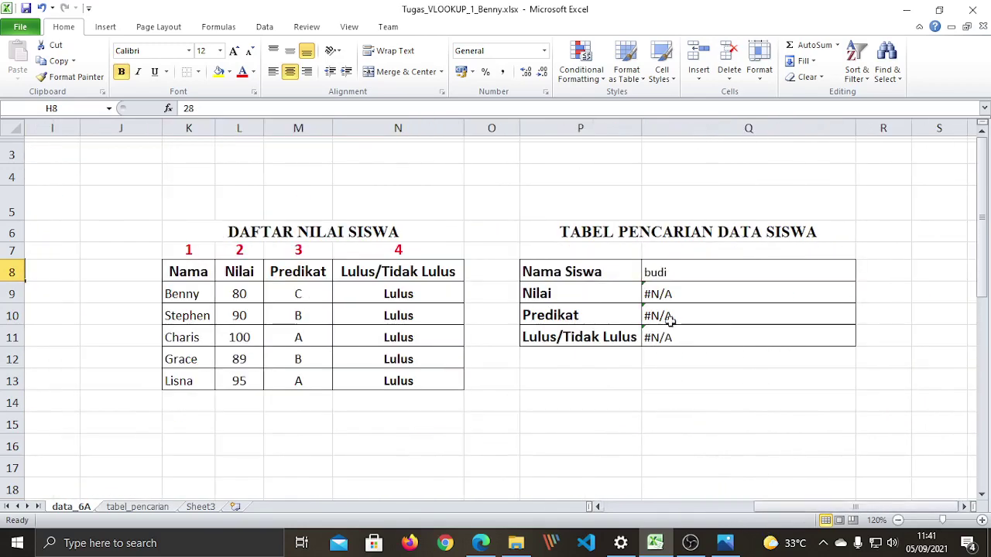
pyautogui.moveTo(833, 509); pyautogui.dragTo(805, 508)
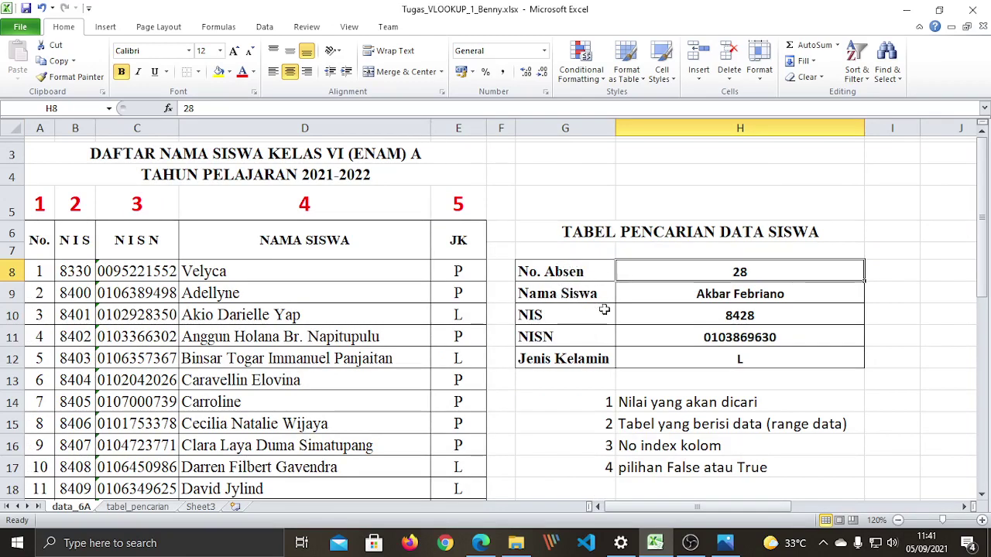
# Step: Test the grade search table by entering in Q8 the name of the student listed in row 10
pyautogui.moveTo(689, 506); pyautogui.dragTo(935, 495)
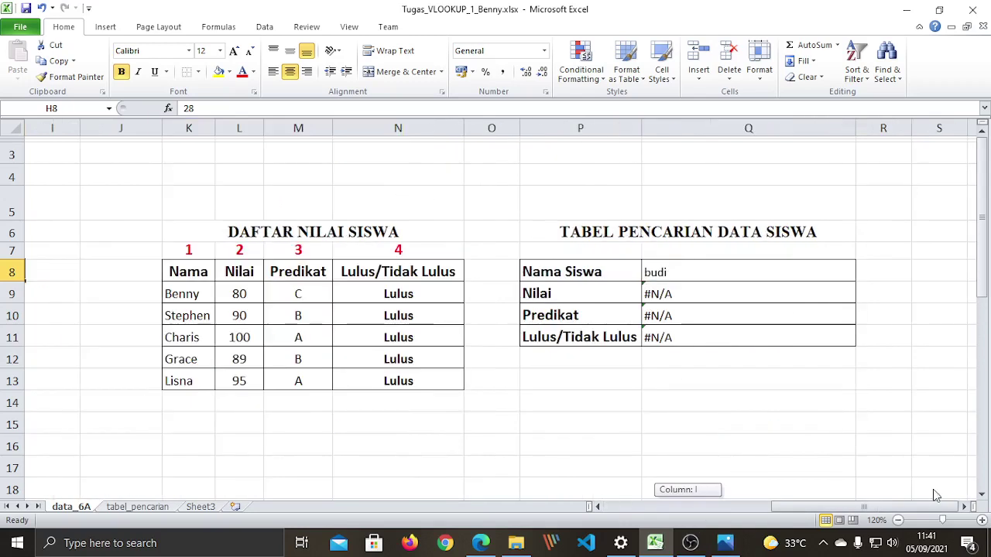
pyautogui.click(746, 401)
pyautogui.click(681, 275)
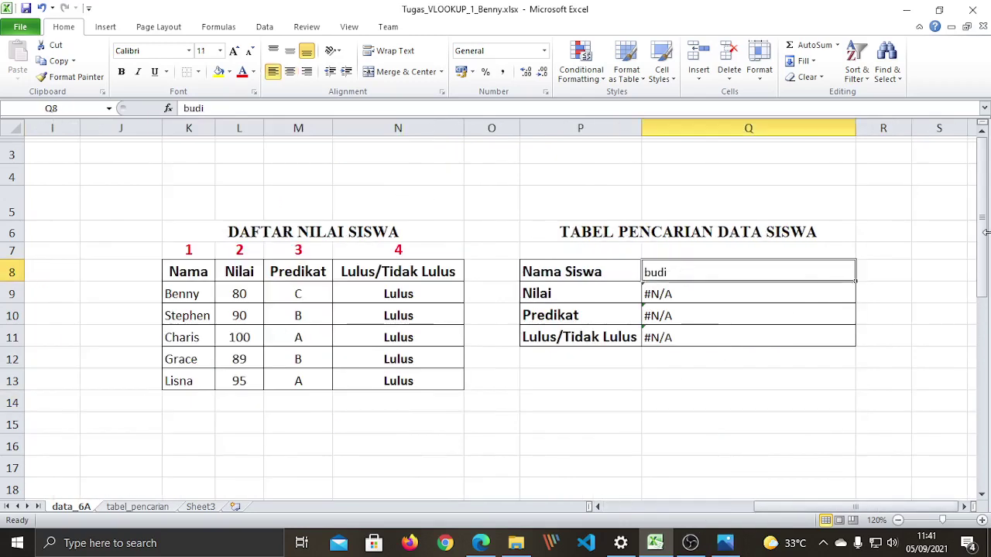
pyautogui.write('stephen')
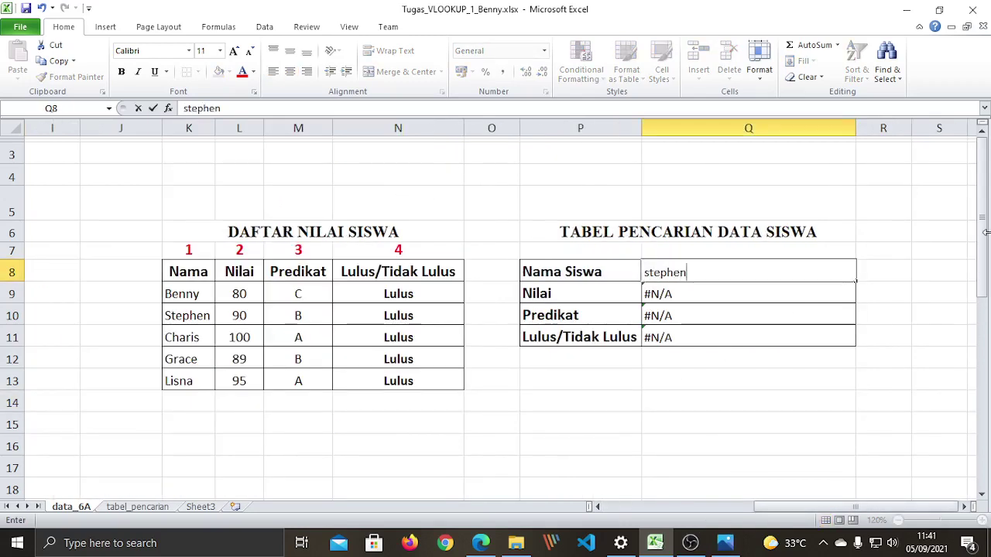
pyautogui.press('Return')
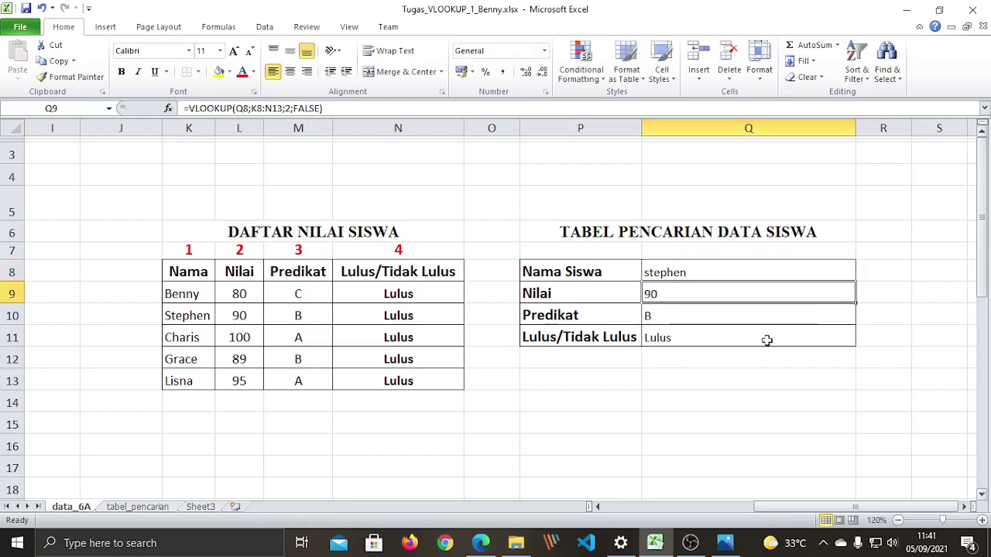
# Step: Test the lookup again by entering in Q8 the name of the last student in the grade list
pyautogui.click(696, 276)
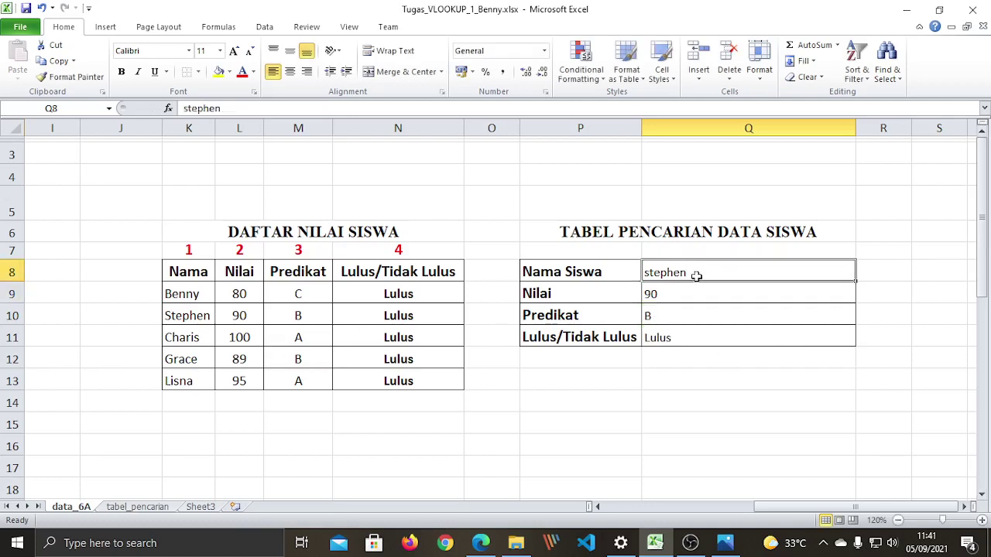
pyautogui.write('lisna')
pyautogui.press('Return')
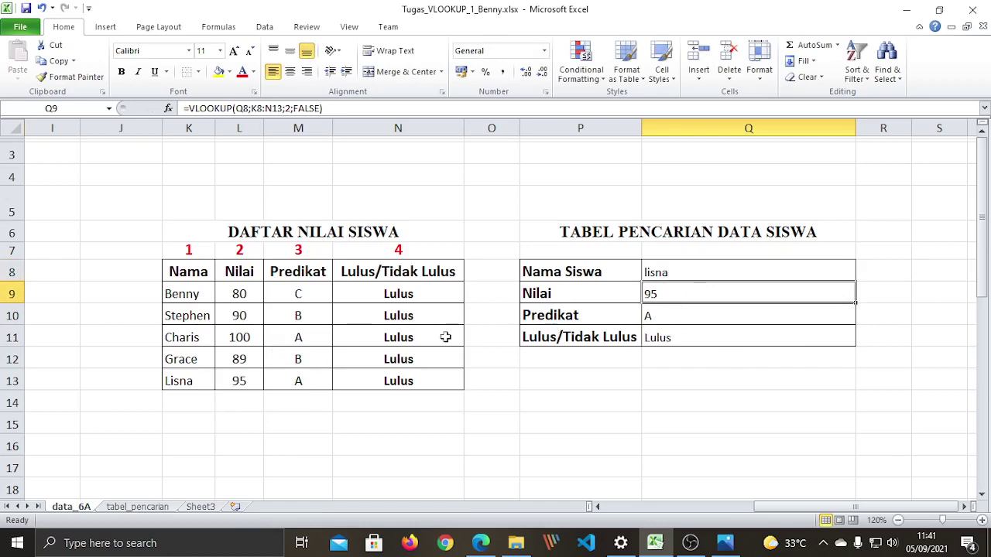
# Step: Clear the student name from cell Q8 of the grade search table
pyautogui.moveTo(878, 508); pyautogui.dragTo(799, 507)
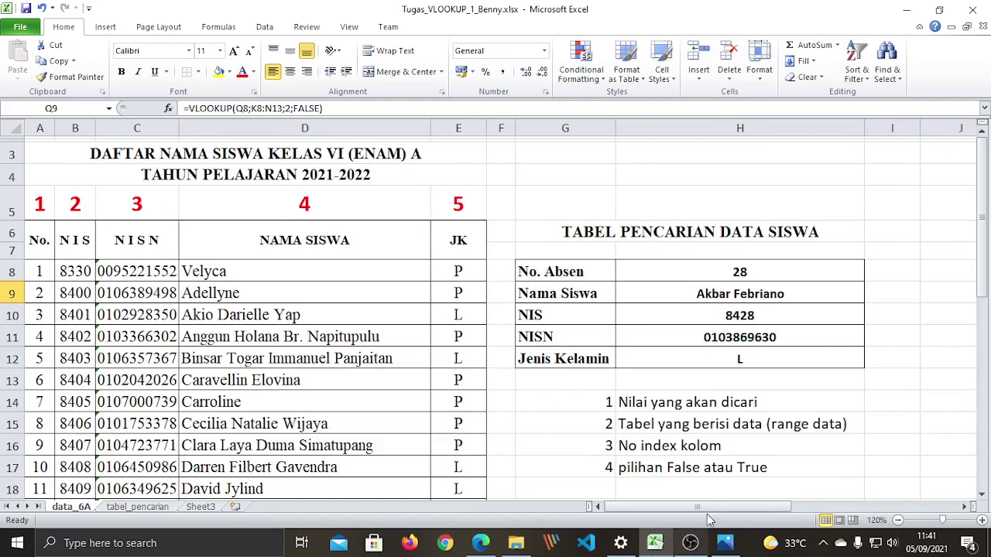
pyautogui.moveTo(709, 511); pyautogui.dragTo(913, 476)
pyautogui.click(758, 270)
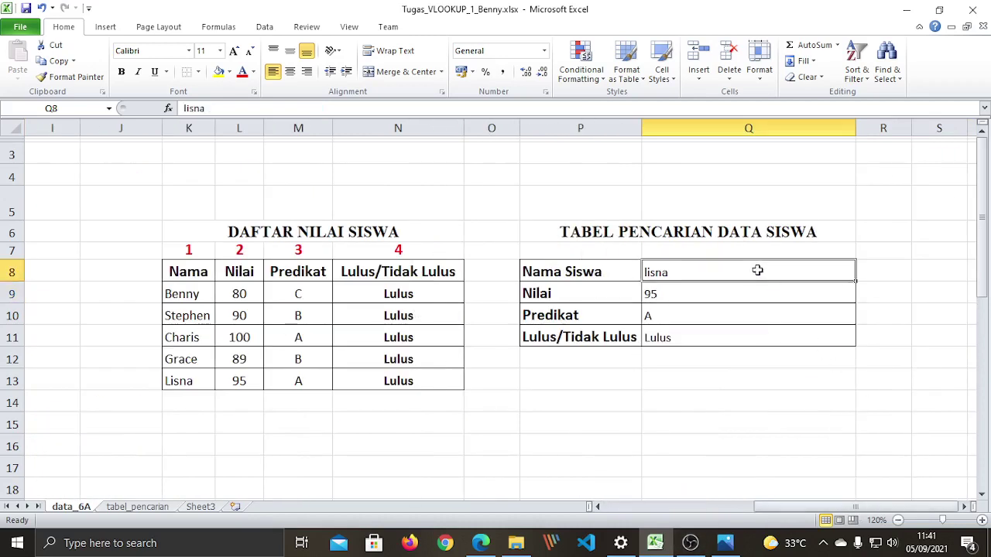
pyautogui.press('Delete')
pyautogui.press('Return')
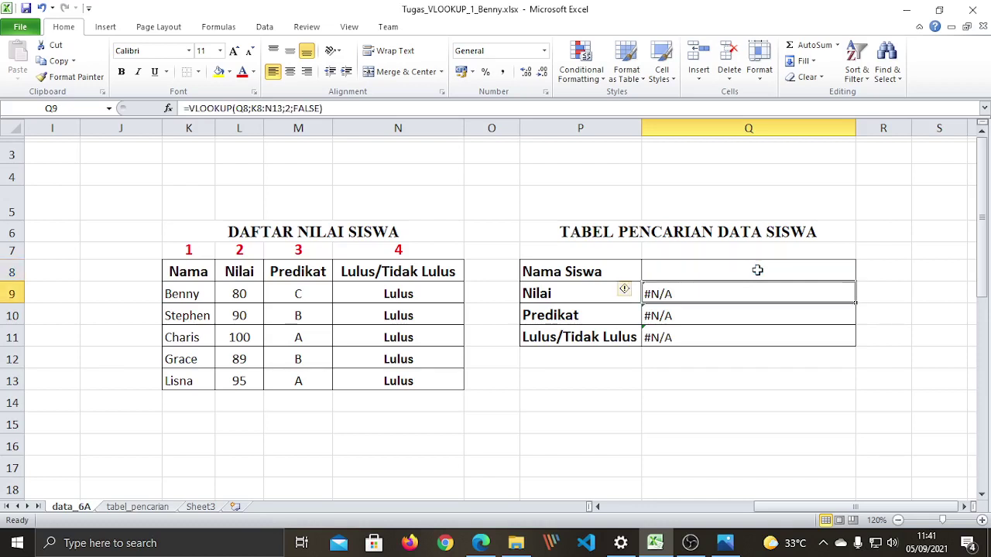
# Step: Examine the grade, predicate and pass status cells Q9:Q11 with the student name left empty
pyautogui.moveTo(675, 424); pyautogui.dragTo(685, 359)
pyautogui.click(684, 260)
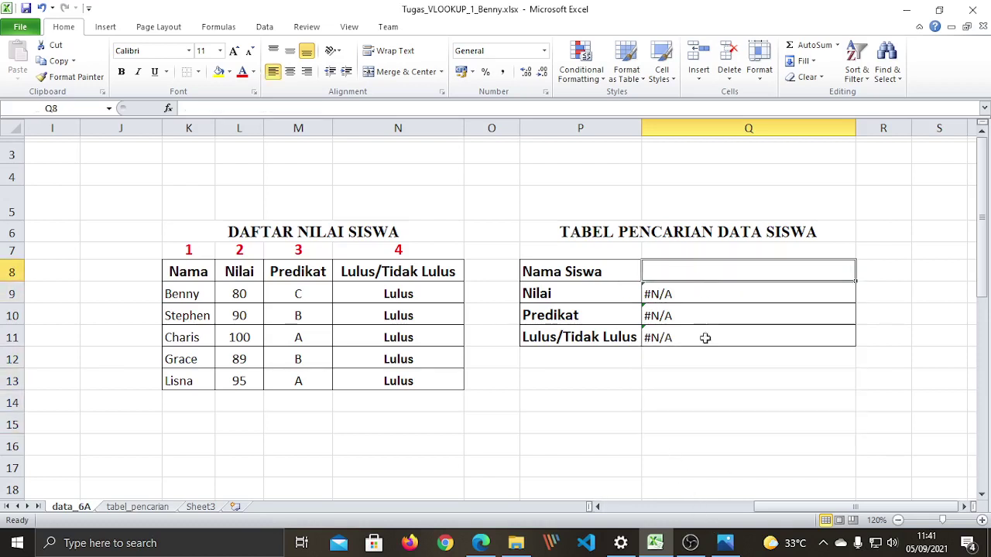
pyautogui.click(692, 381)
pyautogui.moveTo(688, 293); pyautogui.dragTo(701, 329)
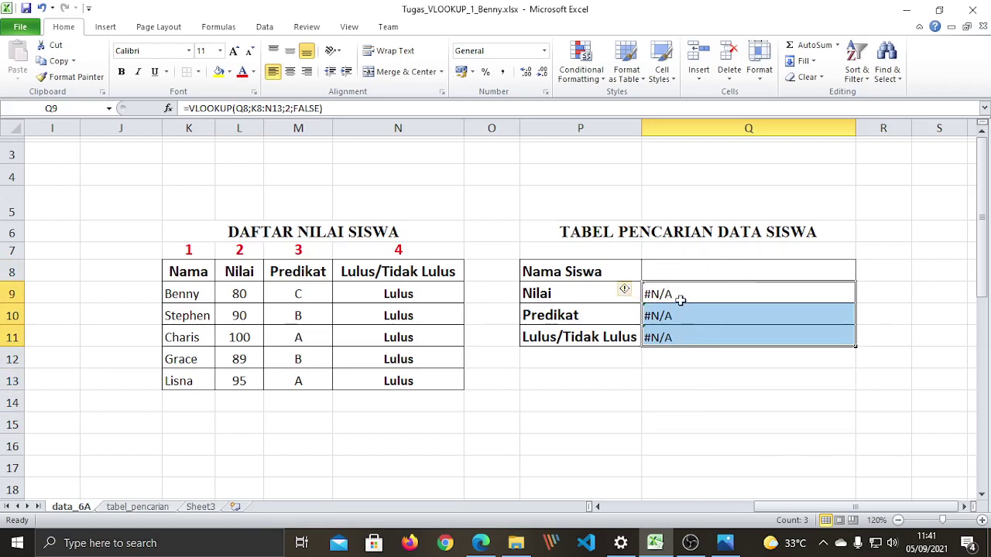
pyautogui.click(655, 408)
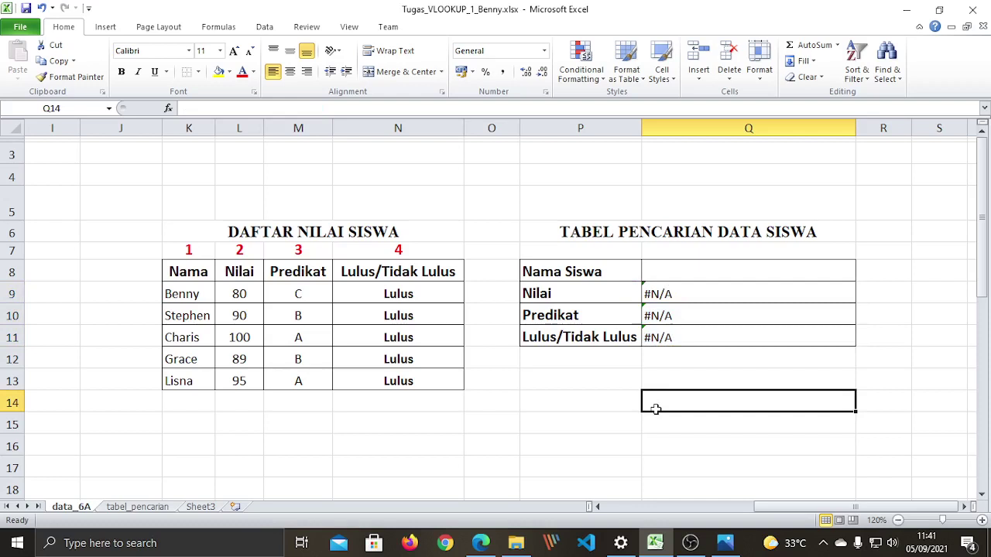
pyautogui.click(680, 339)
pyautogui.click(650, 462)
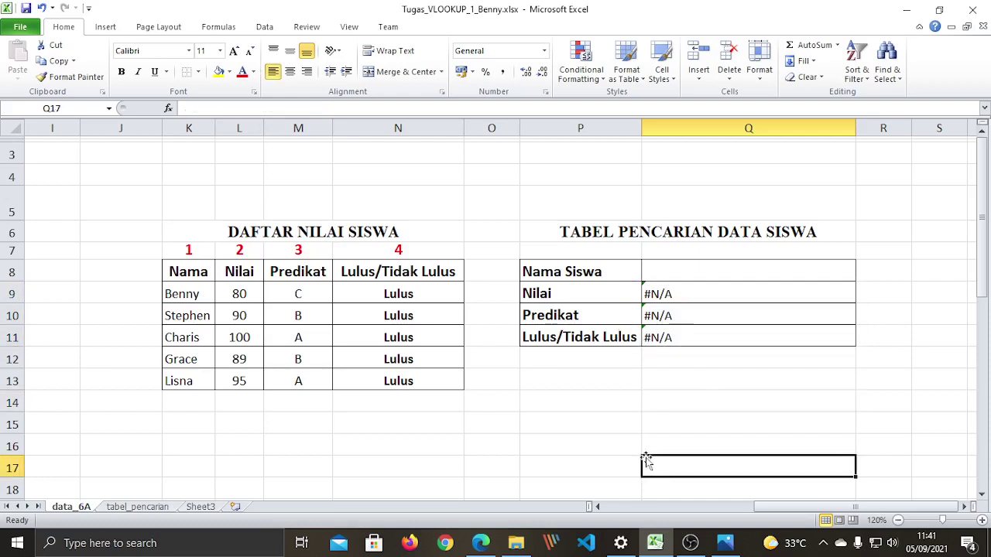
# Step: Compare the results in Q9:Q11 with the empty name cell Q8 and the names in the grade list
pyautogui.click(590, 418)
pyautogui.moveTo(766, 292); pyautogui.dragTo(767, 338)
pyautogui.click(580, 426)
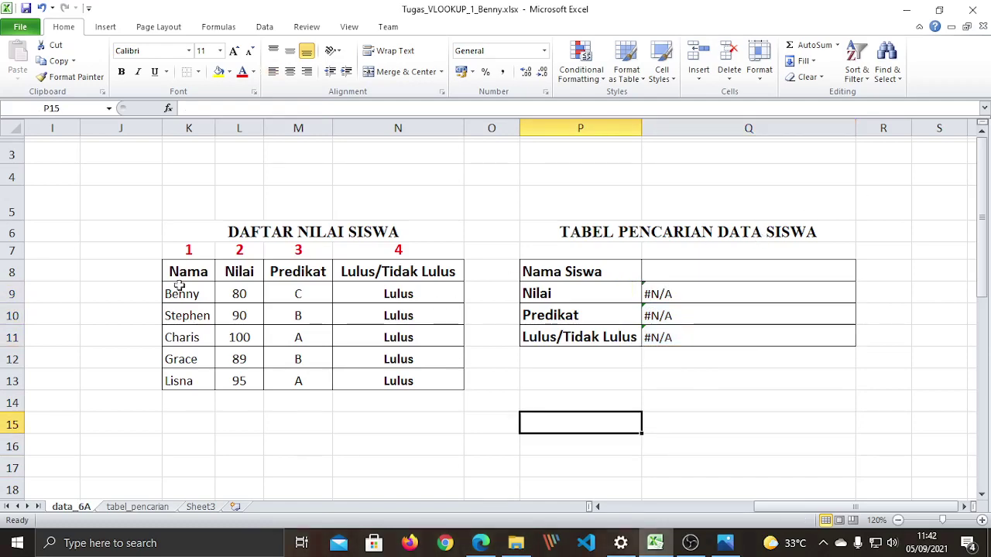
pyautogui.click(189, 401)
pyautogui.click(670, 264)
pyautogui.click(650, 402)
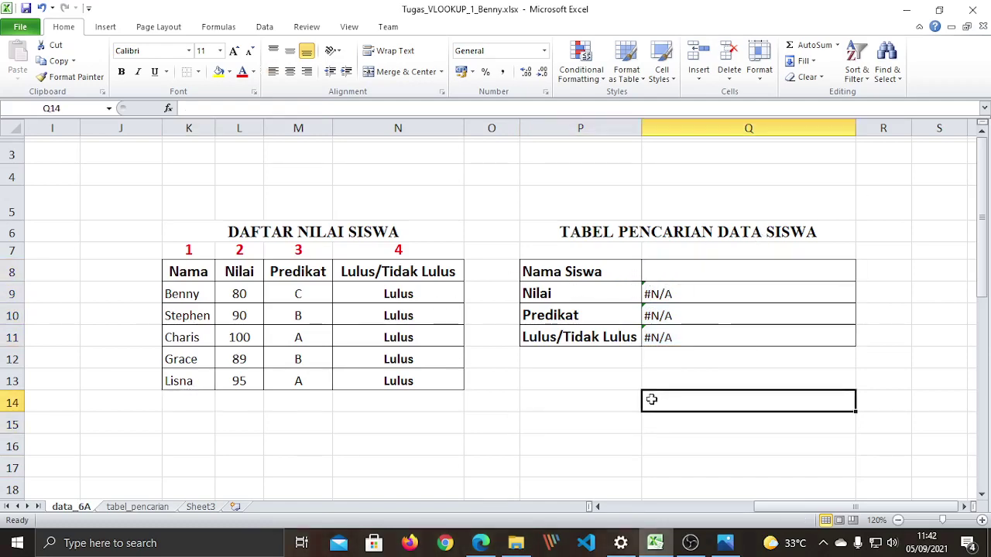
# Step: Return to the class VI A student list and examine its columns A to E, from No. to JK
pyautogui.moveTo(787, 513); pyautogui.dragTo(619, 515)
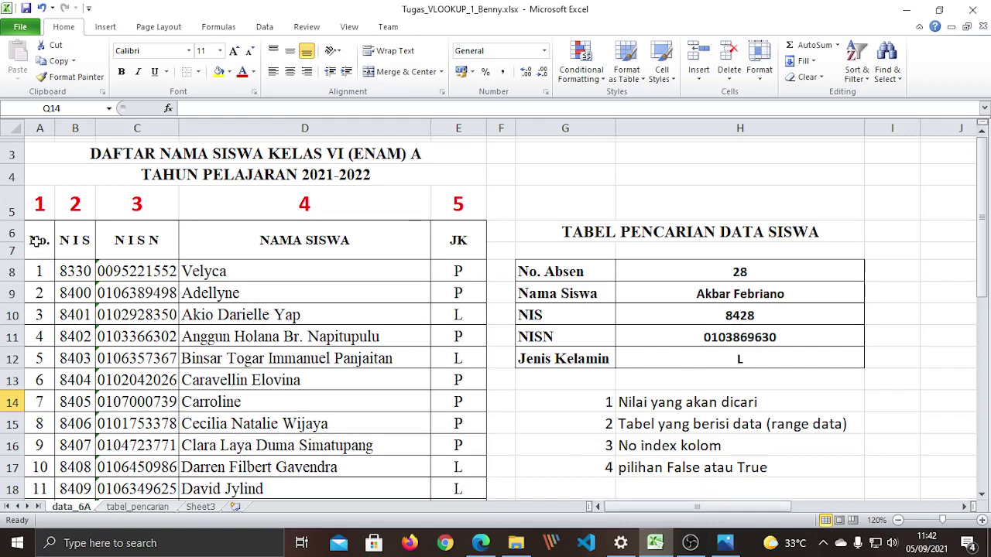
pyautogui.moveTo(36, 241); pyautogui.dragTo(354, 421)
pyautogui.scroll(3, 362, 401)
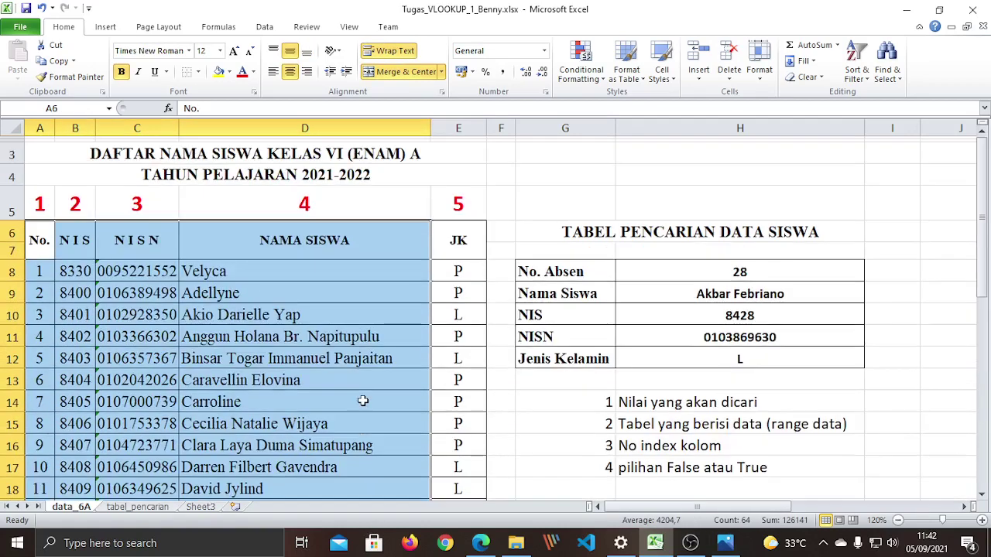
pyautogui.click(204, 308)
pyautogui.click(43, 128)
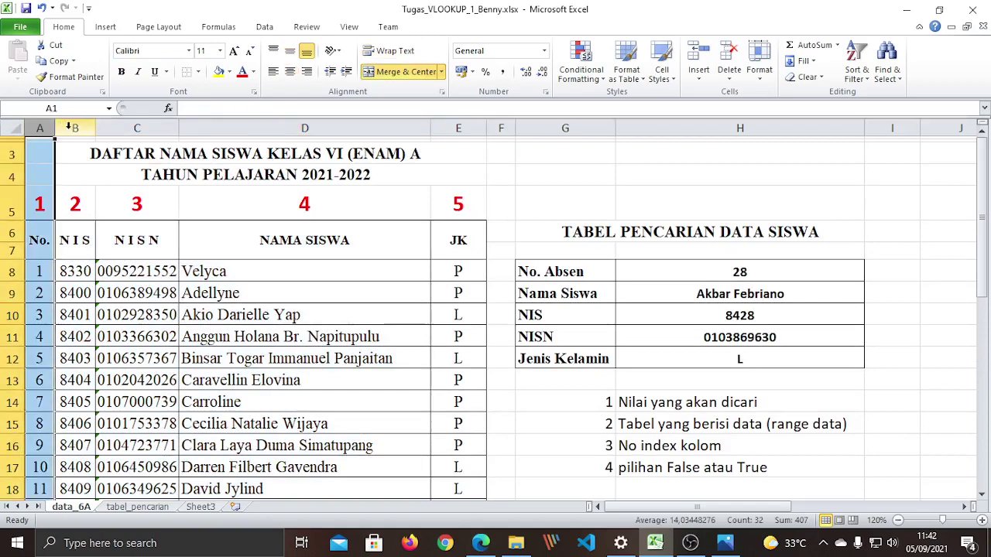
pyautogui.click(71, 128)
pyautogui.click(143, 128)
pyautogui.click(232, 128)
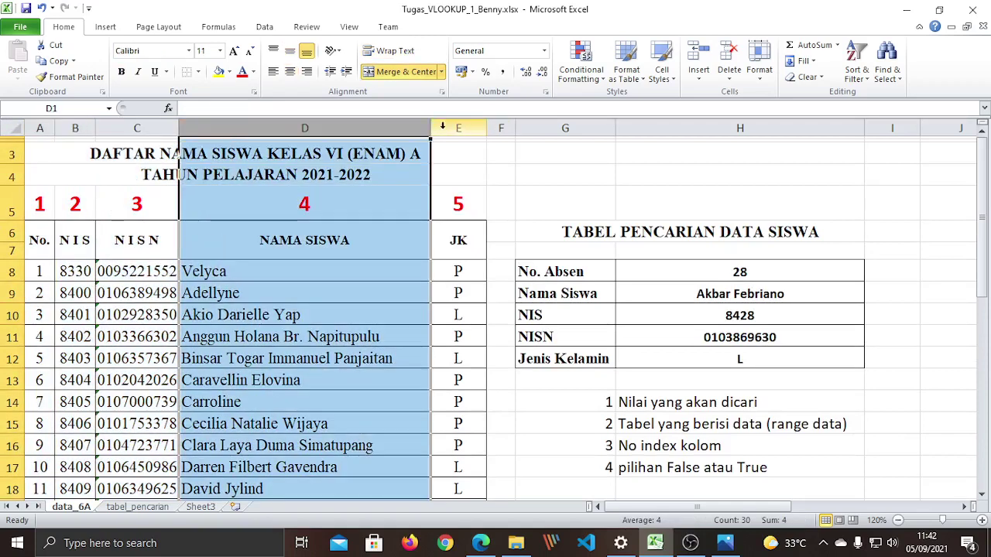
pyautogui.click(442, 128)
pyautogui.click(323, 378)
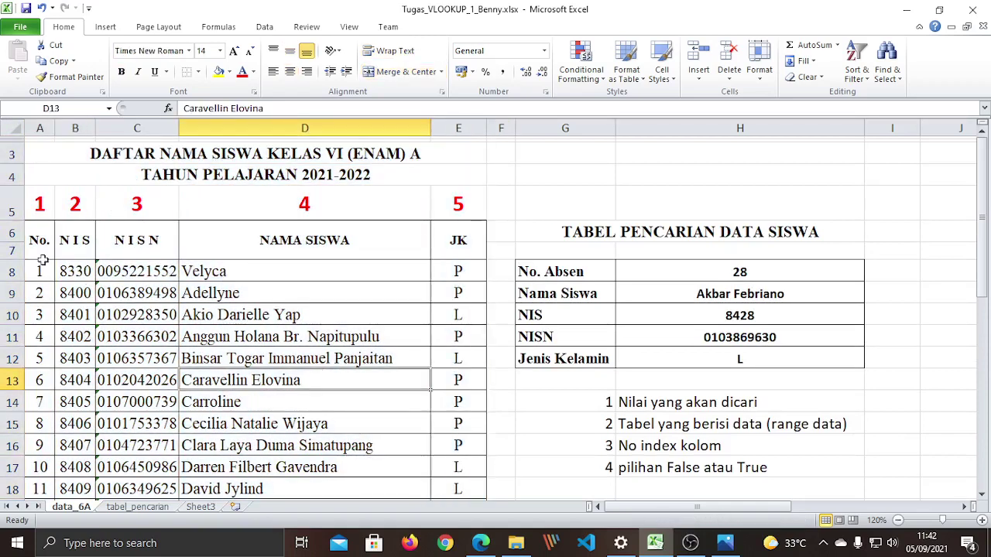
# Step: Examine the column index numbers 1 to 5 in row 5 above the student list
pyautogui.click(40, 128)
pyautogui.click(41, 206)
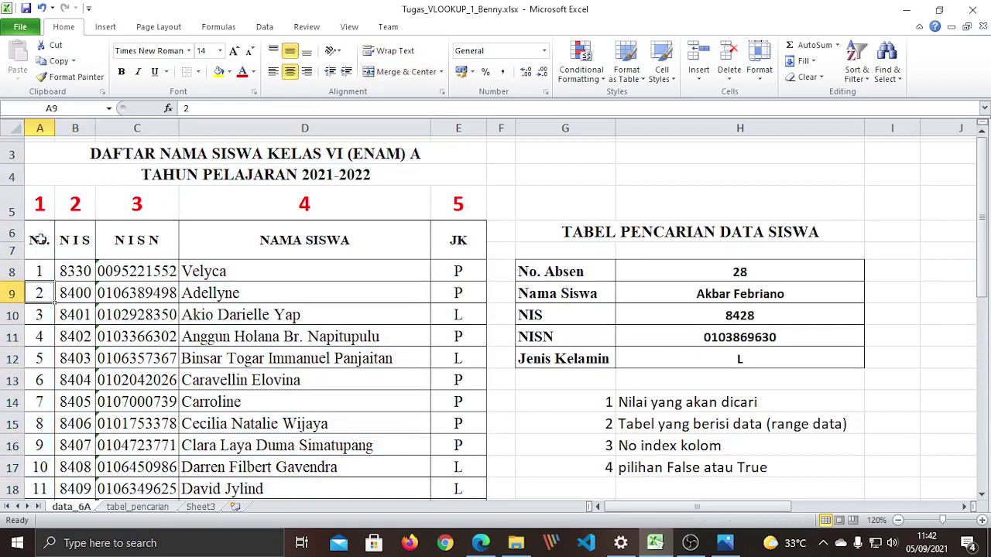
pyautogui.click(80, 197)
pyautogui.click(139, 196)
pyautogui.click(259, 195)
pyautogui.click(468, 210)
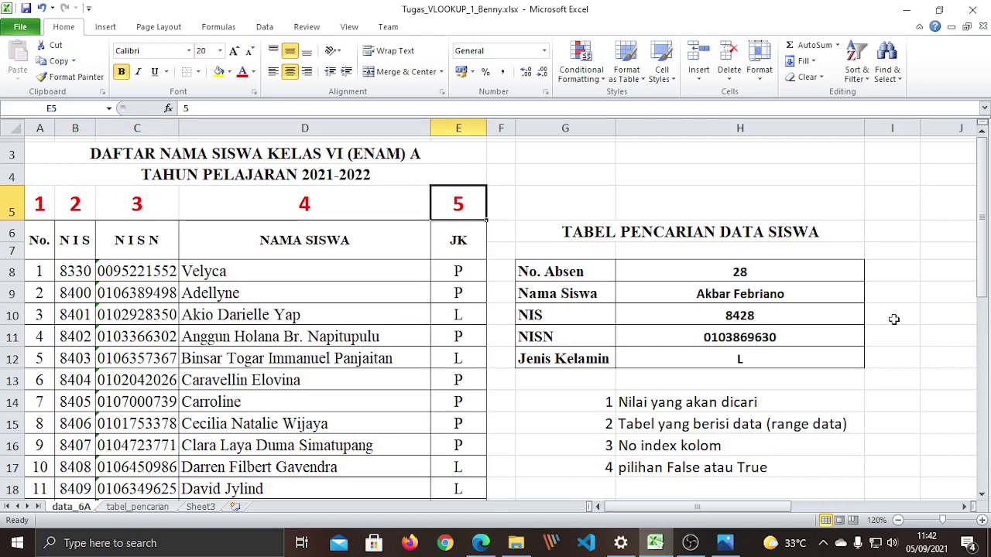
pyautogui.click(596, 408)
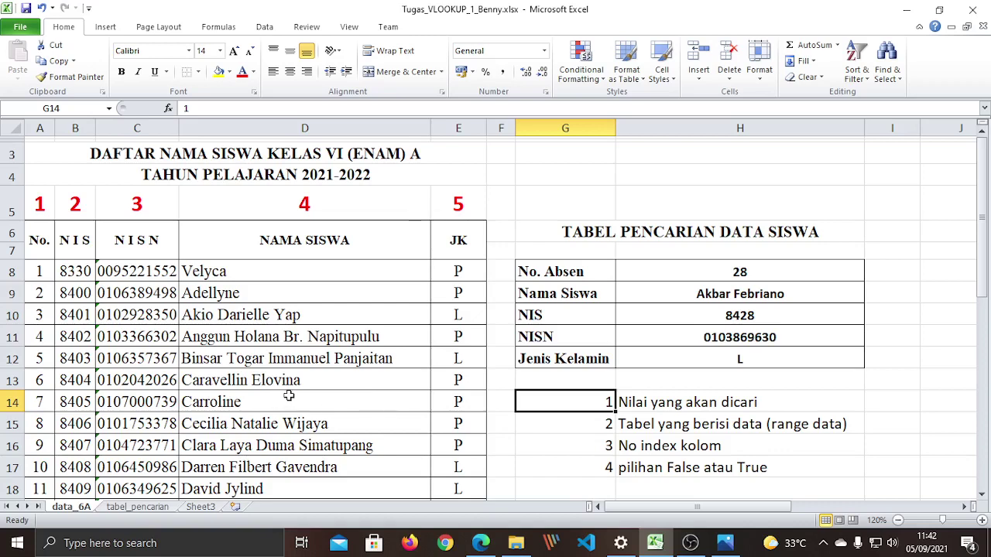
# Step: Go through the student list's columns A to E one by one to review their order
pyautogui.click(40, 127)
pyautogui.click(75, 128)
pyautogui.click(137, 128)
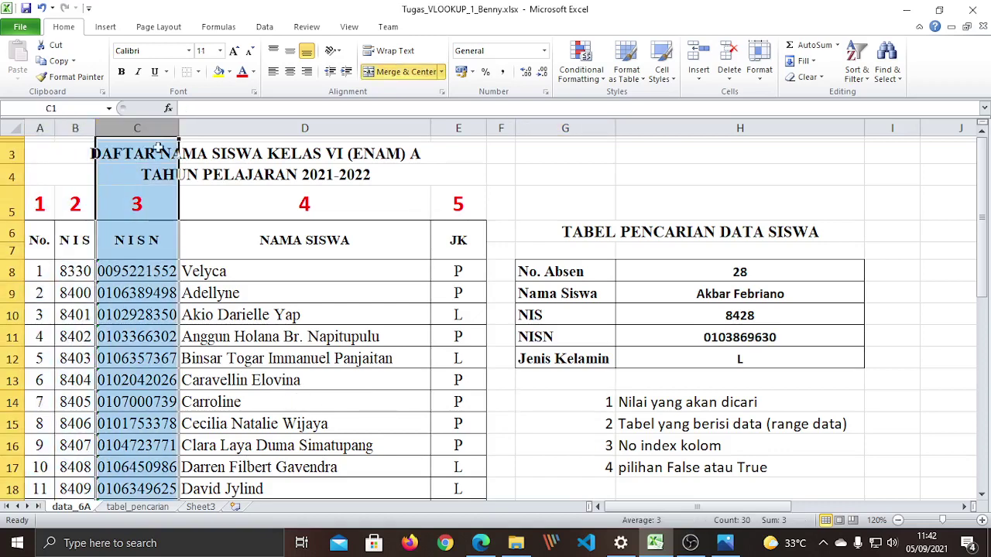
pyautogui.click(304, 128)
pyautogui.click(458, 127)
pyautogui.click(267, 359)
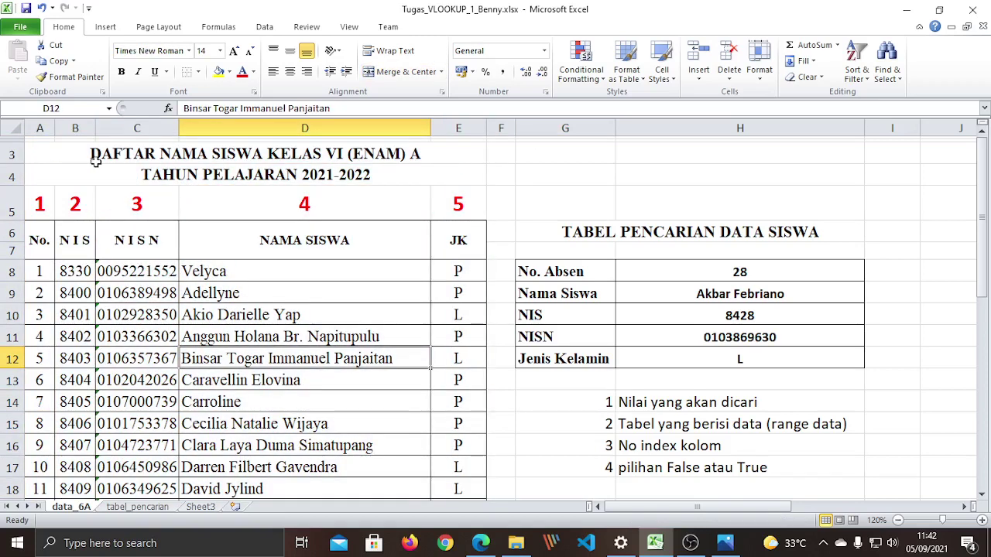
pyautogui.click(38, 128)
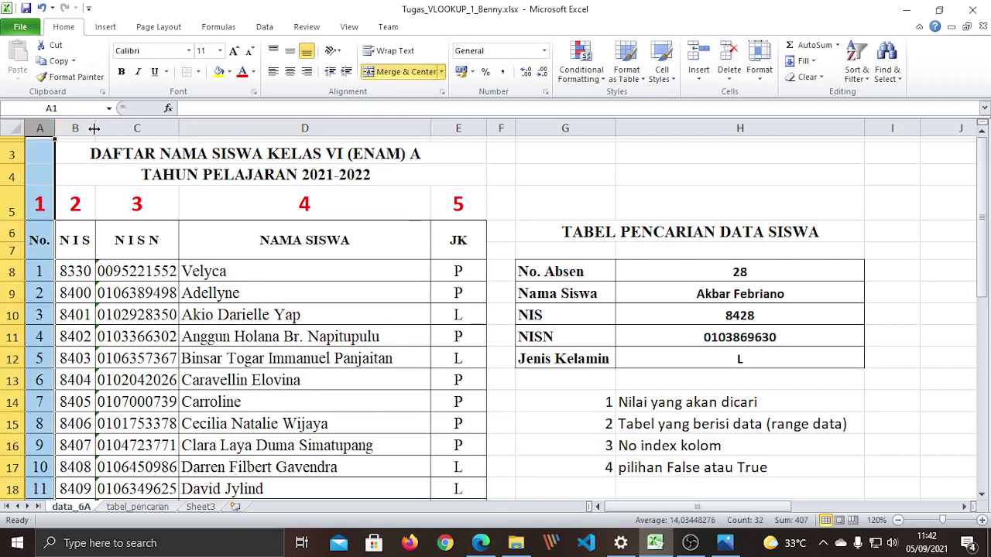
pyautogui.click(75, 127)
pyautogui.click(137, 128)
pyautogui.click(277, 127)
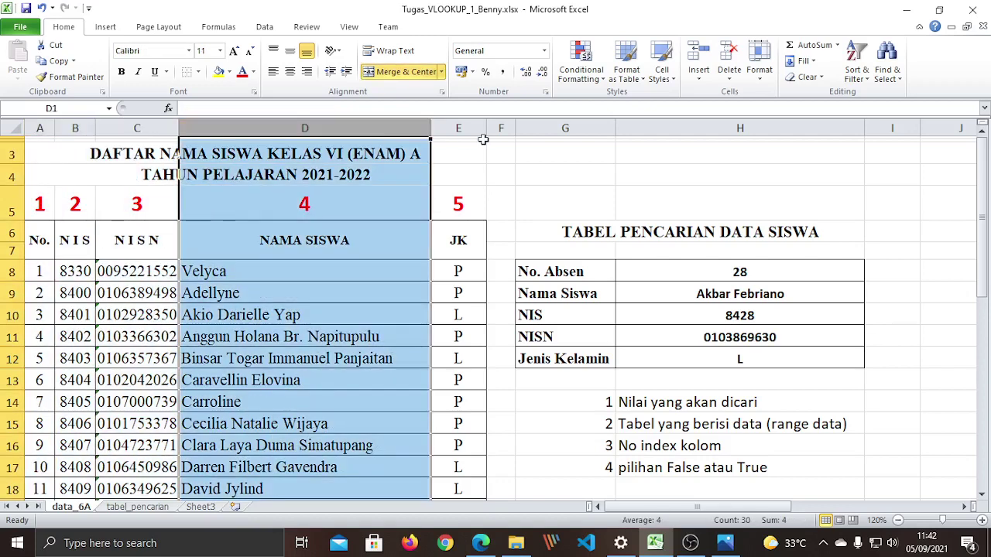
pyautogui.click(457, 127)
pyautogui.click(40, 128)
pyautogui.click(75, 128)
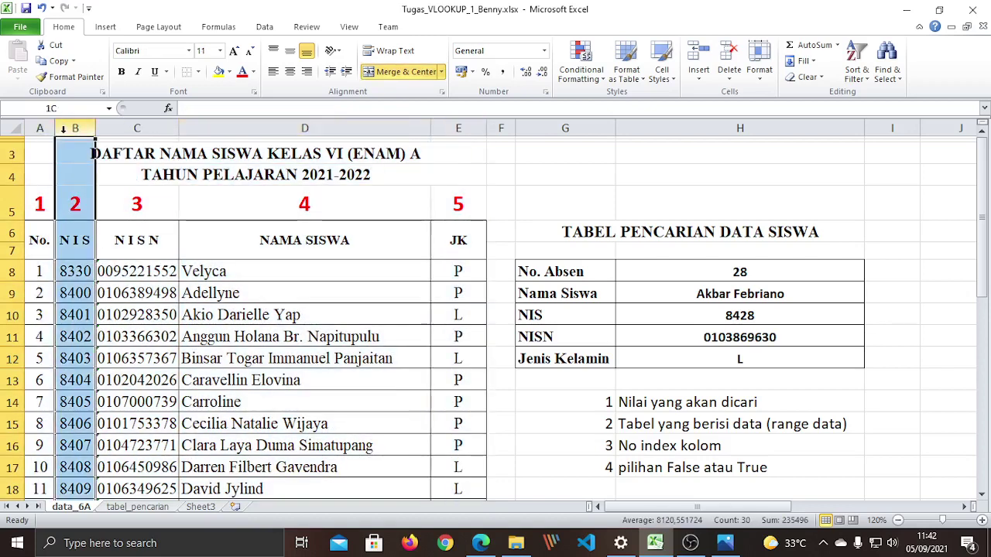
pyautogui.click(137, 128)
pyautogui.click(324, 128)
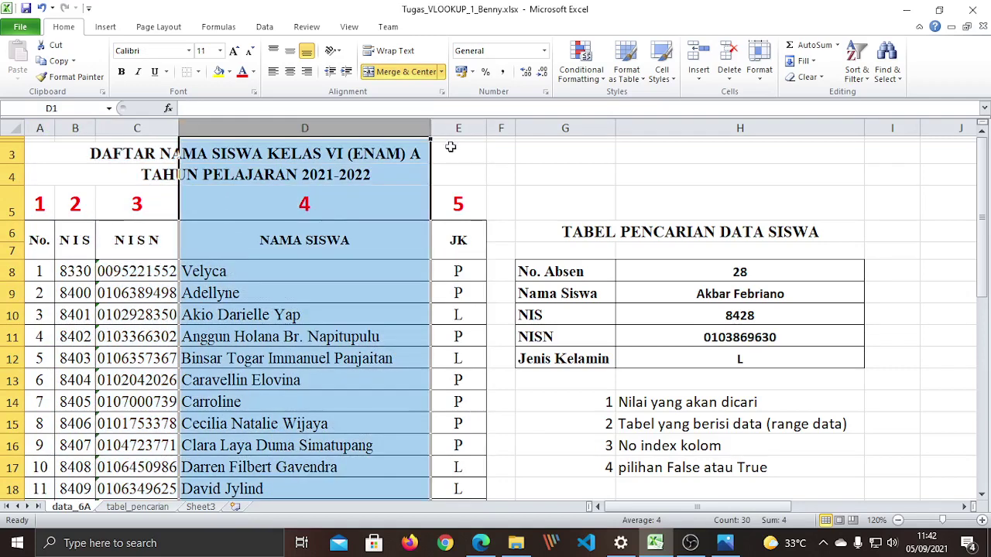
pyautogui.click(455, 128)
pyautogui.click(357, 338)
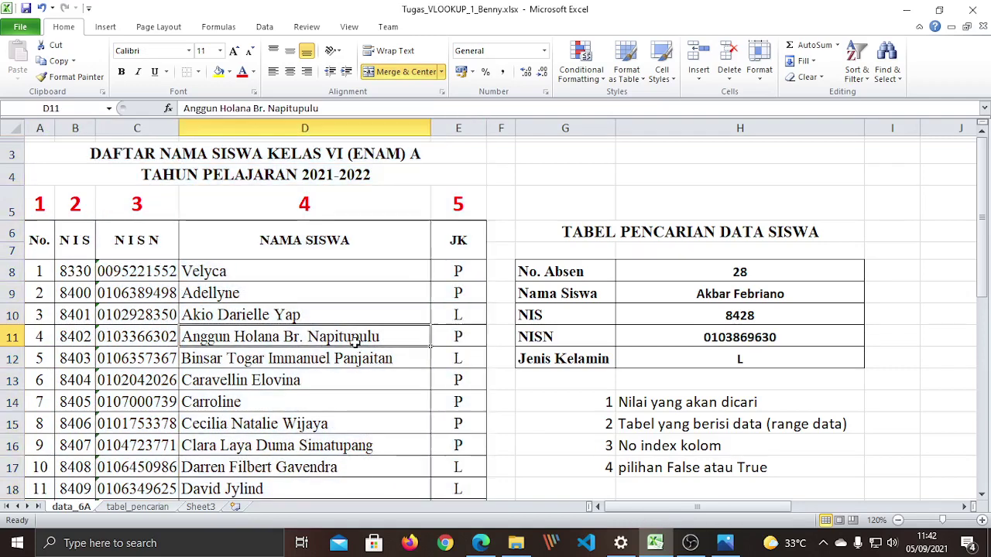
# Step: Review which index number in A5:E5 belongs to each of the headers No., NIS, NISN, NAMA SISWA and JK
pyautogui.click(37, 208)
pyautogui.click(77, 210)
pyautogui.click(150, 209)
pyautogui.click(285, 205)
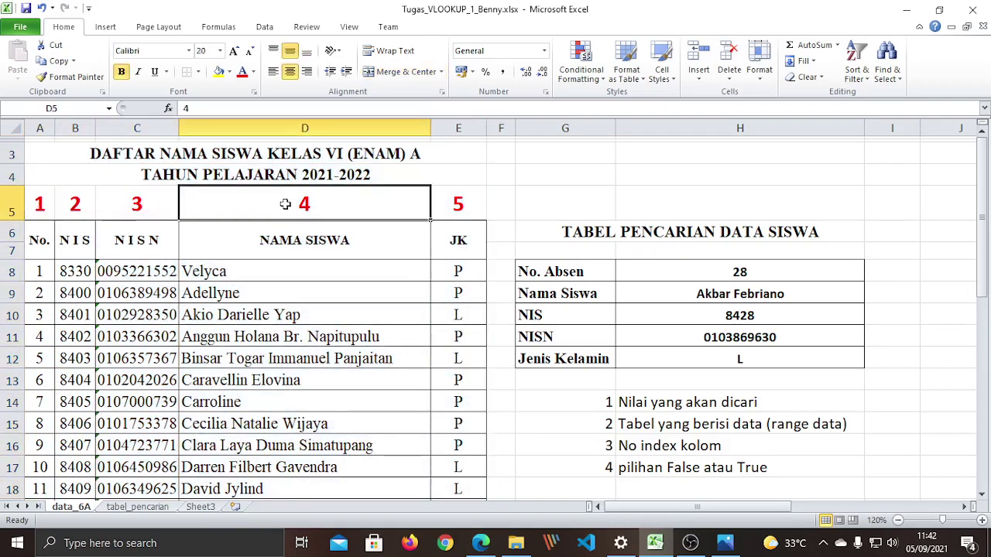
pyautogui.click(469, 206)
pyautogui.click(524, 415)
pyautogui.click(314, 350)
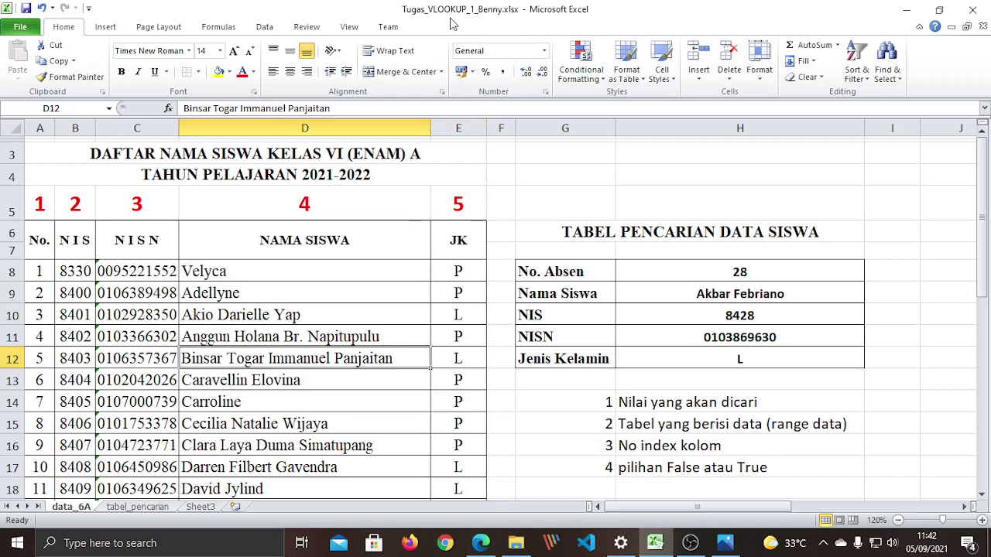
pyautogui.click(44, 203)
pyautogui.click(75, 204)
pyautogui.click(136, 203)
pyautogui.click(279, 207)
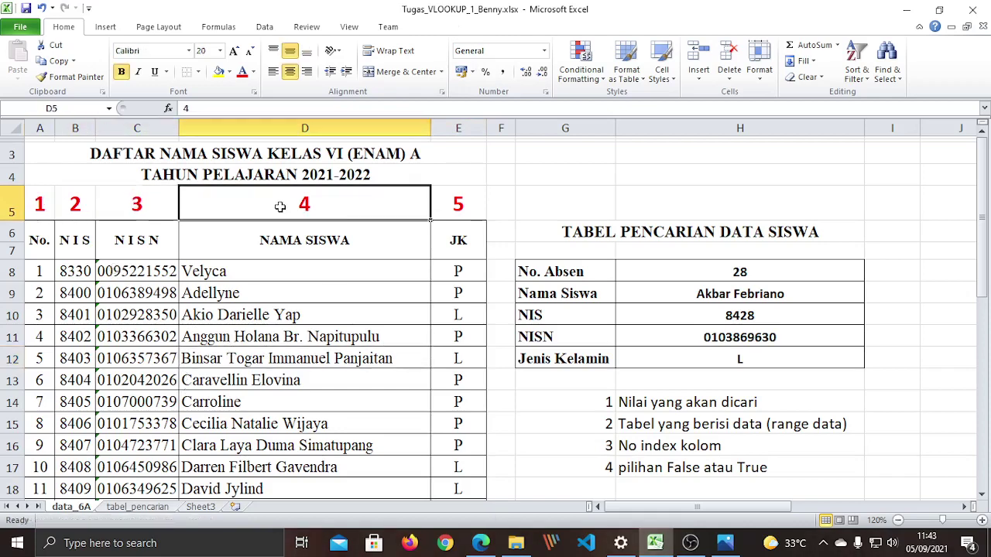
pyautogui.click(453, 208)
pyautogui.click(382, 378)
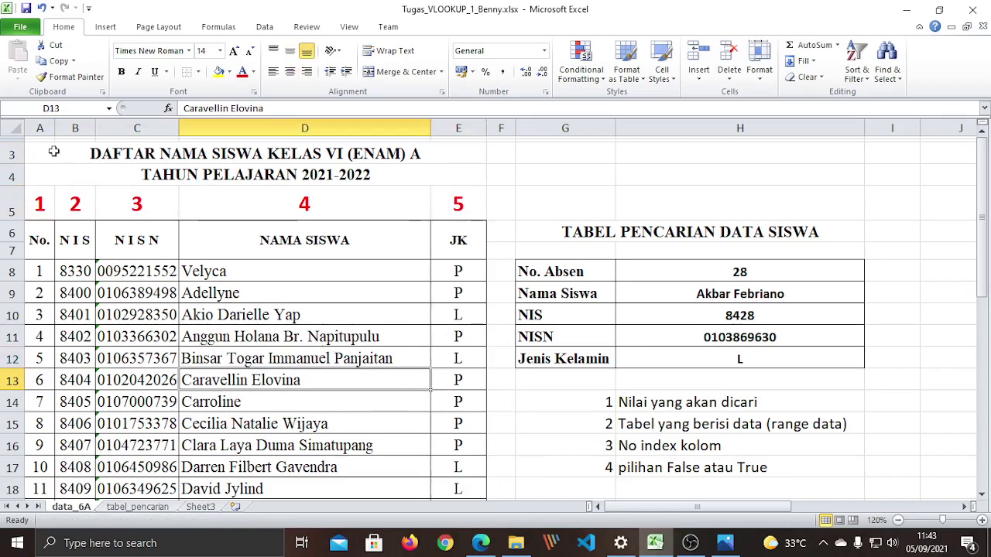
# Step: Compare the sheet's column letters A to E with the index numbers 1 to 5 of the student list
pyautogui.click(43, 128)
pyautogui.click(75, 127)
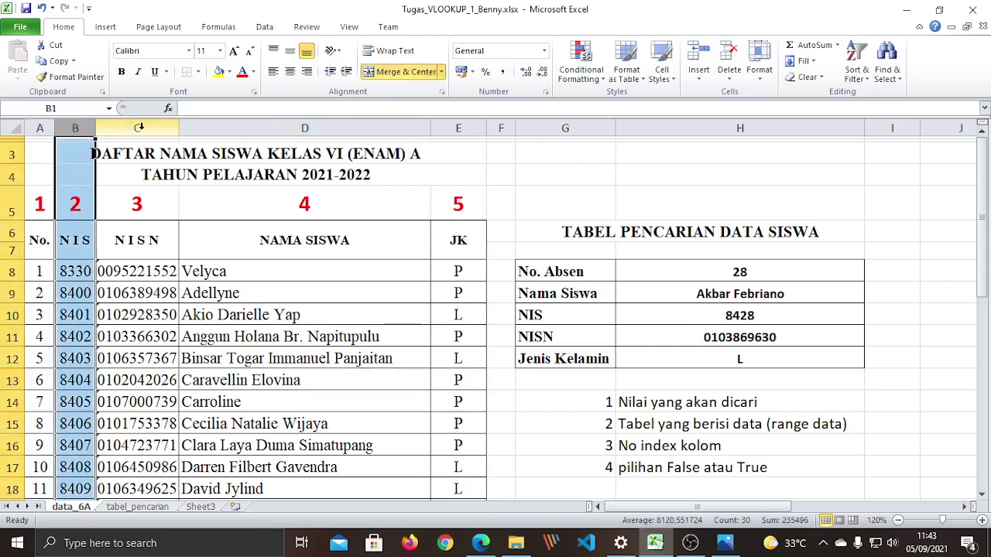
pyautogui.click(140, 128)
pyautogui.click(304, 128)
pyautogui.click(458, 127)
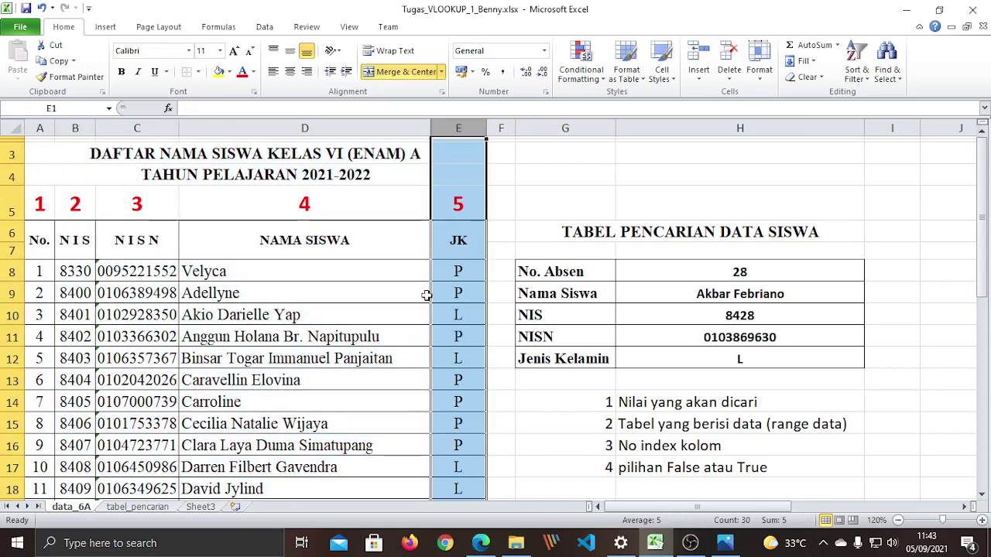
pyautogui.click(426, 295)
pyautogui.click(531, 374)
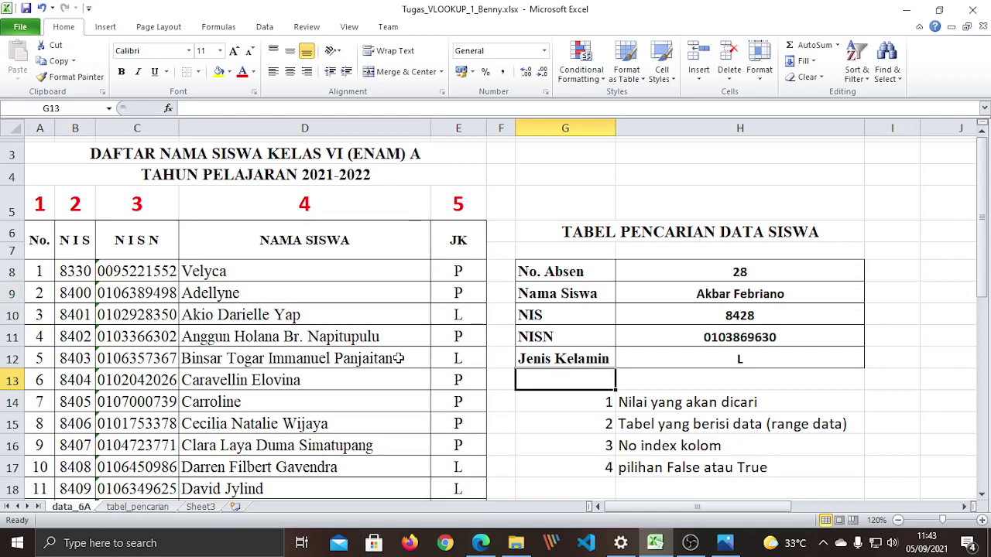
pyautogui.scroll(-1, 398, 358)
pyautogui.scroll(1, 398, 358)
pyautogui.click(39, 204)
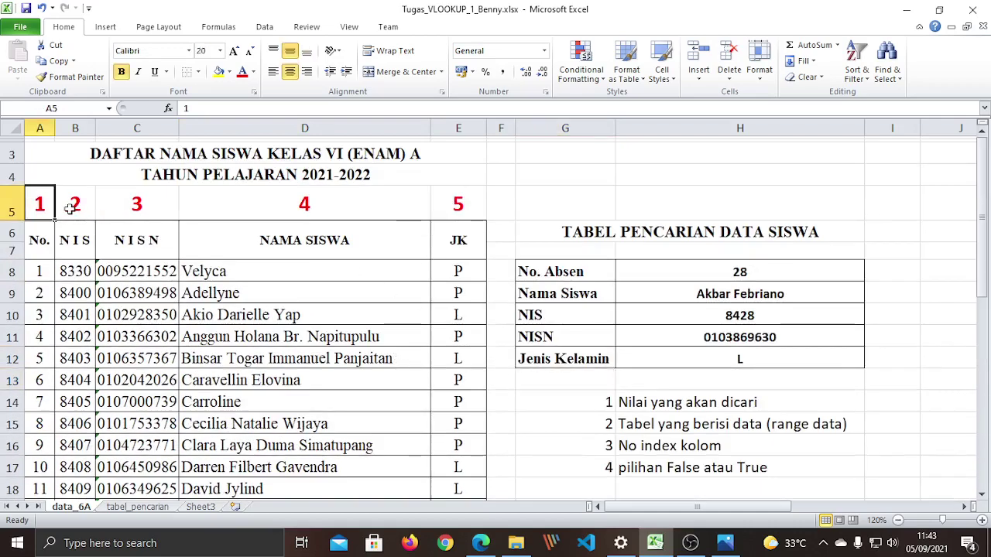
pyautogui.click(75, 204)
pyautogui.click(136, 204)
pyautogui.click(305, 204)
pyautogui.click(458, 204)
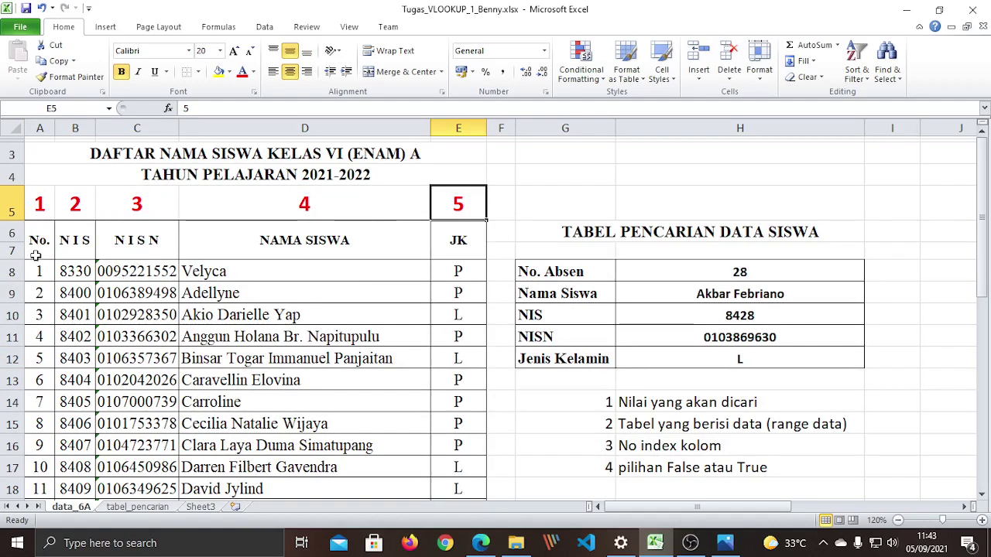
pyautogui.click(109, 339)
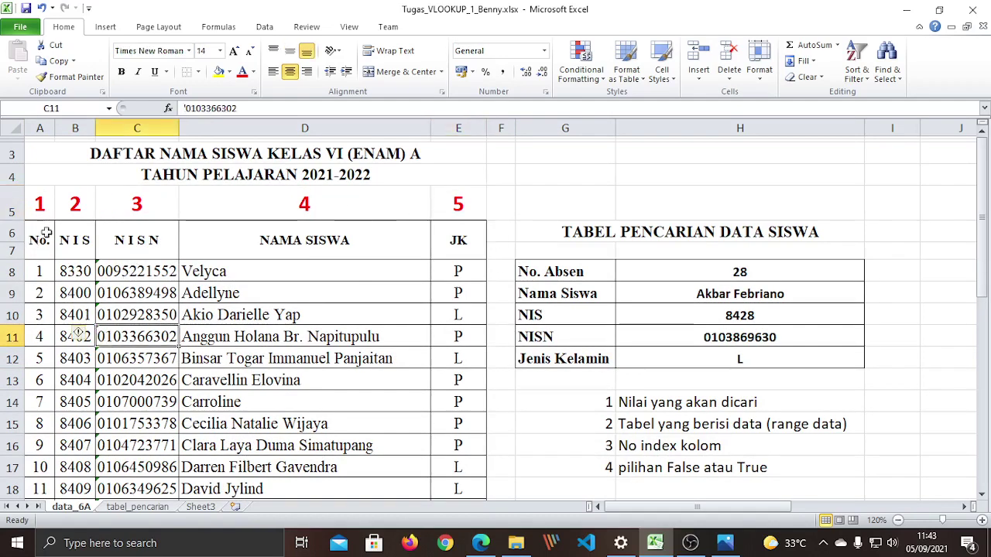
pyautogui.click(37, 127)
pyautogui.click(85, 128)
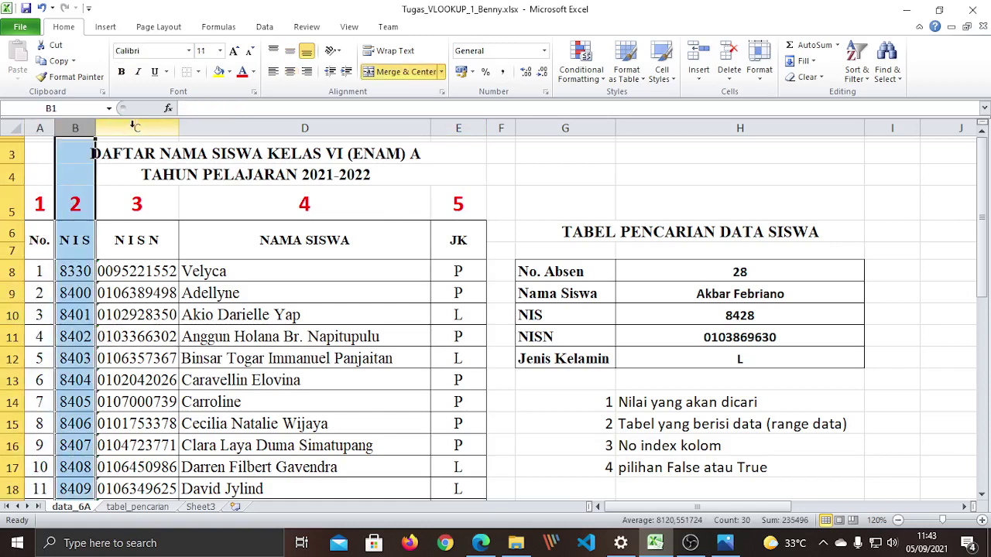
pyautogui.click(137, 127)
pyautogui.click(304, 127)
pyautogui.click(459, 128)
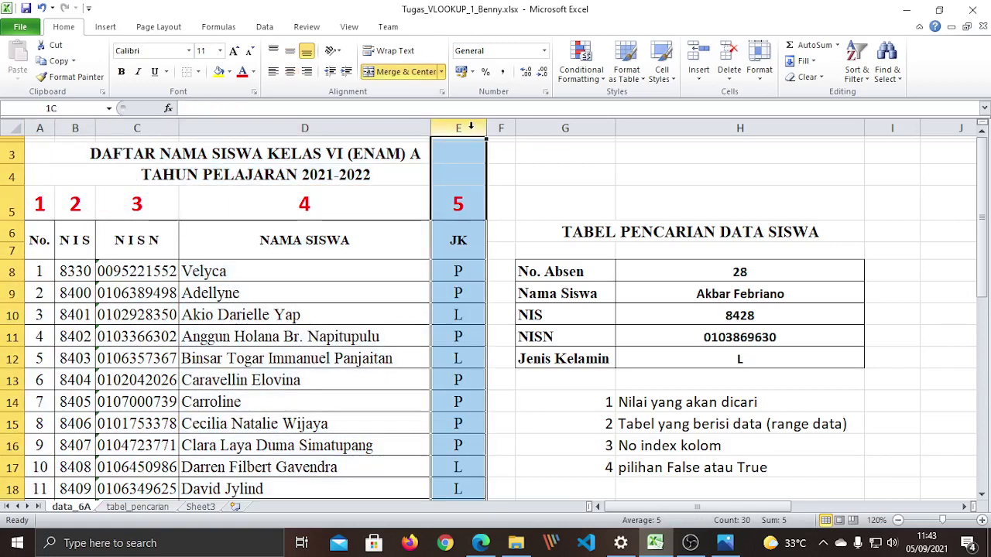
pyautogui.click(500, 358)
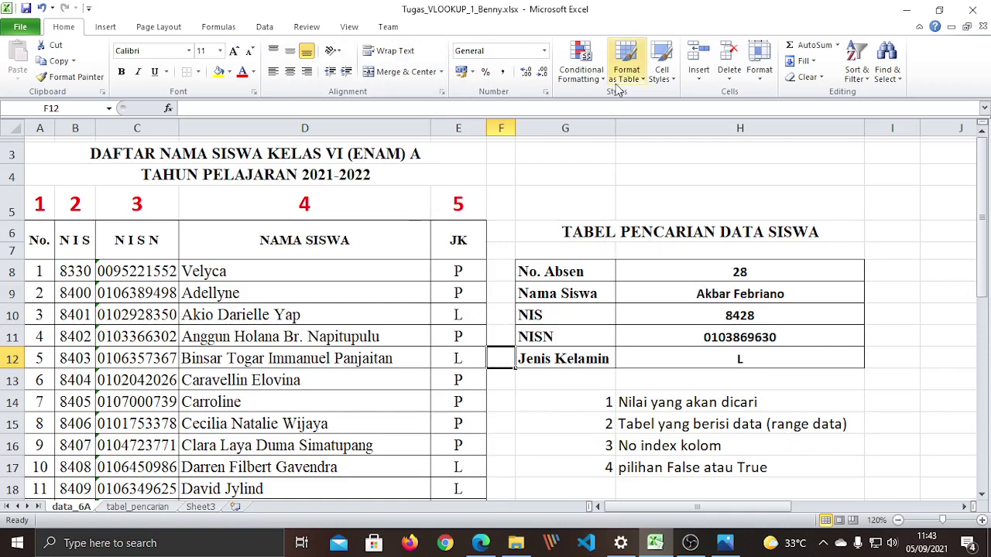
pyautogui.click(823, 543)
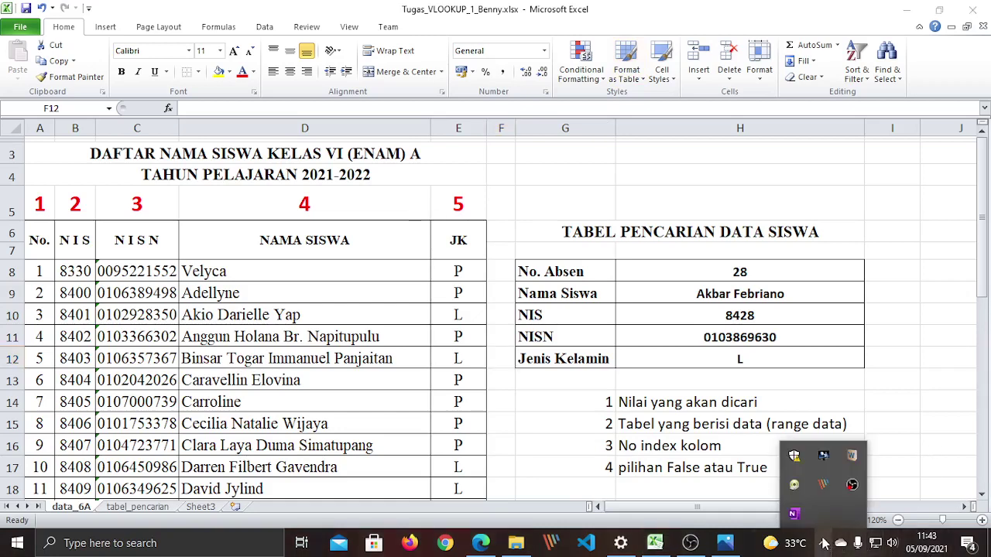
pyautogui.rightClick(852, 487)
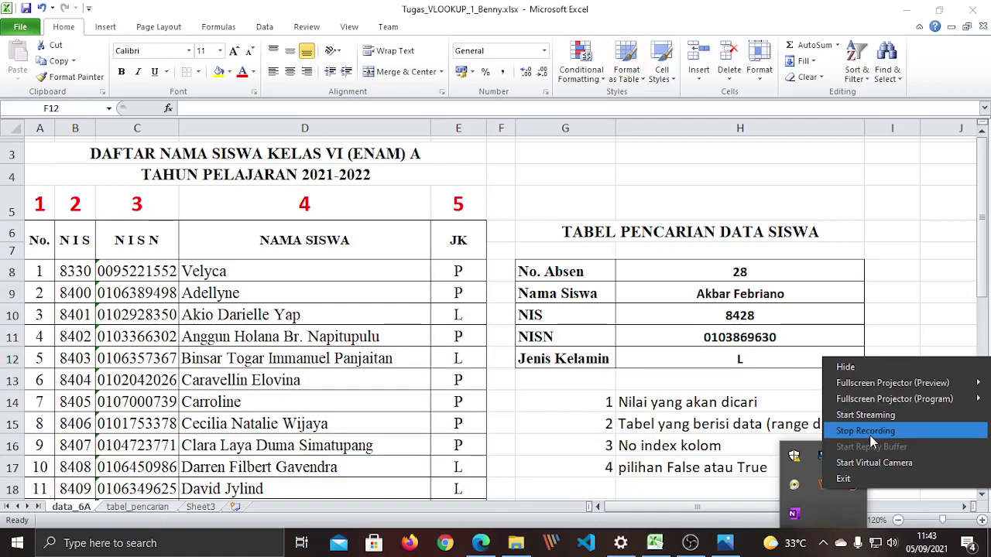